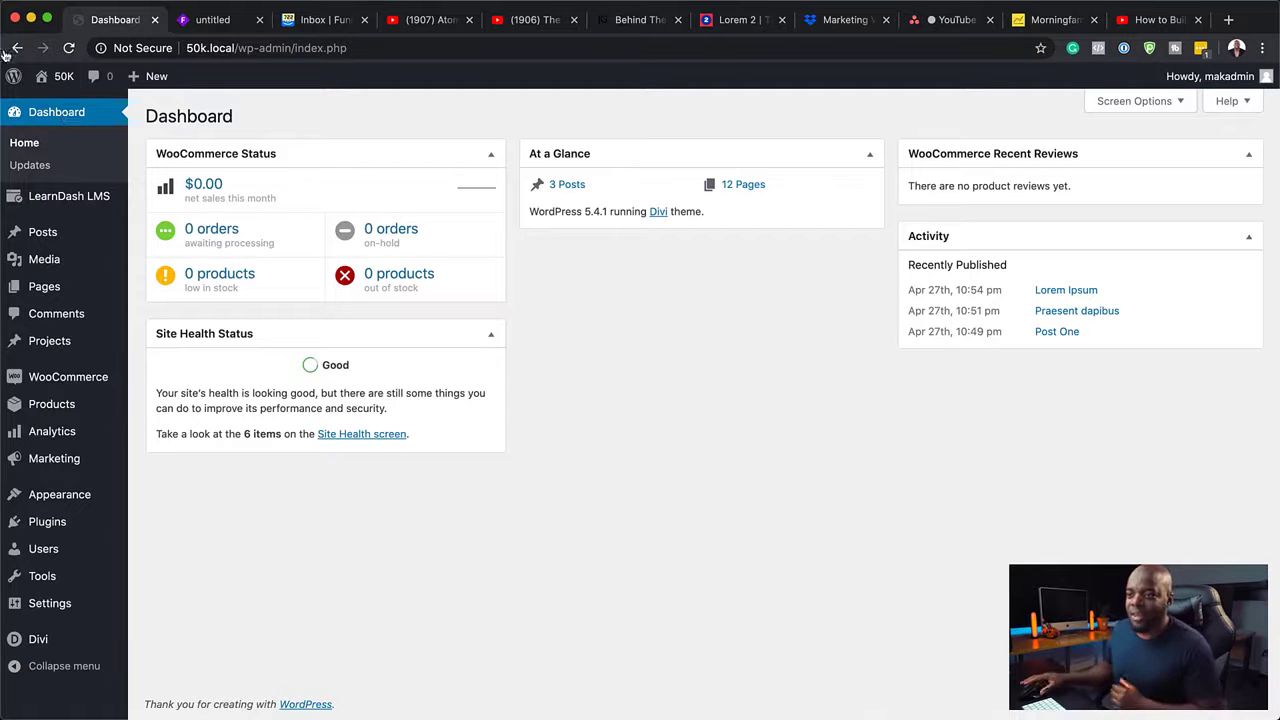
# Activate the CartFlows and CartFlows Pro plugins from the list of installed plugins
pyautogui.moveTo(80, 398)
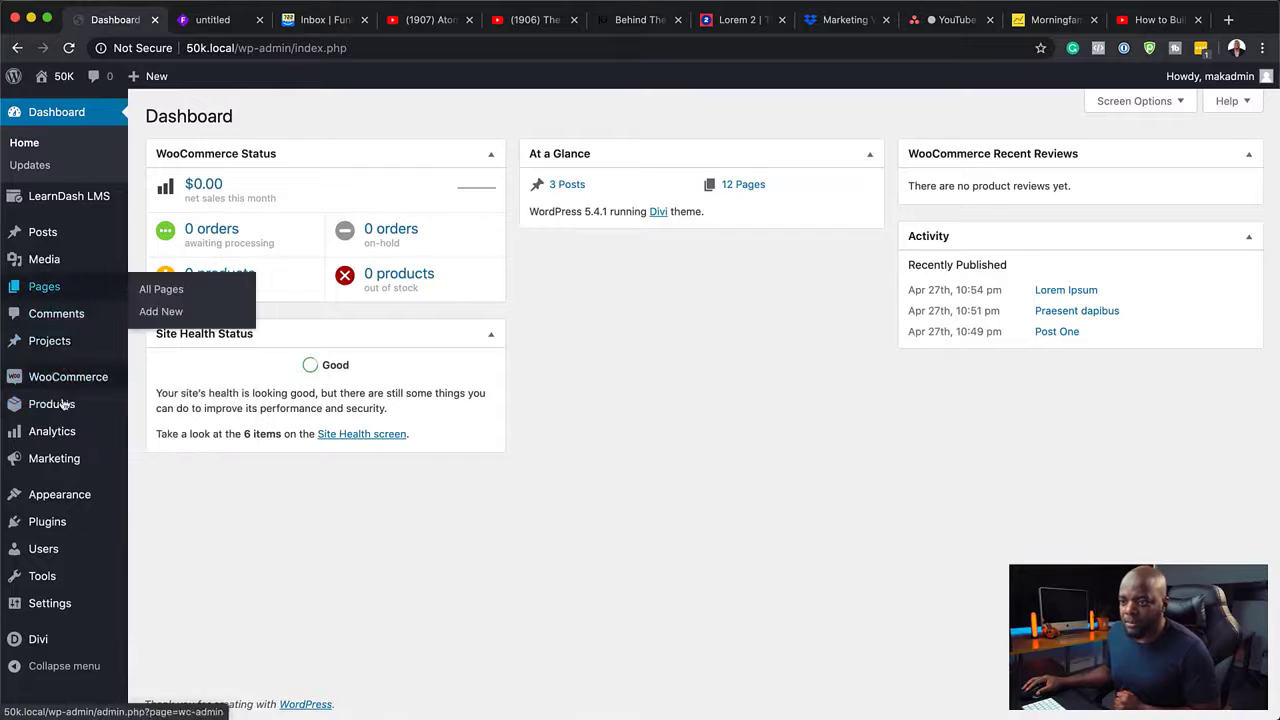
pyautogui.moveTo(68, 527)
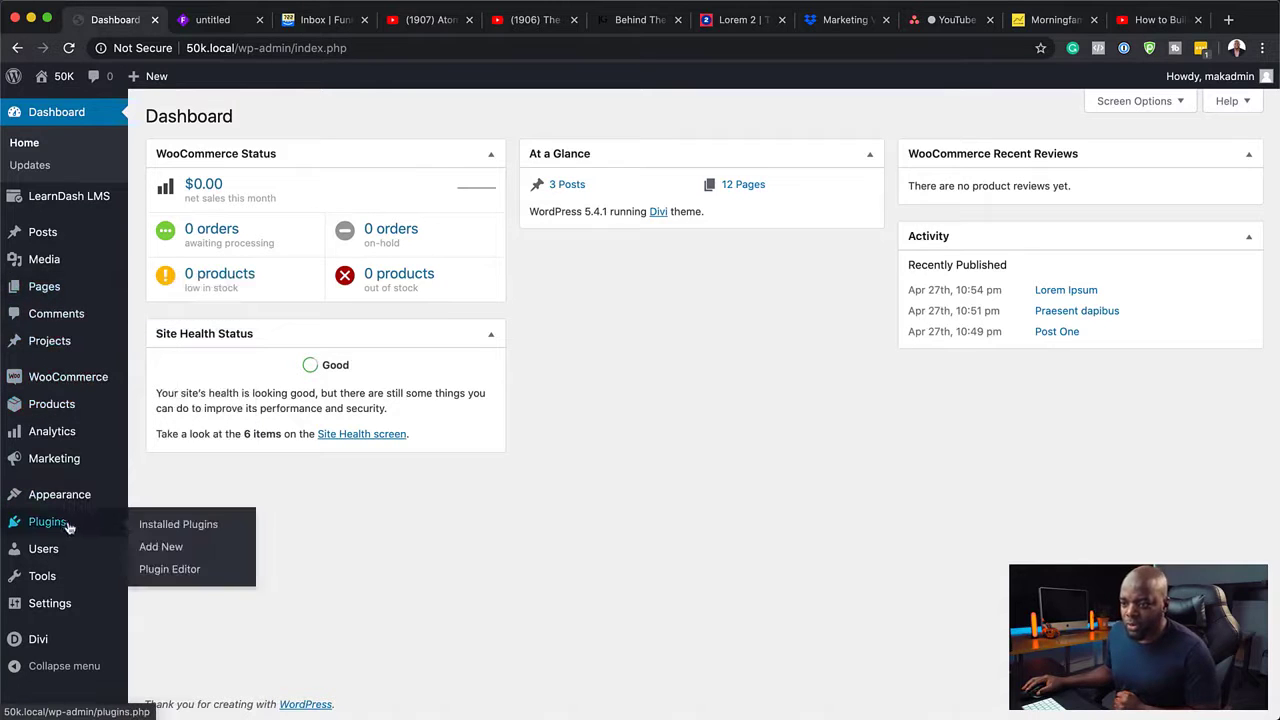
pyautogui.click(166, 532)
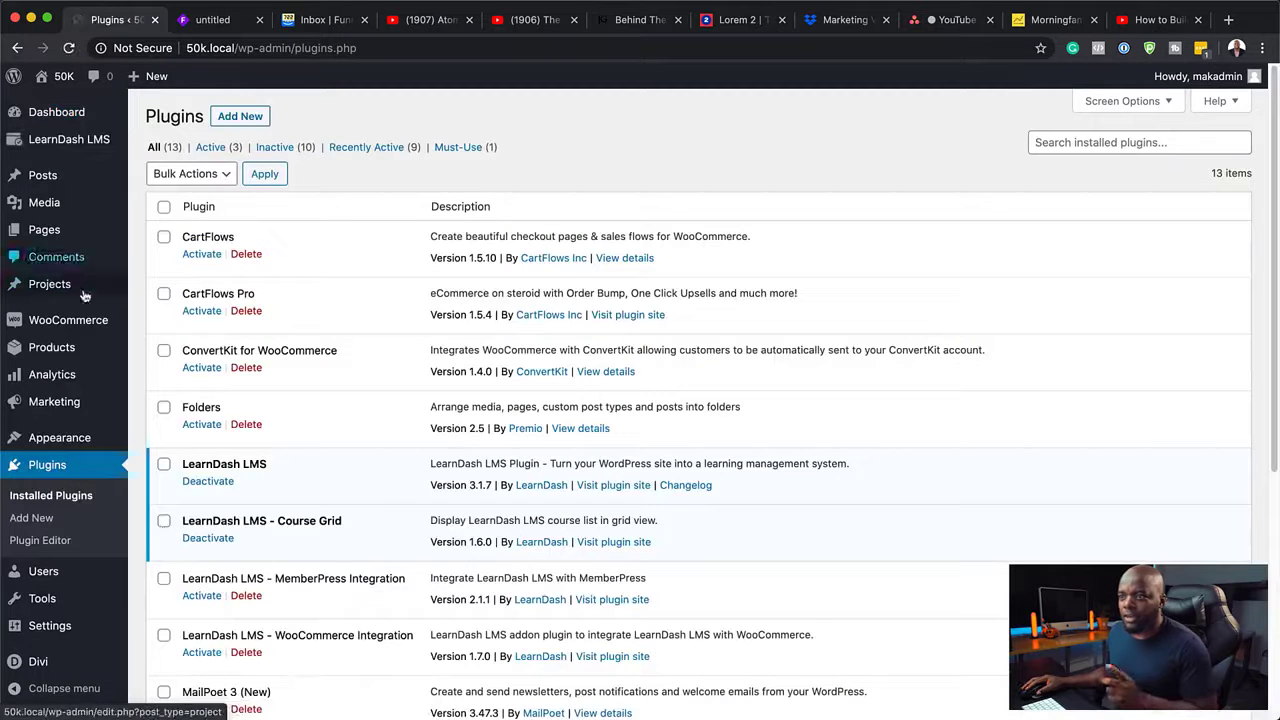
pyautogui.scroll(-1, 265, 328)
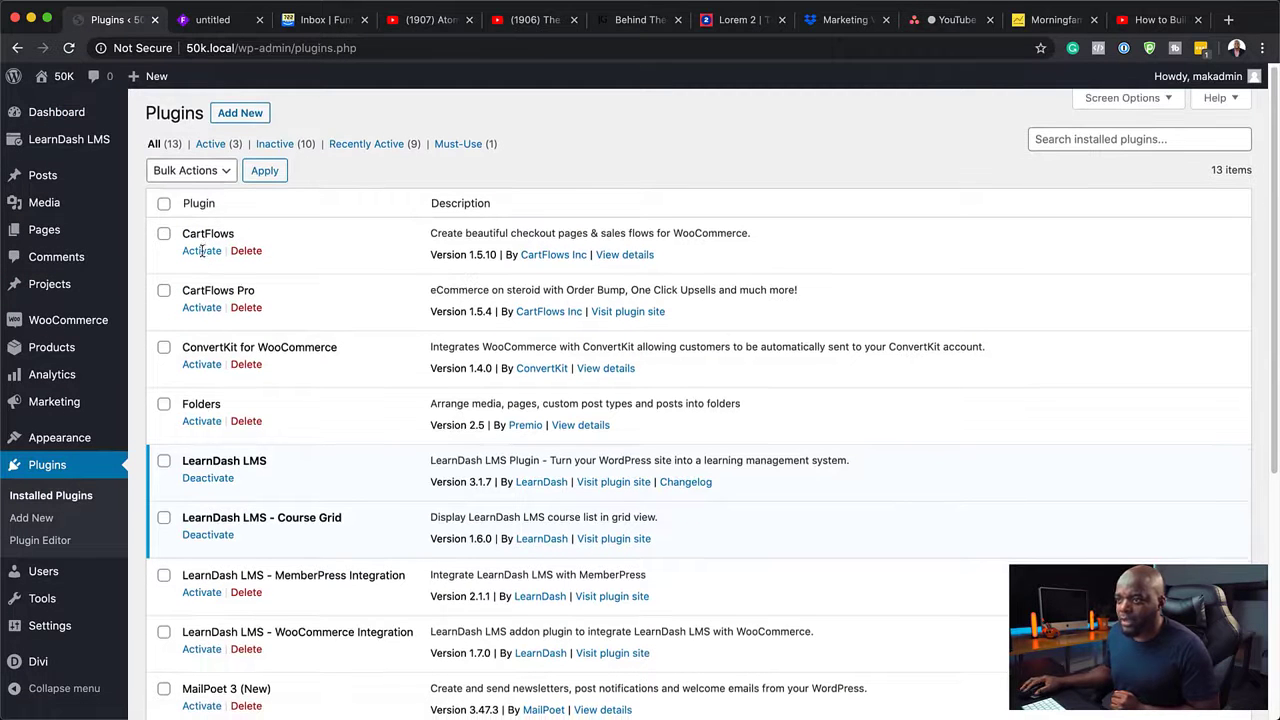
pyautogui.click(164, 233)
pyautogui.click(164, 290)
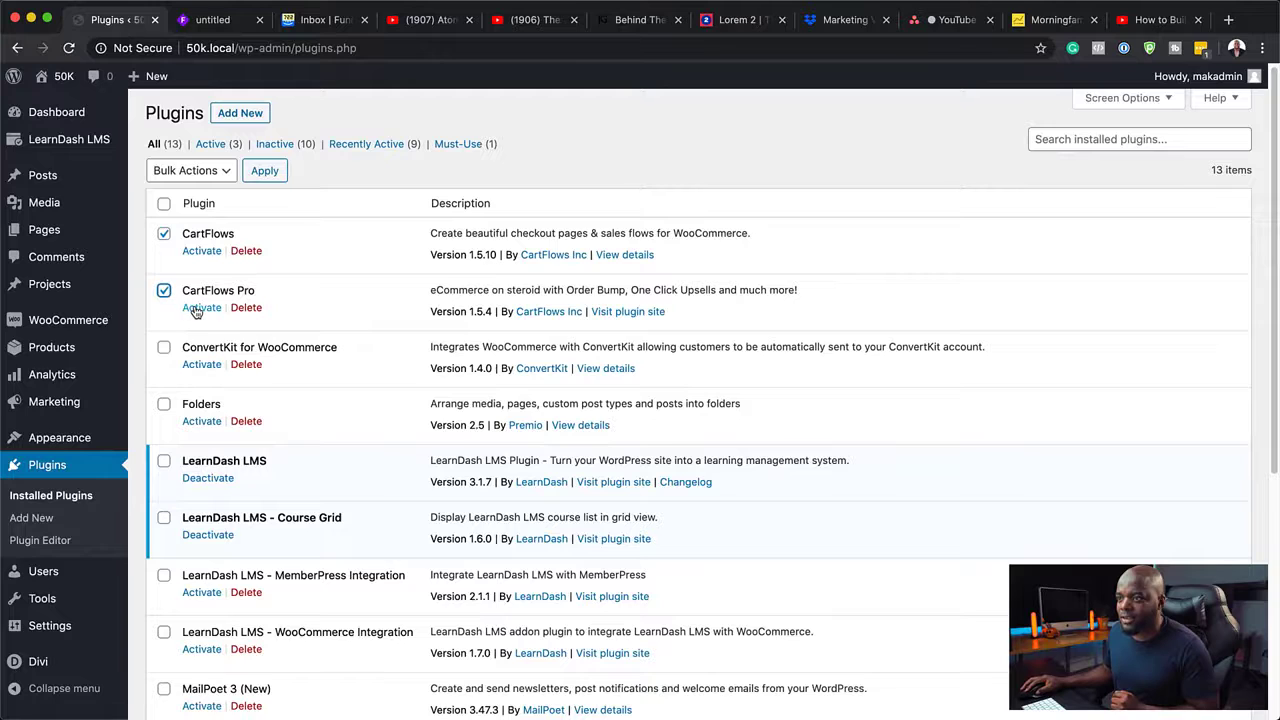
pyautogui.click(198, 308)
pyautogui.click(198, 251)
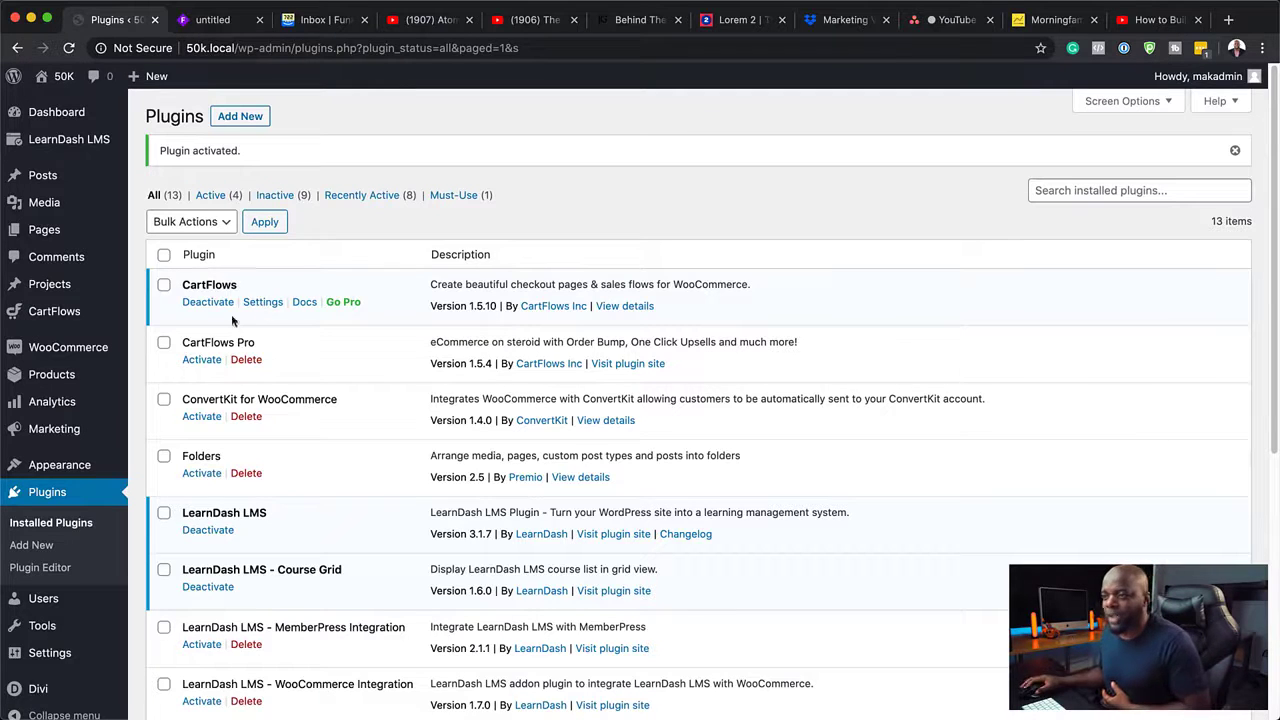
pyautogui.click(201, 359)
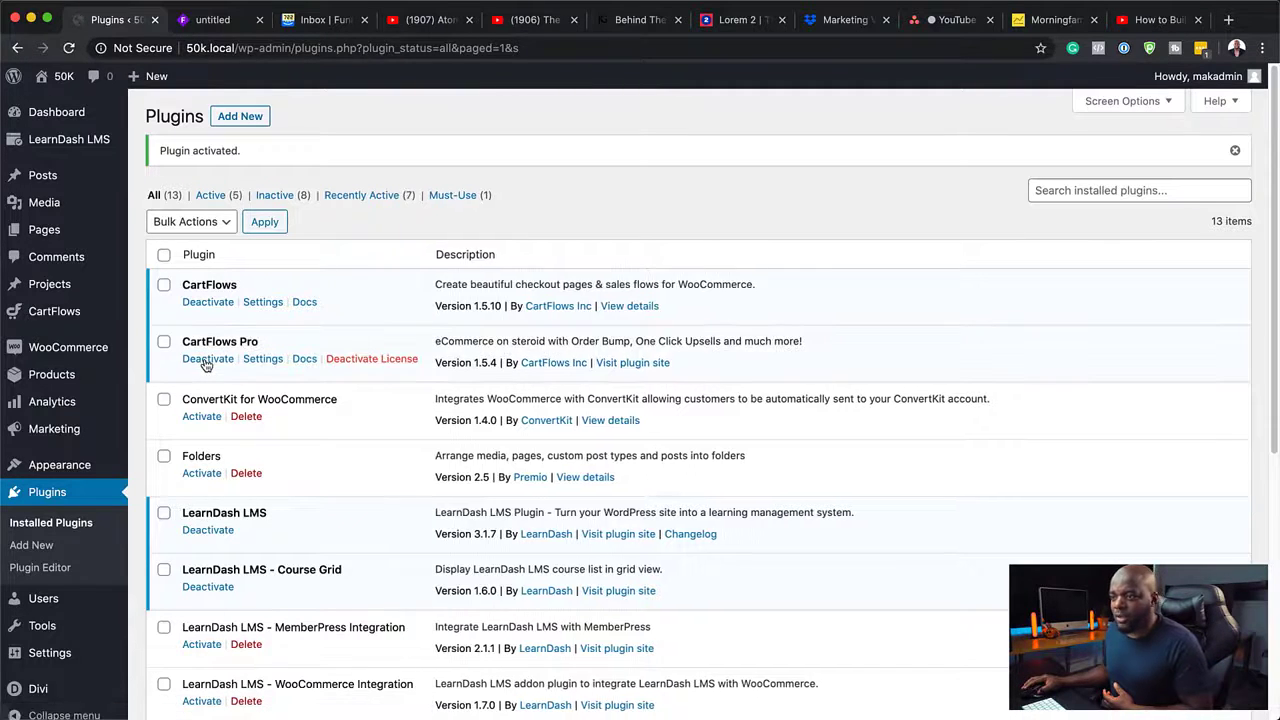
# Start a new WooCommerce product and name it "Diet For Tennis Players", checking the name in the Whimsical funnel diagram
pyautogui.moveTo(75, 358)
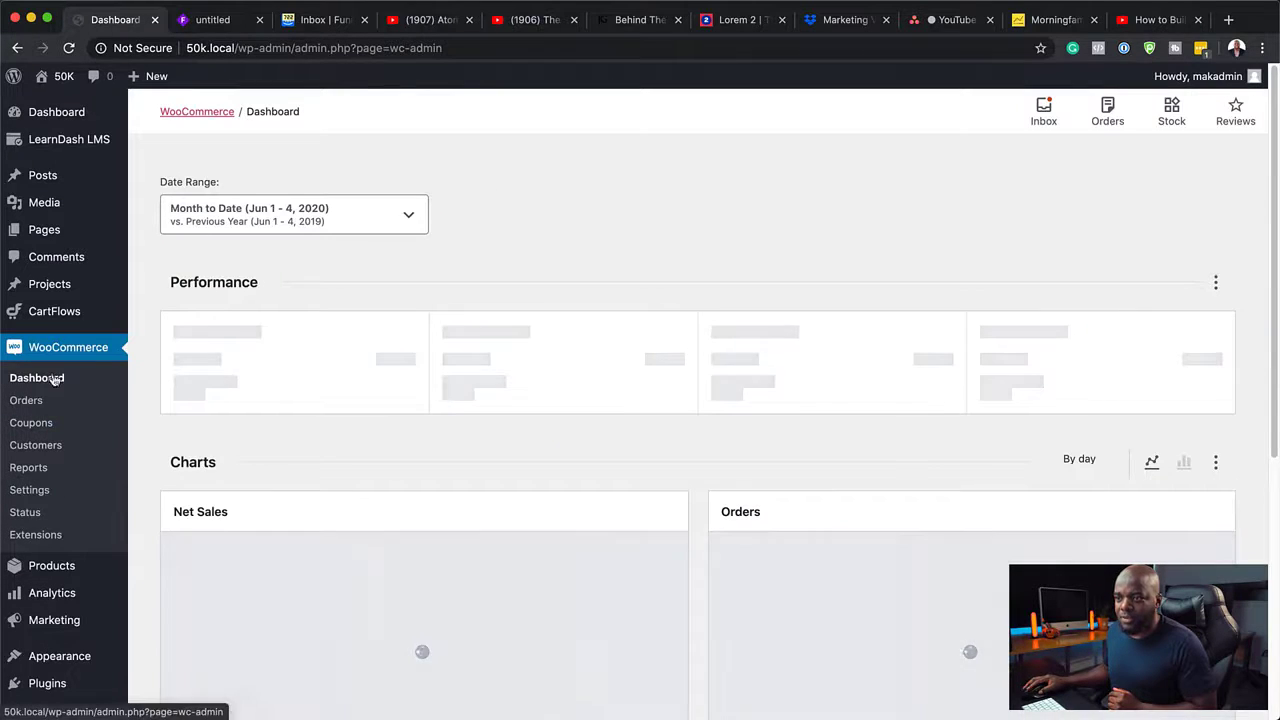
pyautogui.scroll(-1, 65, 428)
pyautogui.moveTo(52, 562)
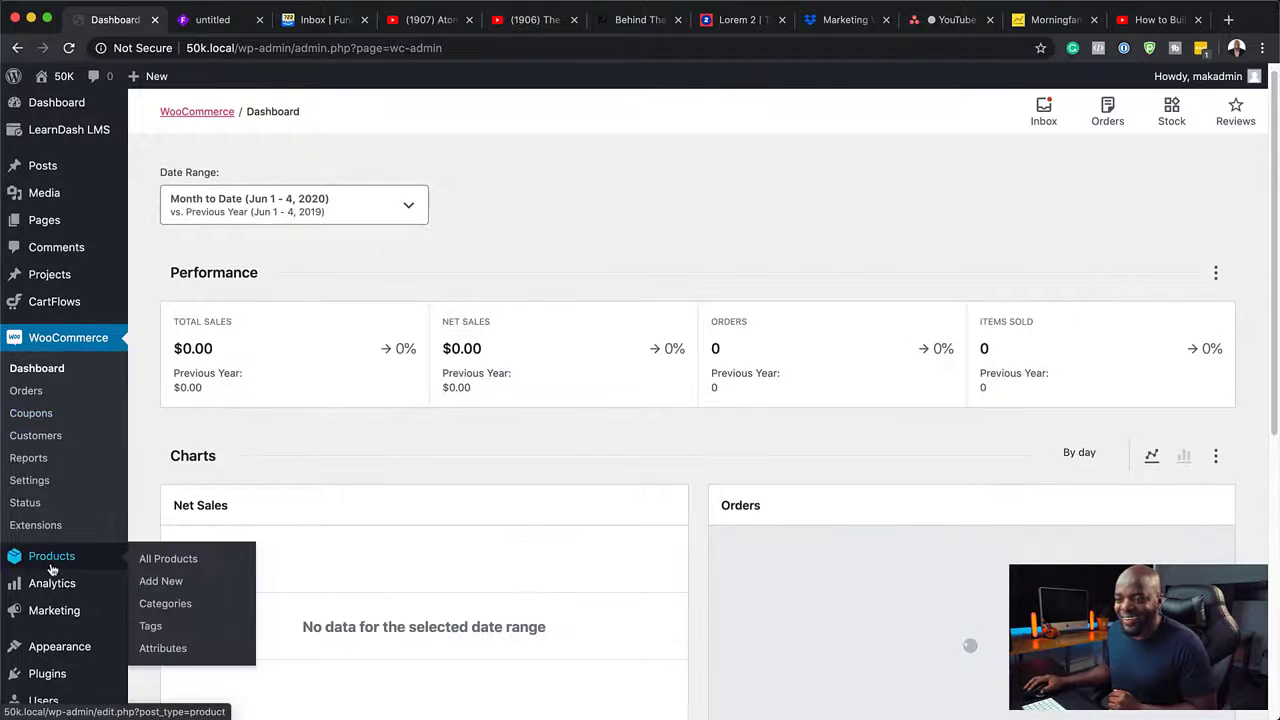
pyautogui.click(163, 582)
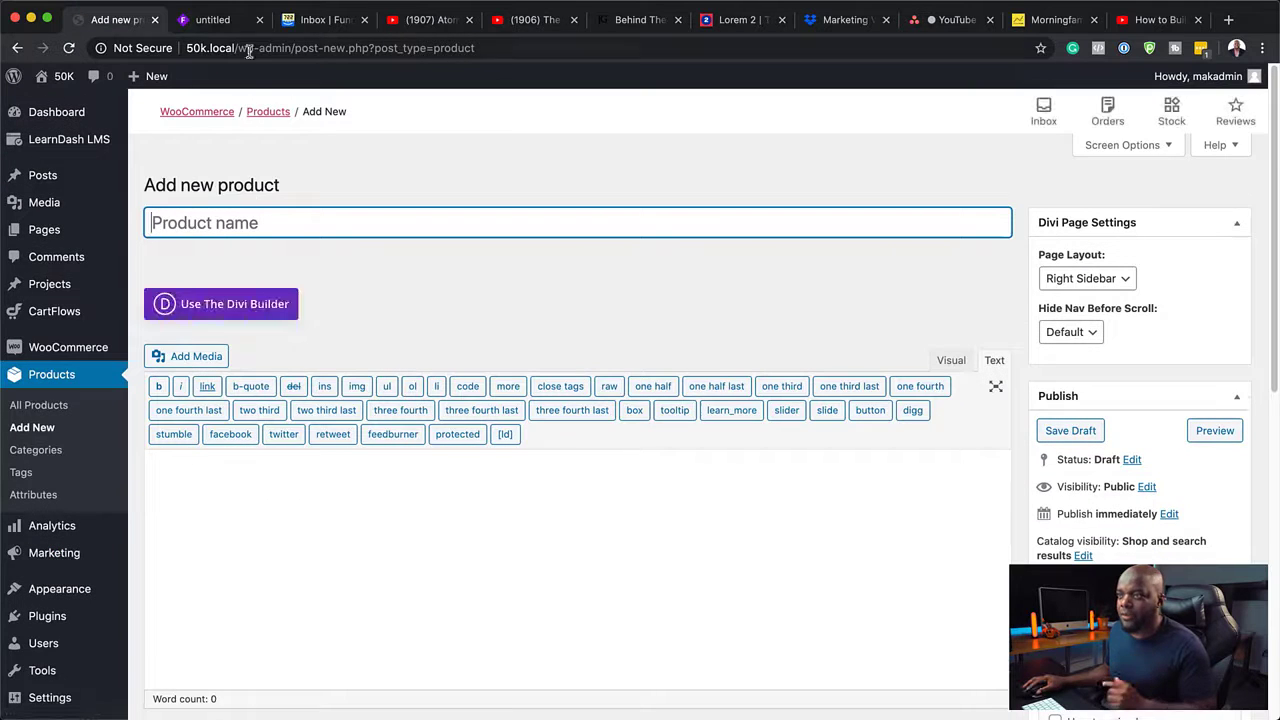
pyautogui.click(216, 20)
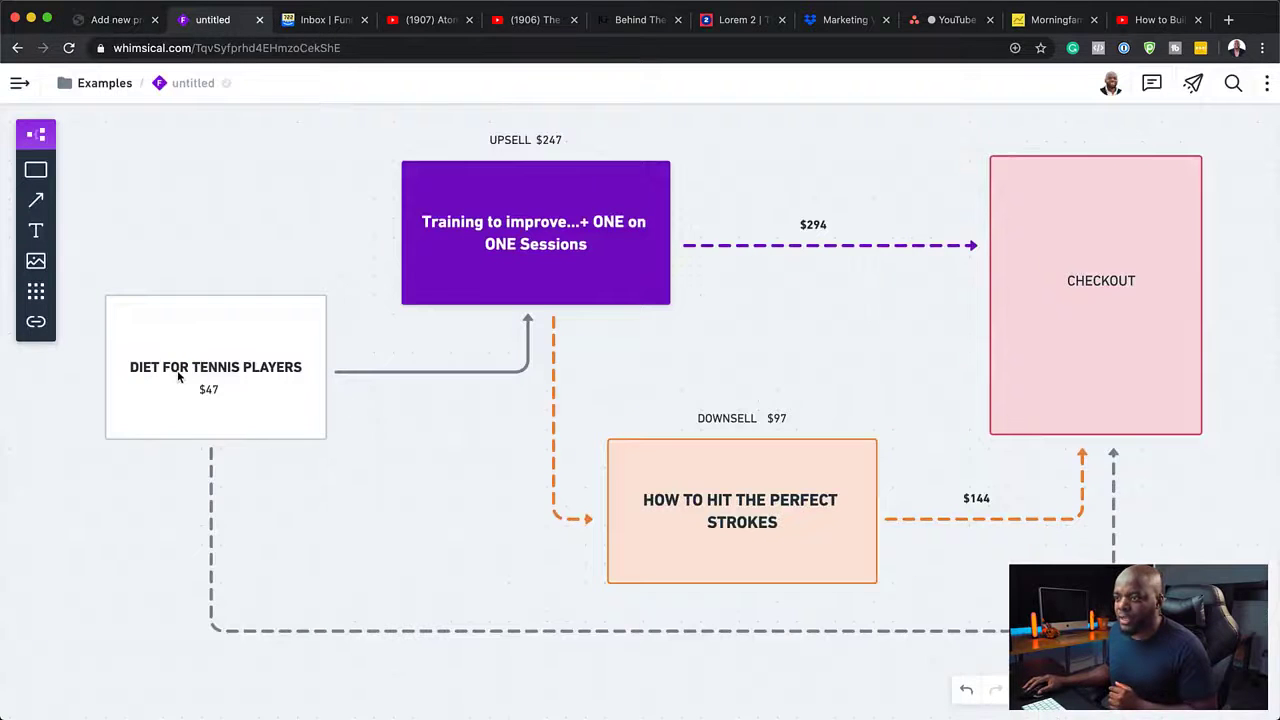
pyautogui.click(134, 28)
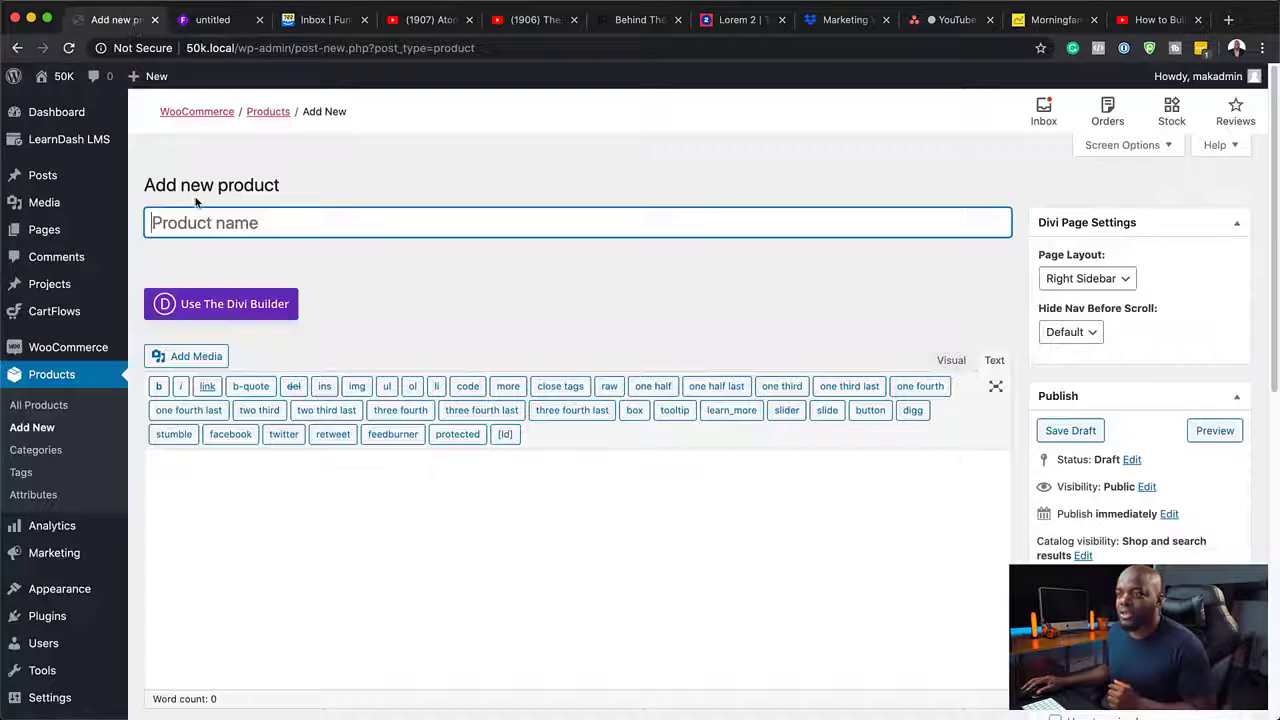
pyautogui.write('Diet ')
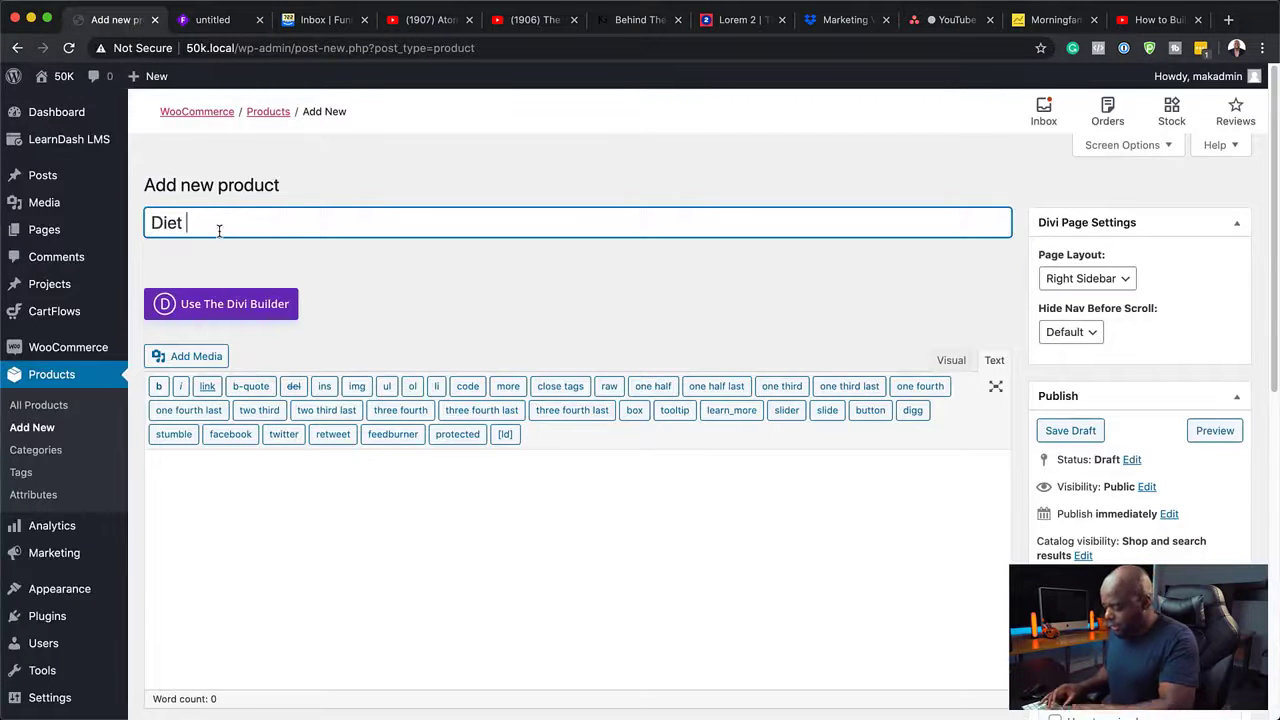
pyautogui.write('For Tennis Players')
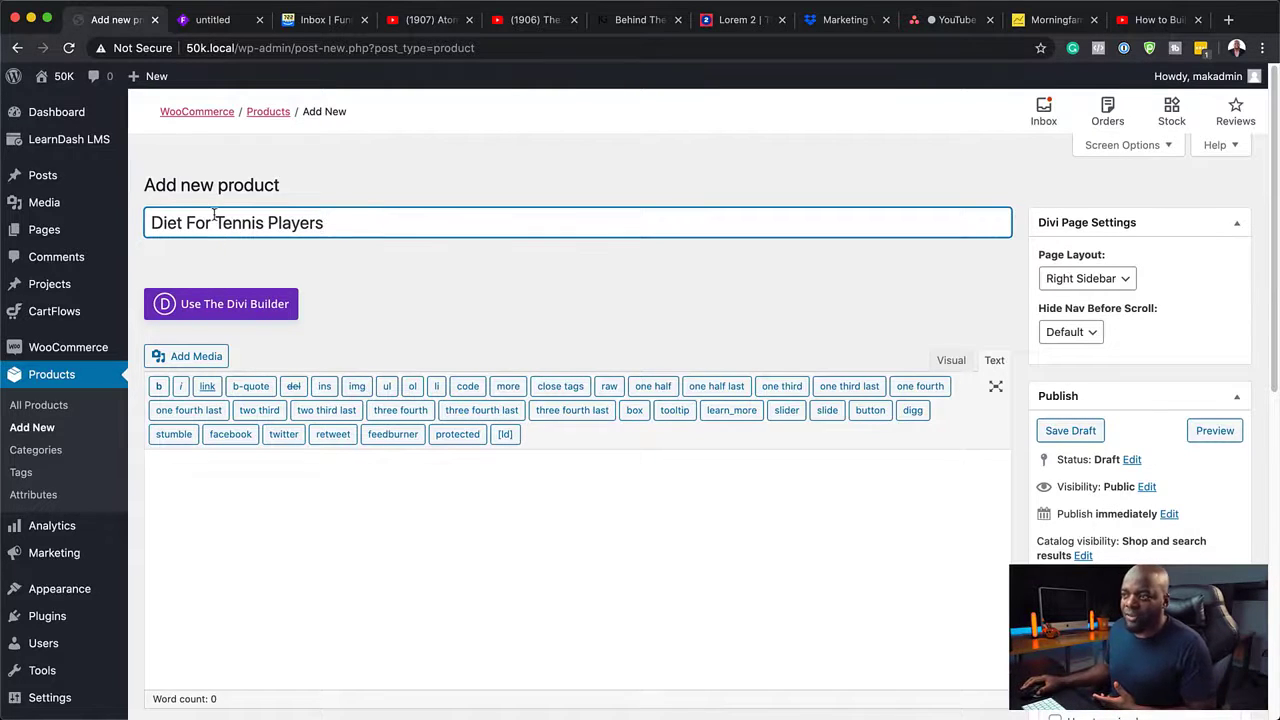
# Set the product's regular price to 47, checking the amount against the funnel diagram
pyautogui.scroll(-3, 919, 560)
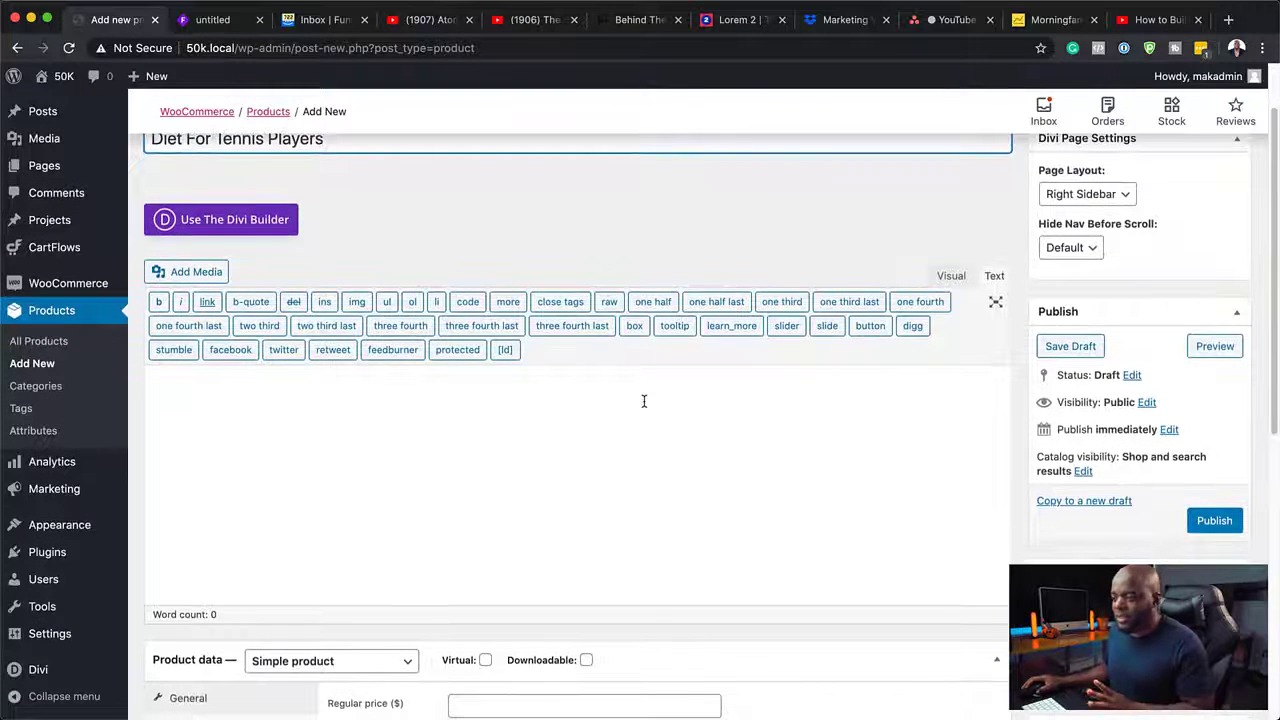
pyautogui.scroll(-3, 644, 401)
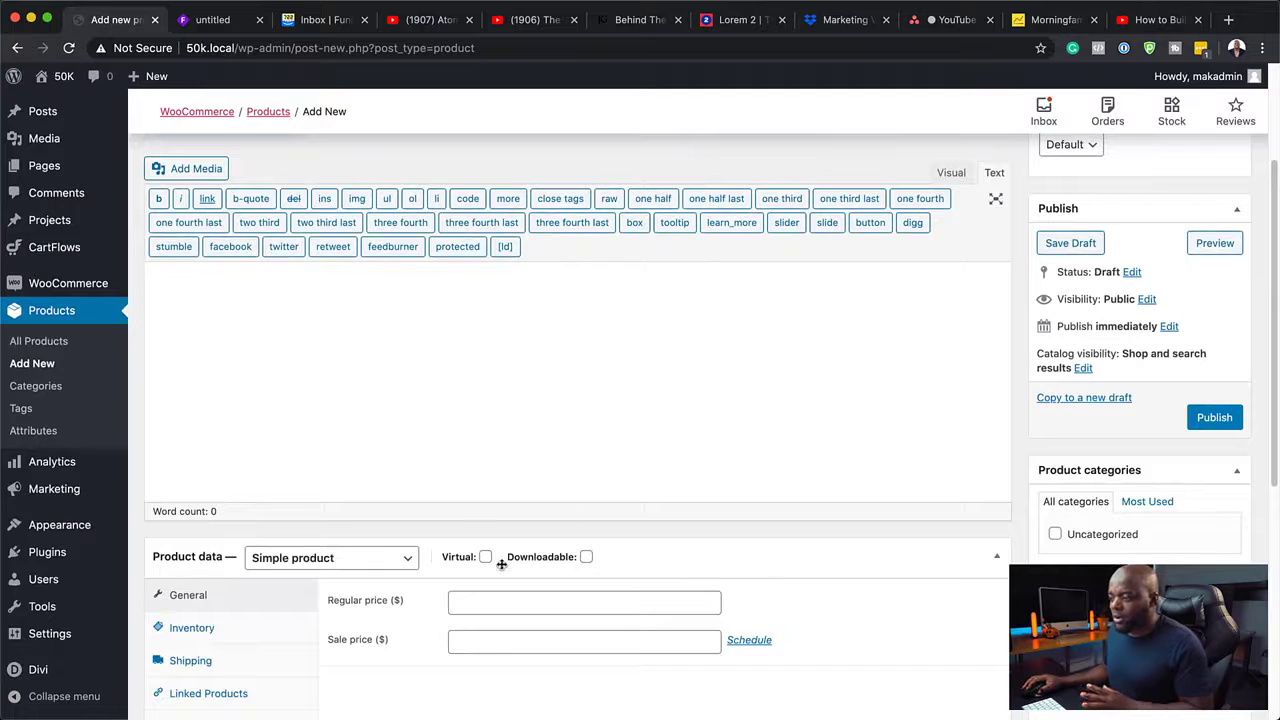
pyautogui.click(478, 601)
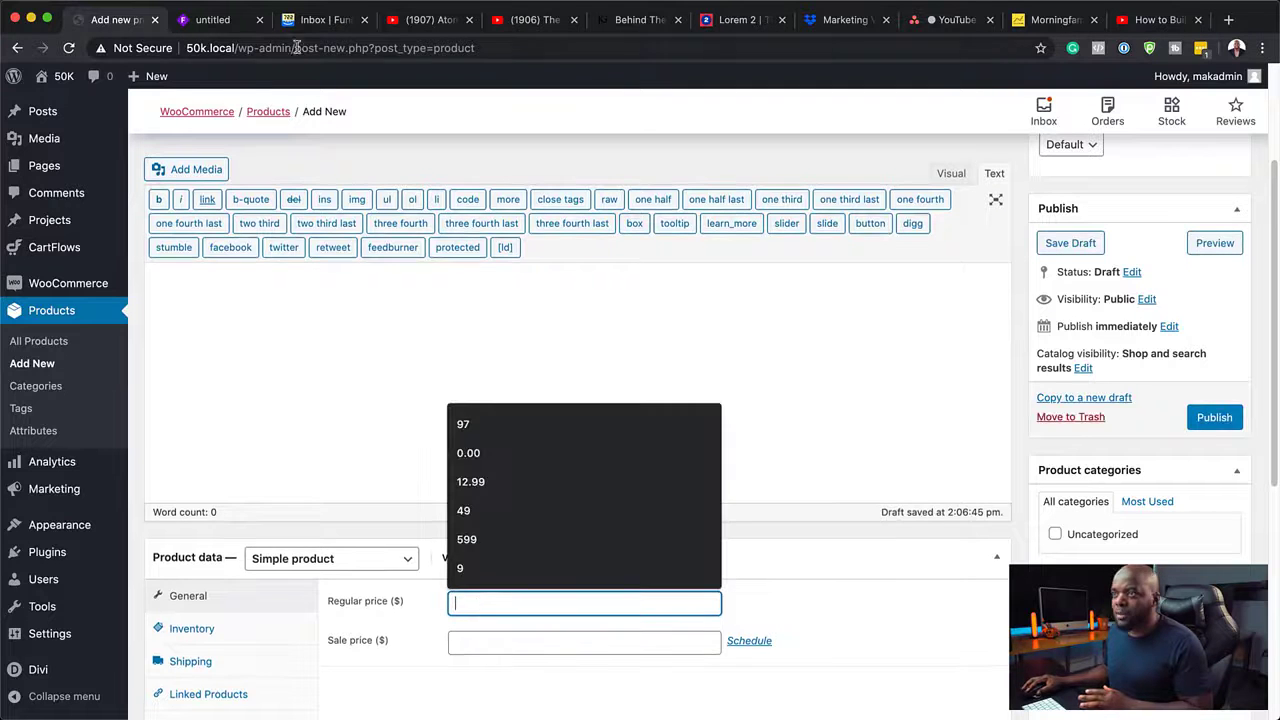
pyautogui.click(226, 30)
pyautogui.click(125, 20)
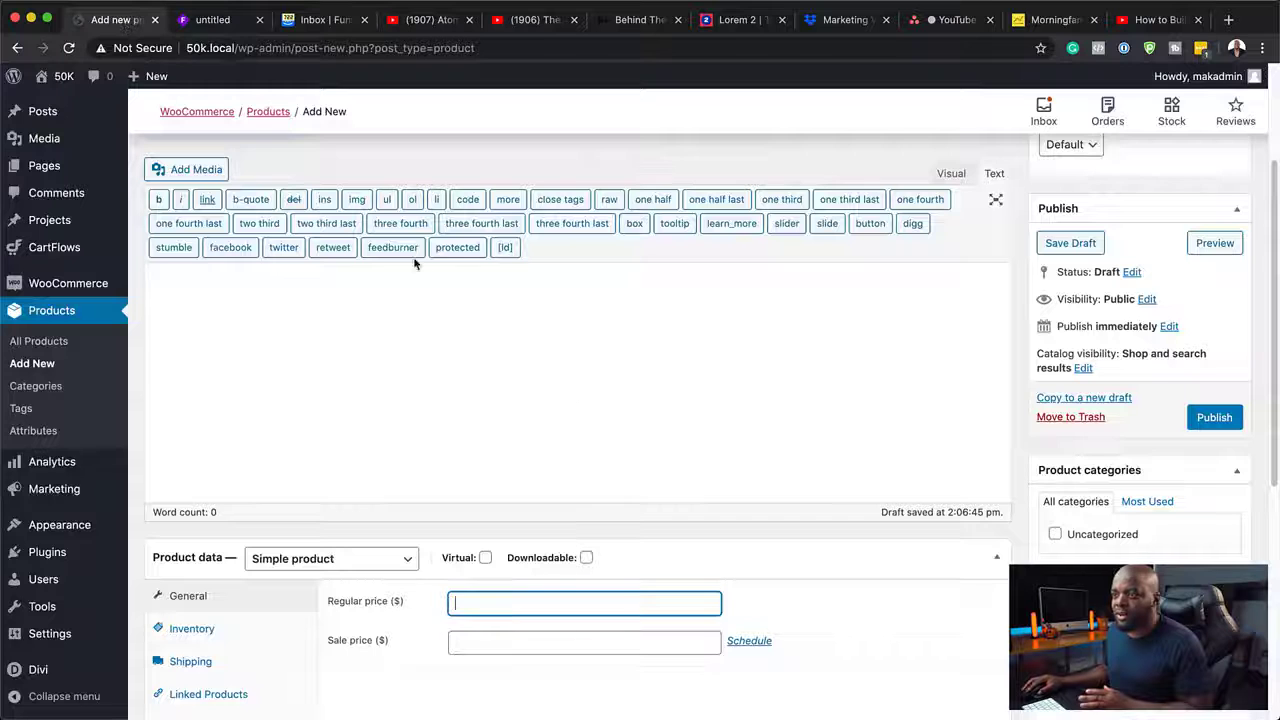
pyautogui.write('47')
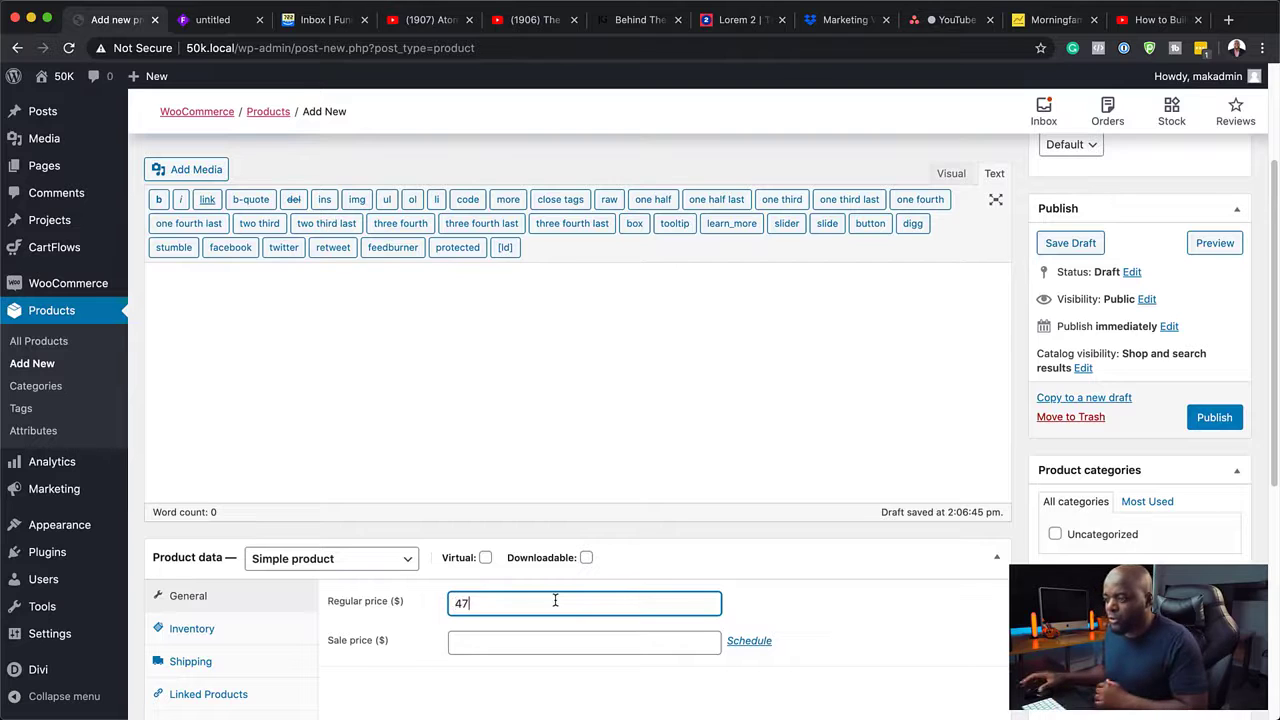
# Mark the Diet For Tennis Players product as virtual and publish it
pyautogui.scroll(-1, 383, 679)
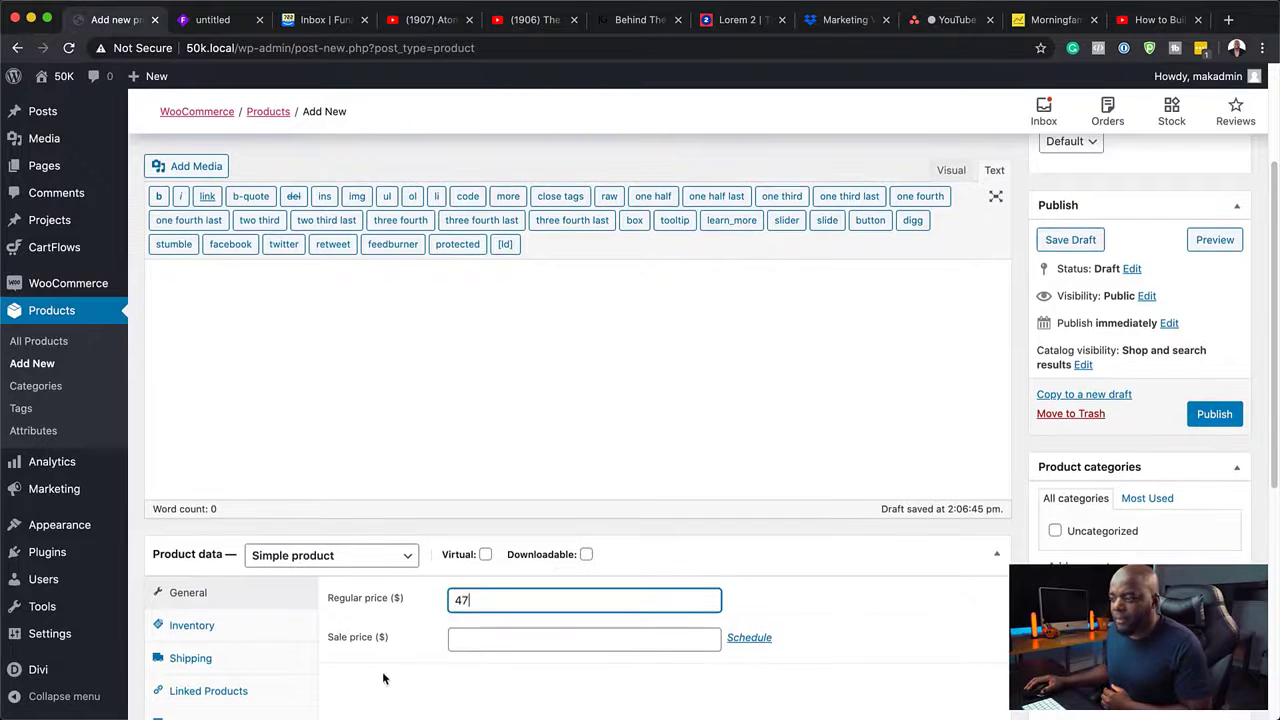
pyautogui.click(486, 556)
pyautogui.scroll(-3, 395, 668)
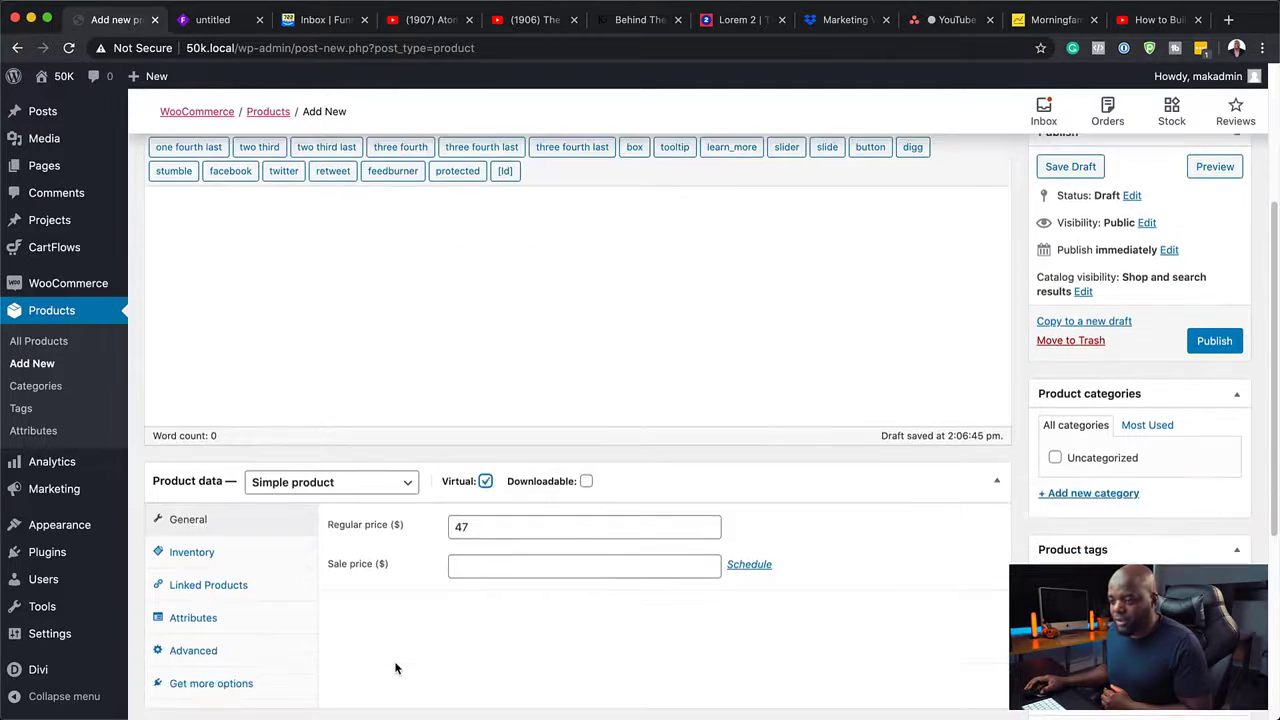
pyautogui.scroll(-1, 395, 668)
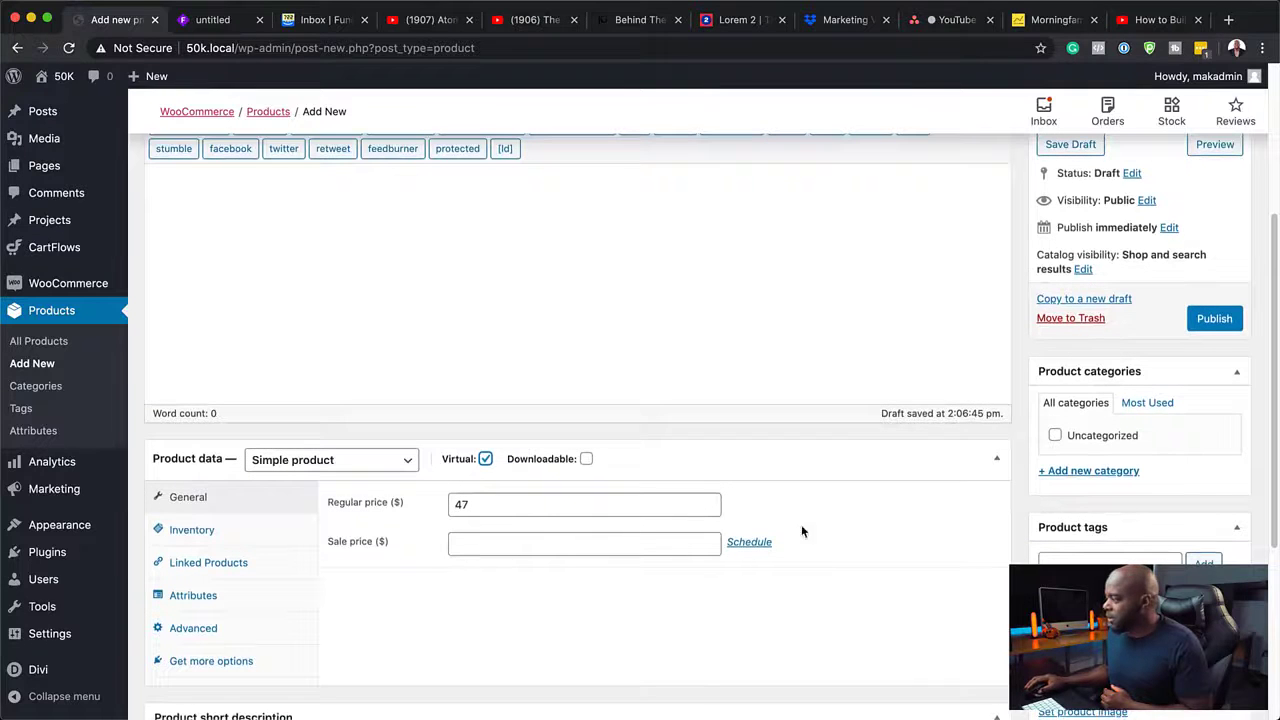
pyautogui.click(1237, 320)
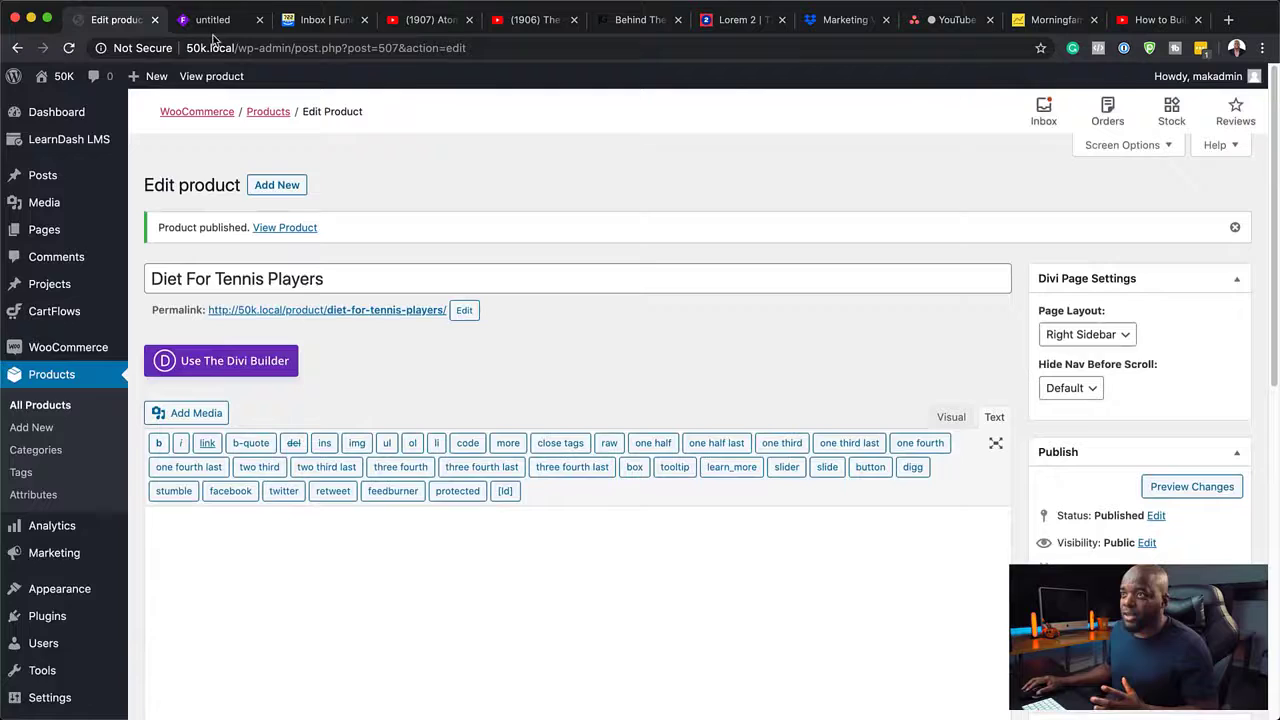
# Consult the upsell box in the Whimsical funnel diagram and start another new product named "One to One"
pyautogui.click(218, 19)
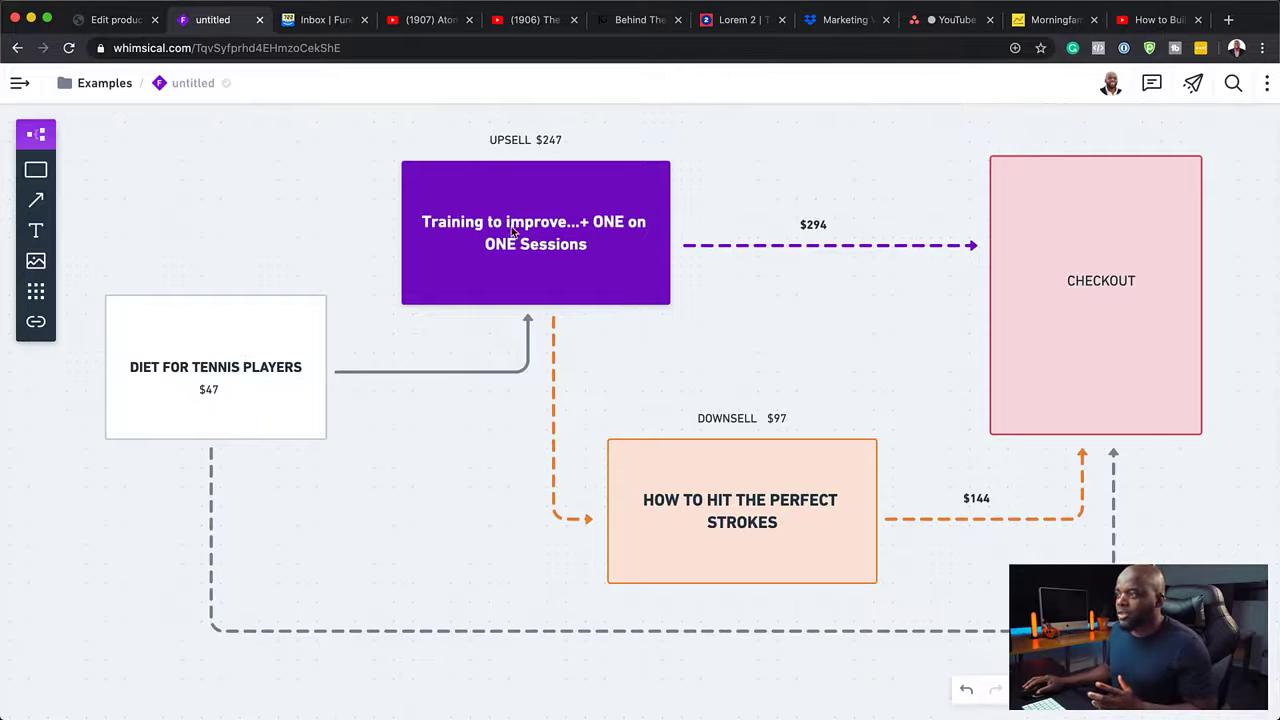
pyautogui.click(118, 24)
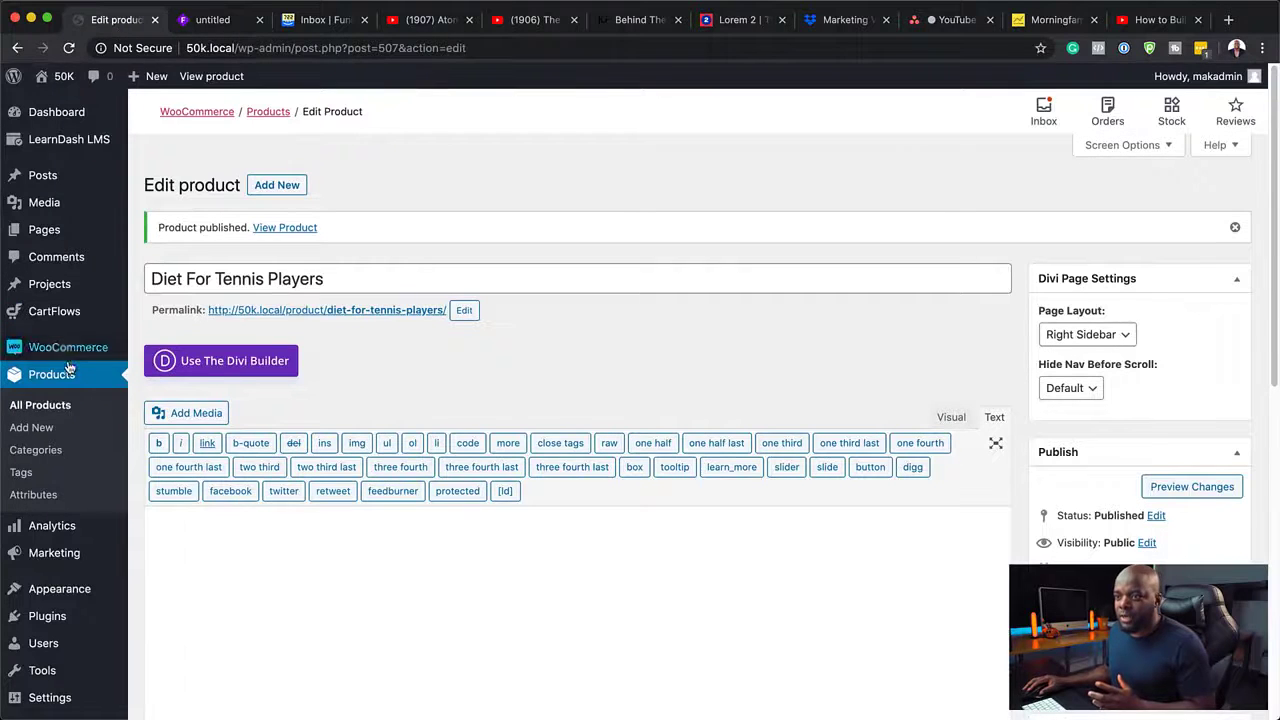
pyautogui.click(42, 432)
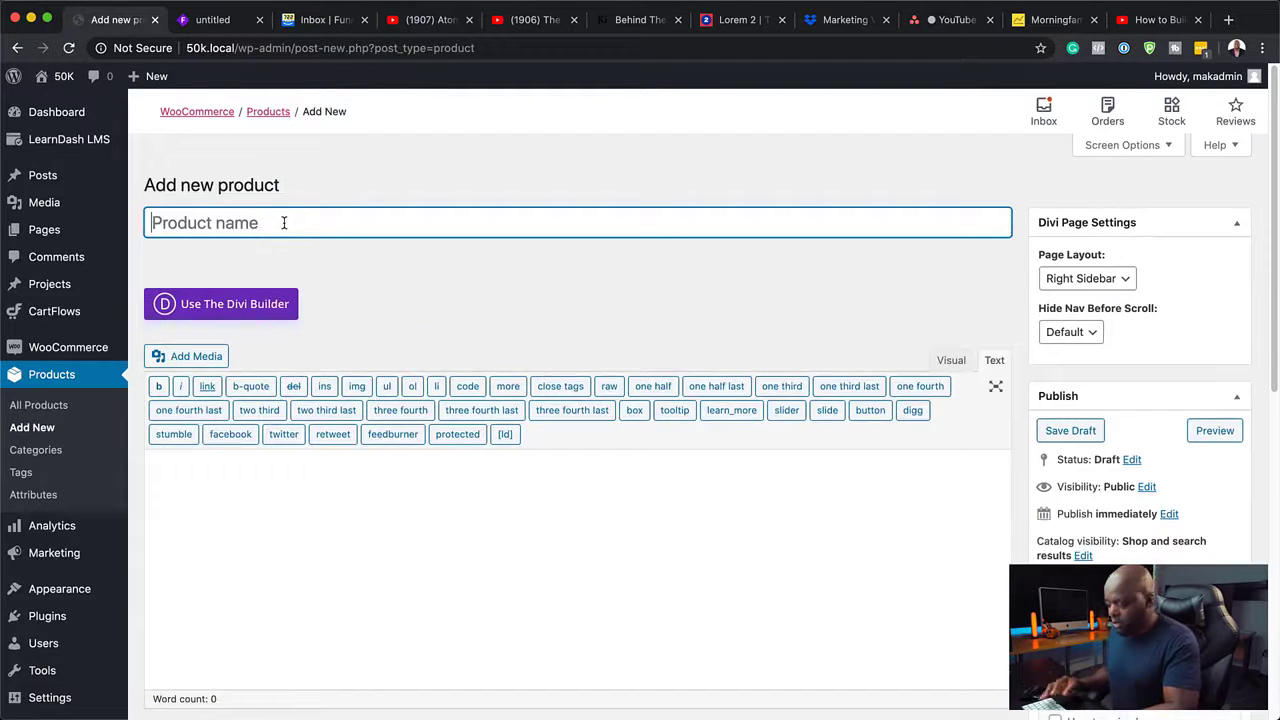
pyautogui.write('Training to ')
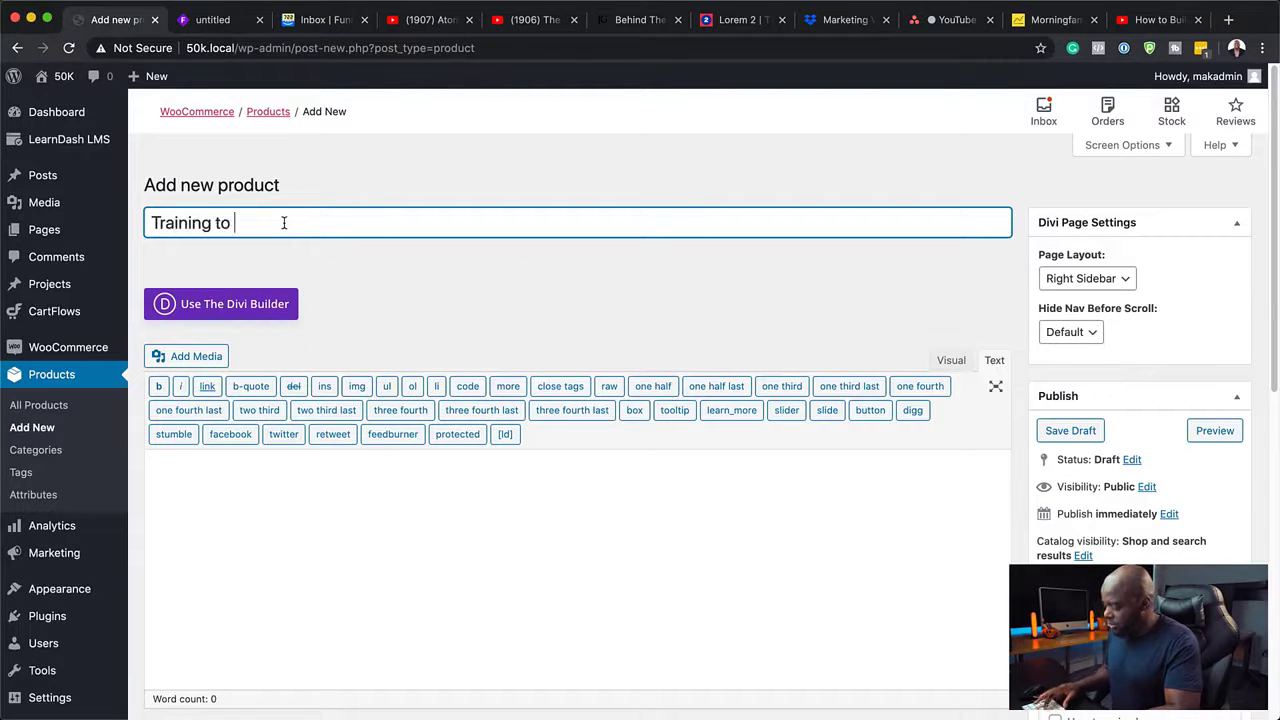
pyautogui.write('imptove')
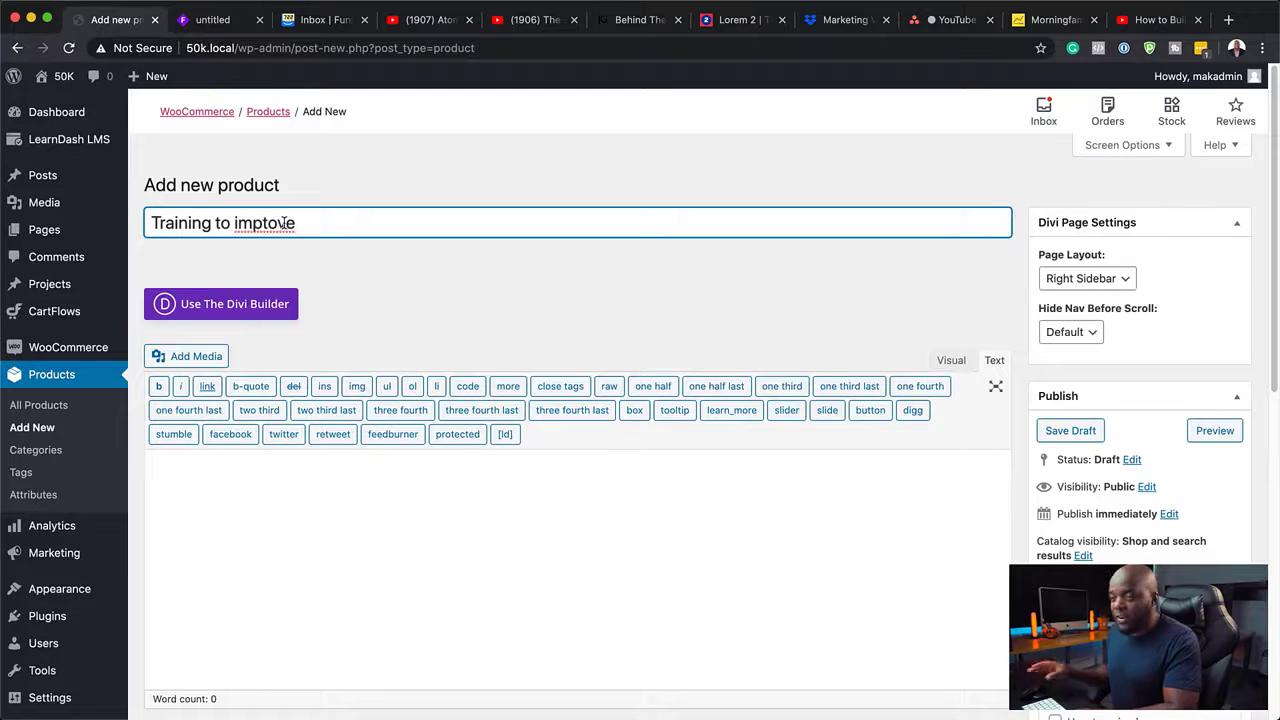
pyautogui.tripleClick(311, 221)
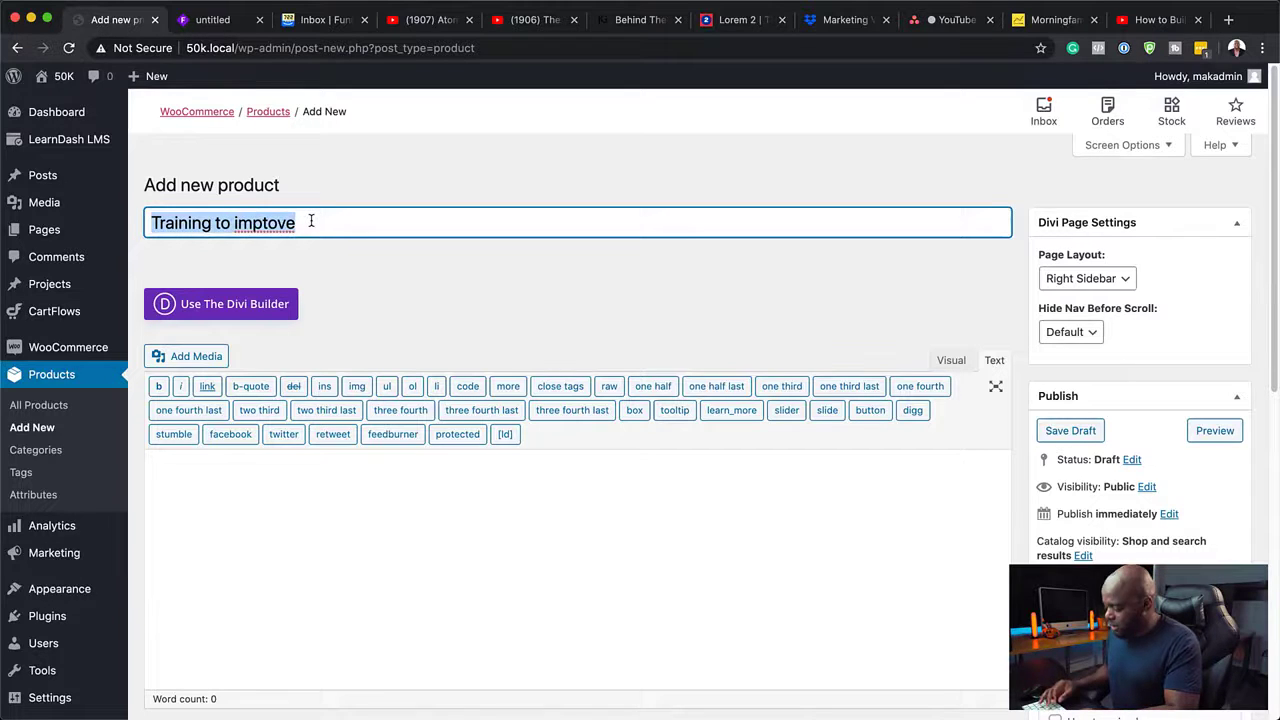
pyautogui.write('One to One')
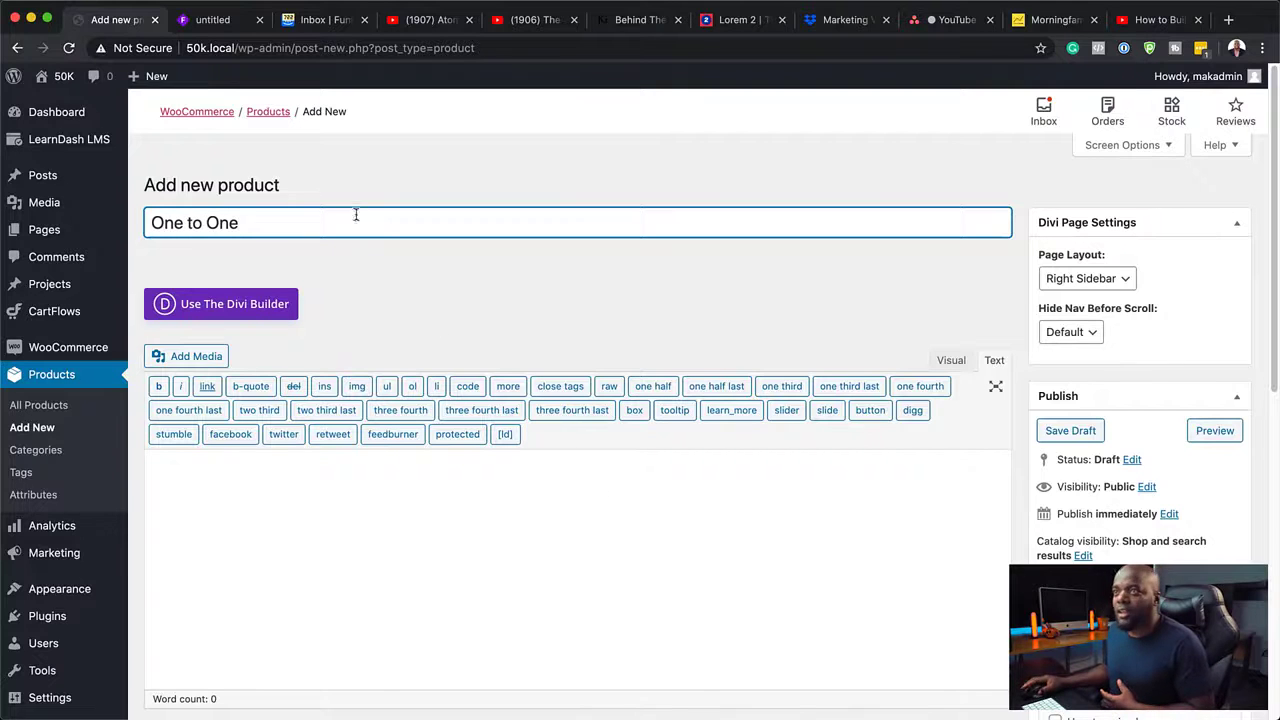
# Publish One to One as a virtual product with a regular price of 247
pyautogui.scroll(-5, 503, 473)
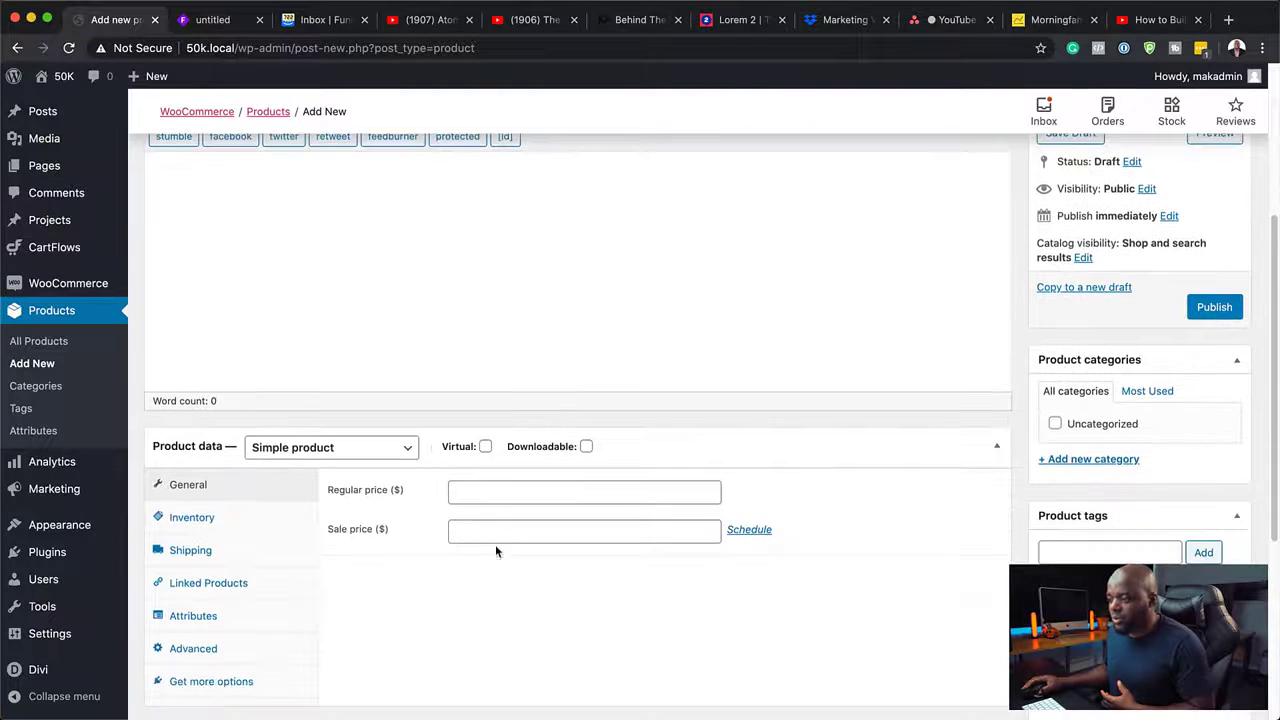
pyautogui.click(483, 495)
pyautogui.write('247')
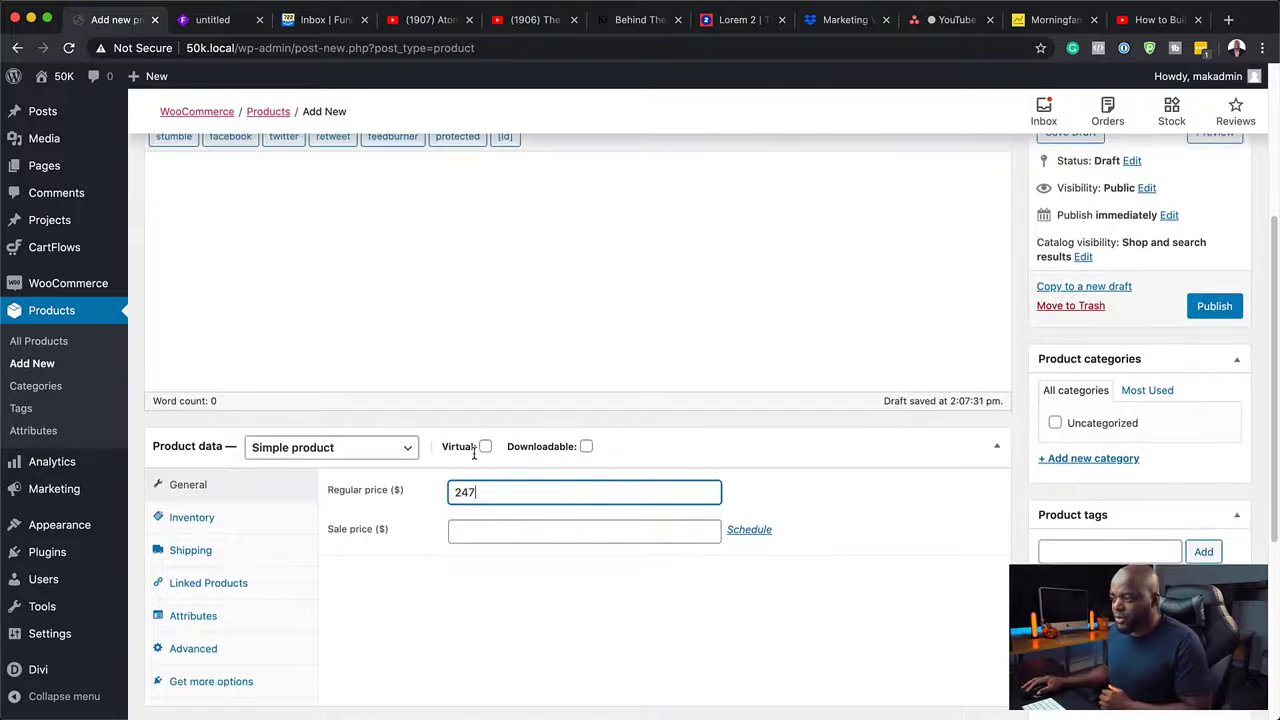
pyautogui.click(485, 446)
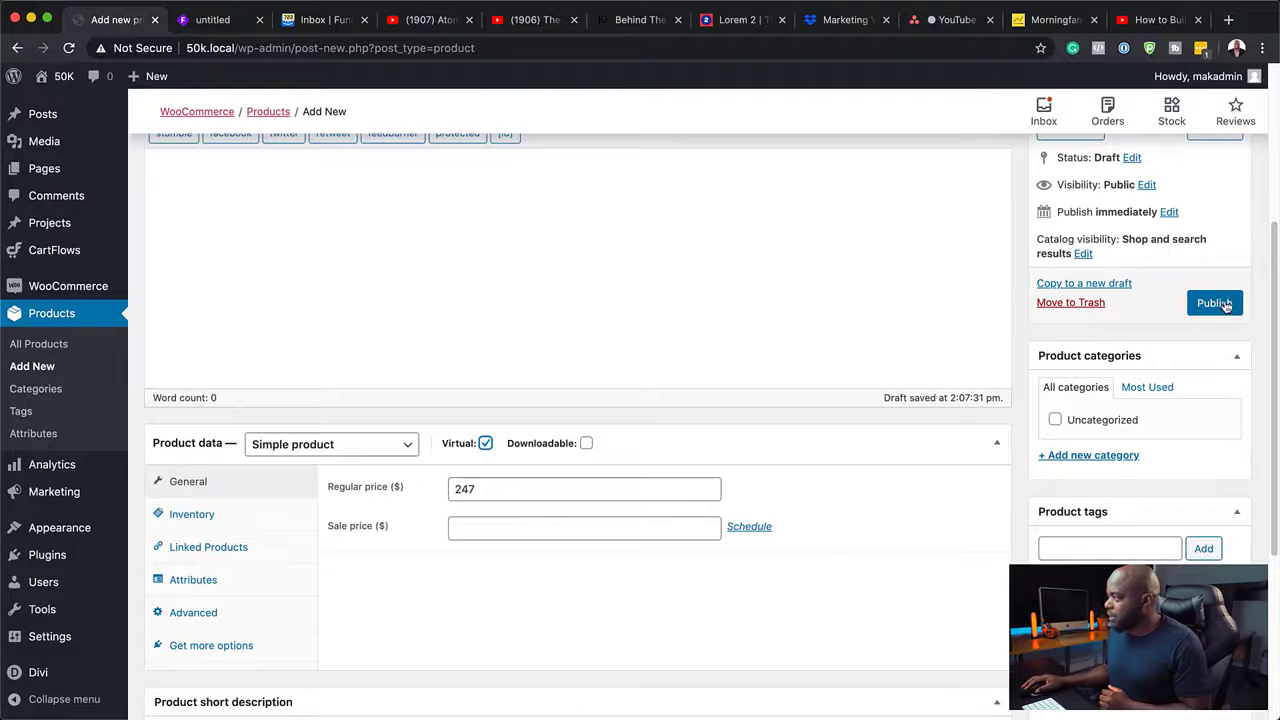
pyautogui.click(1224, 305)
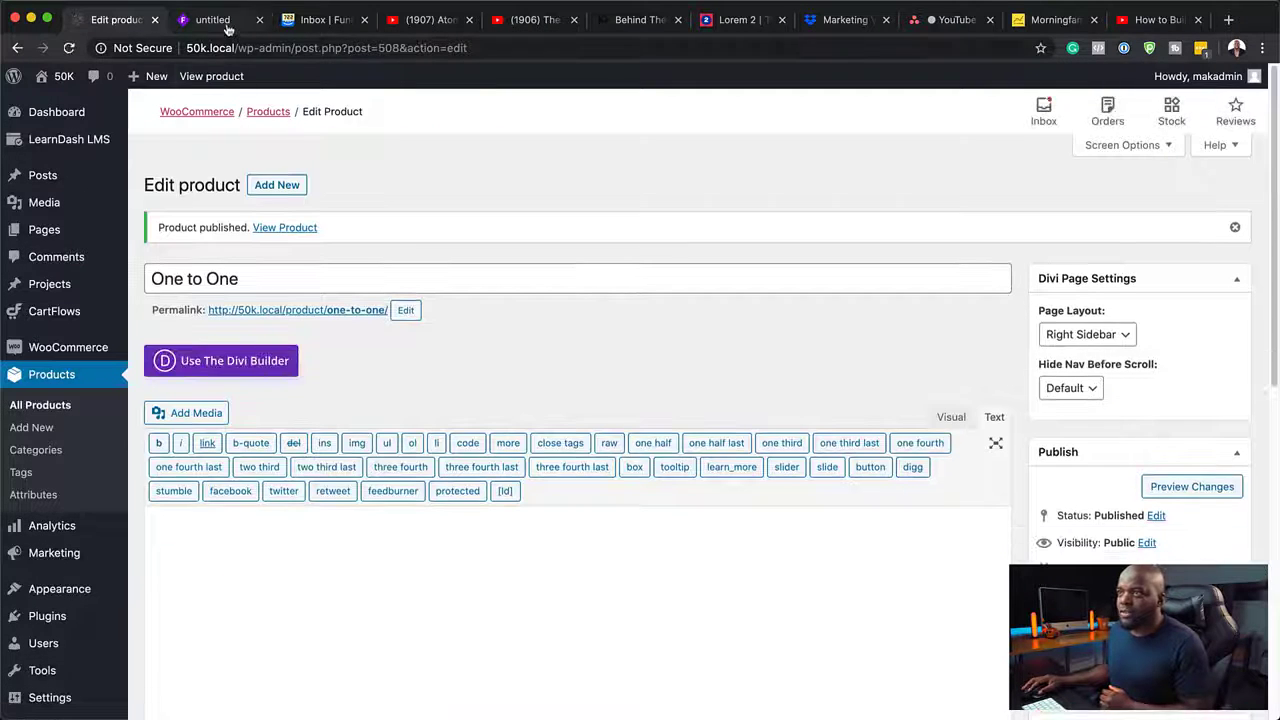
# Consult the downsell box in the Whimsical funnel diagram and start another new product named "Hit Perfect Strokes"
pyautogui.click(212, 20)
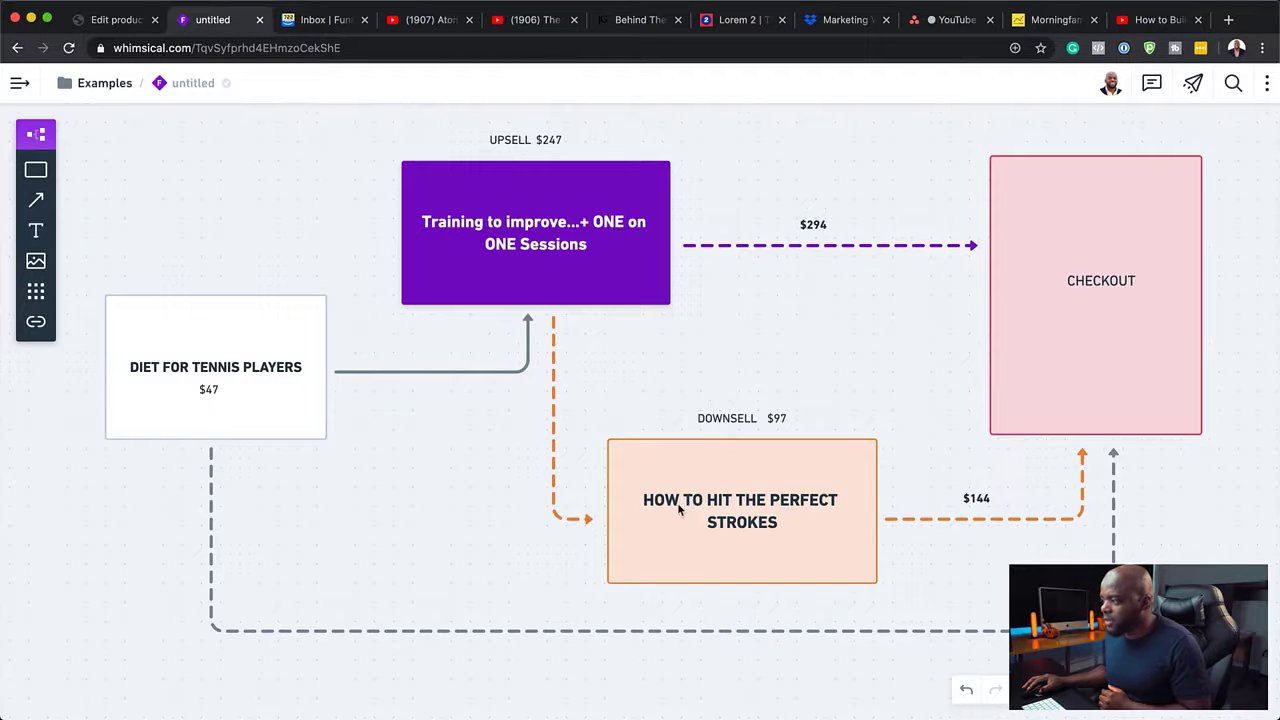
pyautogui.click(118, 20)
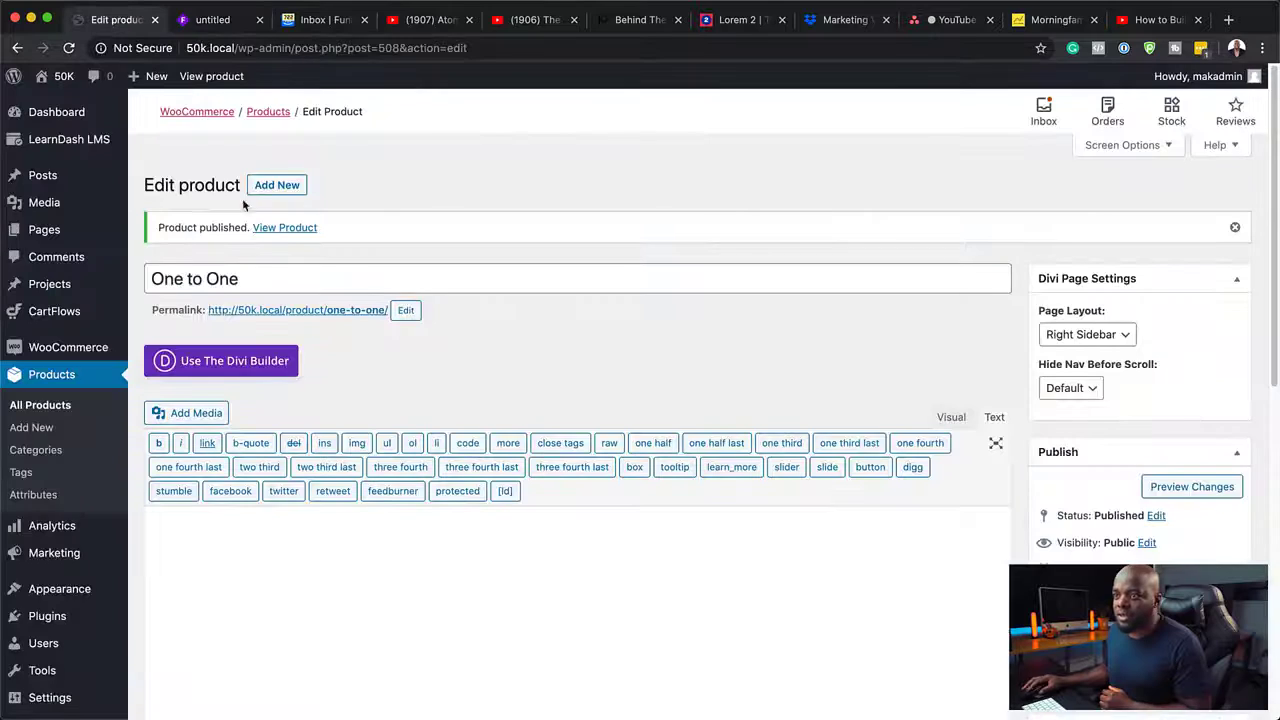
pyautogui.click(32, 428)
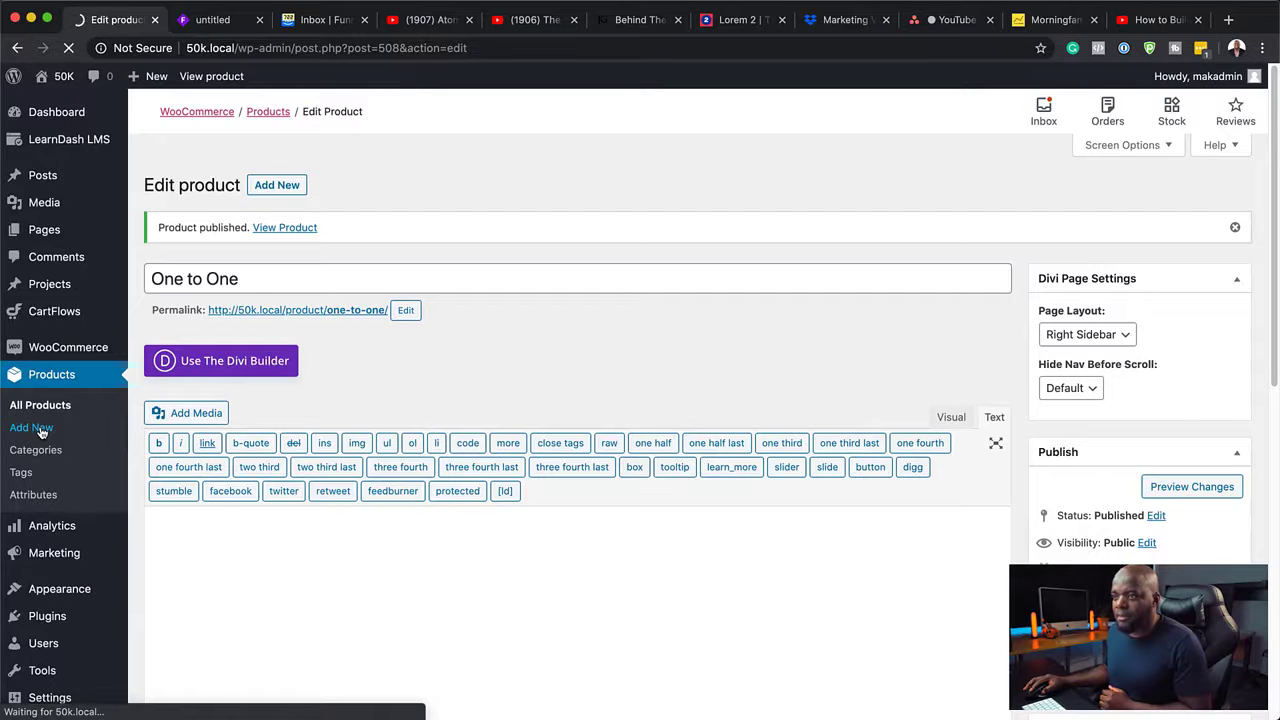
pyautogui.write('Hit Perfect Strokes')
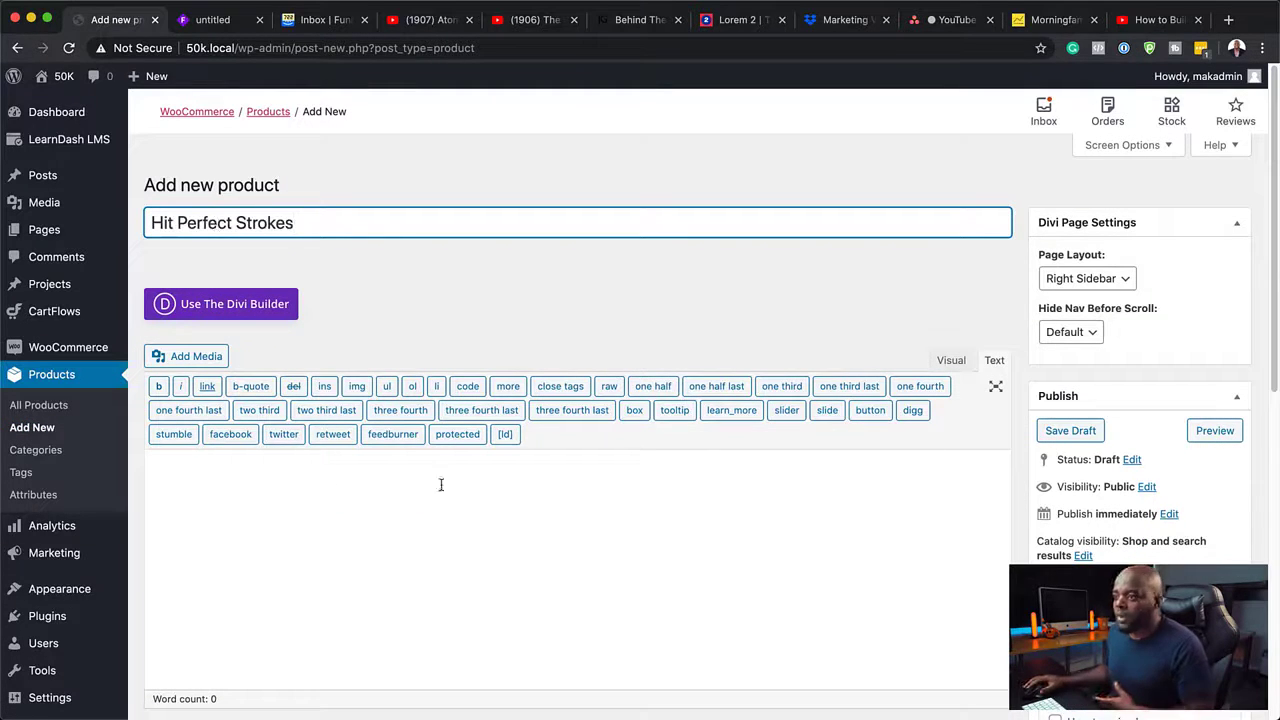
# Set the Hit Perfect Strokes regular price to 97 and publish the product
pyautogui.scroll(-5, 712, 581)
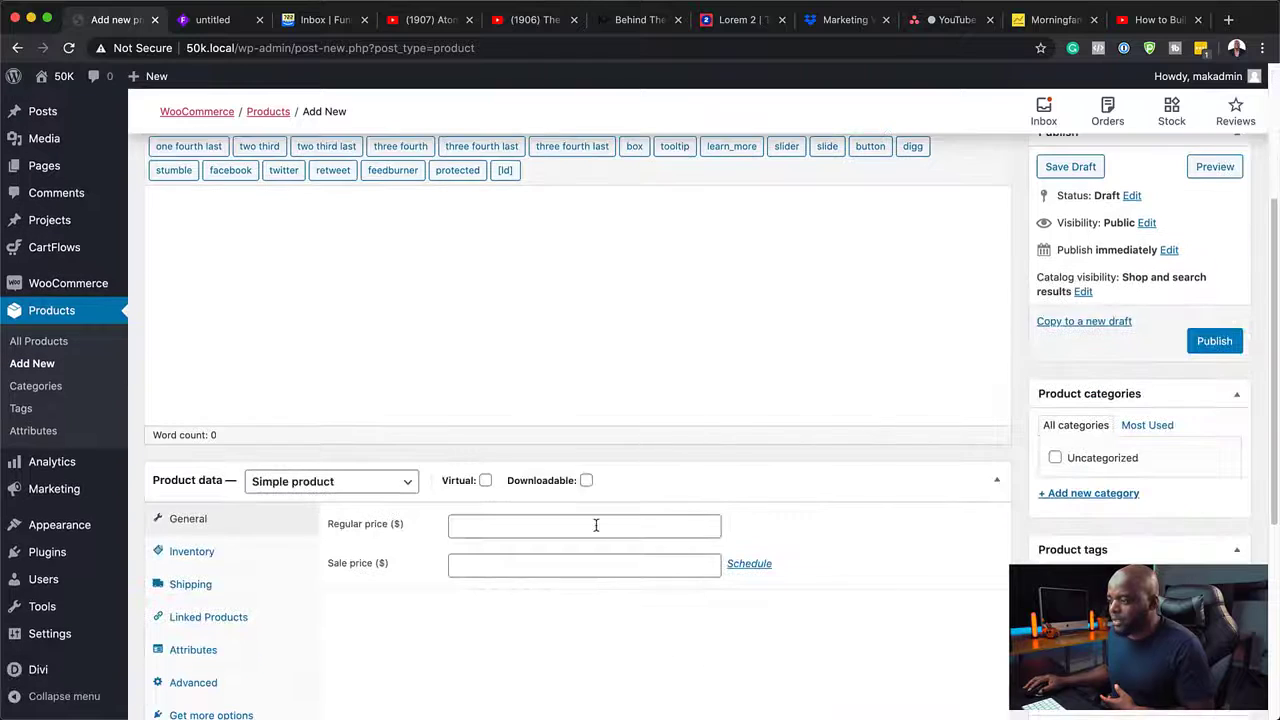
pyautogui.click(596, 525)
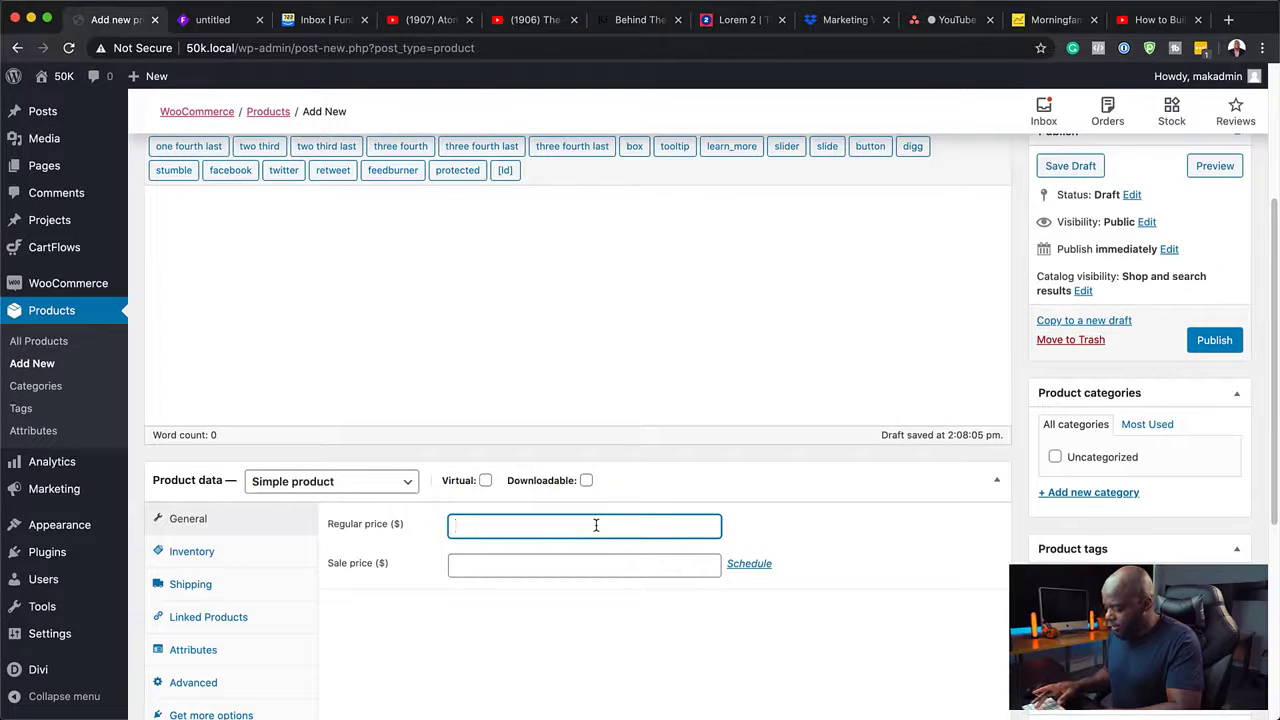
pyautogui.write('97')
pyautogui.click(1214, 340)
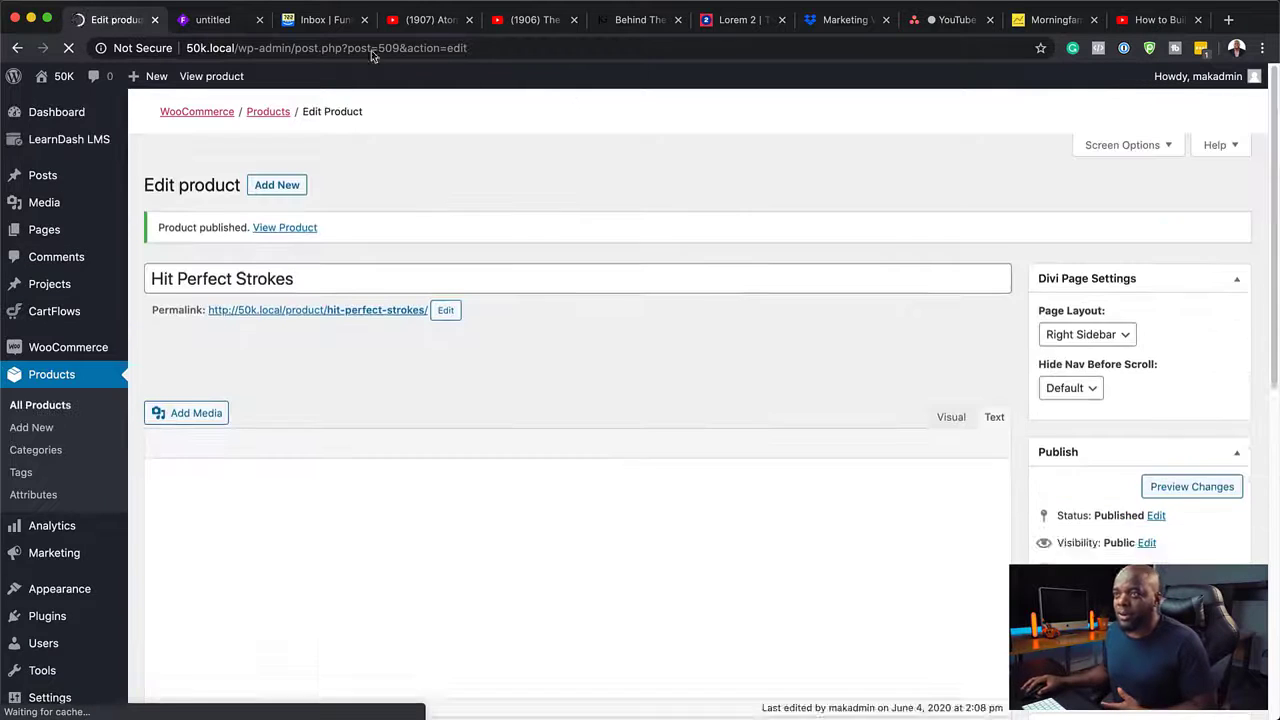
# Review the checkout paths in the funnel diagram, and start a new flow in CartFlows
pyautogui.click(208, 19)
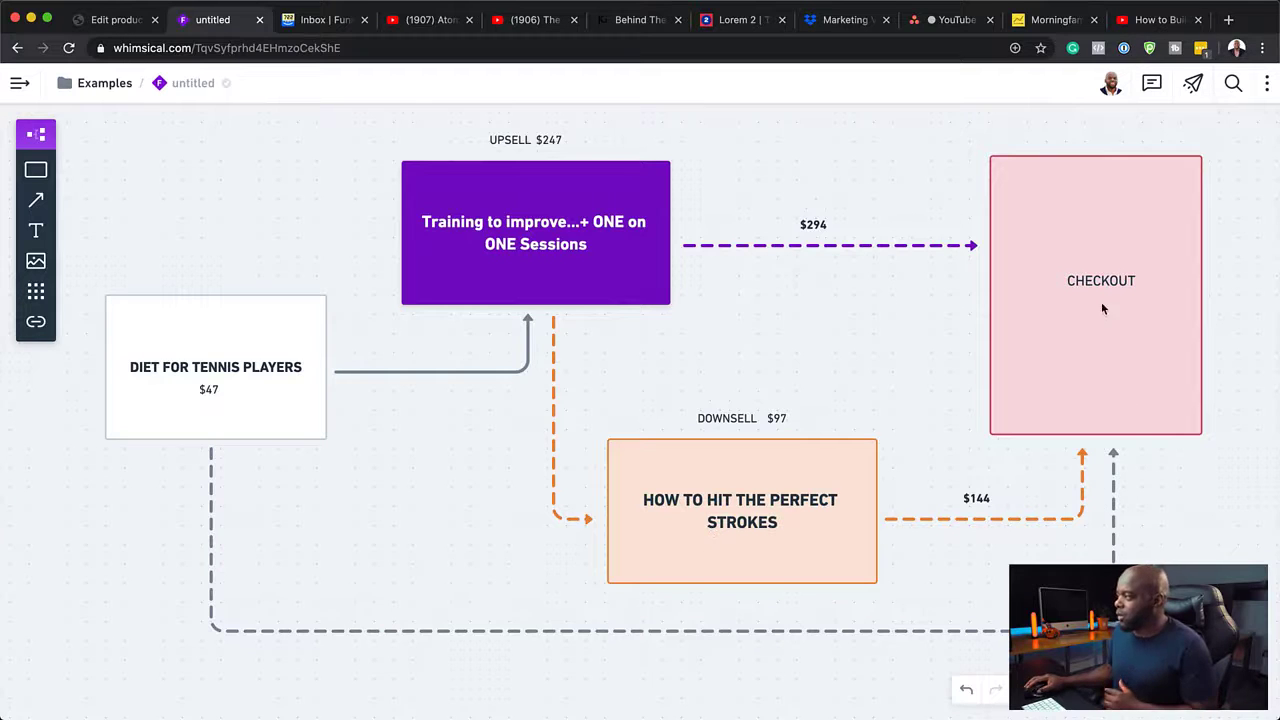
pyautogui.click(100, 21)
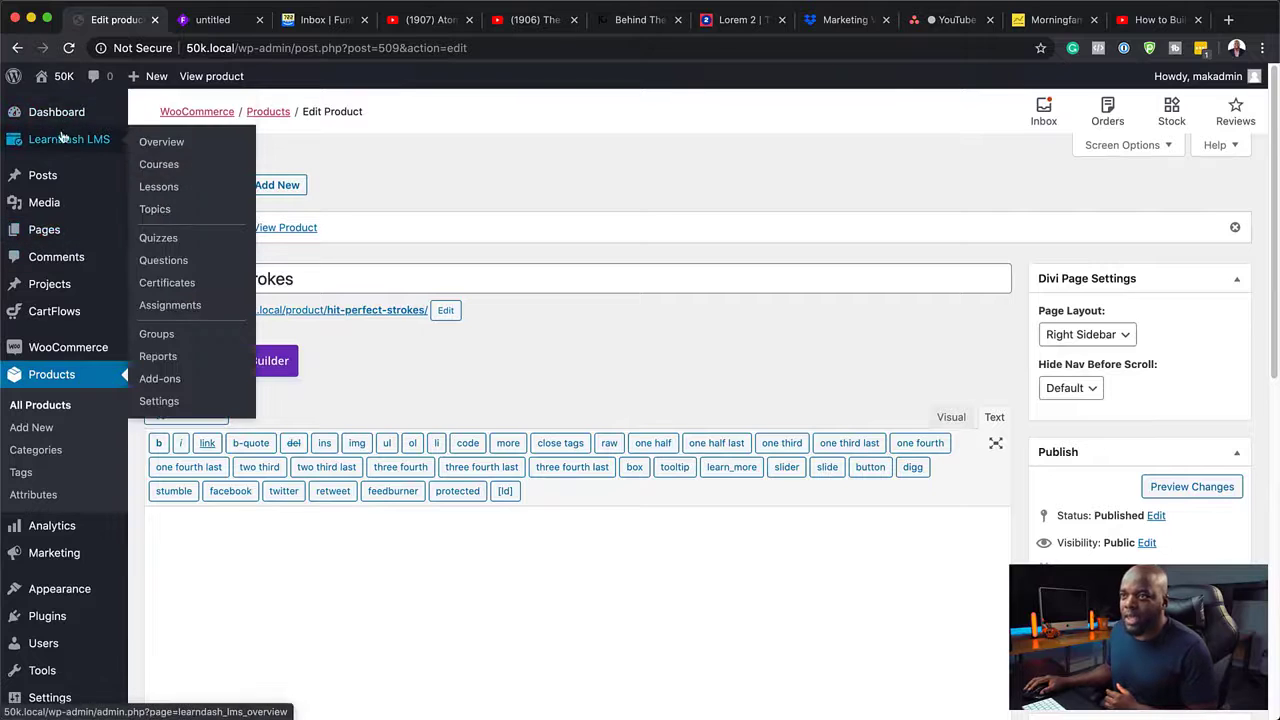
pyautogui.scroll(-1, 114, 534)
pyautogui.moveTo(61, 302)
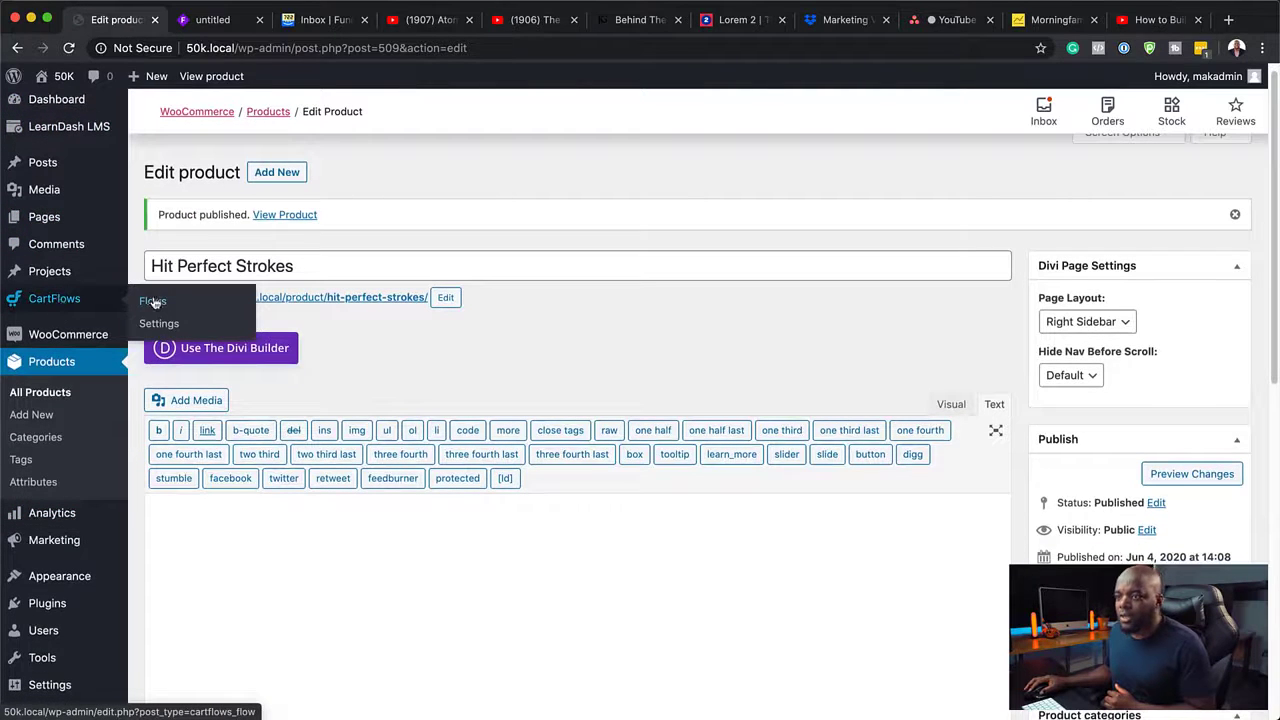
pyautogui.click(153, 303)
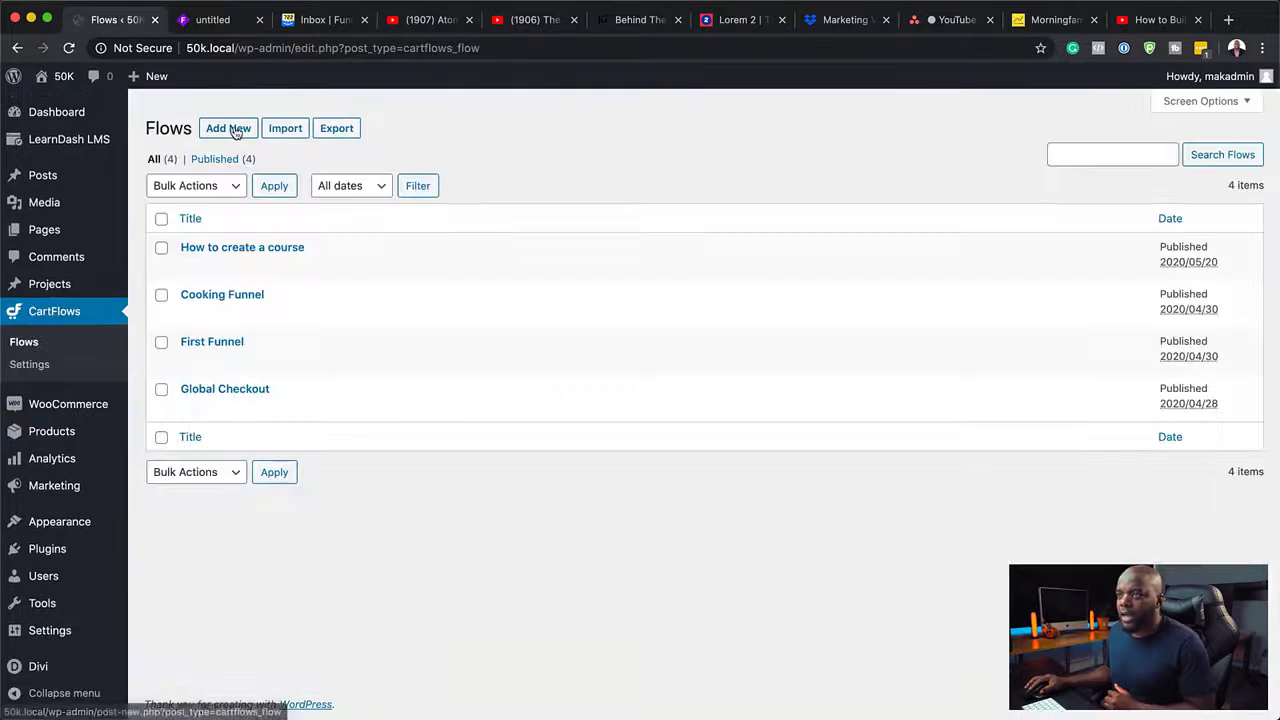
pyautogui.click(230, 134)
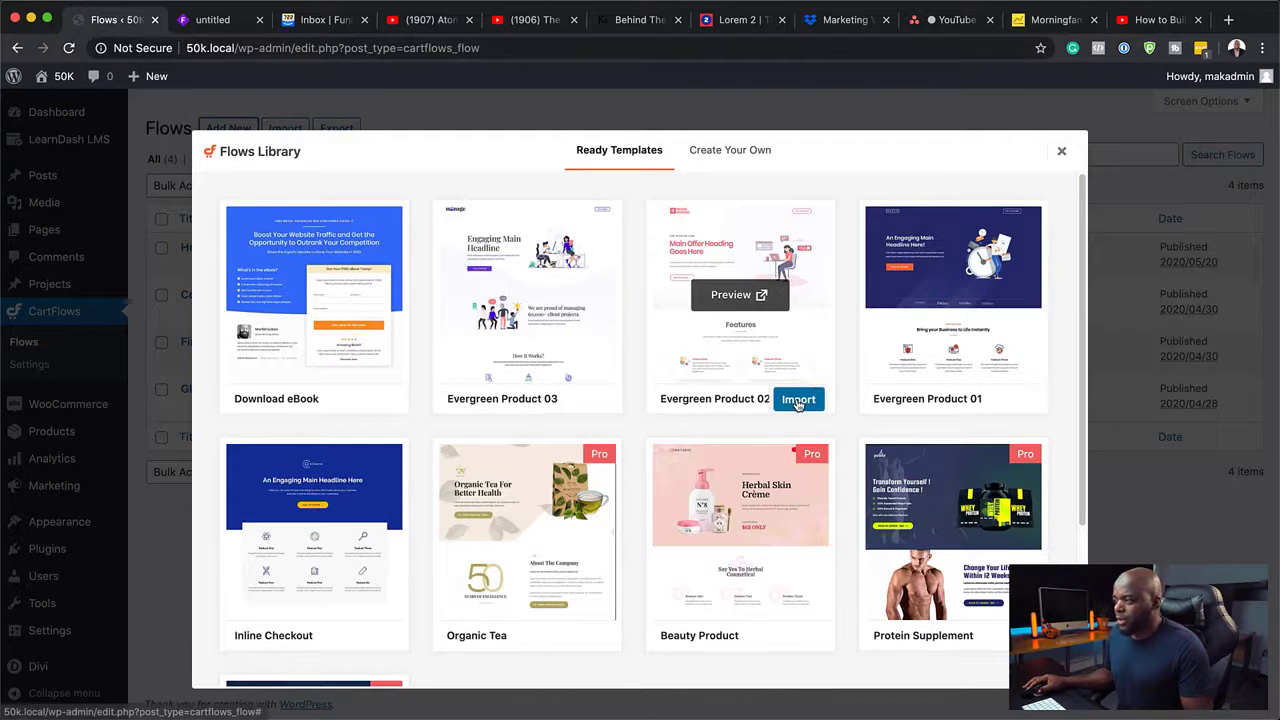
# Compare the Create Your Own option with the ready templates, import Evergreen Product 02 and title the flow "Tennis Course"
pyautogui.click(717, 155)
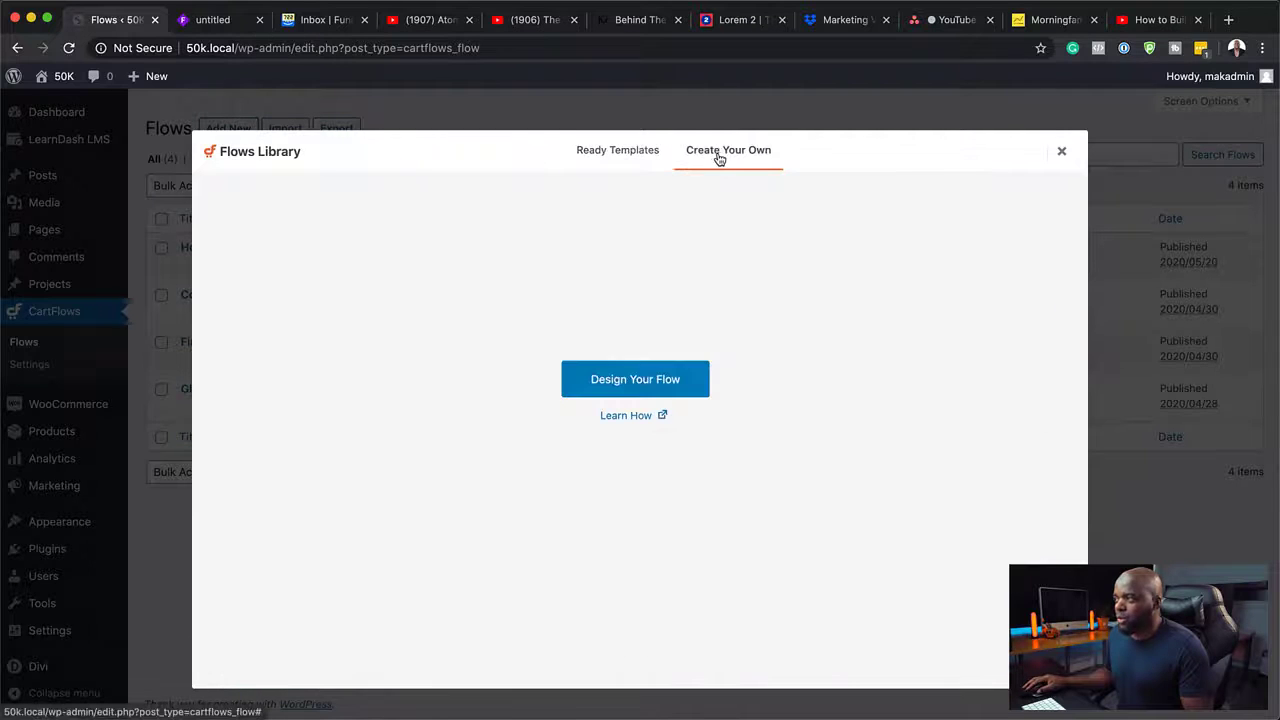
pyautogui.click(620, 154)
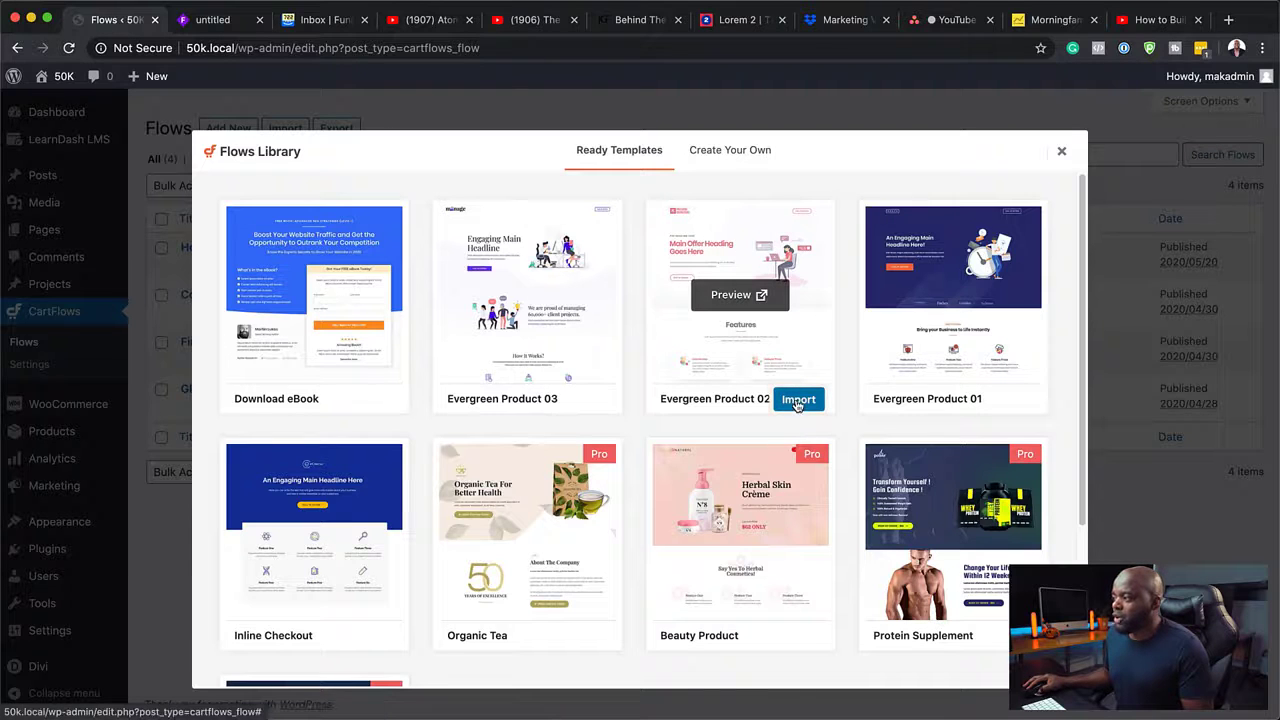
pyautogui.click(797, 401)
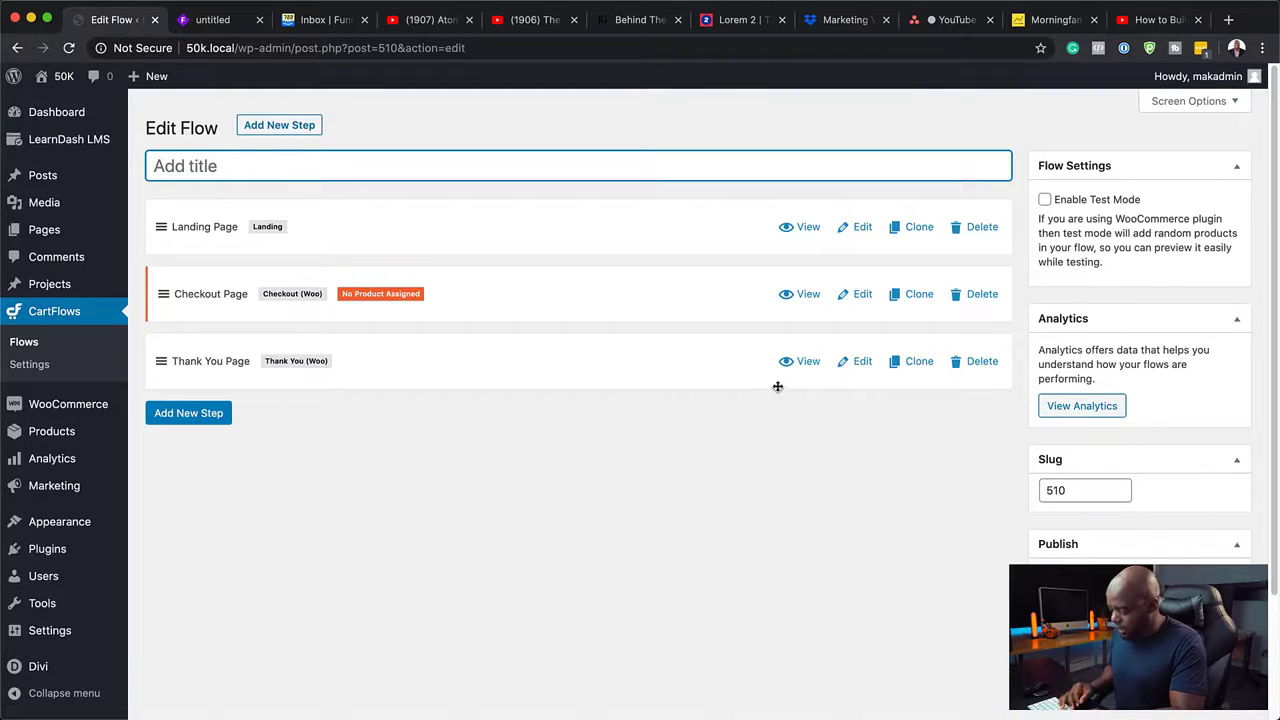
pyautogui.write('Tennis Course')
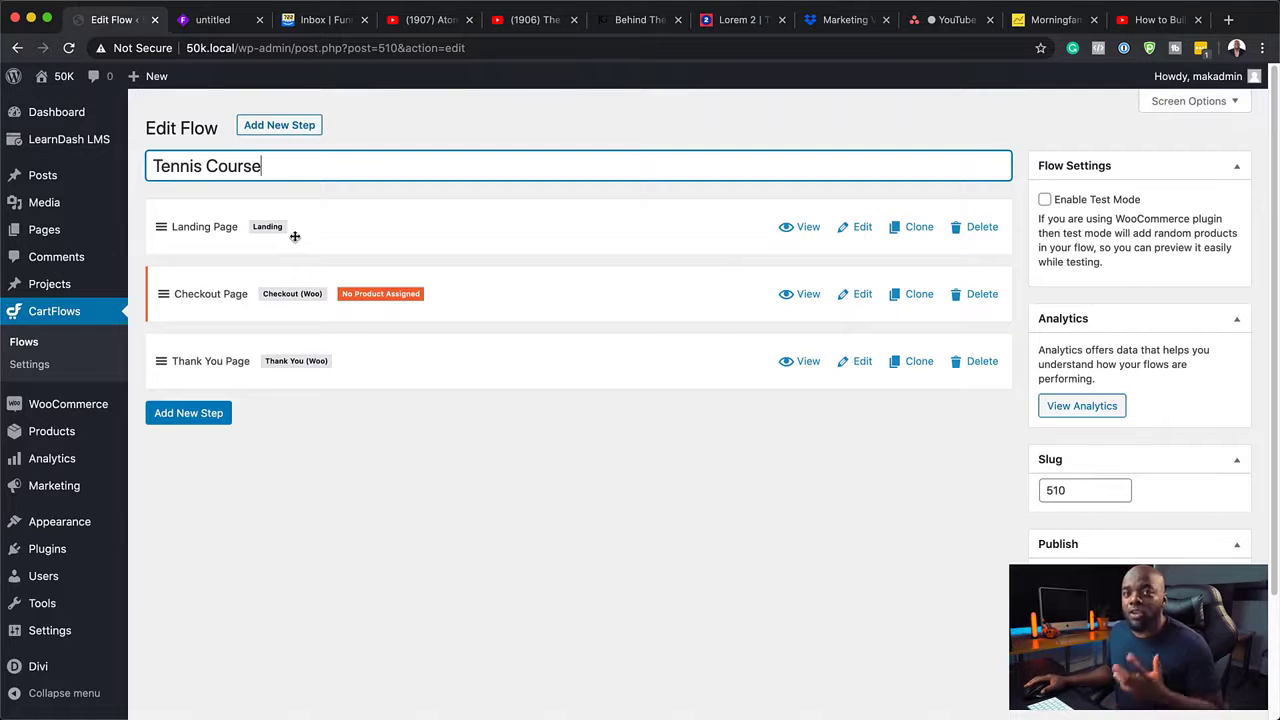
# Check the first offer in the funnel diagram and preview the flow's landing page along its full length
pyautogui.click(210, 20)
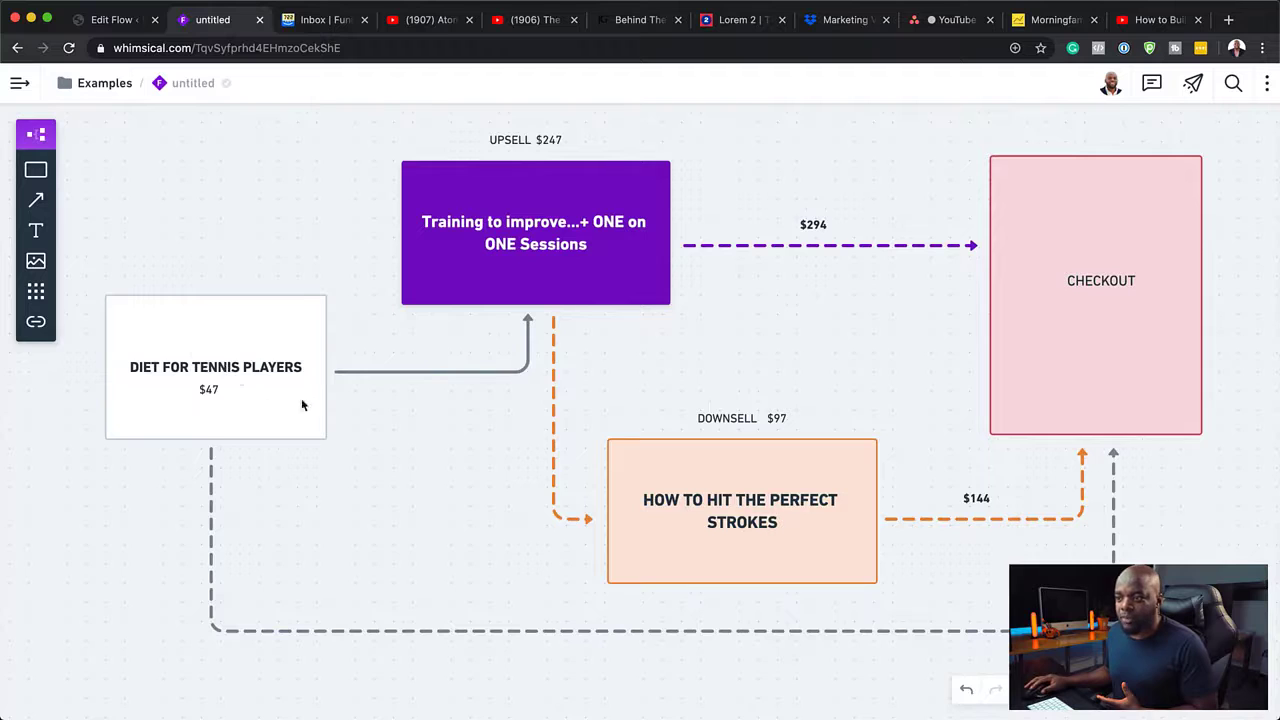
pyautogui.click(115, 20)
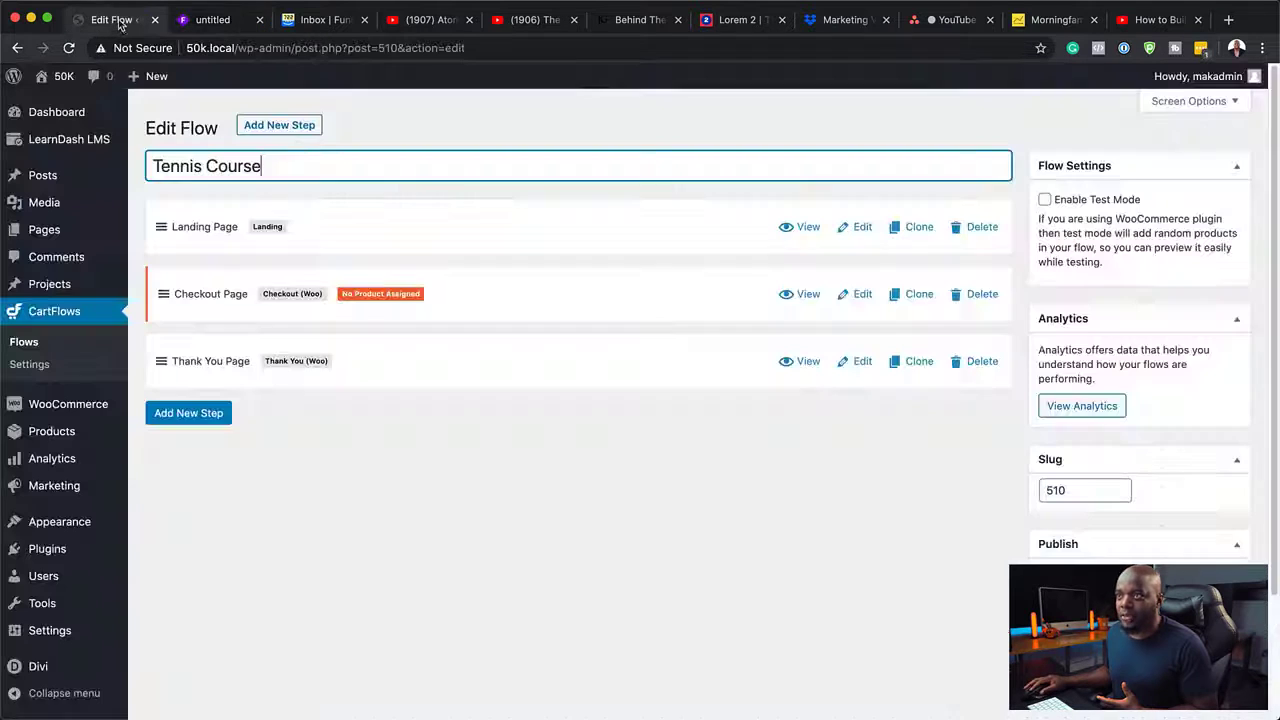
pyautogui.click(809, 228)
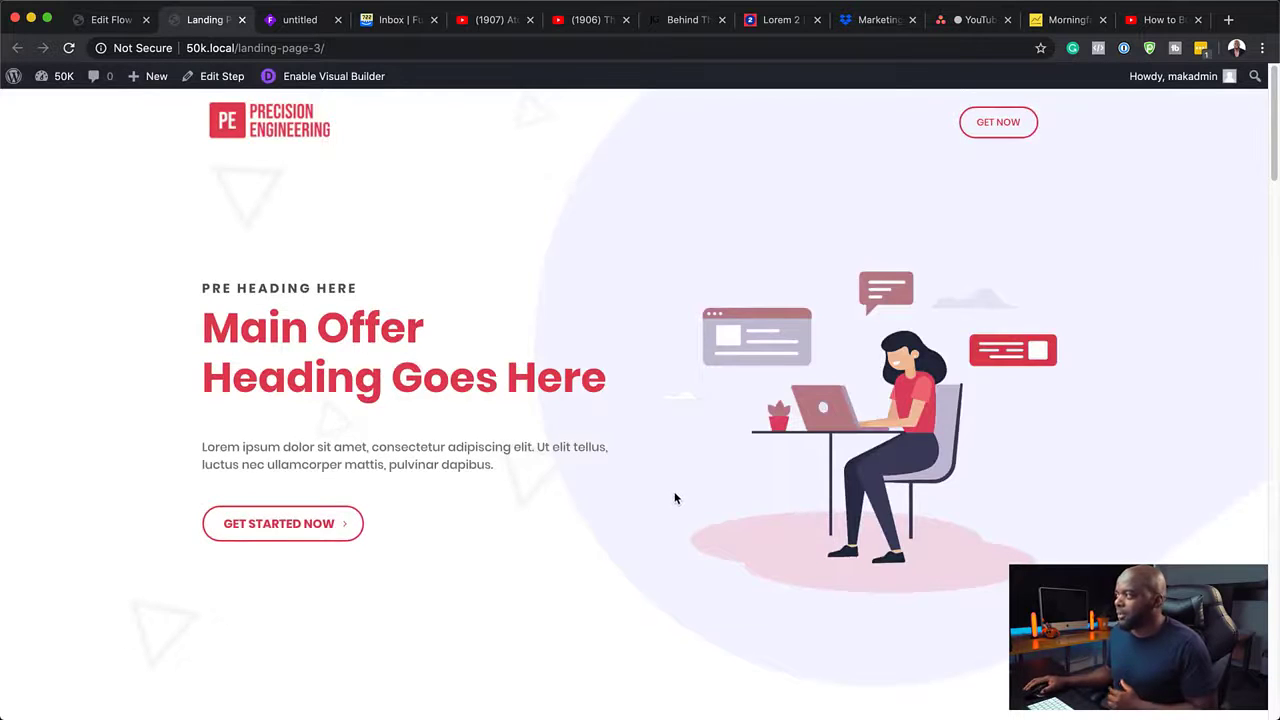
pyautogui.scroll(-15, 675, 497)
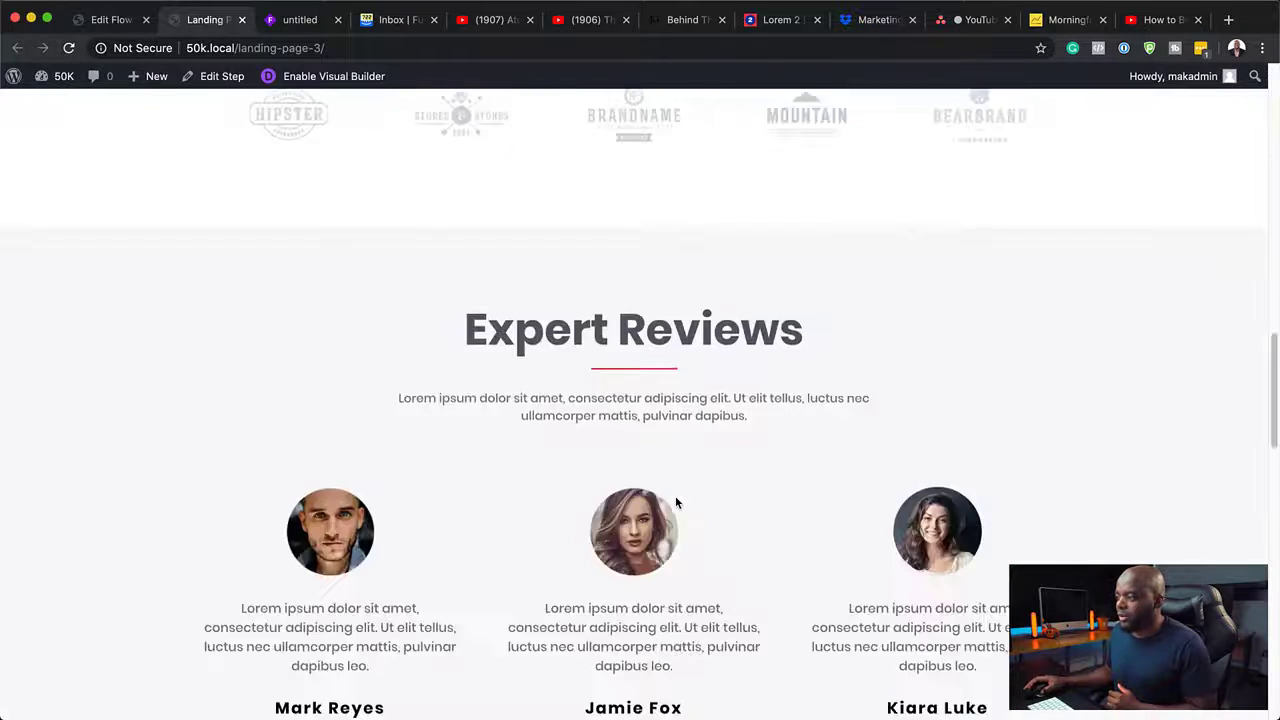
pyautogui.scroll(-10, 675, 500)
pyautogui.scroll(20, 675, 496)
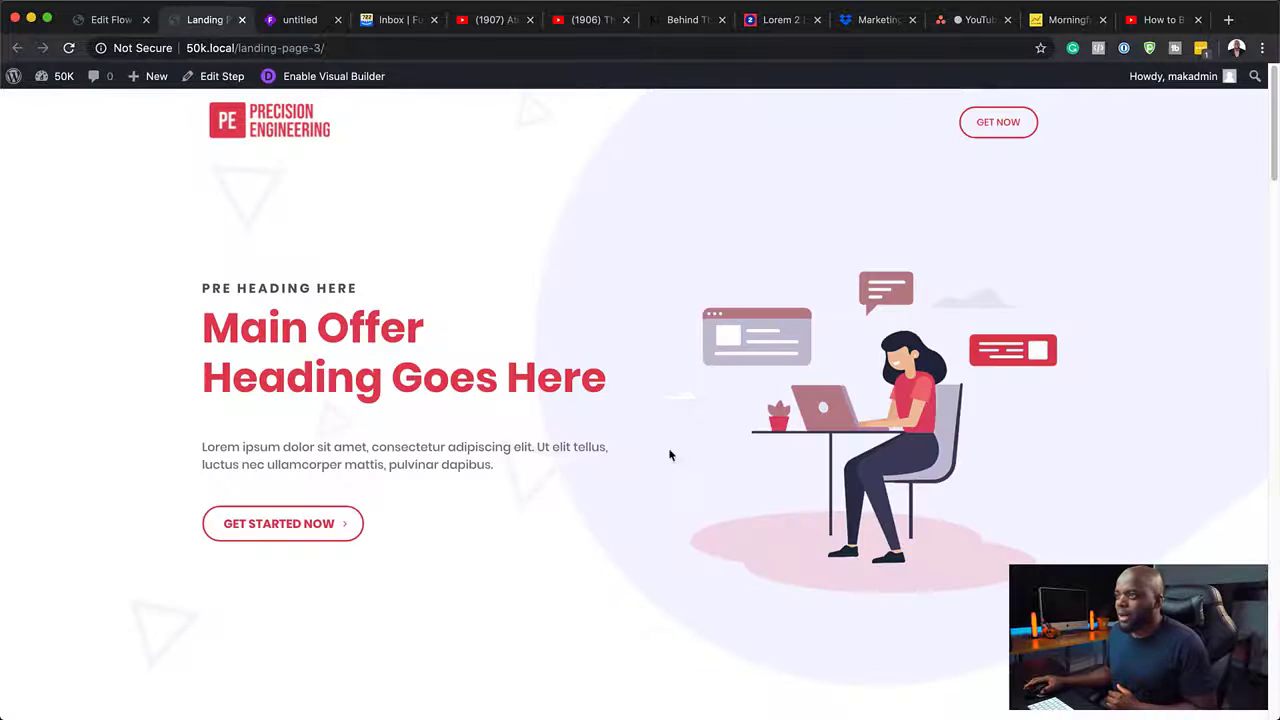
# Remove the landing page hero section's background image in the Divi Visual Builder and open the file upload for a replacement
pyautogui.click(330, 80)
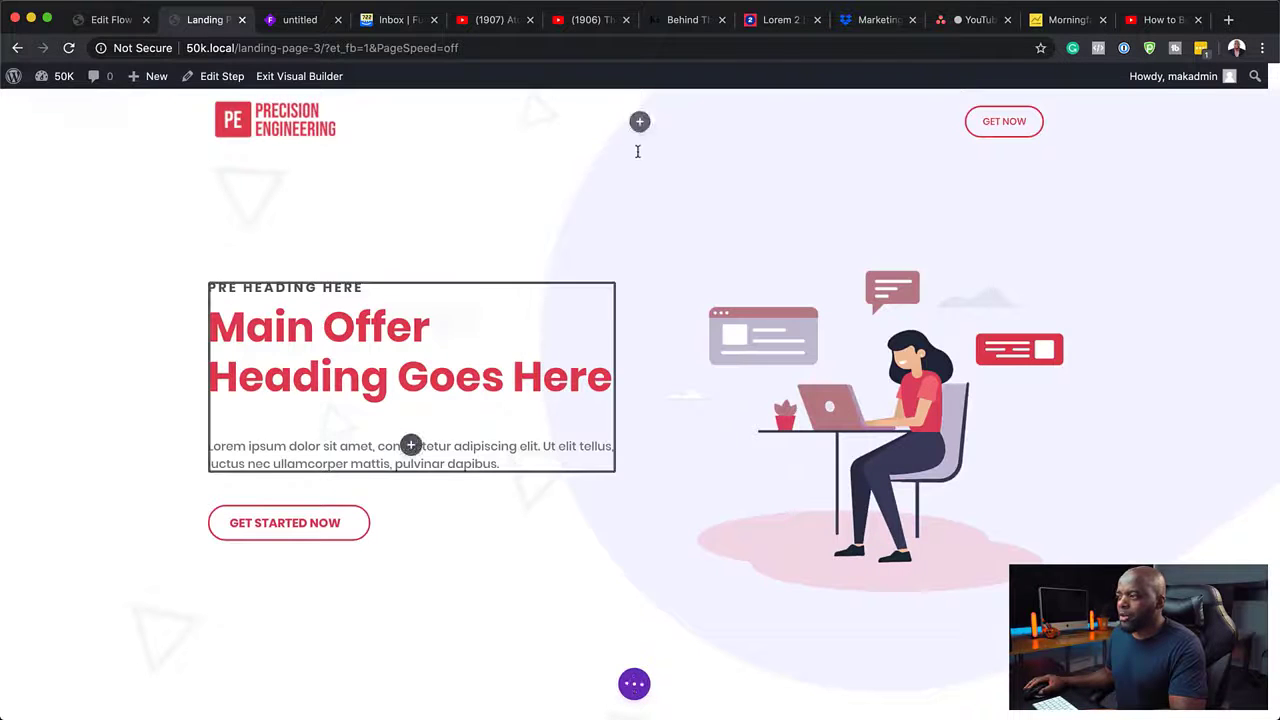
pyautogui.click(41, 103)
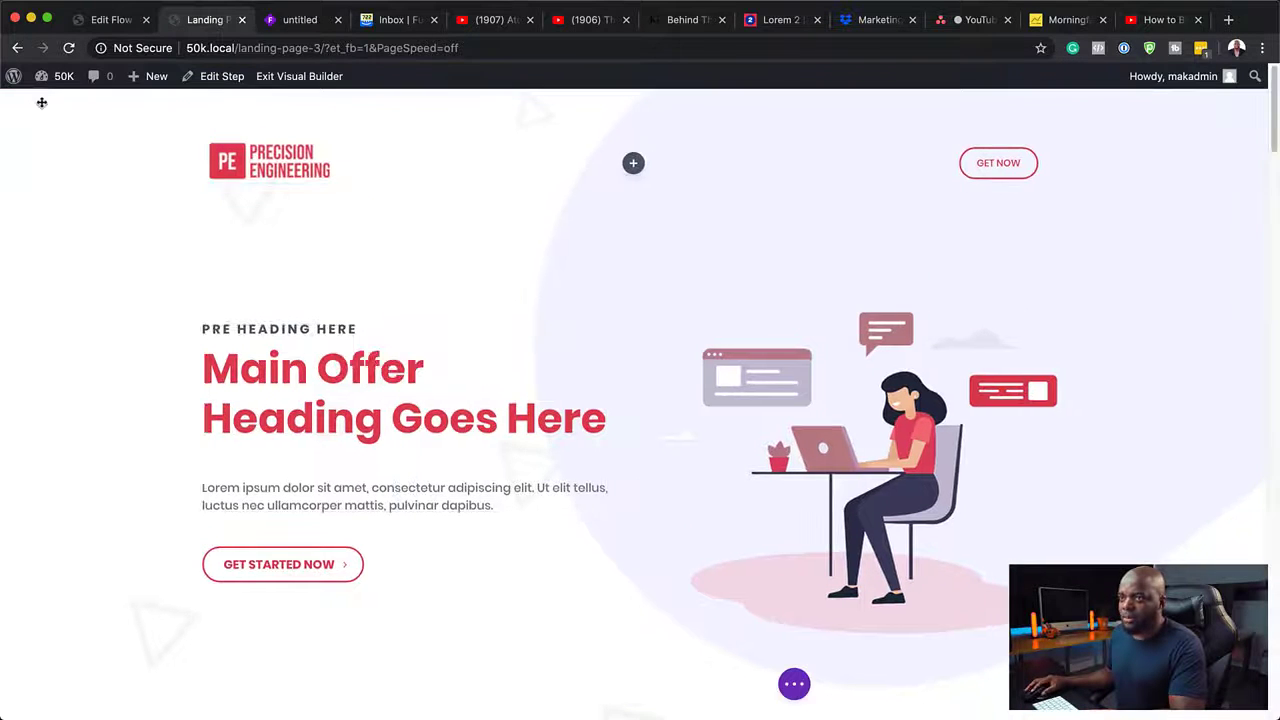
pyautogui.click(103, 256)
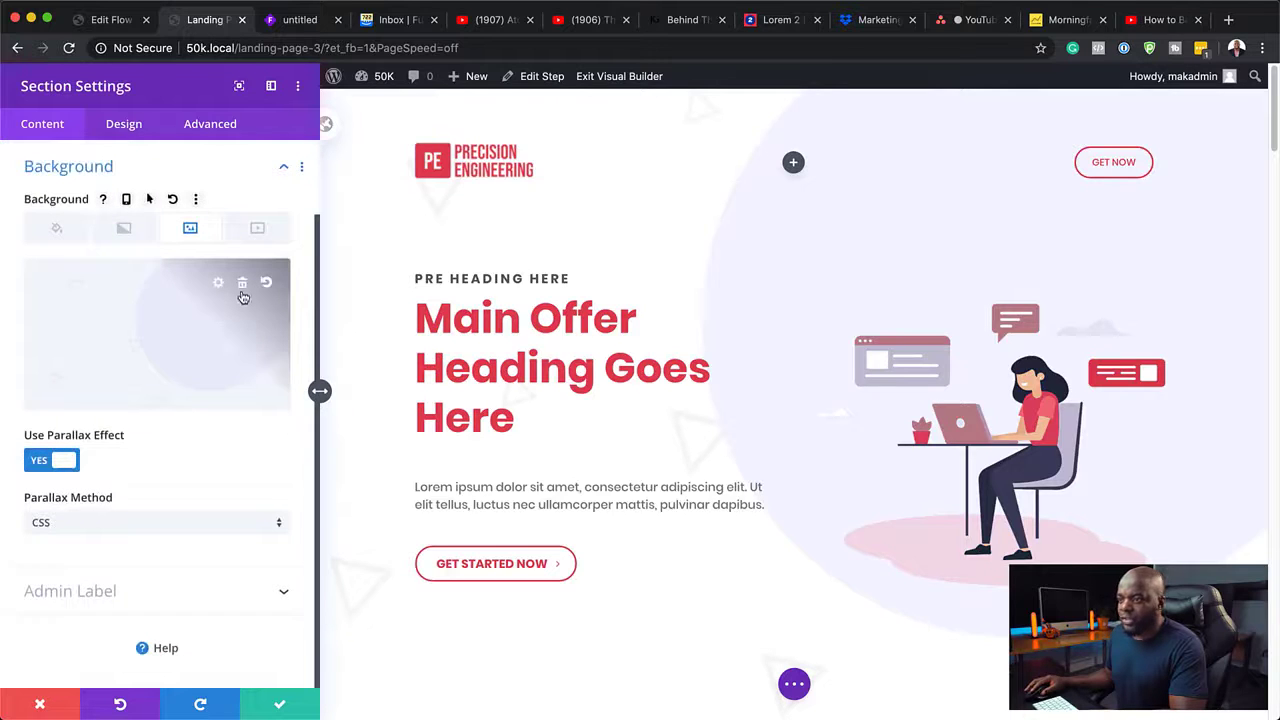
pyautogui.click(242, 284)
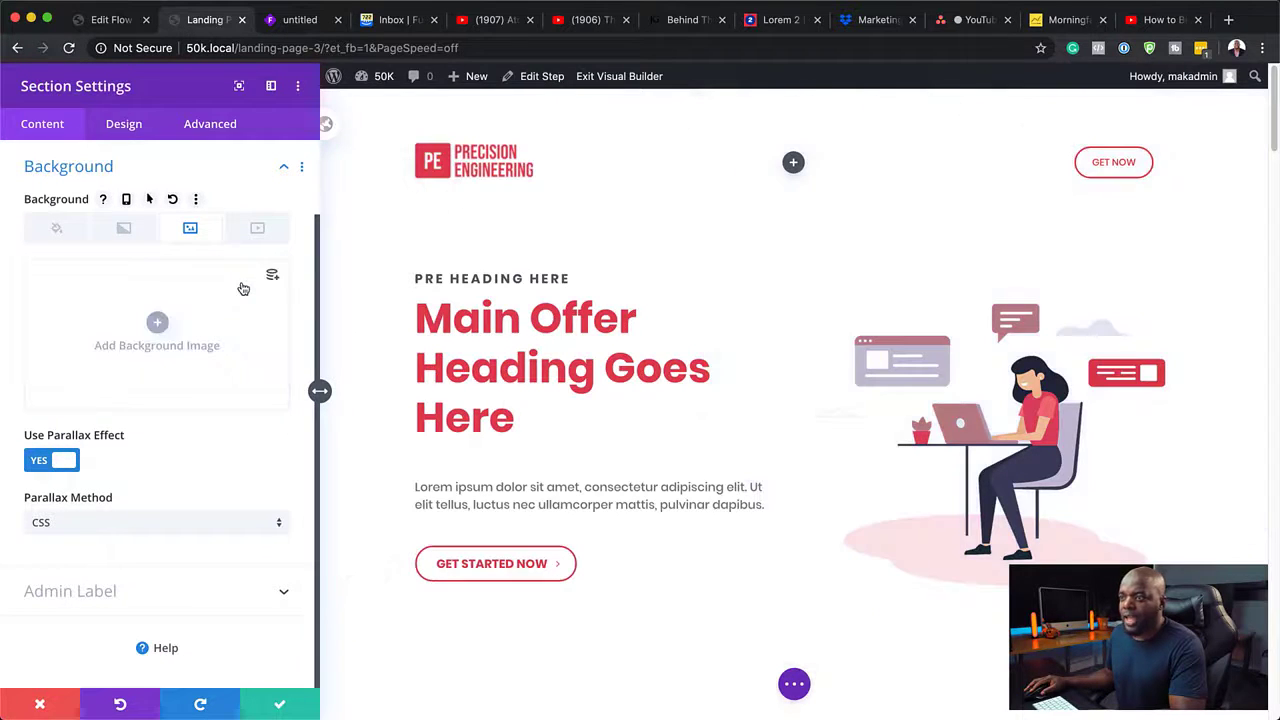
pyautogui.click(157, 325)
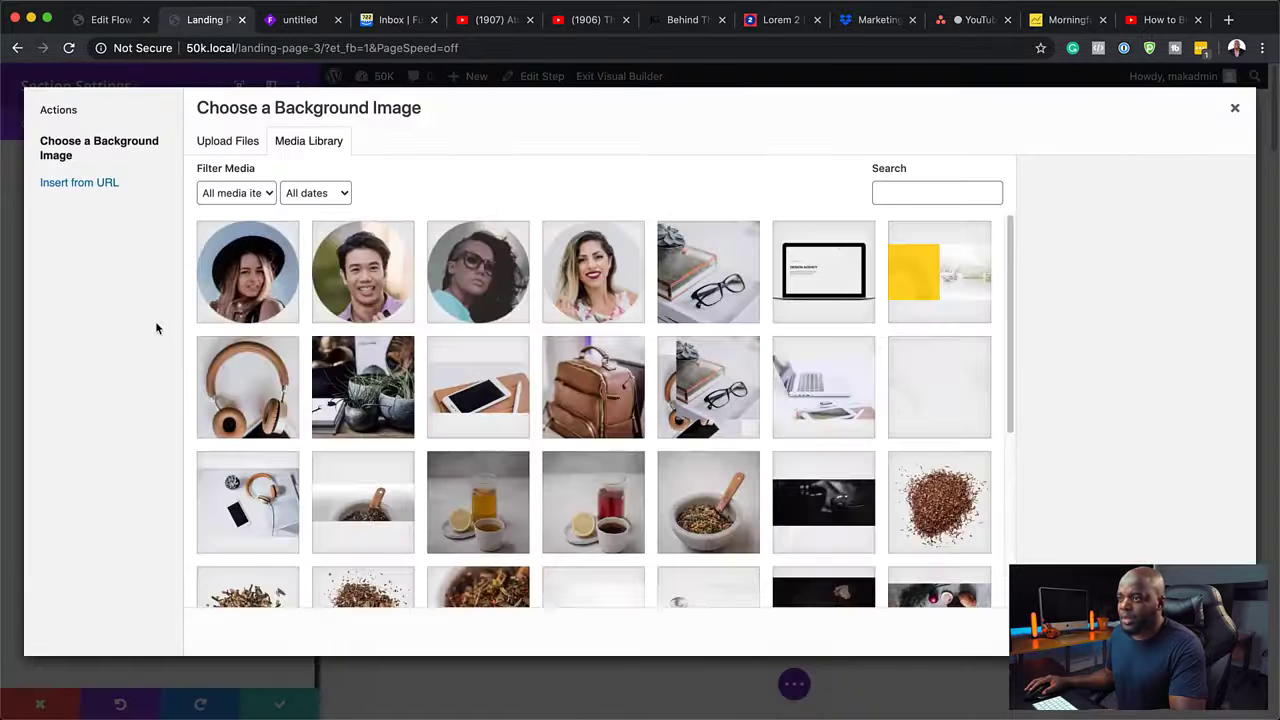
pyautogui.click(240, 150)
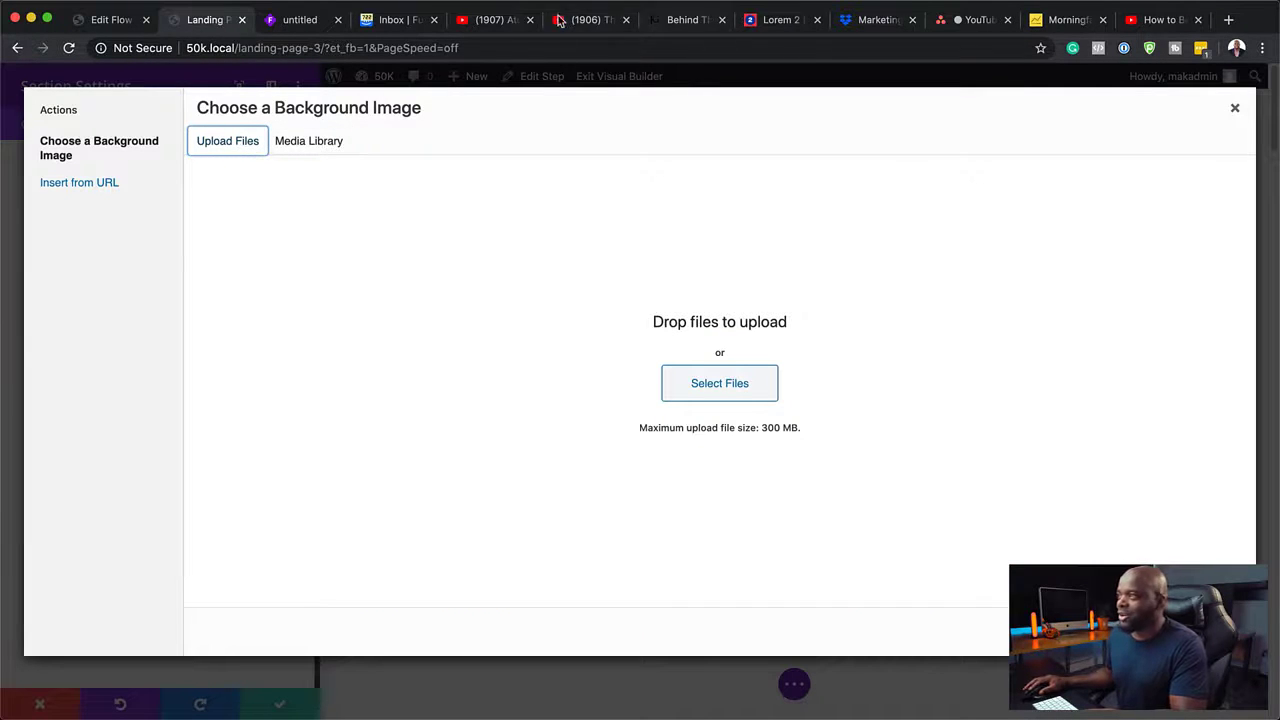
# Open pexels.com in a new browser tab and search its free photos for "tennis"
pyautogui.click(1229, 20)
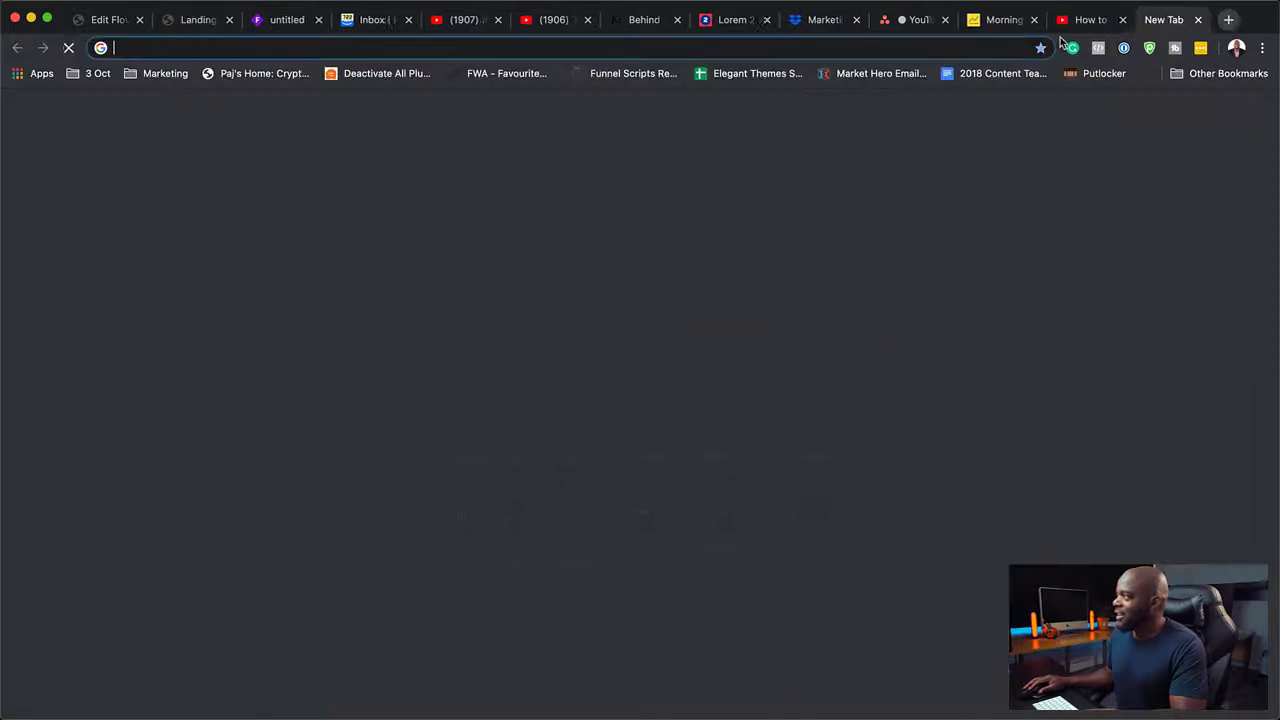
pyautogui.click(988, 50)
pyautogui.write('pexels')
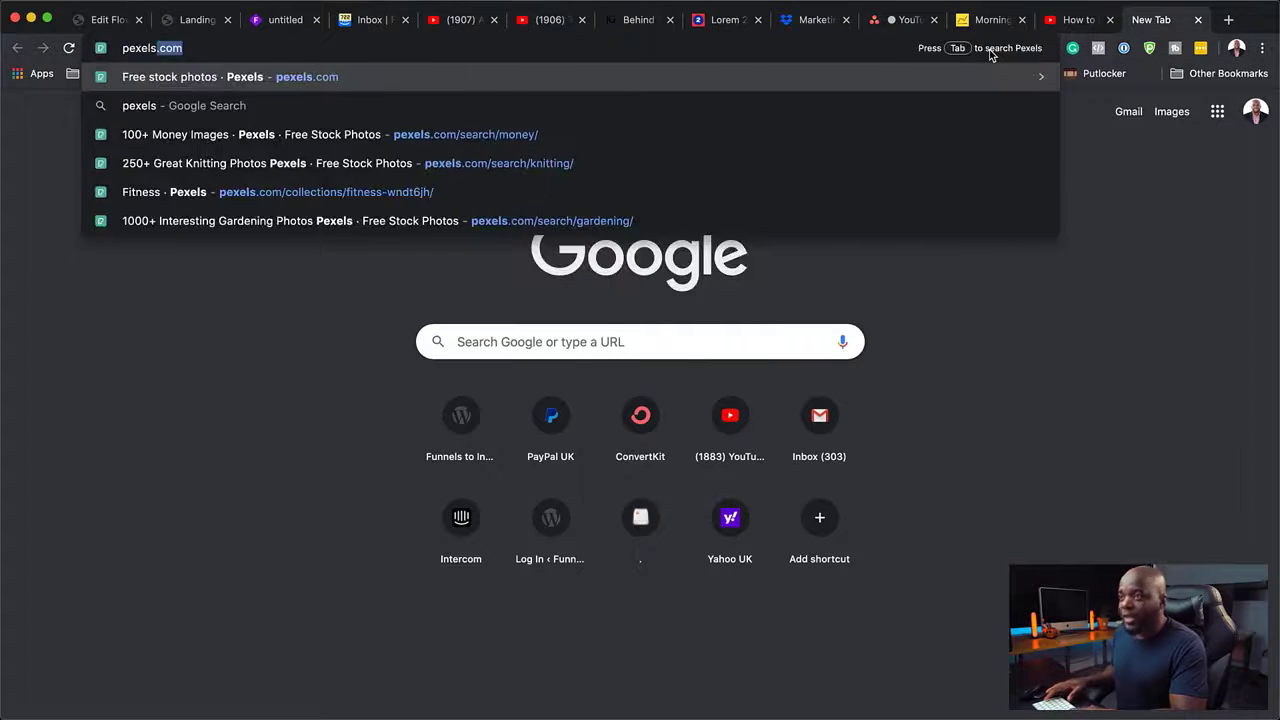
pyautogui.press('Return')
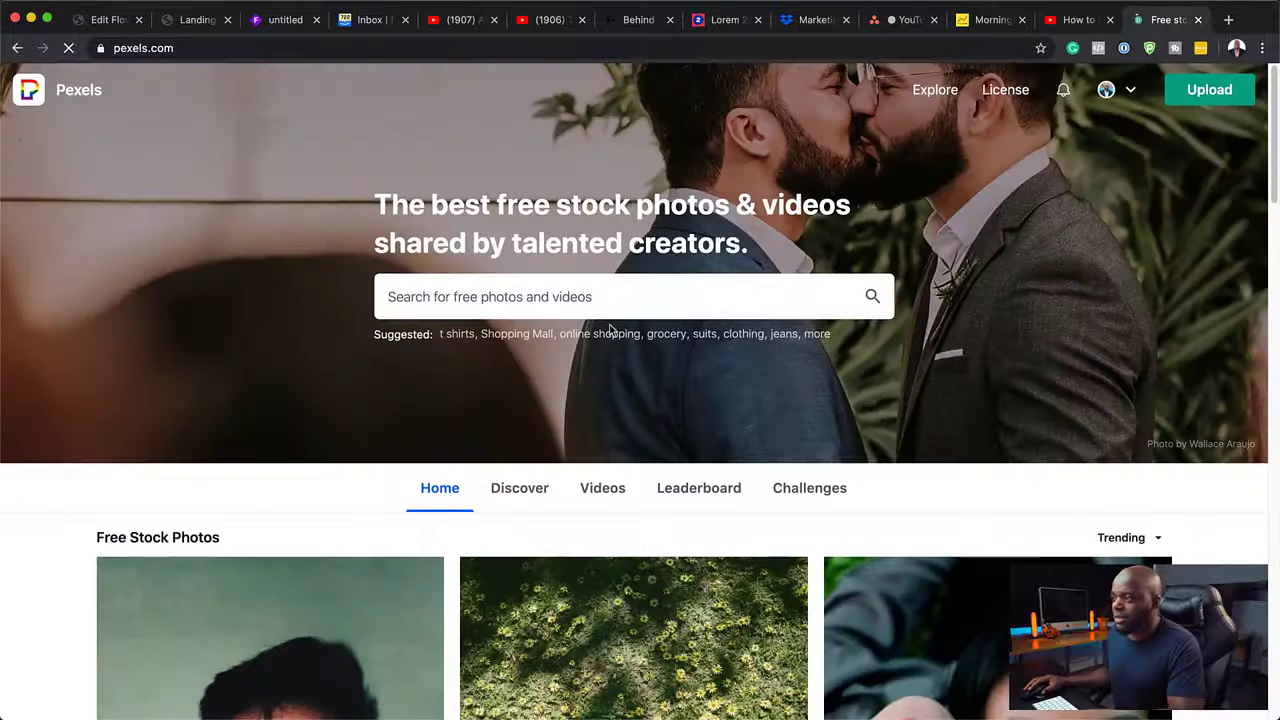
pyautogui.click(605, 292)
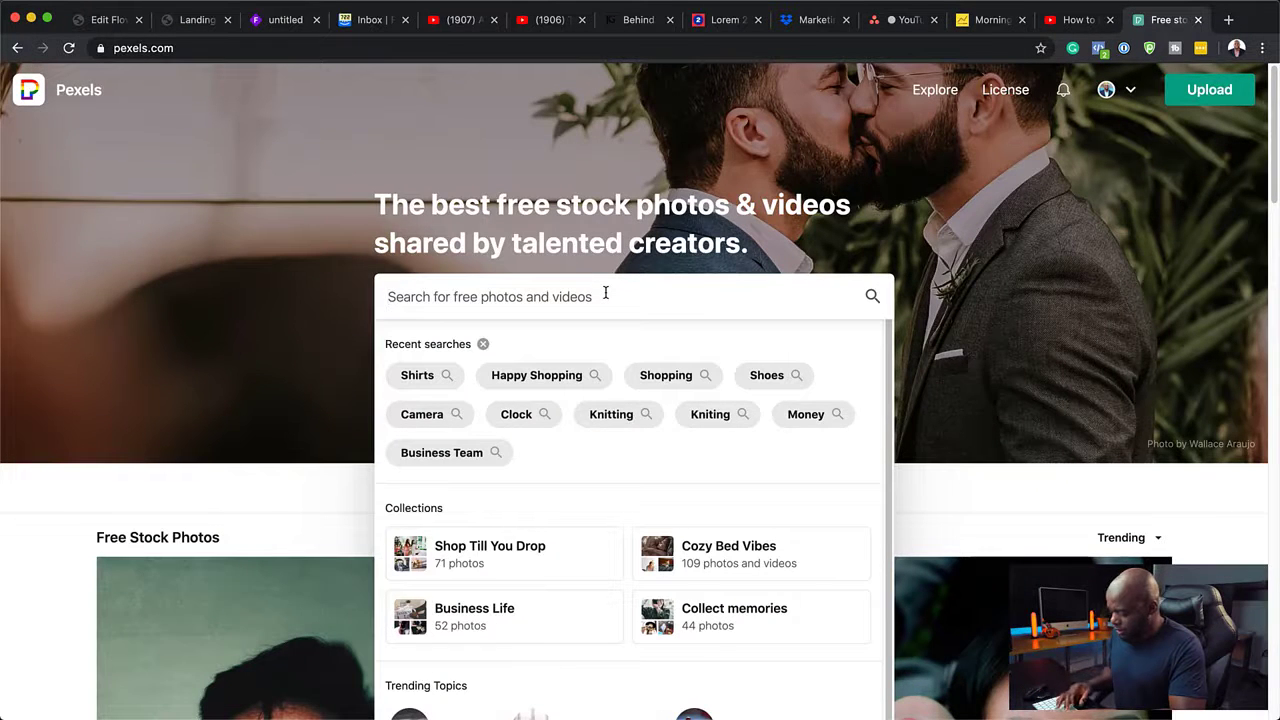
pyautogui.write('tennis')
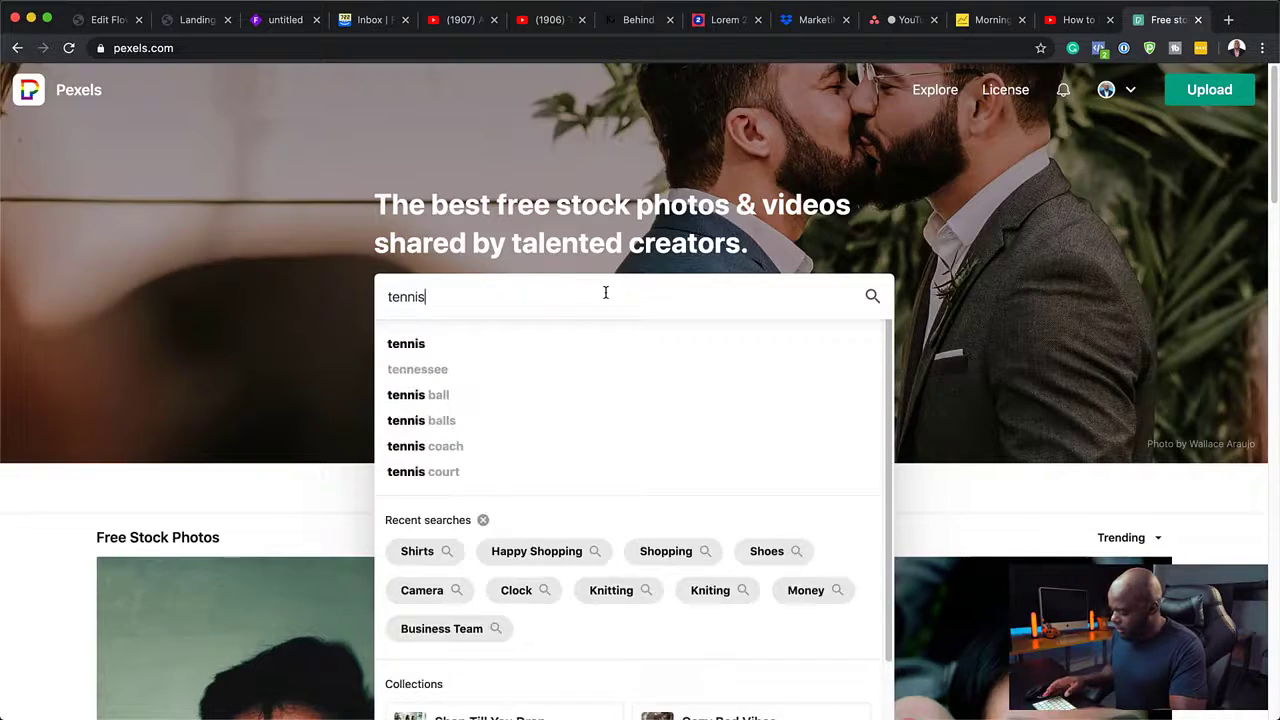
pyautogui.press('Return')
# Download the photo of the man in a yellow shirt playing tennis in Large size (1920 x 1280)
pyautogui.scroll(-5, 580, 540)
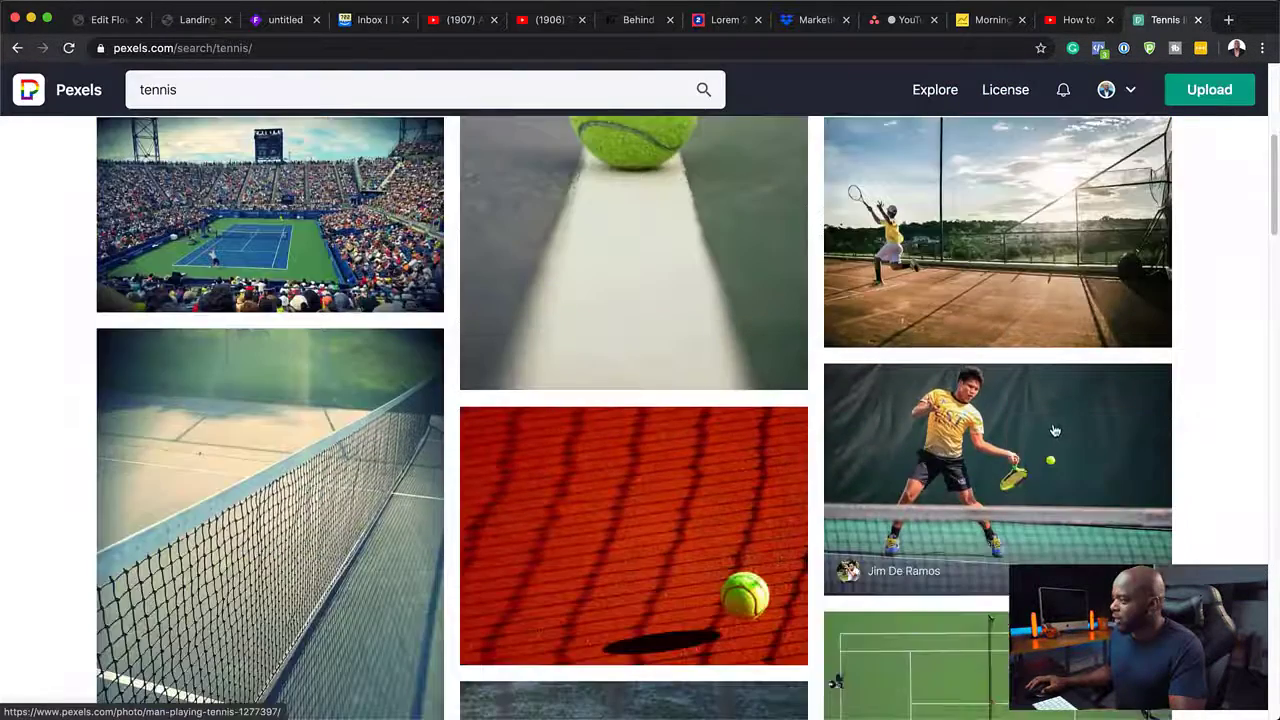
pyautogui.click(1053, 427)
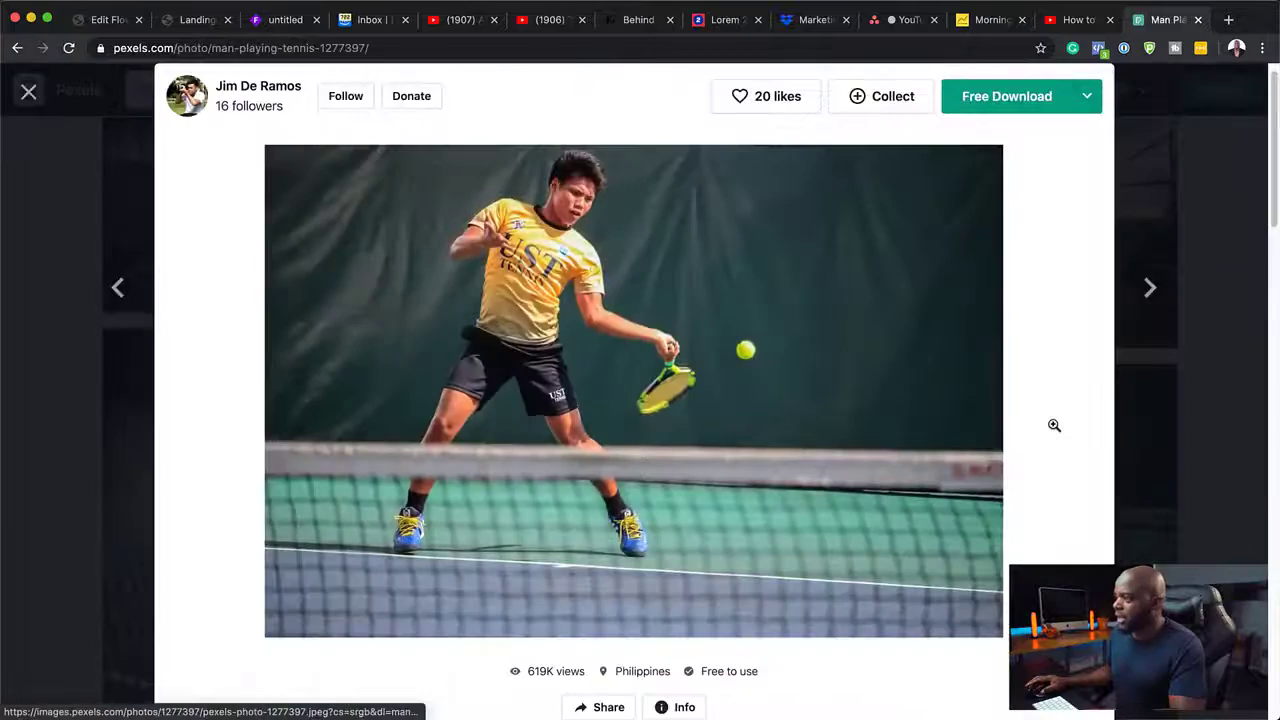
pyautogui.click(1098, 99)
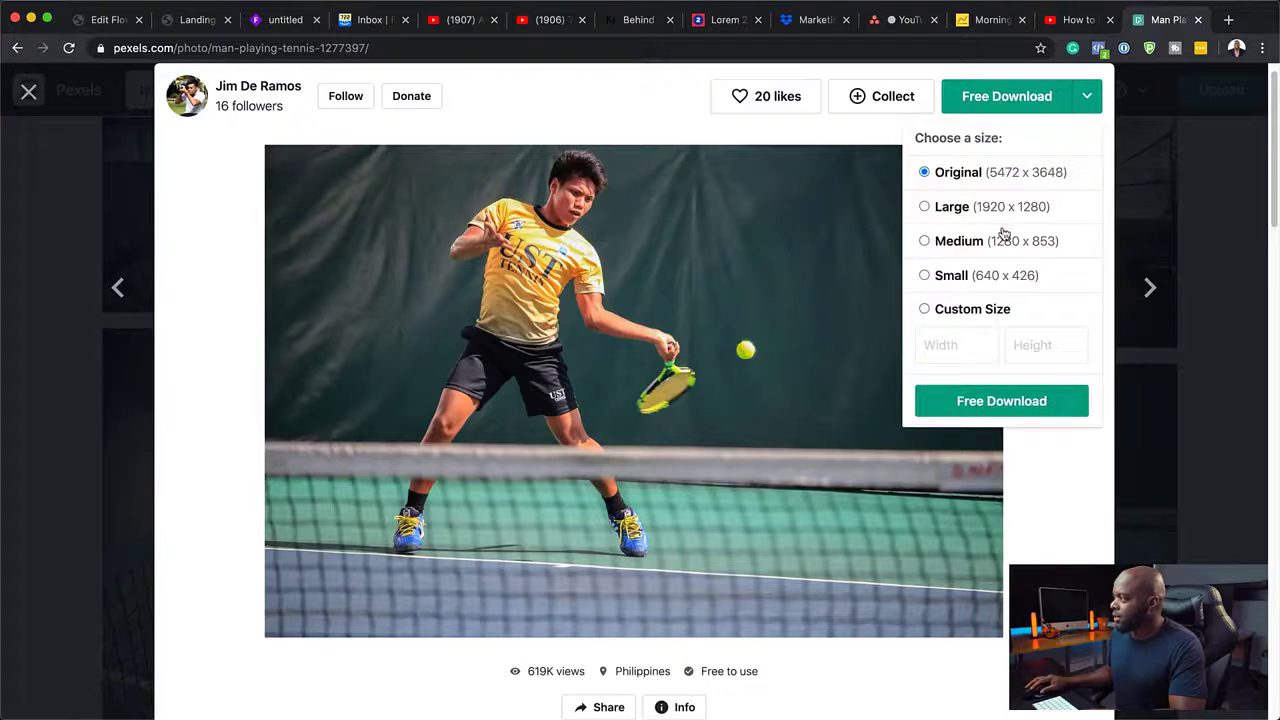
pyautogui.click(1000, 401)
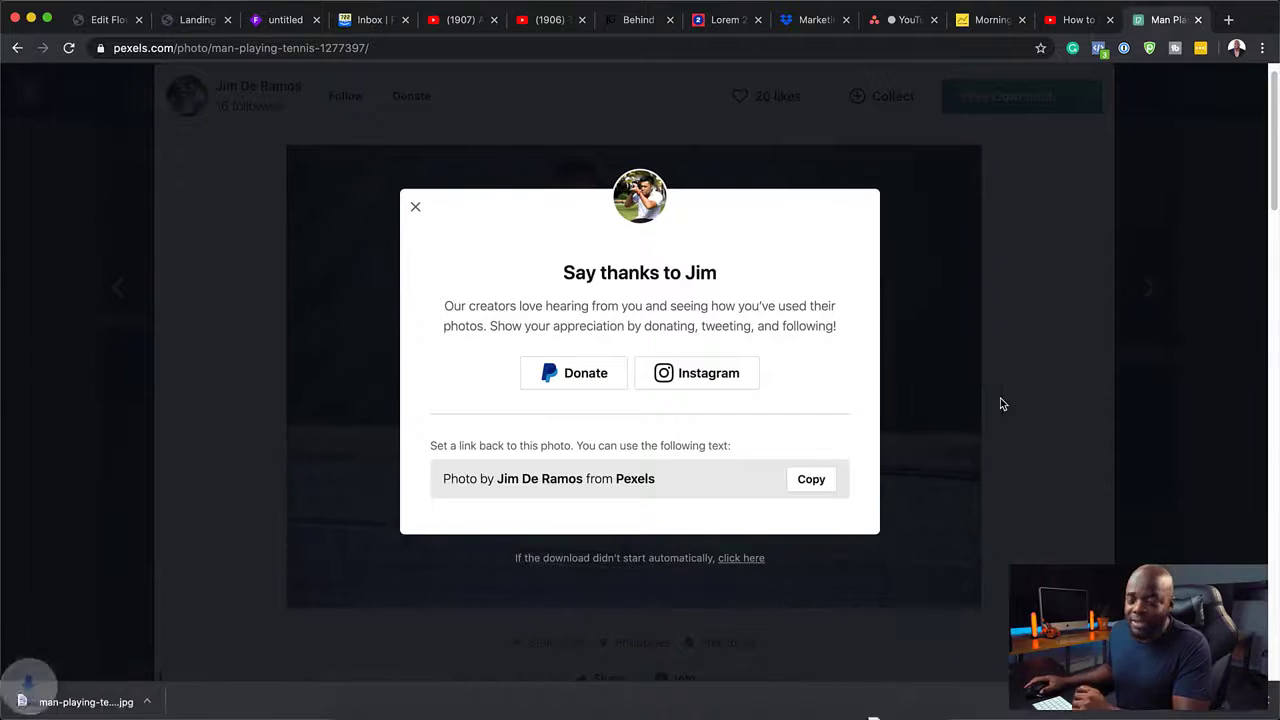
pyautogui.click(1270, 704)
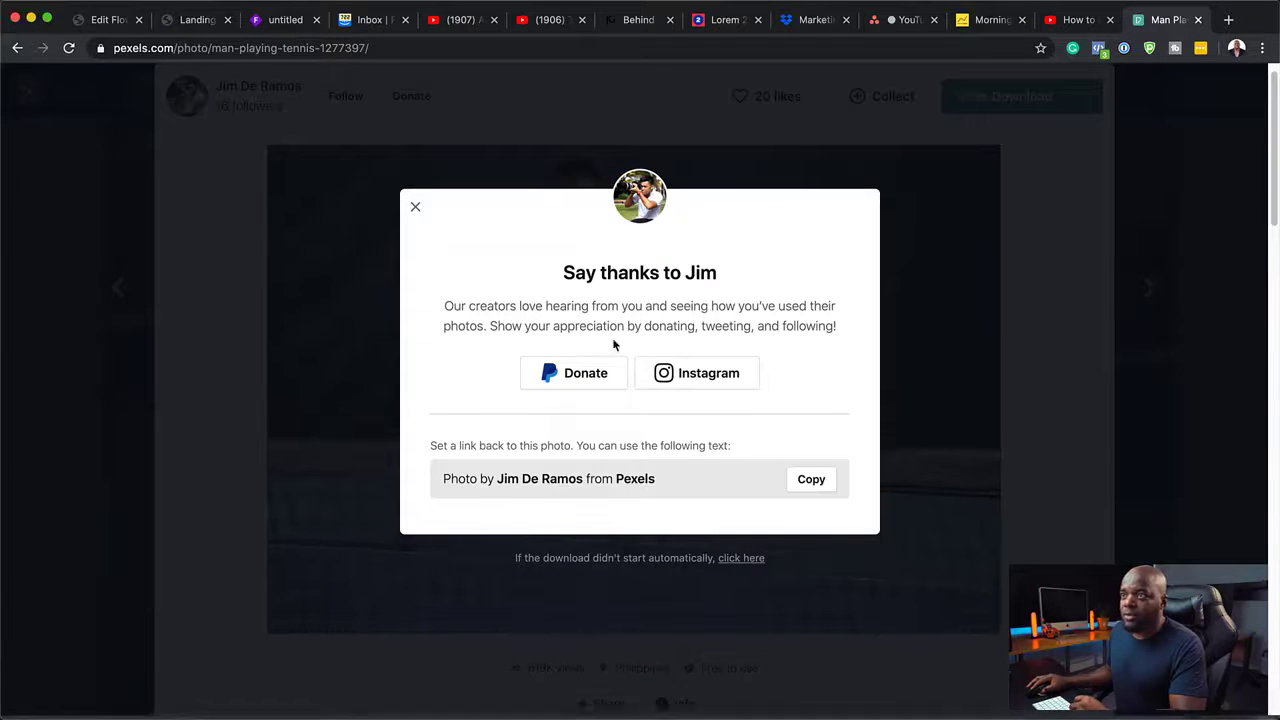
# Upload man-playing-tennis-1277397.jpg as the landing page hero section's background image, save the section, and delete the woman-at-laptop illustration
pyautogui.click(190, 20)
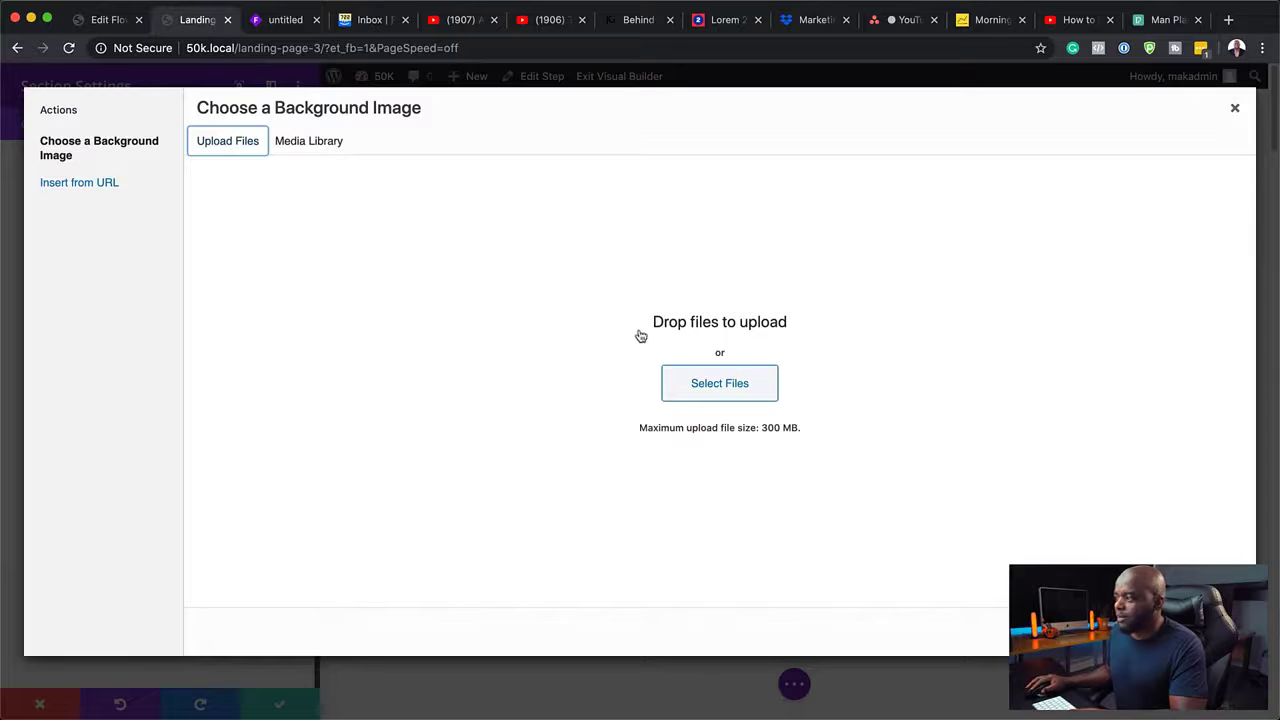
pyautogui.click(737, 389)
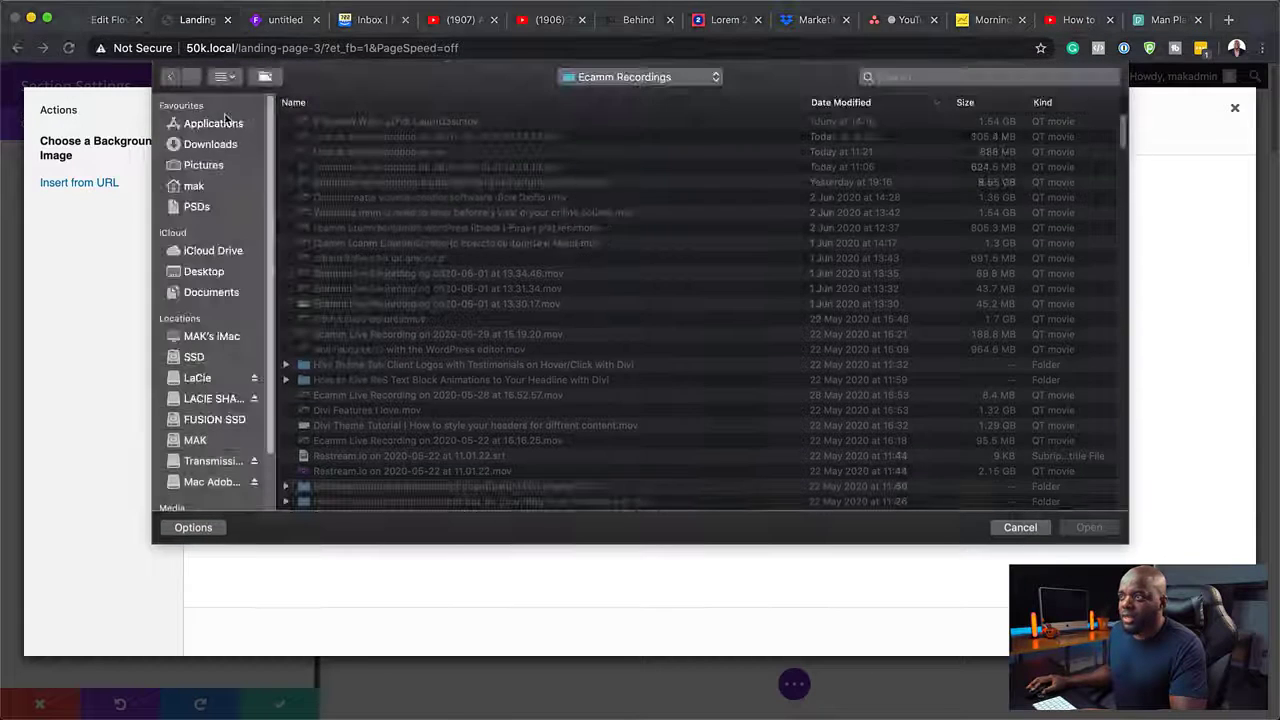
pyautogui.click(196, 147)
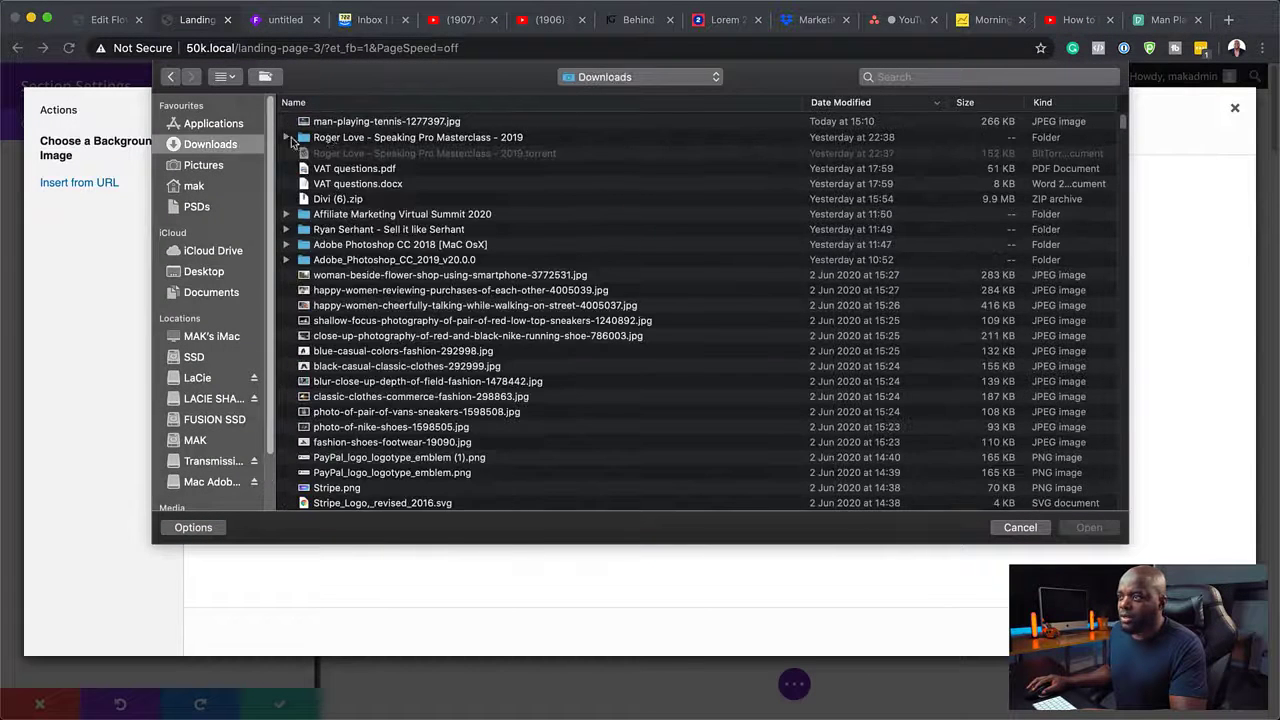
pyautogui.click(348, 124)
pyautogui.click(1086, 530)
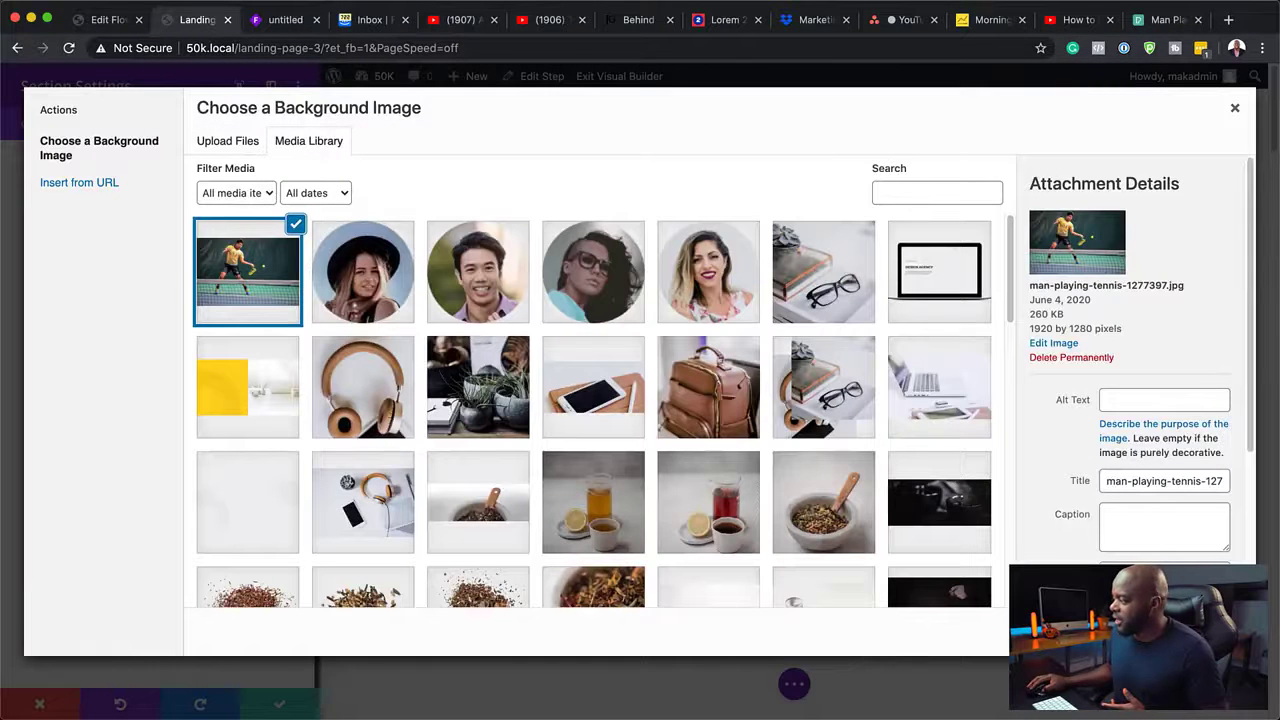
pyautogui.click(1176, 630)
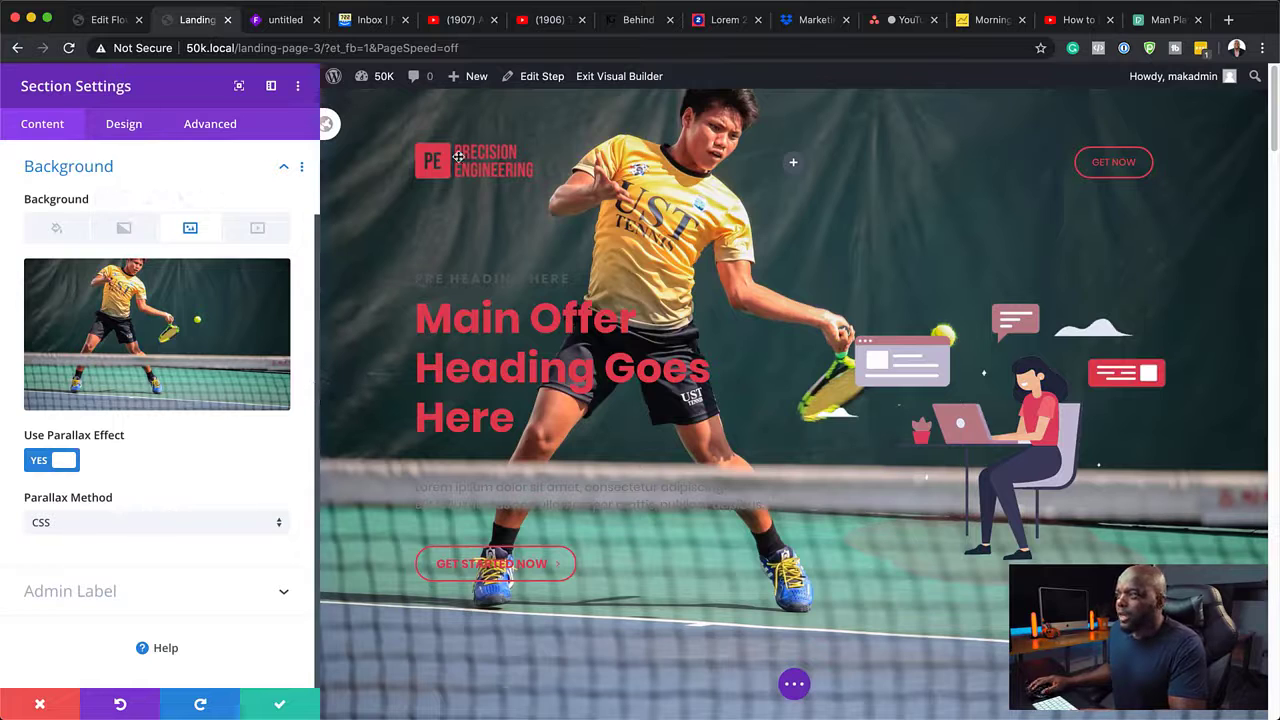
pyautogui.click(280, 705)
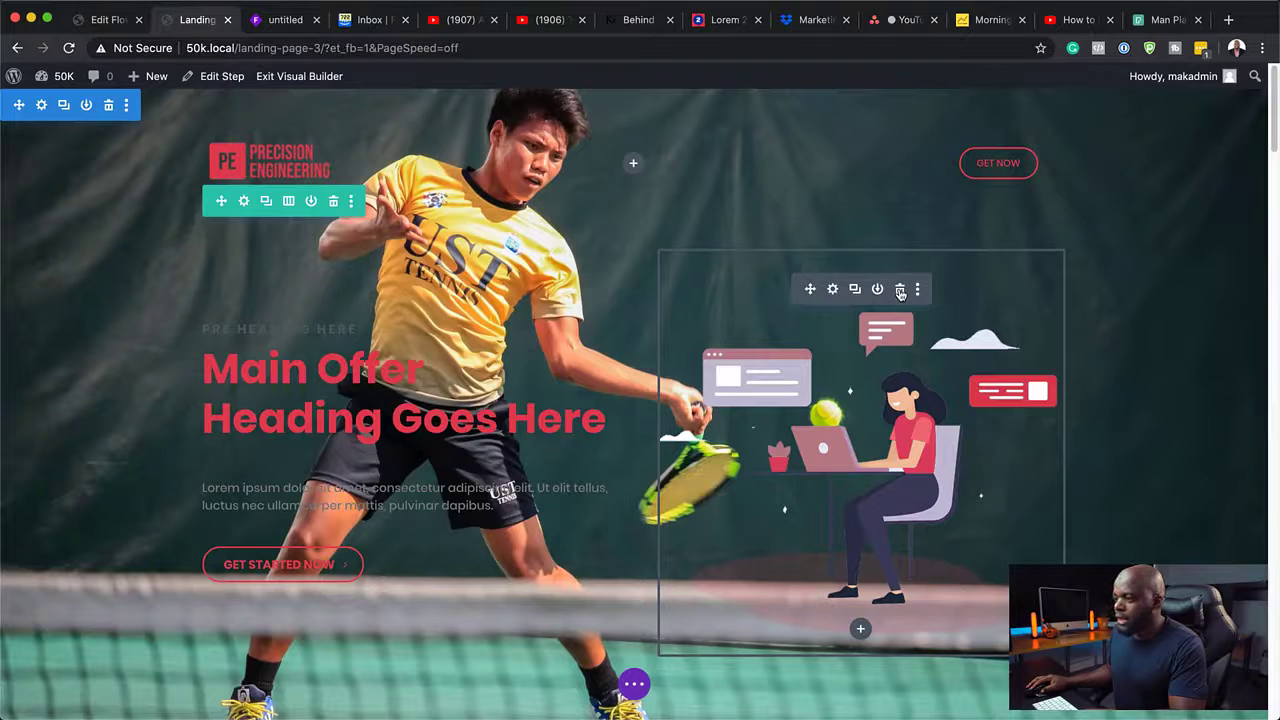
pyautogui.click(900, 289)
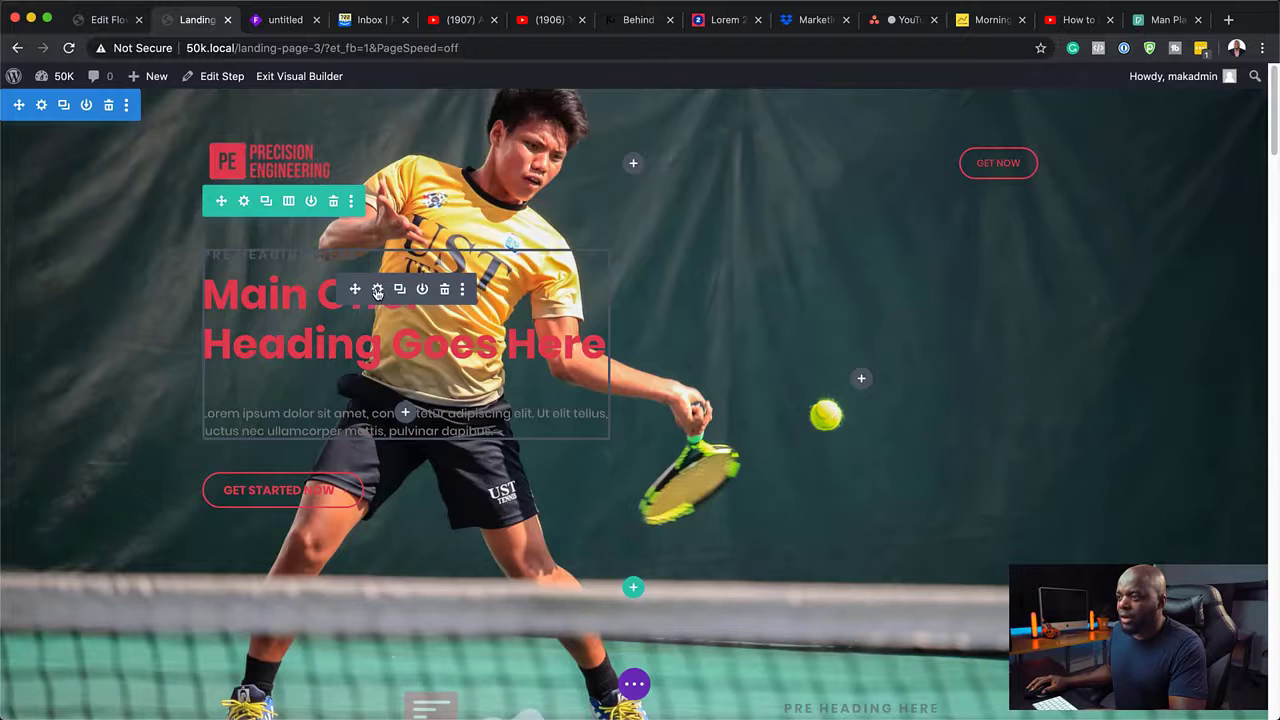
# Set the hero text module's main heading, pre heading and body paragraph colors to white and save the module
pyautogui.click(377, 291)
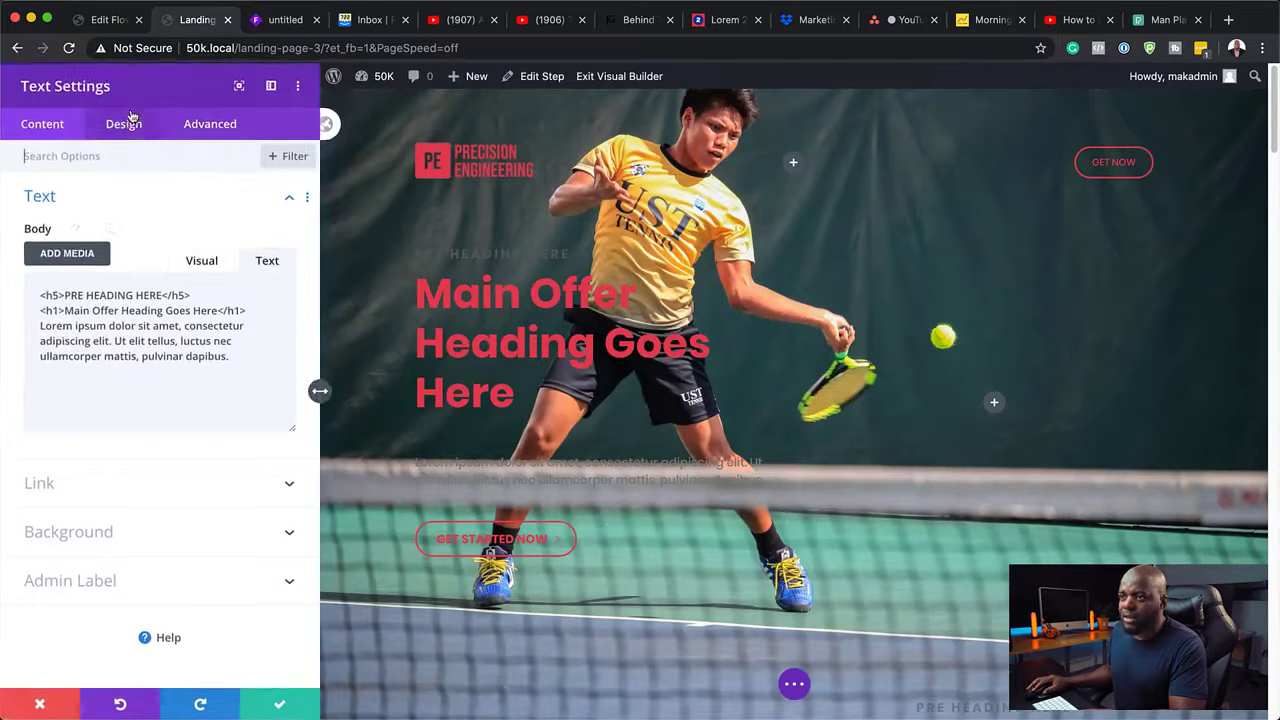
pyautogui.click(128, 120)
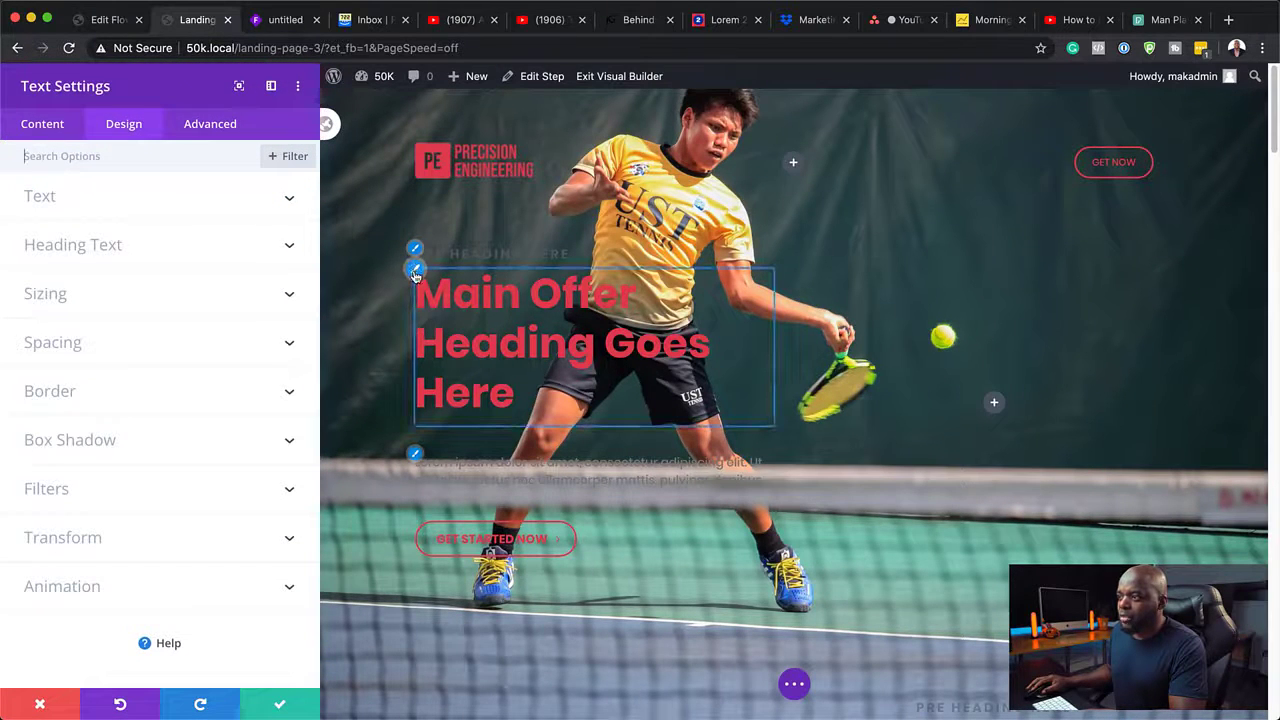
pyautogui.click(415, 272)
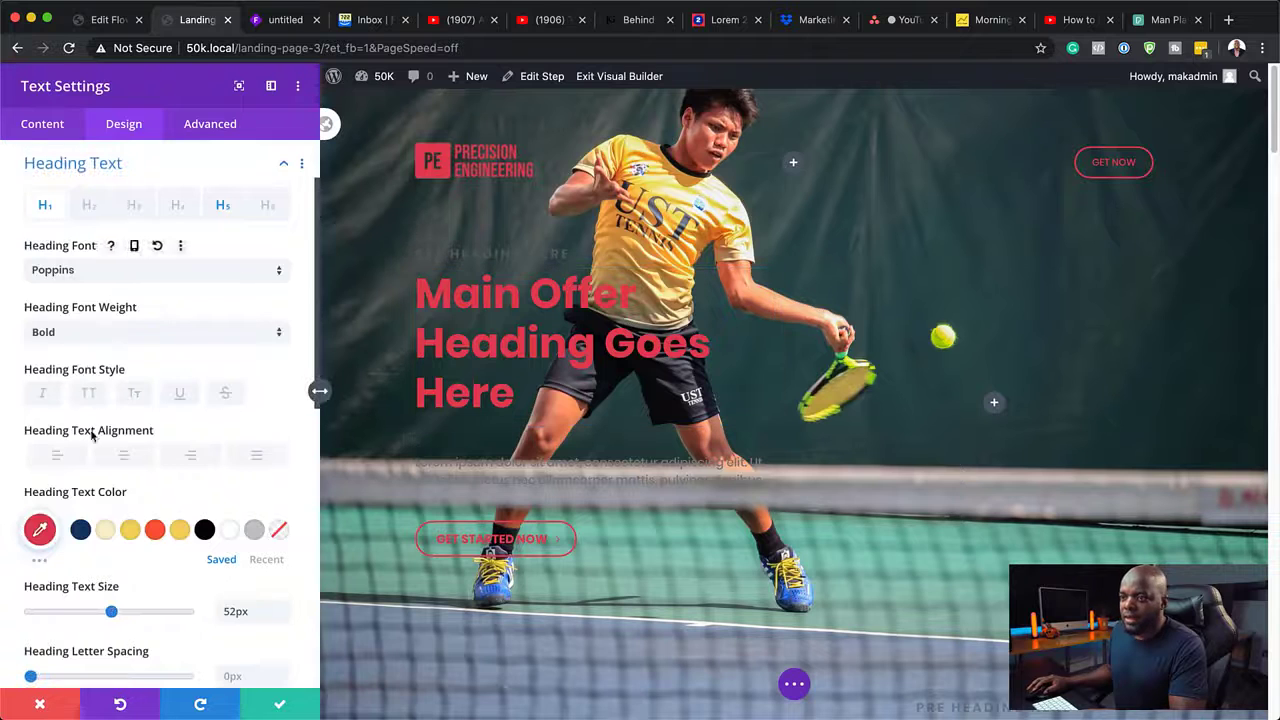
pyautogui.click(228, 531)
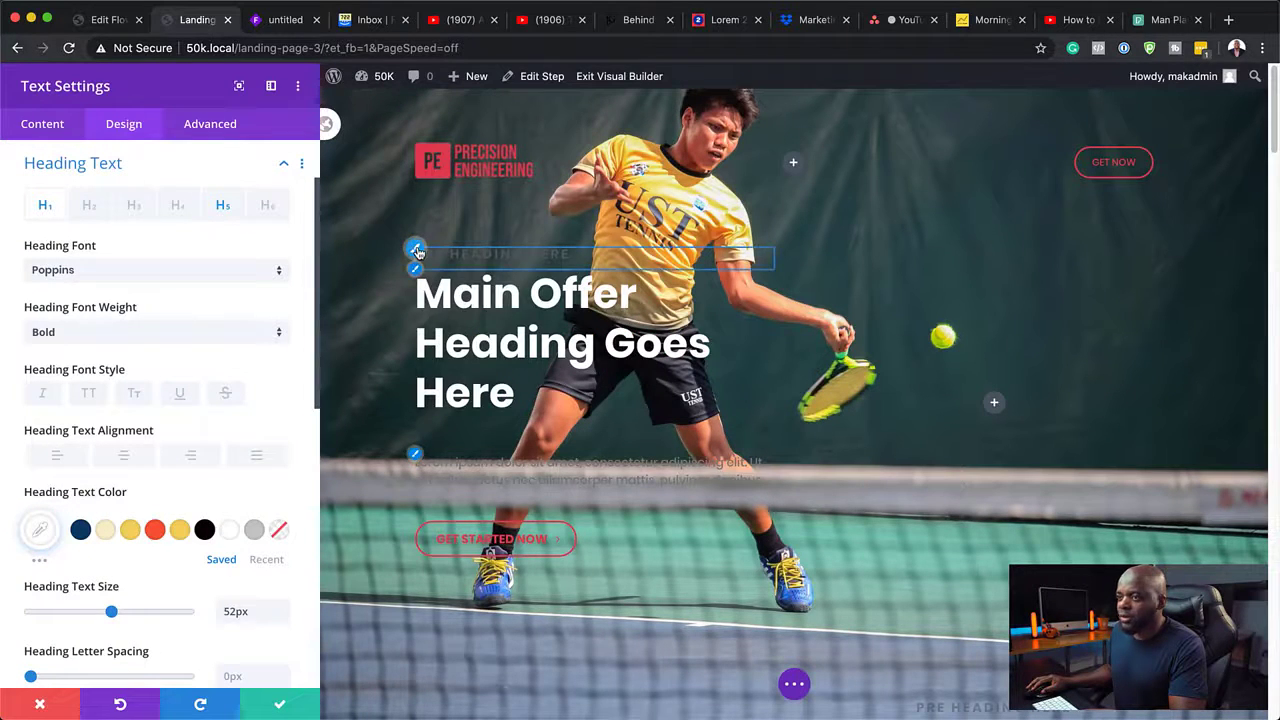
pyautogui.click(418, 252)
pyautogui.click(228, 531)
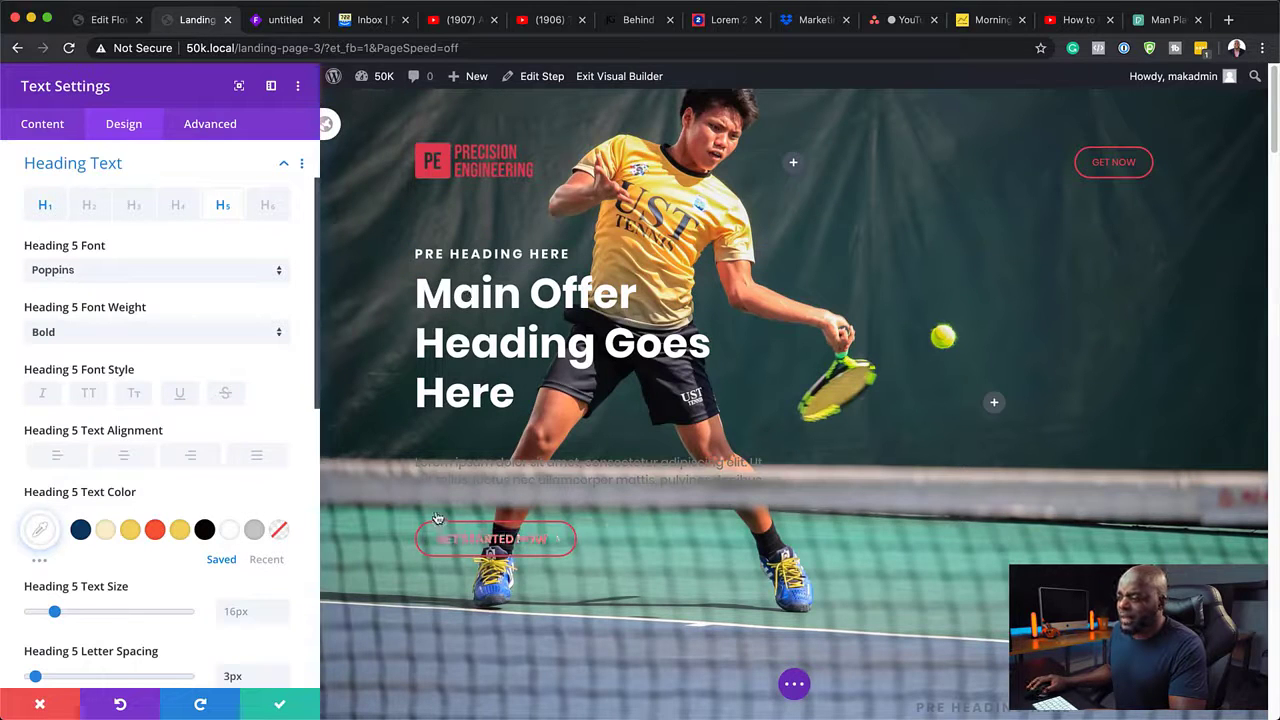
pyautogui.click(425, 468)
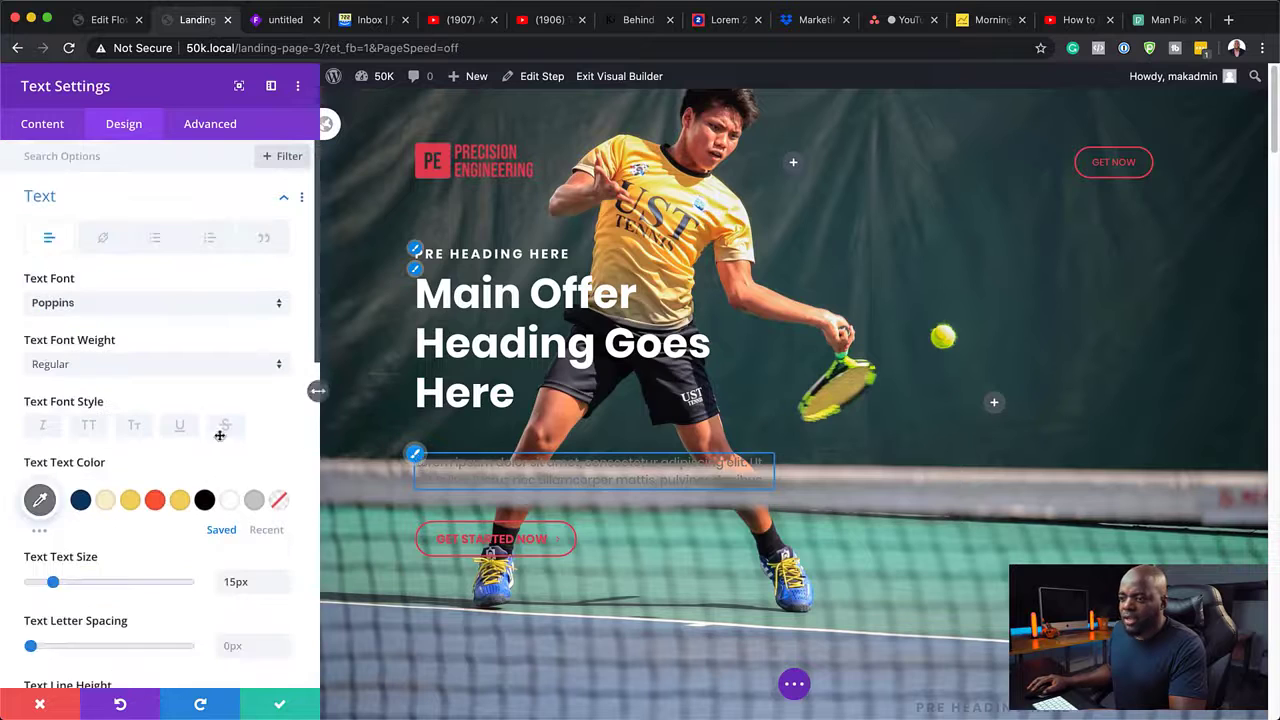
pyautogui.click(230, 500)
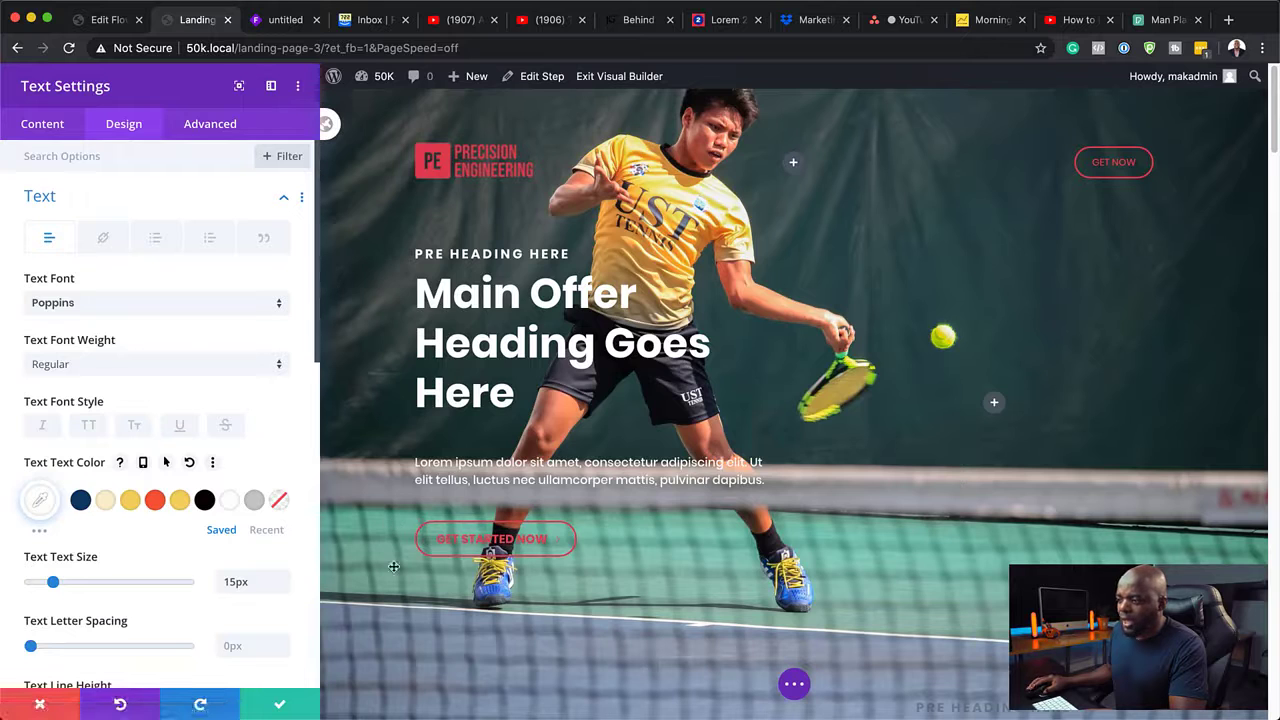
pyautogui.scroll(-1, 397, 570)
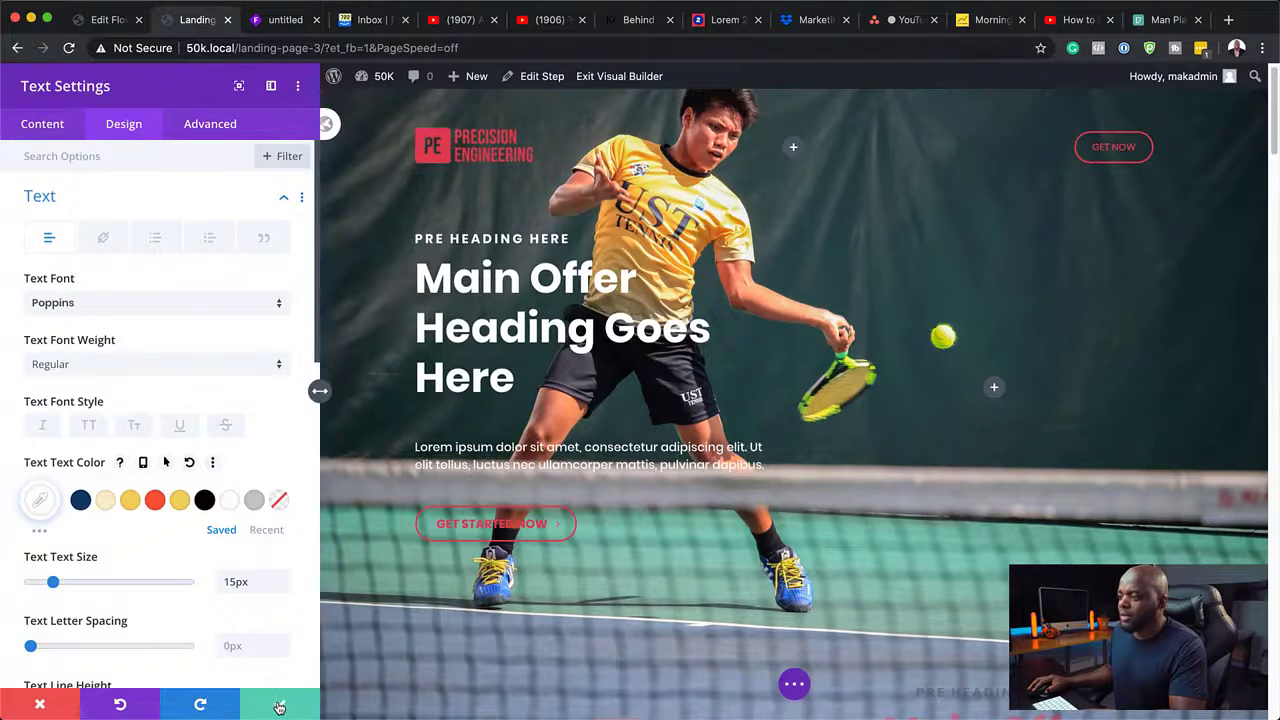
pyautogui.click(280, 706)
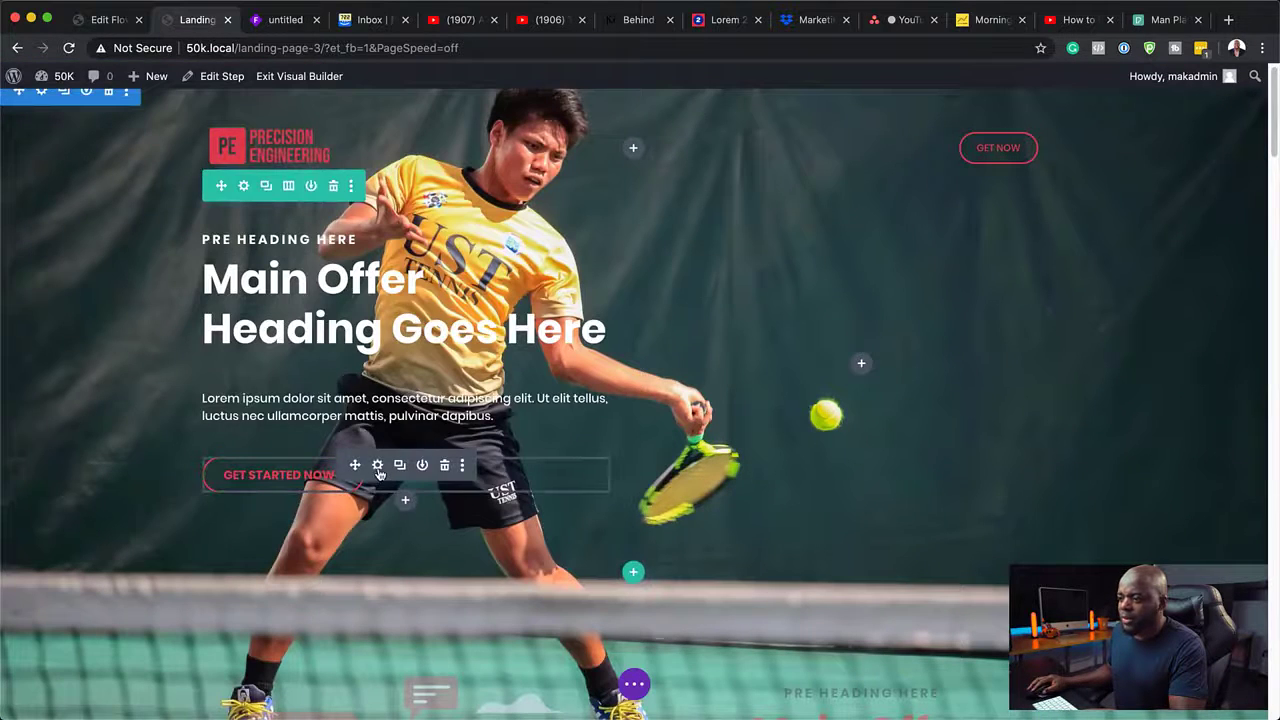
# Style the hero's Get Started Now button with white (#ffffff) text and border and a transparent background
pyautogui.click(378, 466)
pyautogui.click(124, 124)
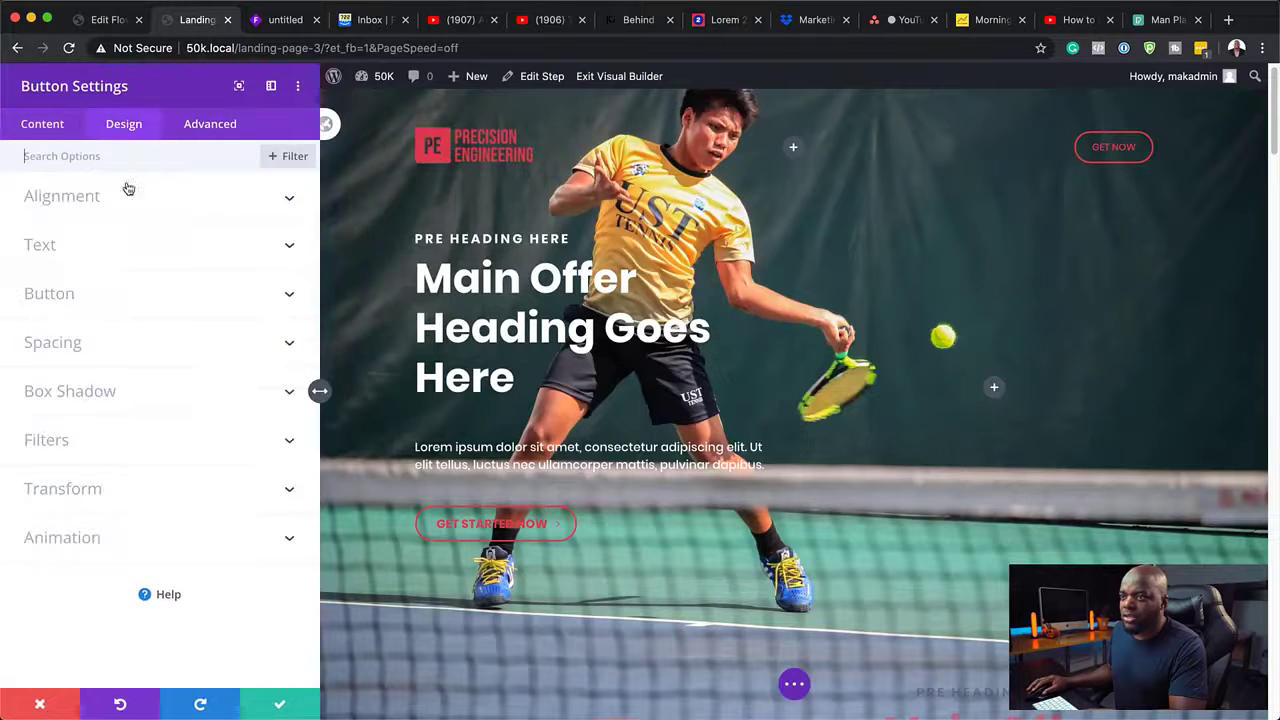
pyautogui.click(70, 297)
pyautogui.click(230, 421)
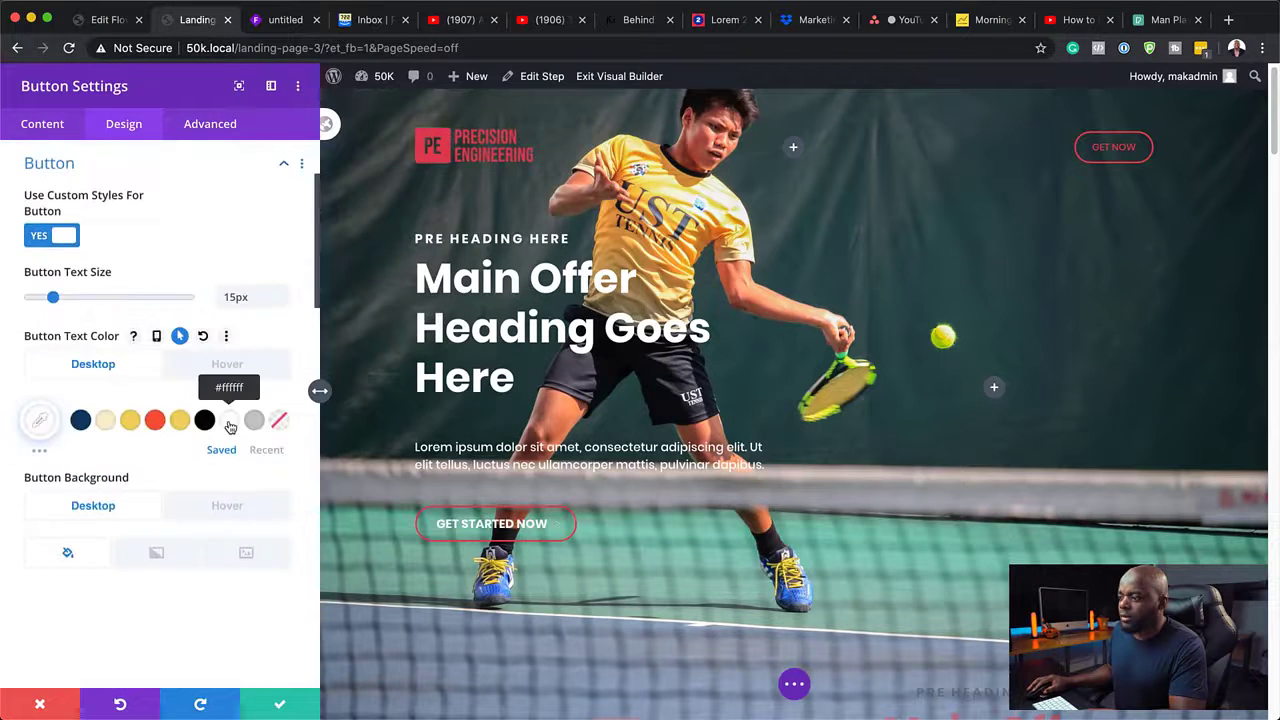
pyautogui.scroll(-2, 187, 564)
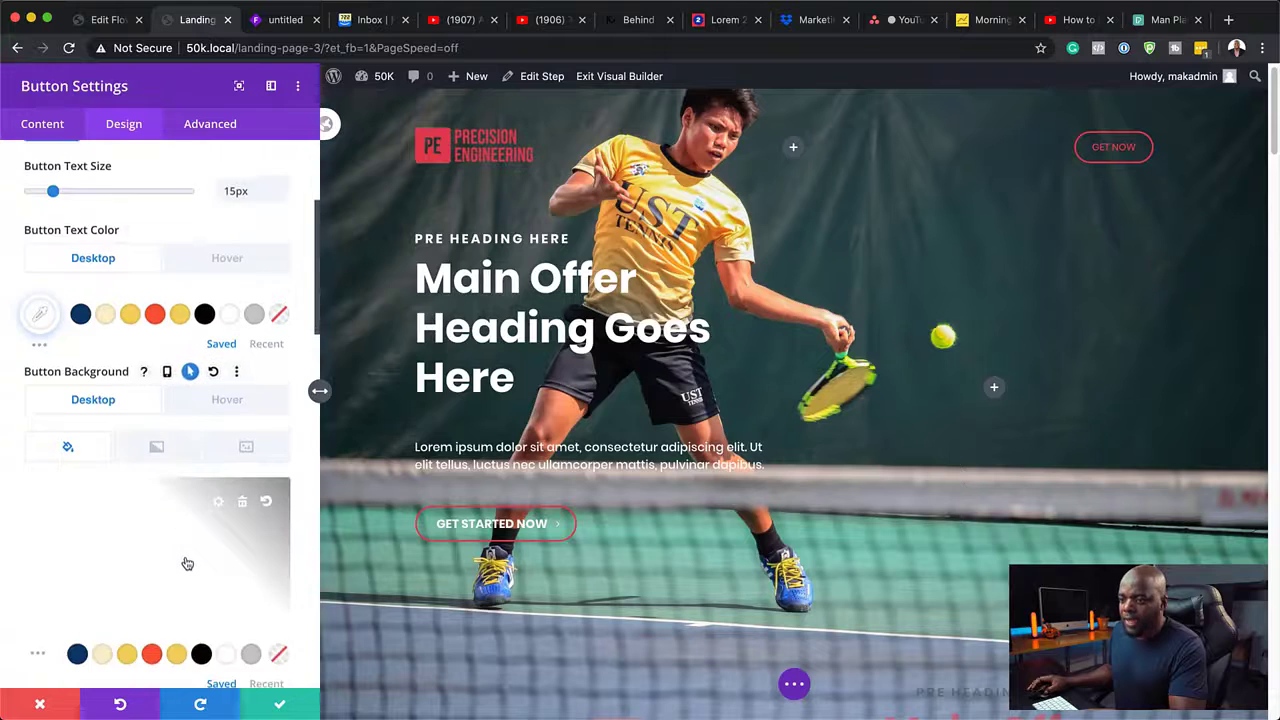
pyautogui.click(226, 526)
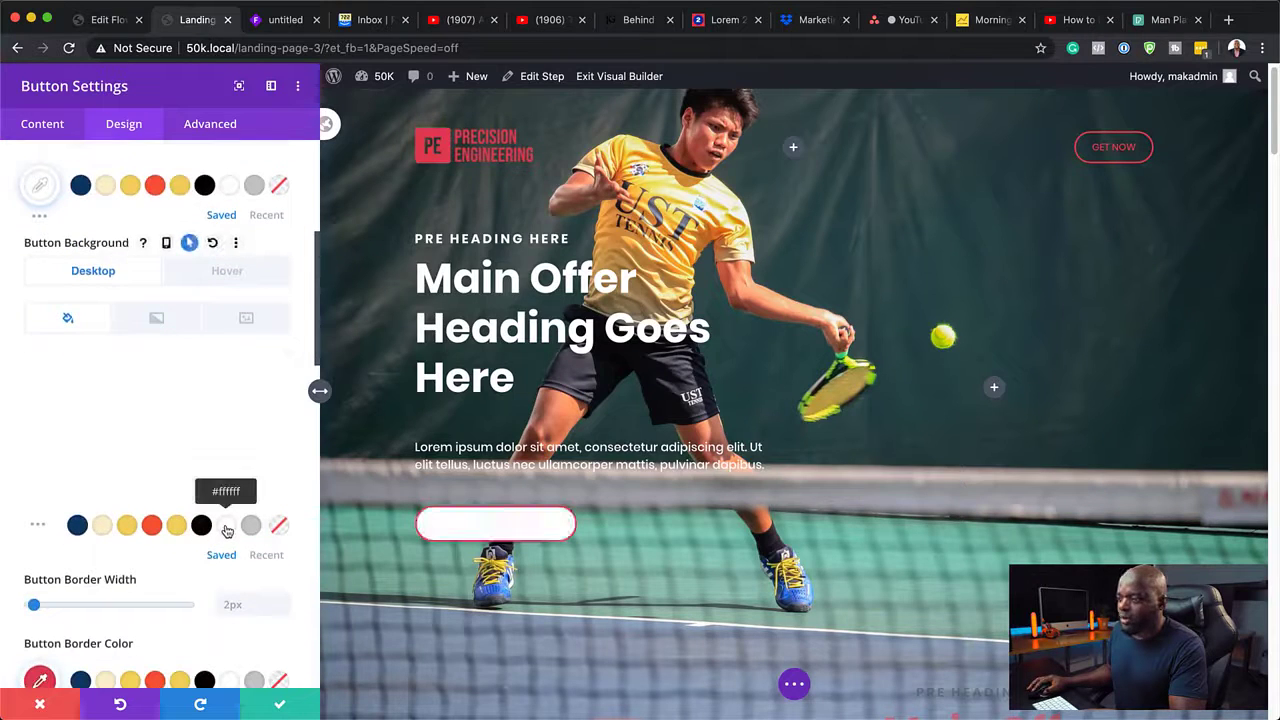
pyautogui.click(281, 526)
pyautogui.scroll(-1, 284, 528)
pyautogui.click(229, 570)
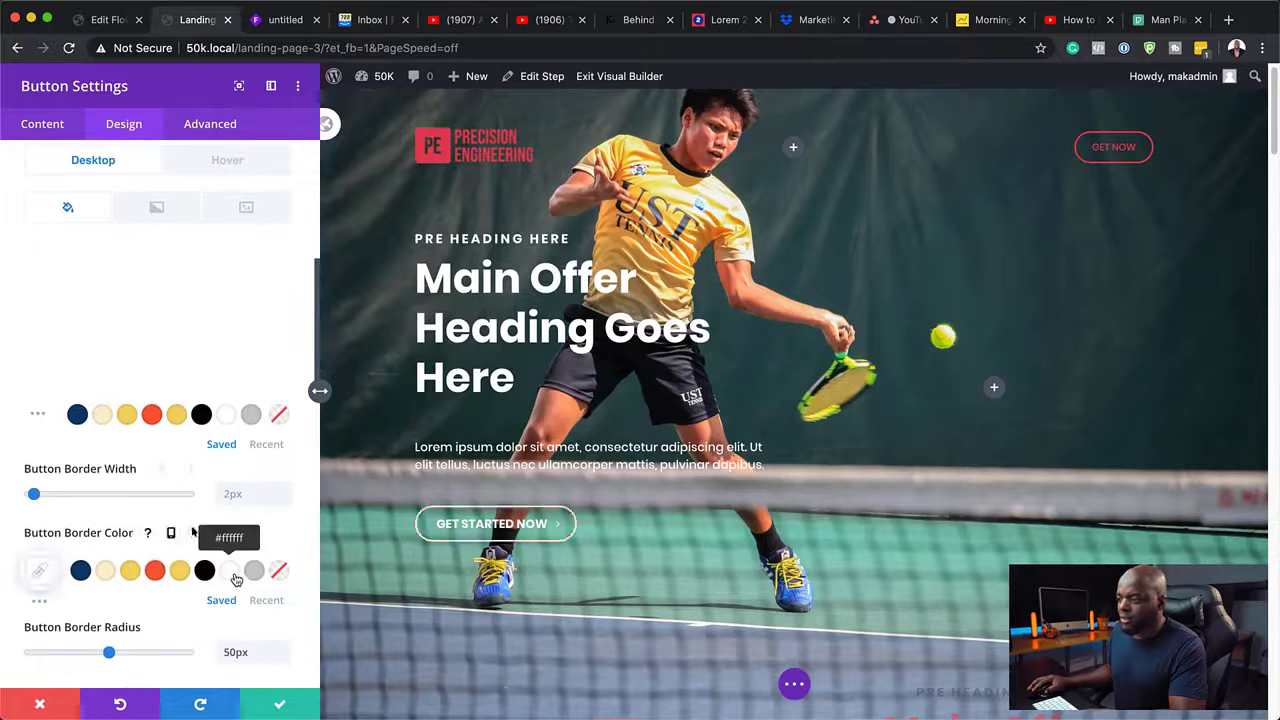
pyautogui.click(281, 705)
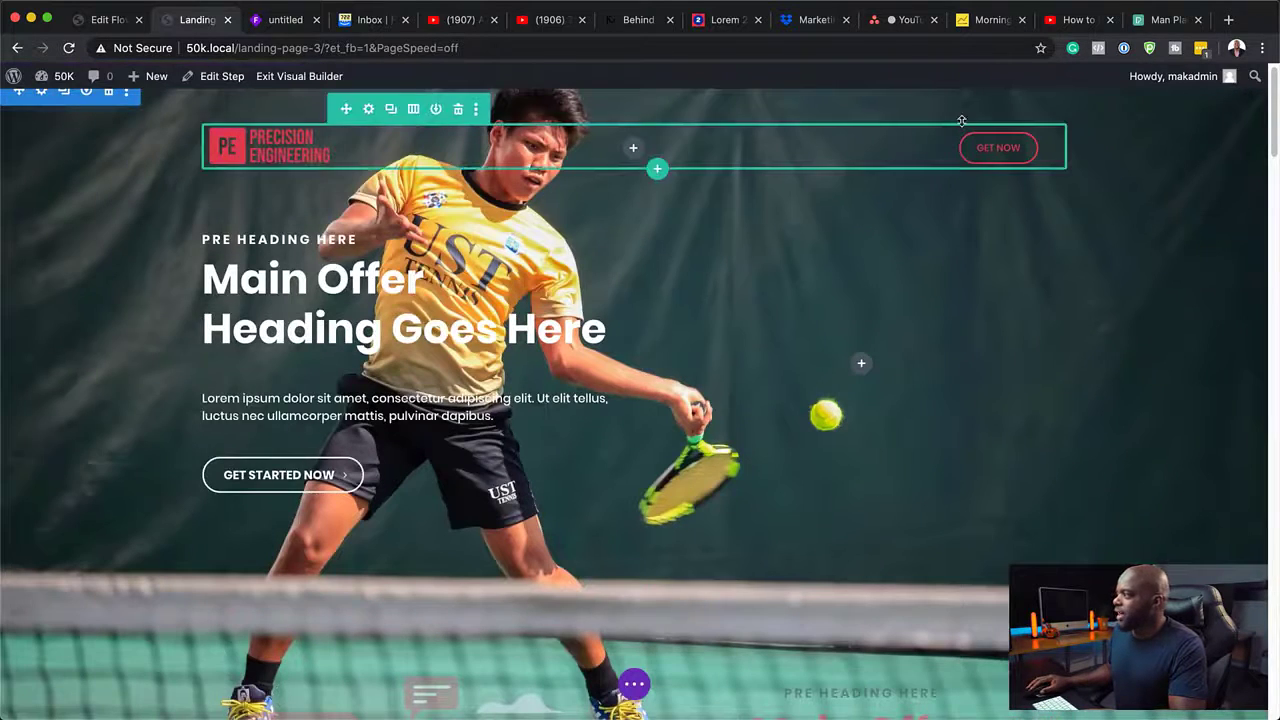
# Delete the Get Now button and the Precision Engineering logo from the header row, then save the page and exit the Visual Builder
pyautogui.moveTo(990, 140)
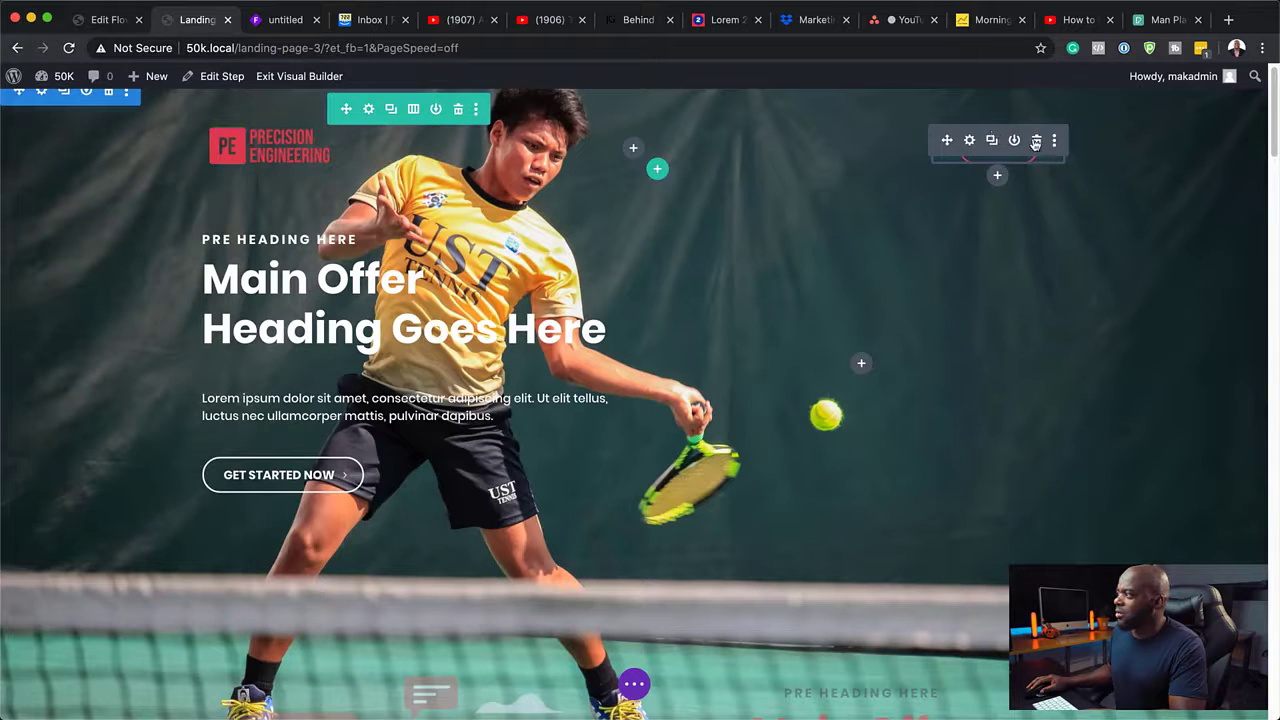
pyautogui.click(1037, 145)
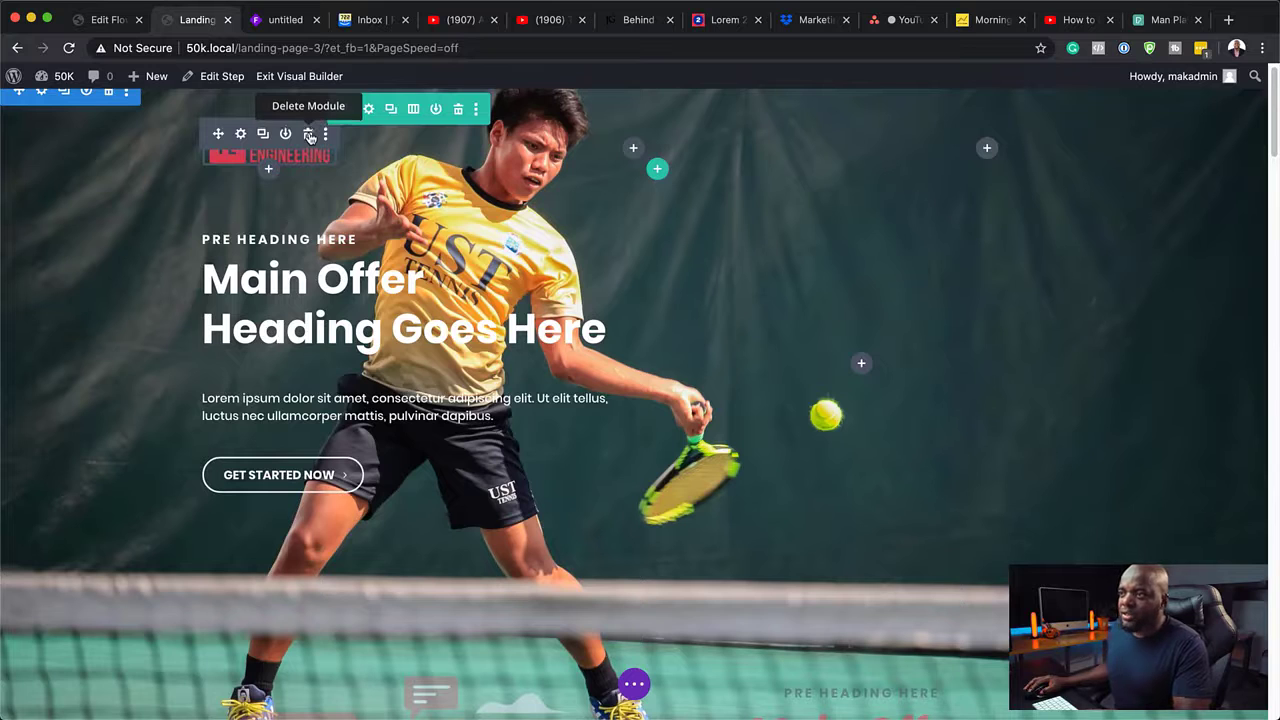
pyautogui.click(309, 136)
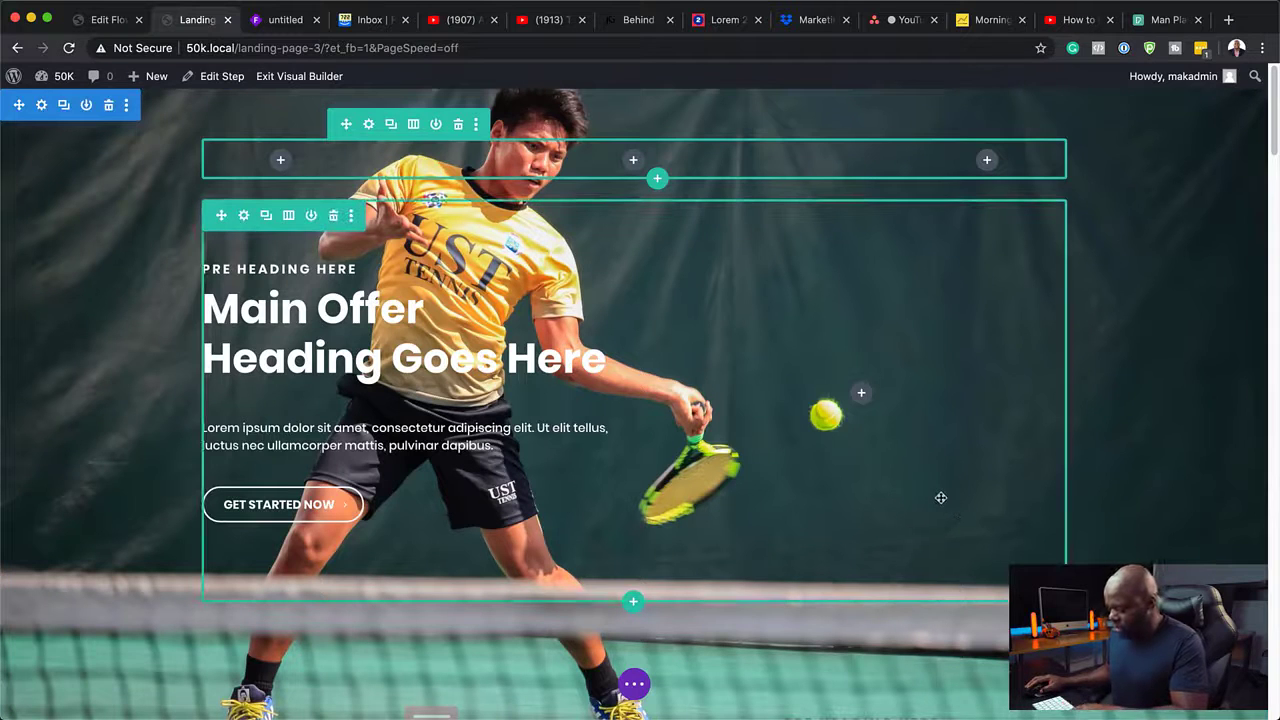
pyautogui.press('super+s')
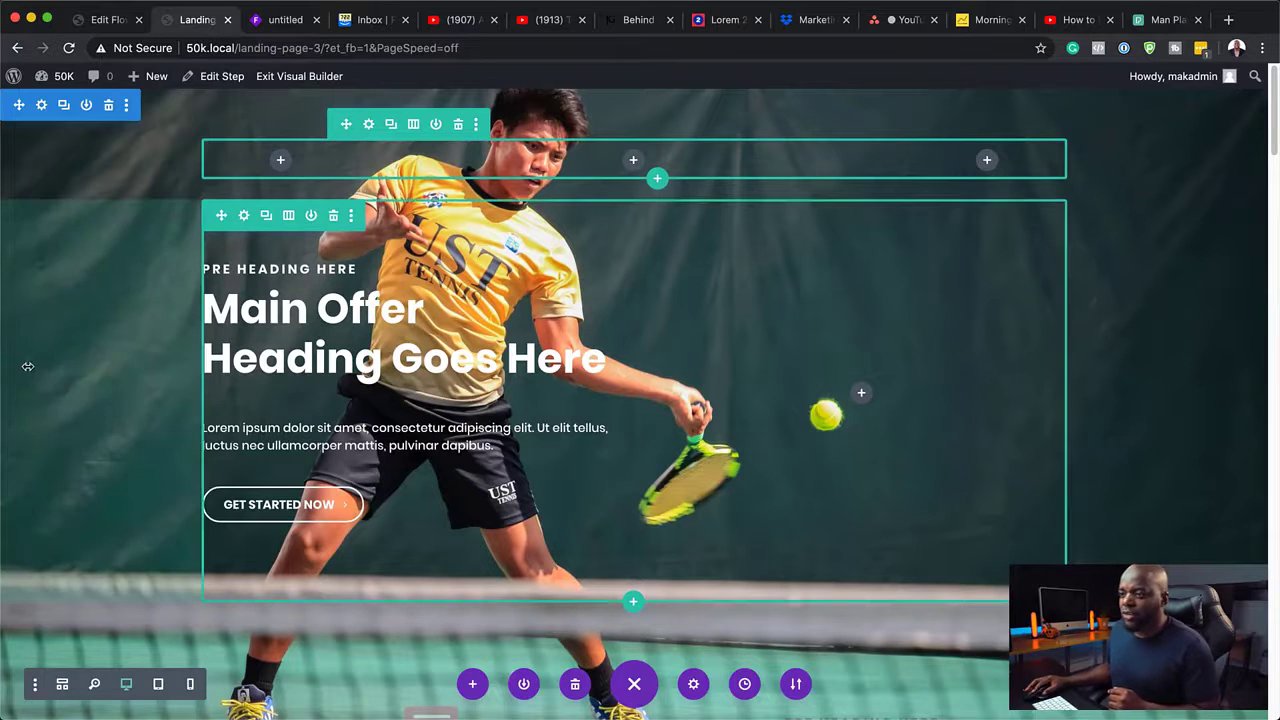
pyautogui.click(330, 80)
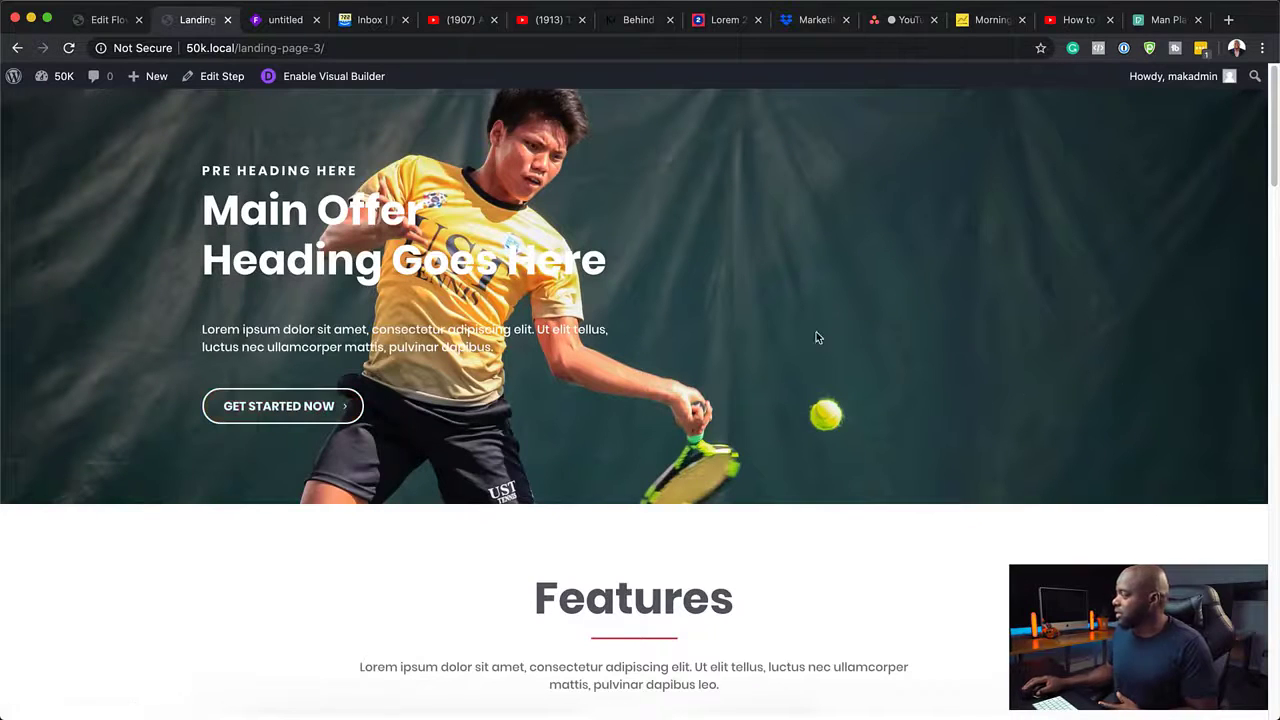
# Review the offers in the funnel diagram and return to the Tennis Course flow's list of steps
pyautogui.click(283, 22)
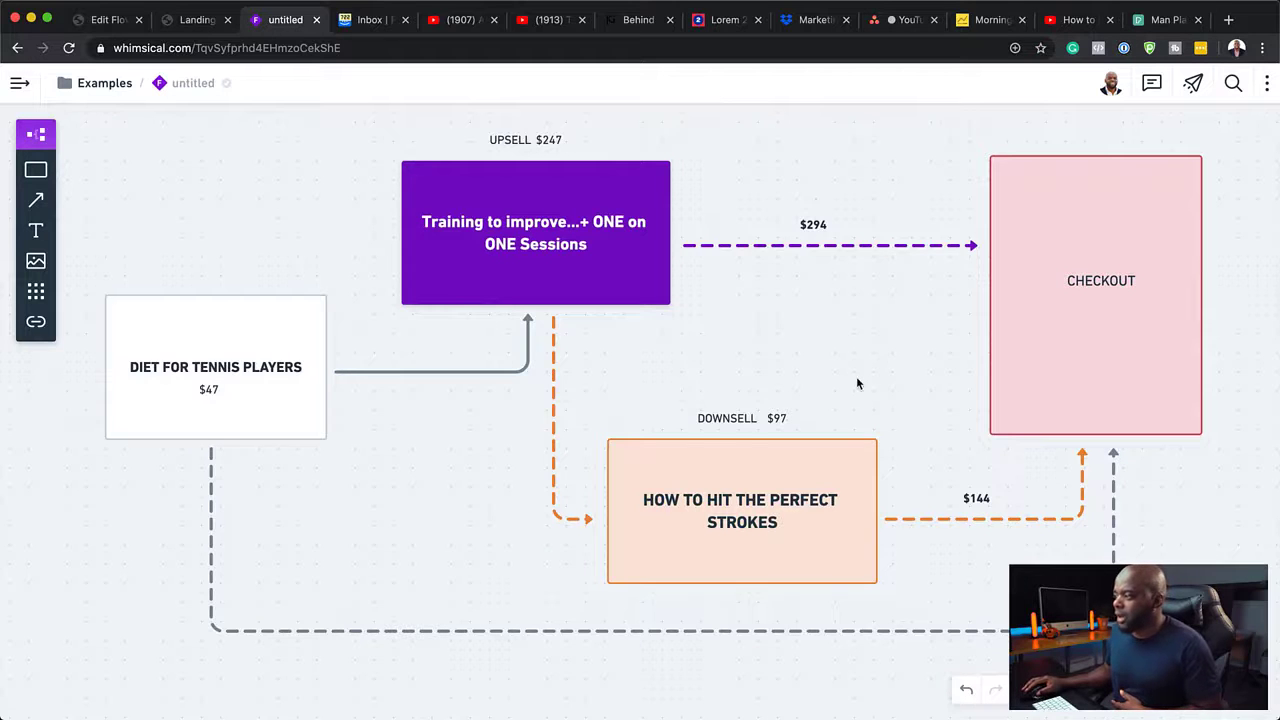
pyautogui.click(184, 22)
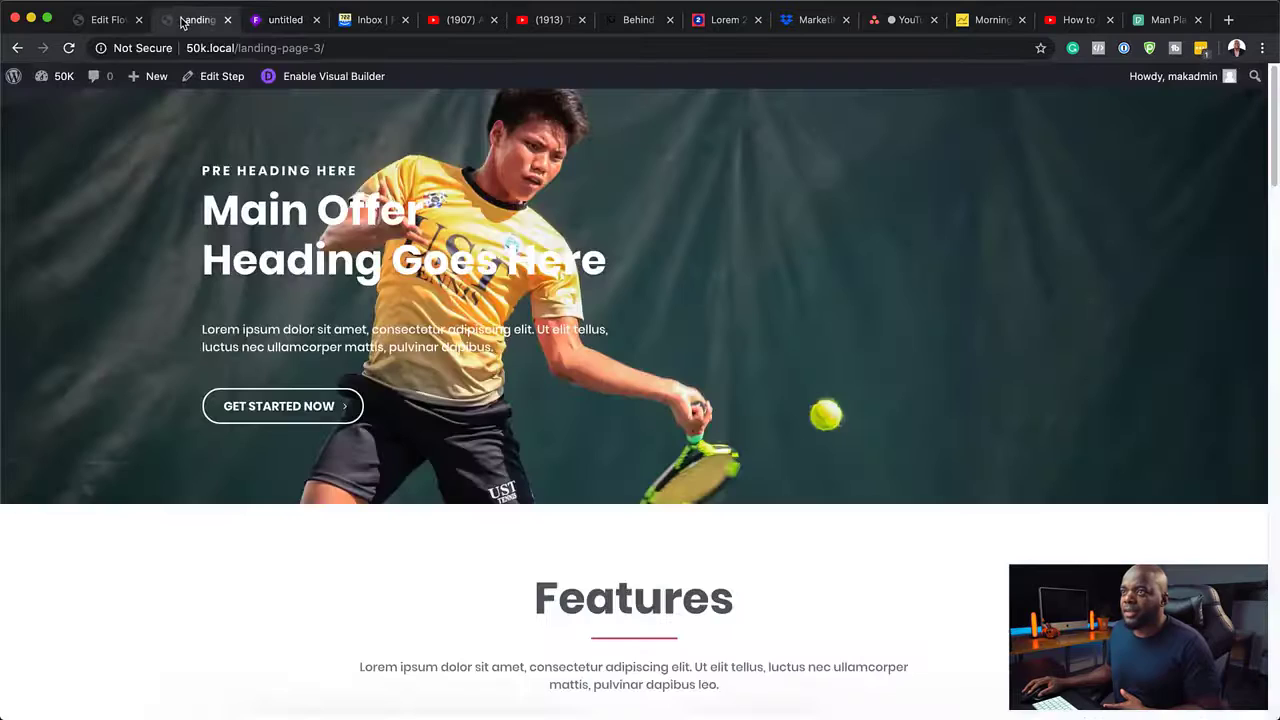
pyautogui.click(107, 21)
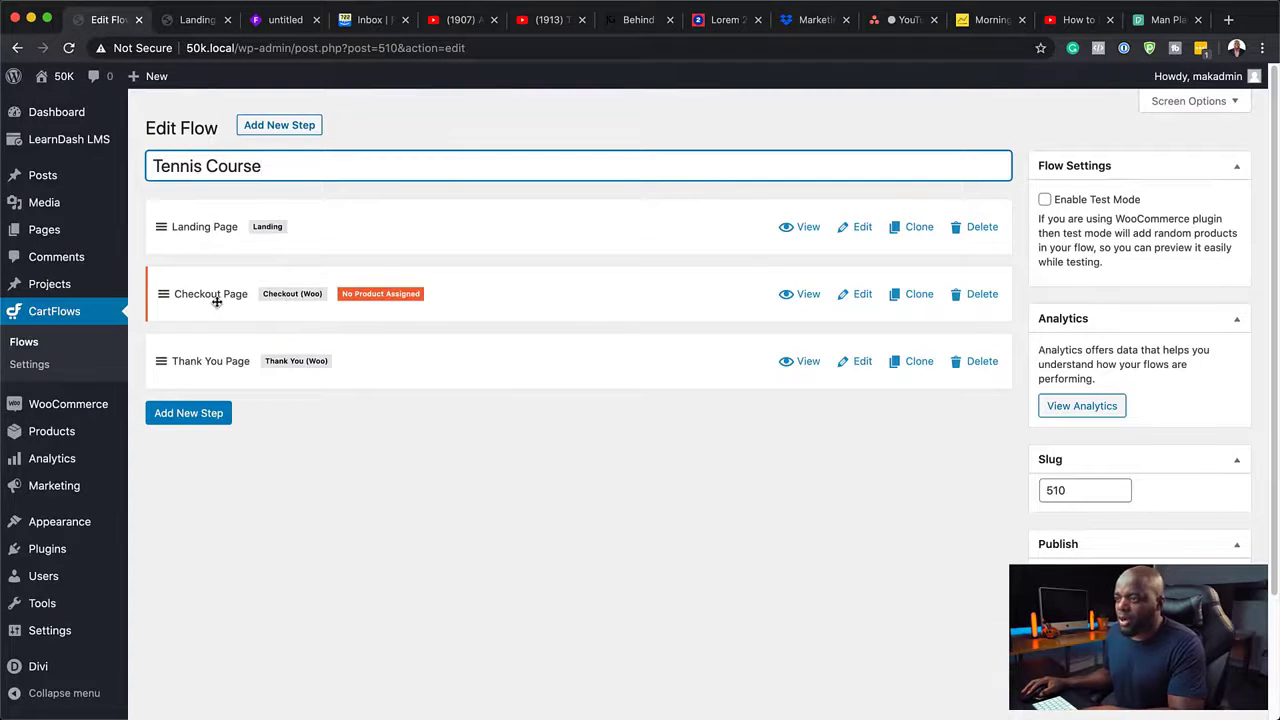
# Keep the Tennis Course flow open instead of leaving it unsaved, and update the flow
pyautogui.click(862, 302)
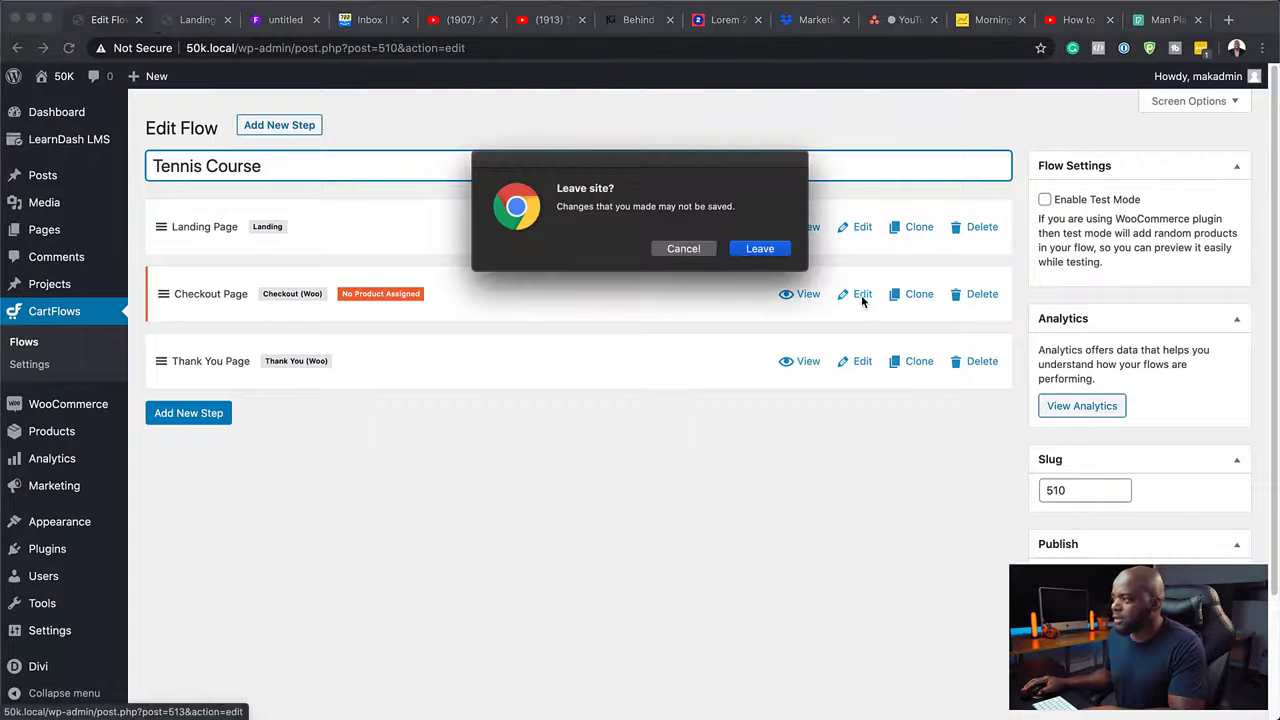
pyautogui.click(690, 251)
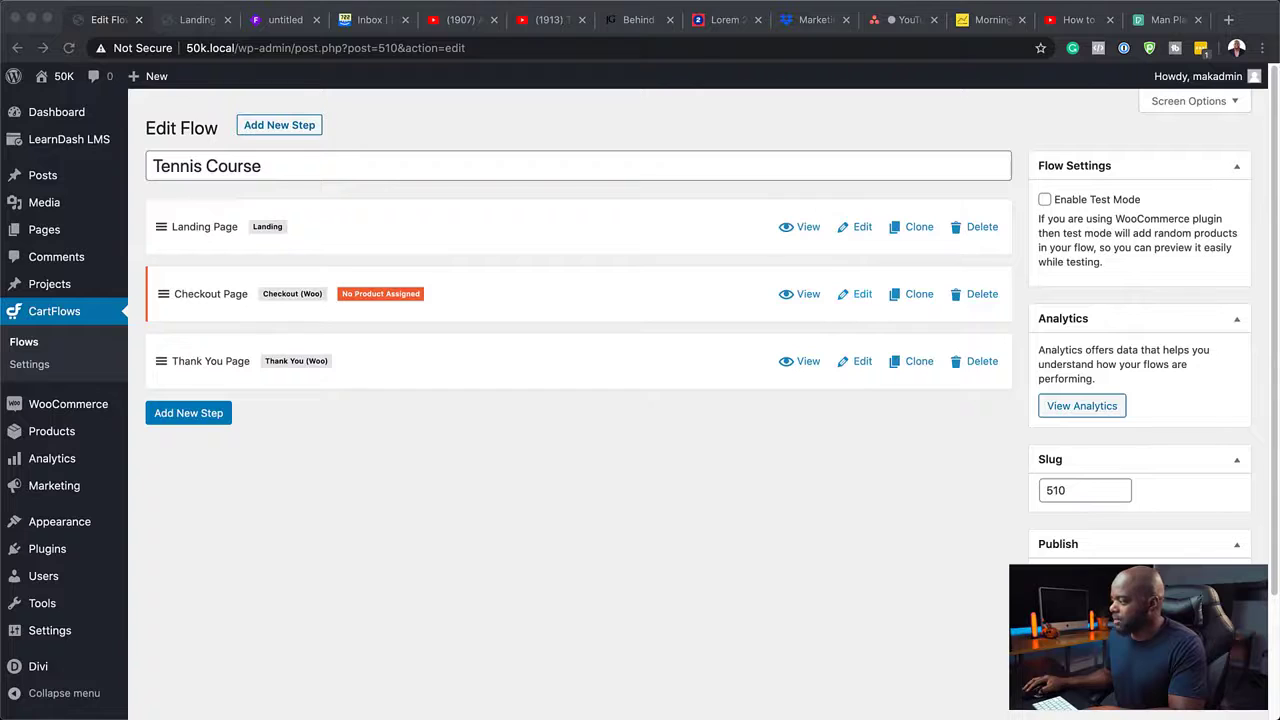
pyautogui.click(1217, 690)
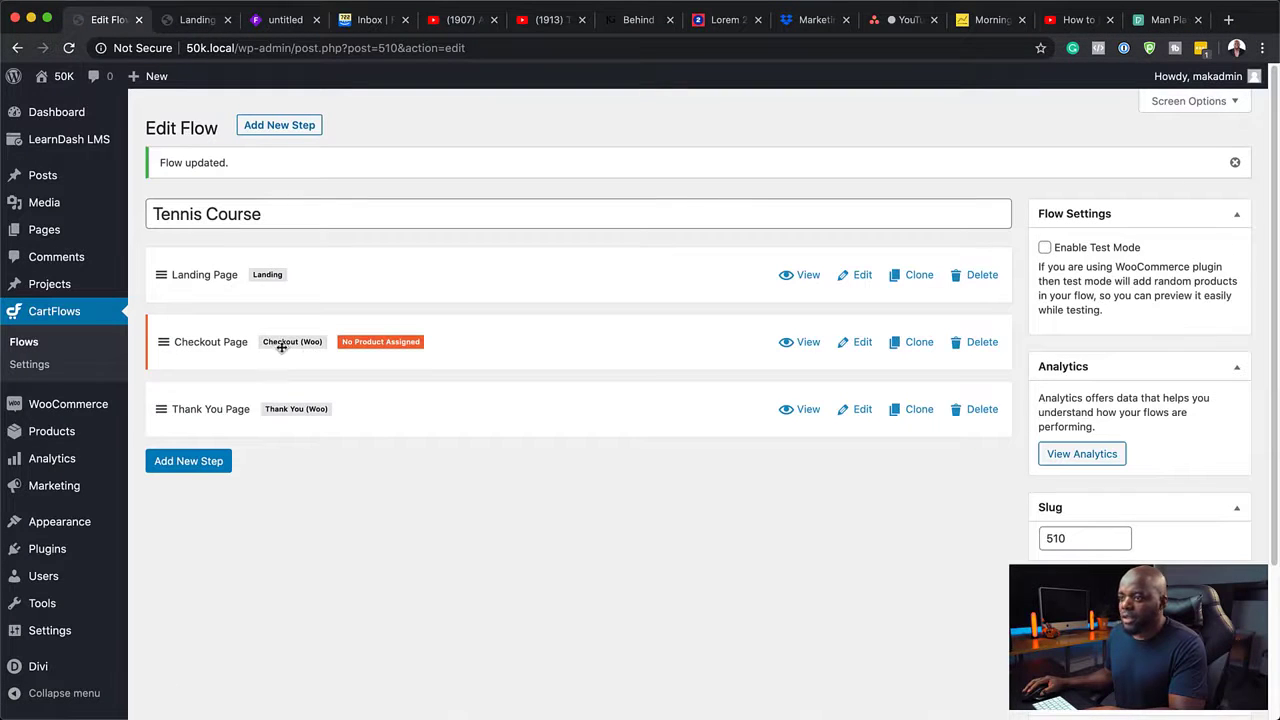
# Add an upsell step to the flow by importing the light Upsell template headed "WAIT! Before You Go.."
pyautogui.click(189, 462)
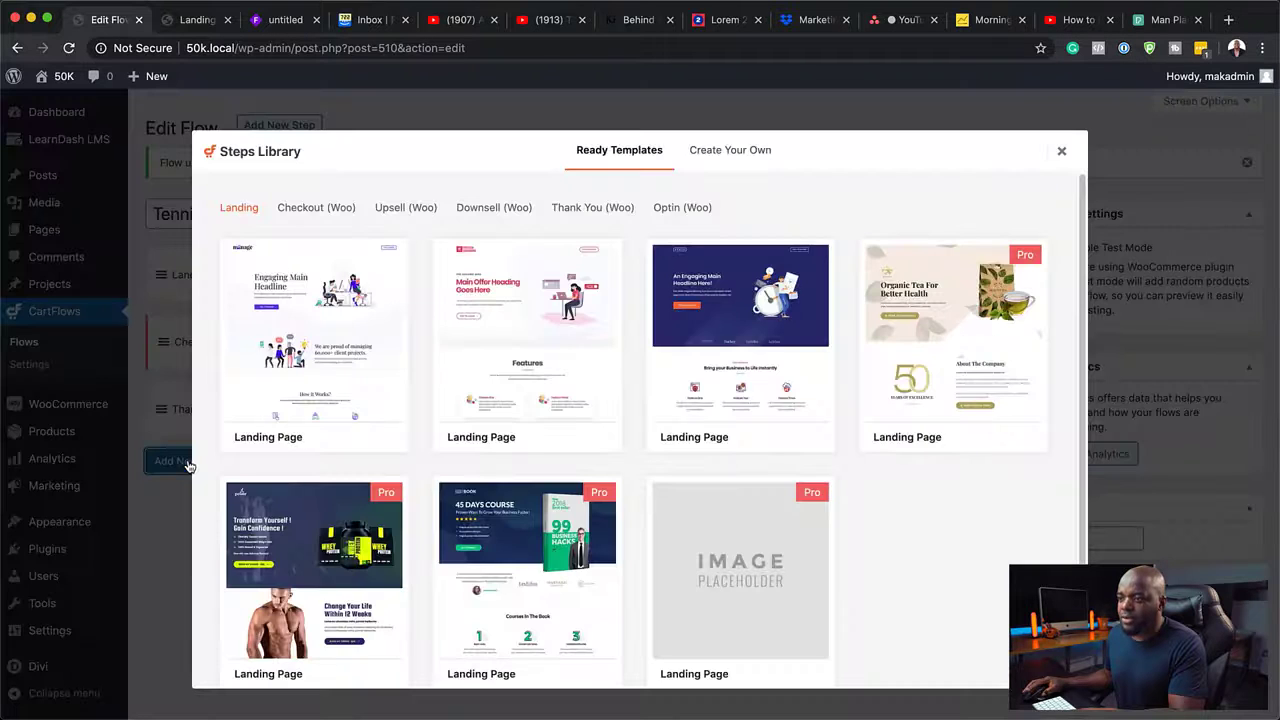
pyautogui.moveTo(565, 347)
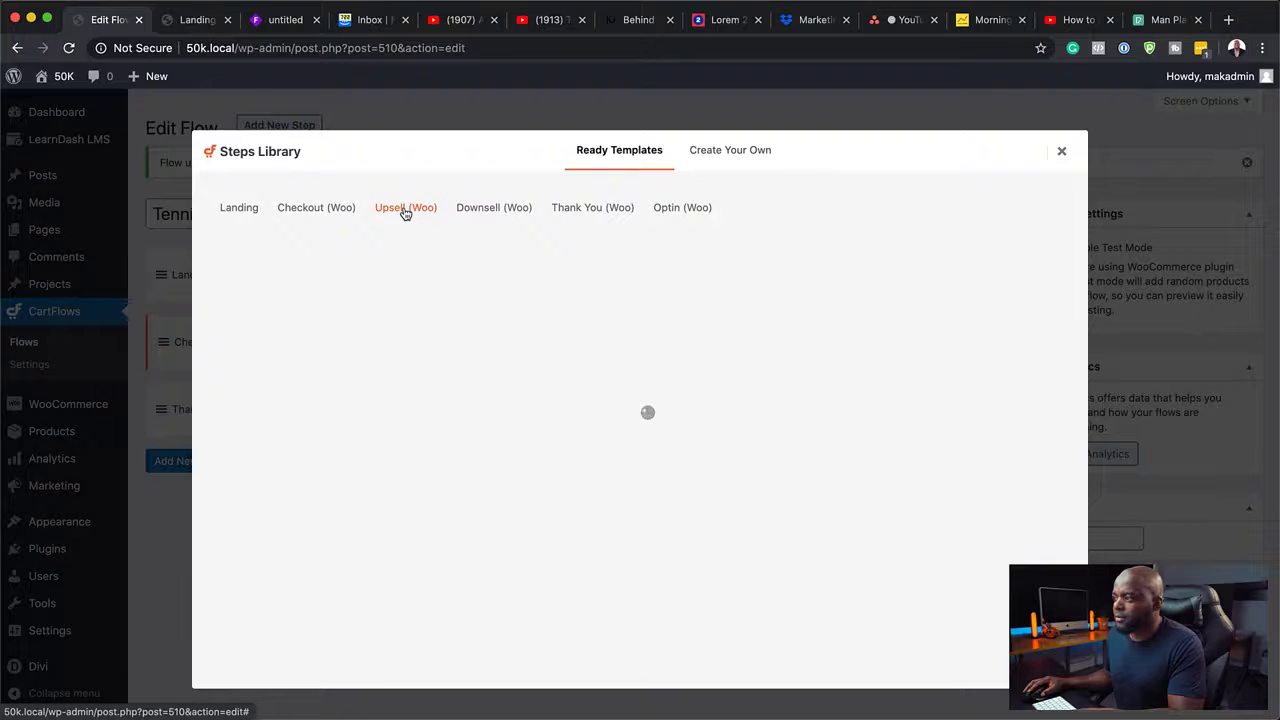
pyautogui.moveTo(1020, 297)
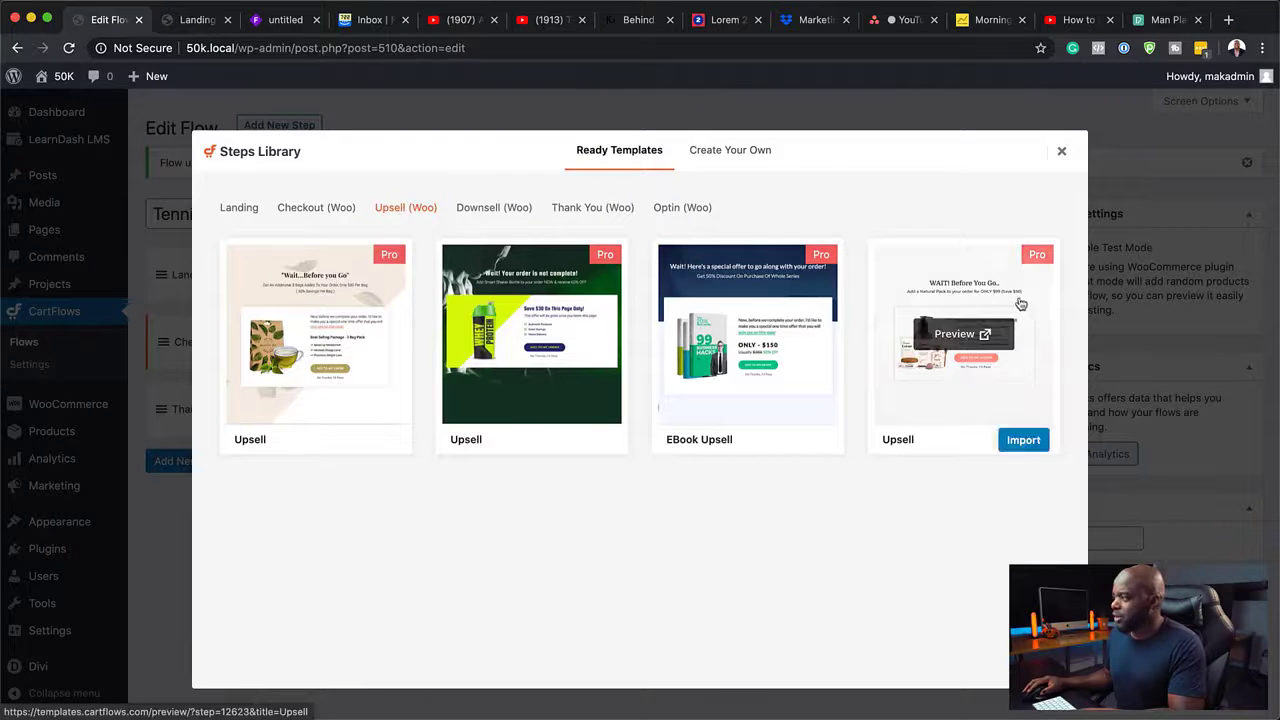
pyautogui.click(1023, 441)
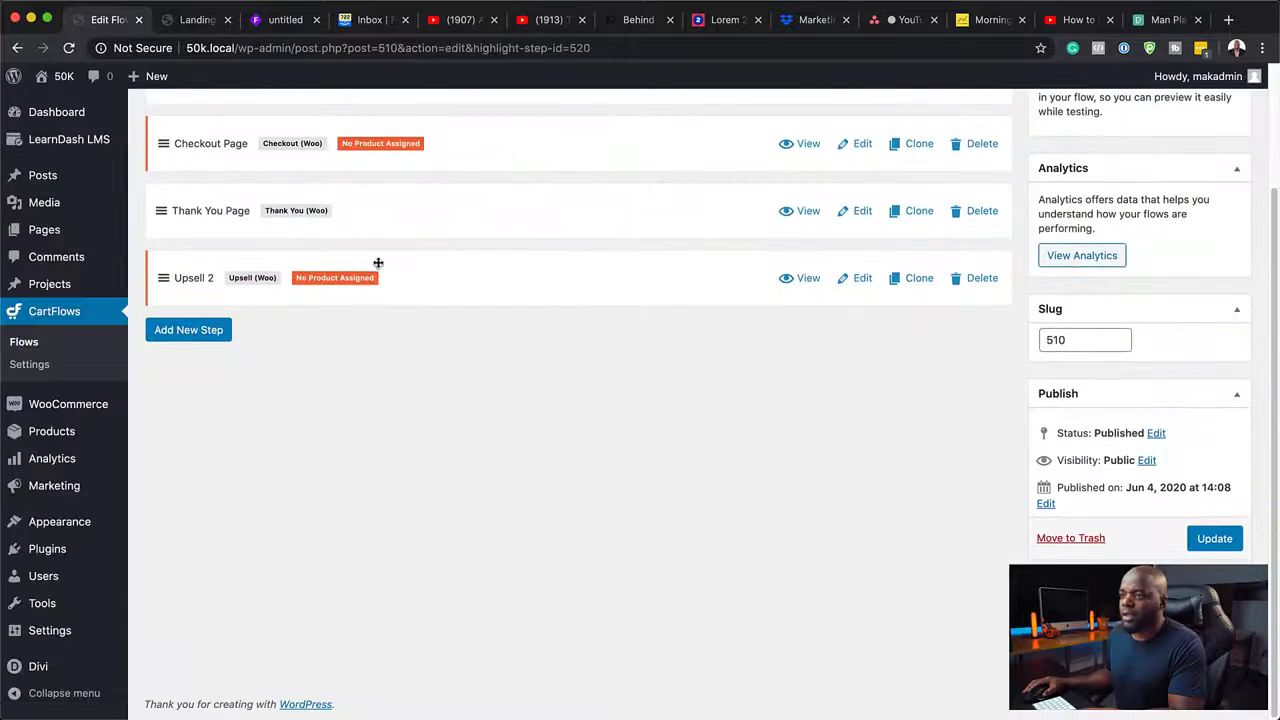
# Add a downsell step to the flow by importing the Downsell template headed "WAIT!.. One Last Offer"
pyautogui.scroll(3, 340, 325)
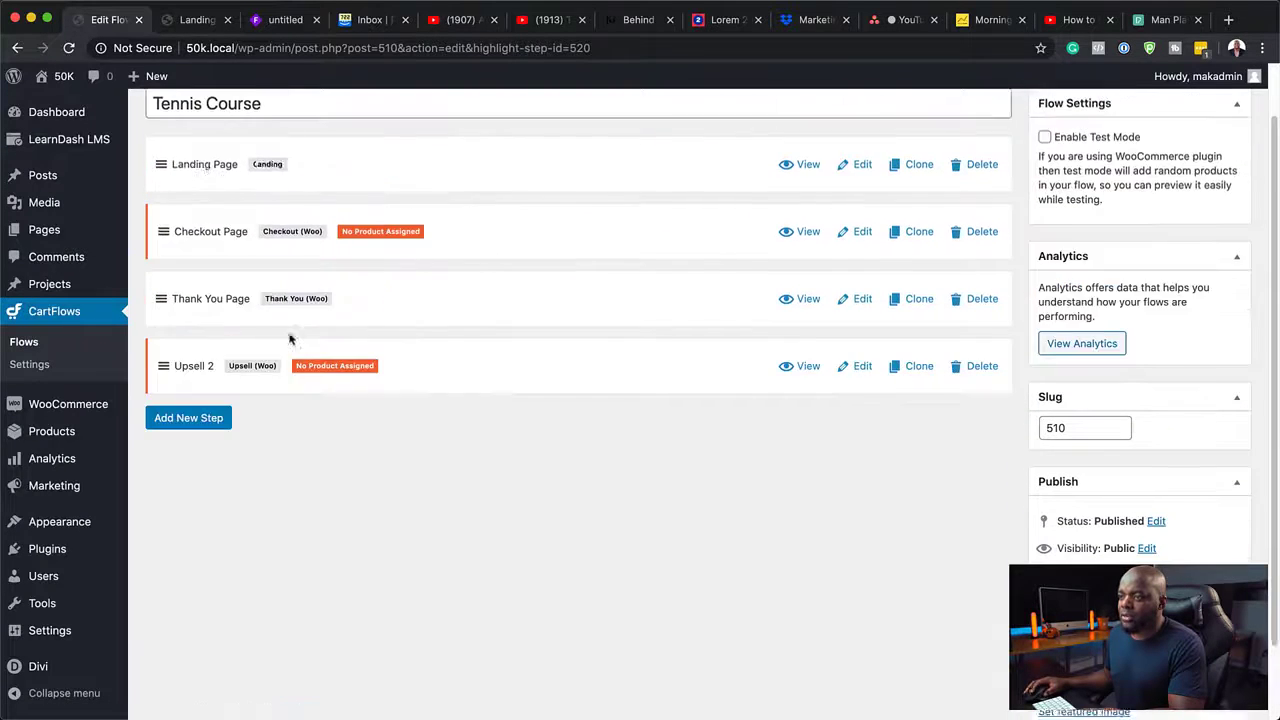
pyautogui.click(205, 482)
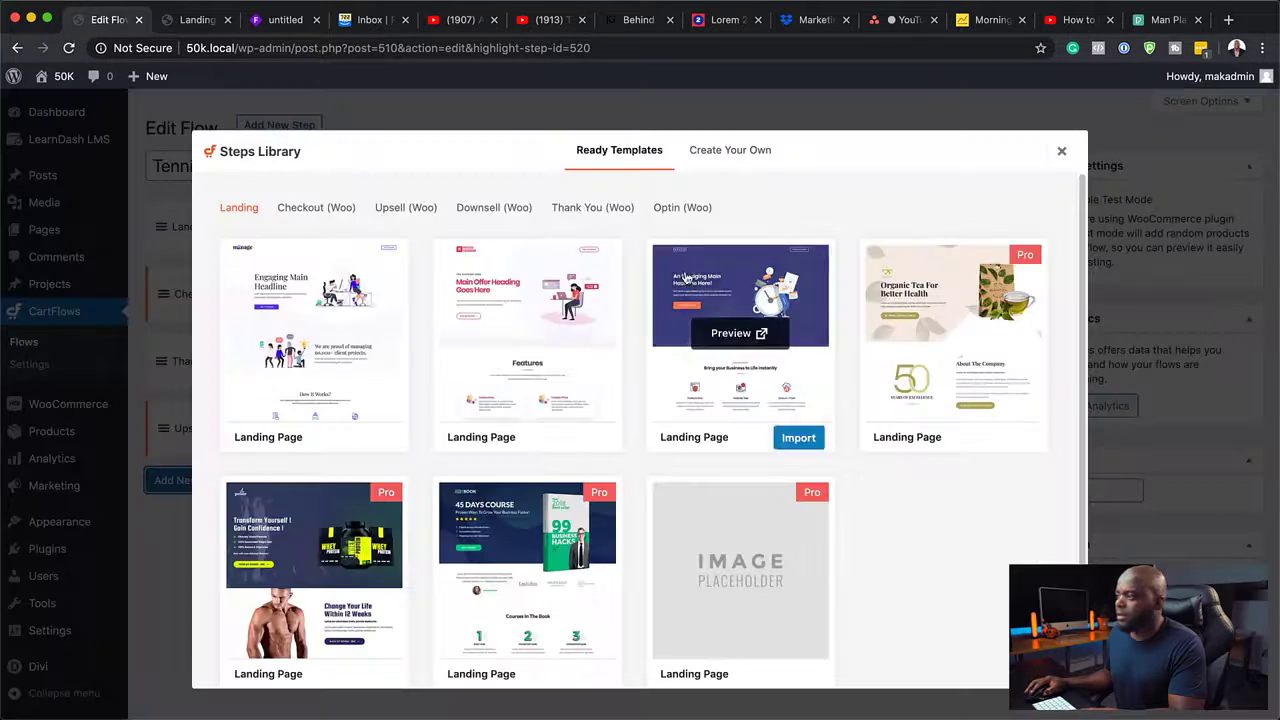
pyautogui.click(477, 209)
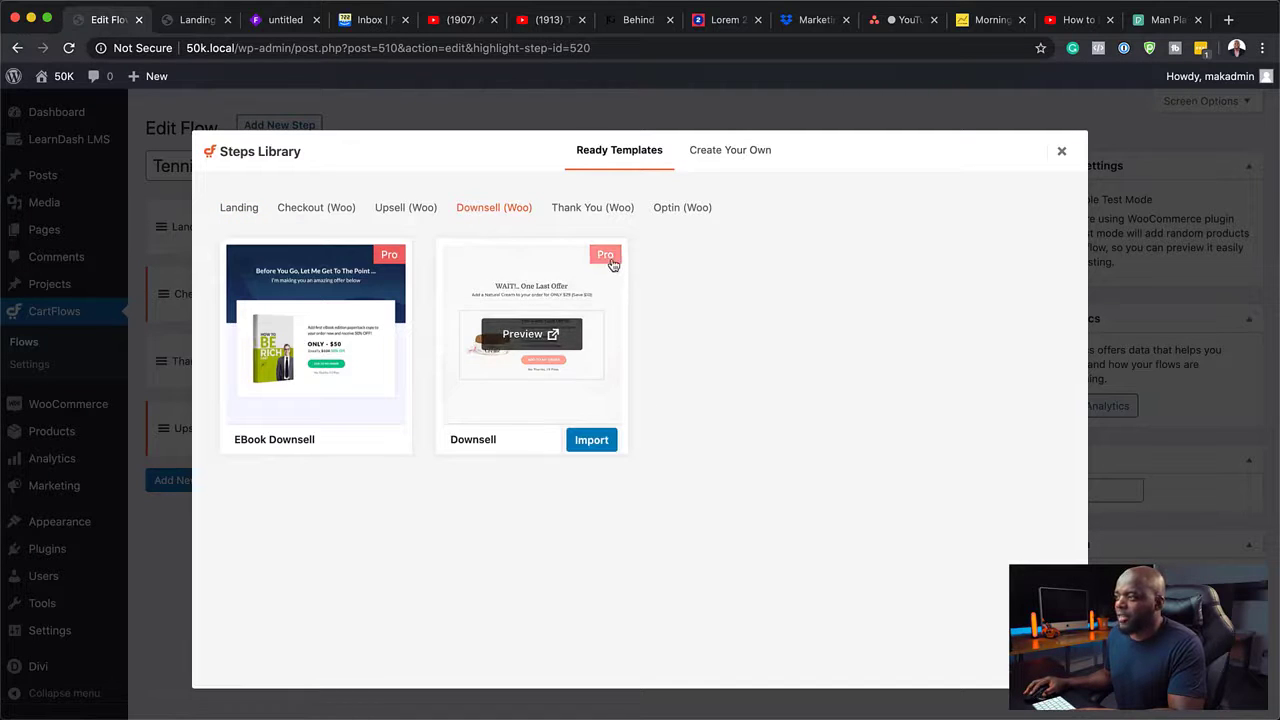
pyautogui.click(592, 440)
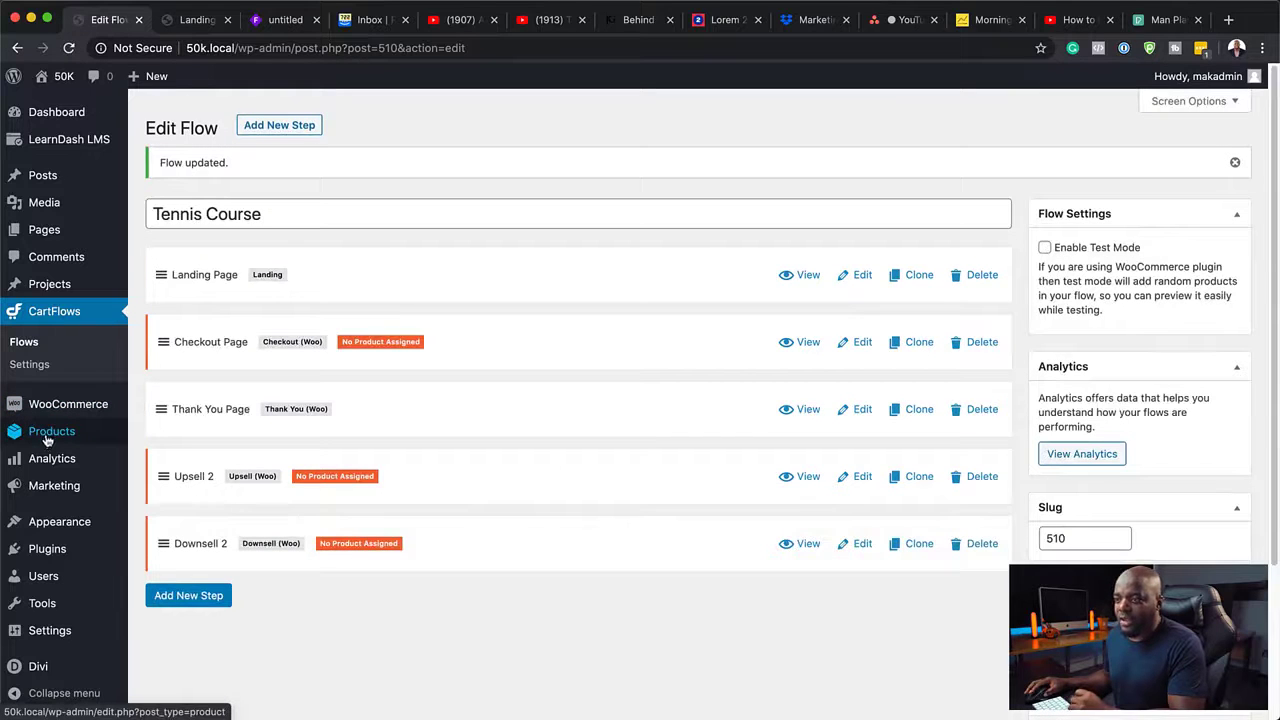
# Move the Thank You Page step below Downsell 2 so it comes last in the Tennis Course flow
pyautogui.click(196, 22)
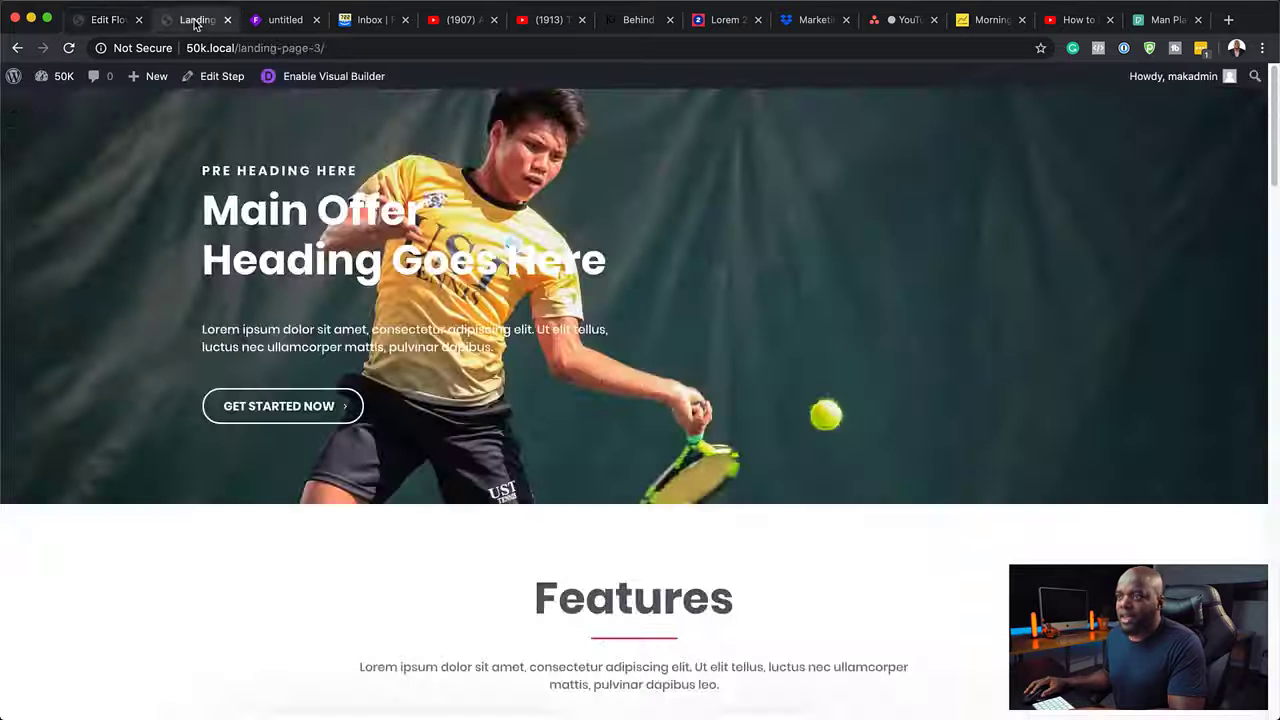
pyautogui.click(112, 20)
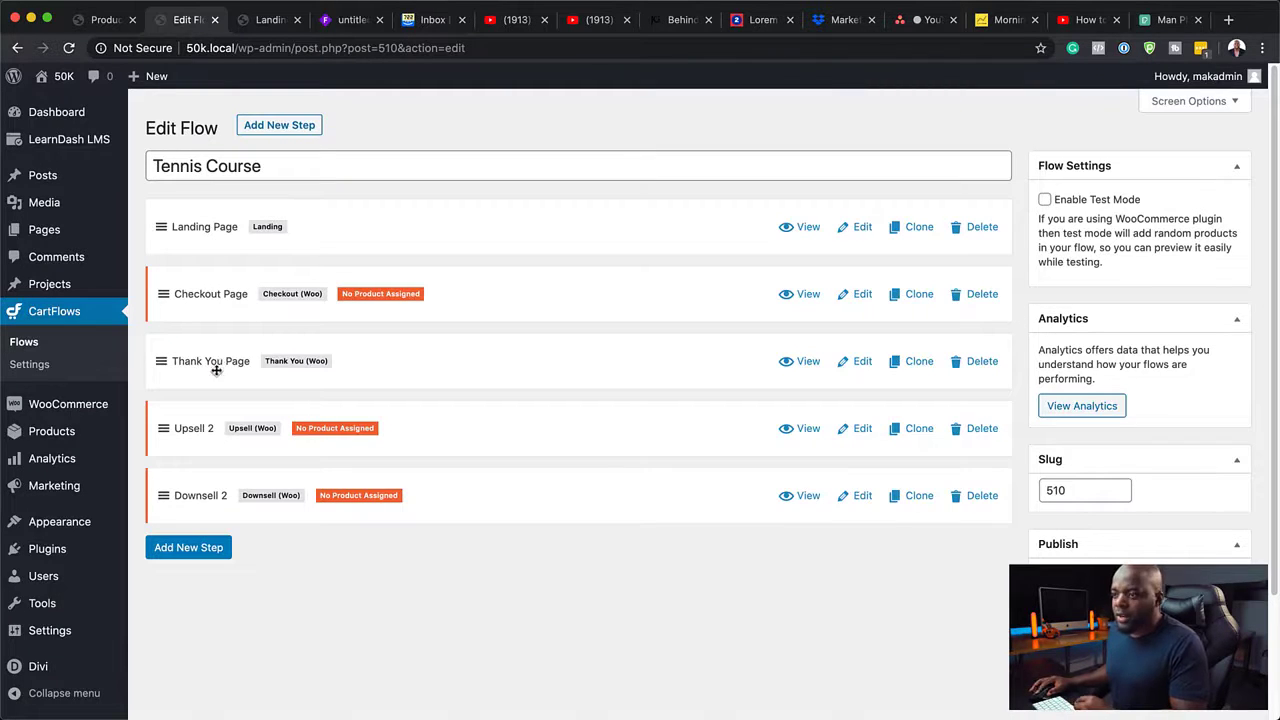
pyautogui.moveTo(218, 360); pyautogui.dragTo(214, 500)
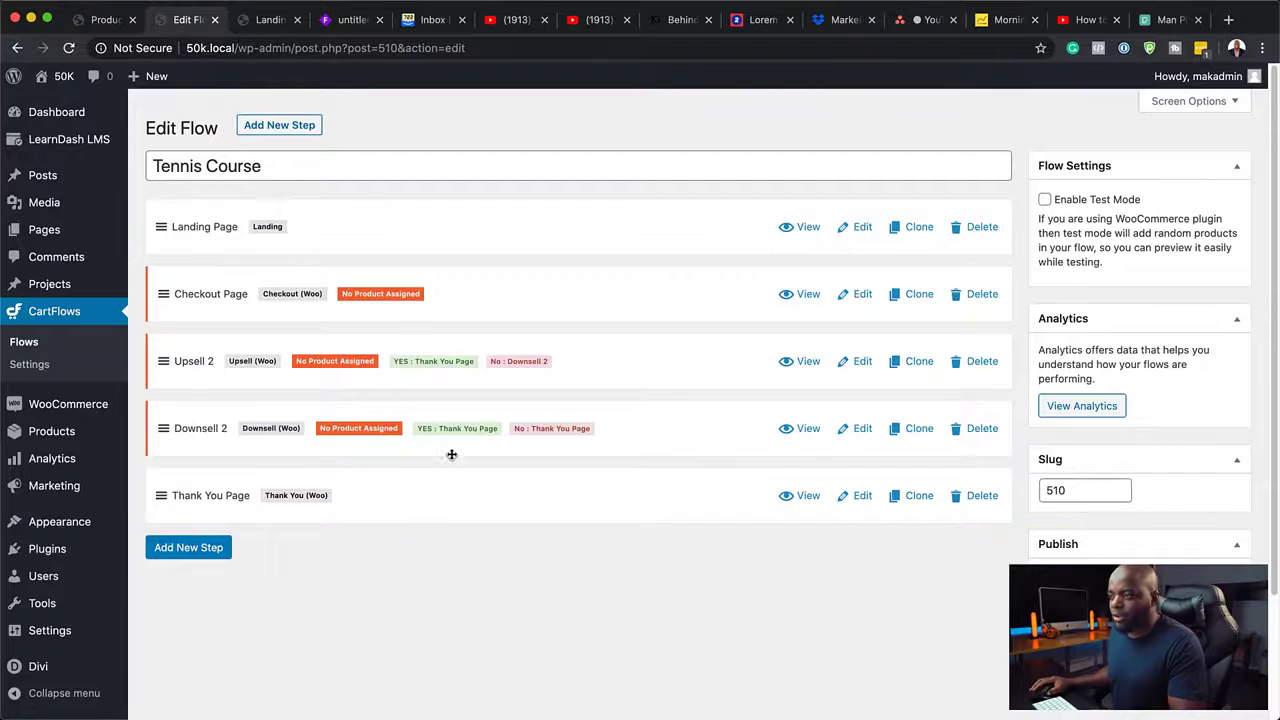
# Assign the Diet For Tennis Players product to the flow's Checkout Page step and update it
pyautogui.click(862, 295)
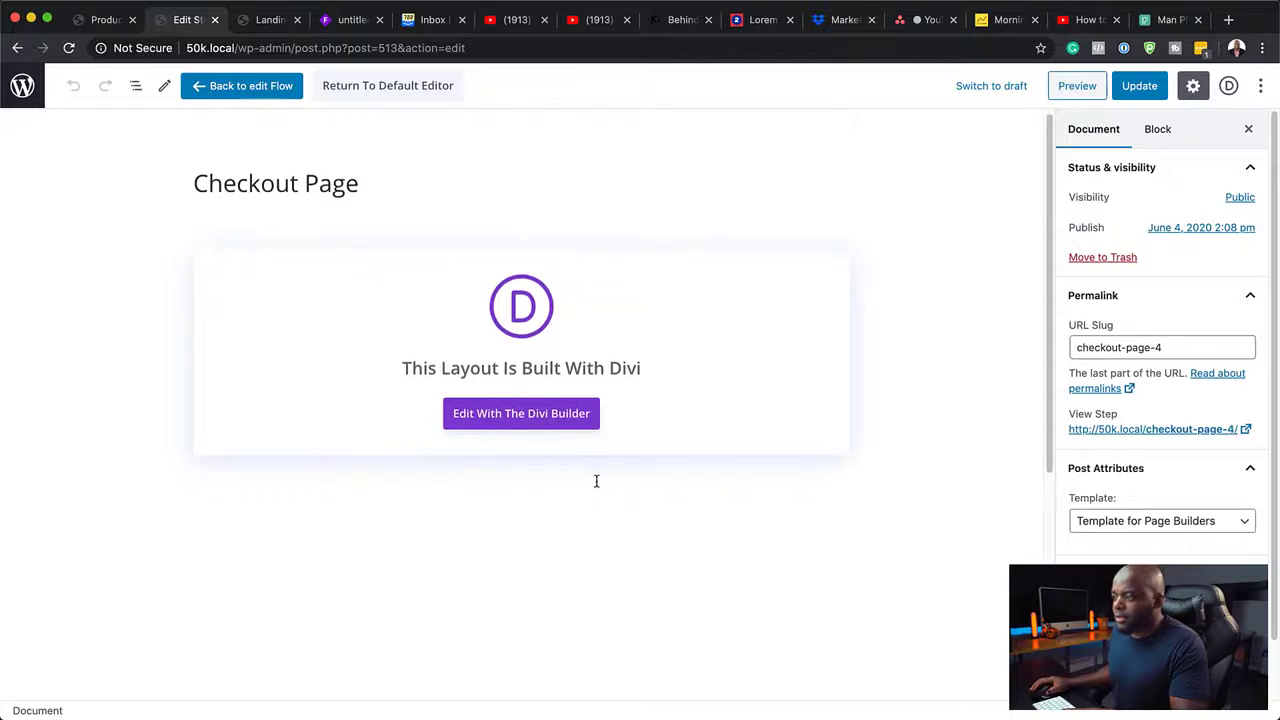
pyautogui.scroll(-7, 596, 481)
pyautogui.click(443, 463)
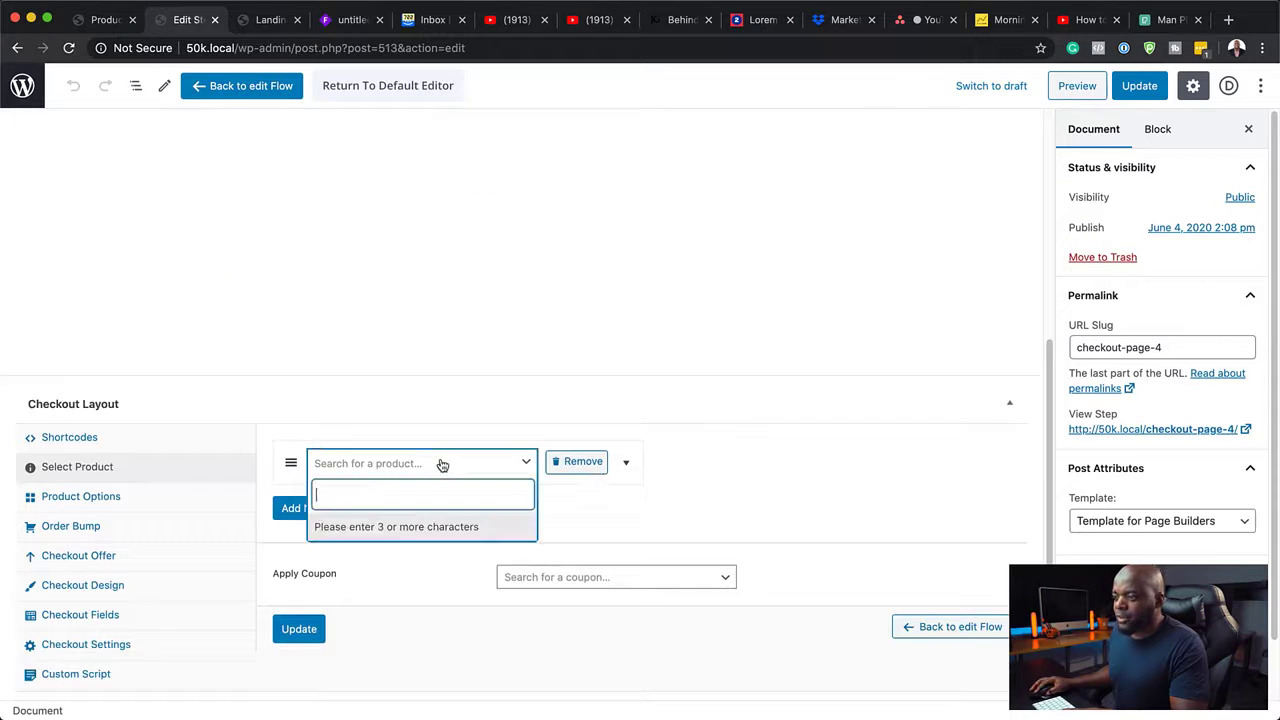
pyautogui.click(106, 20)
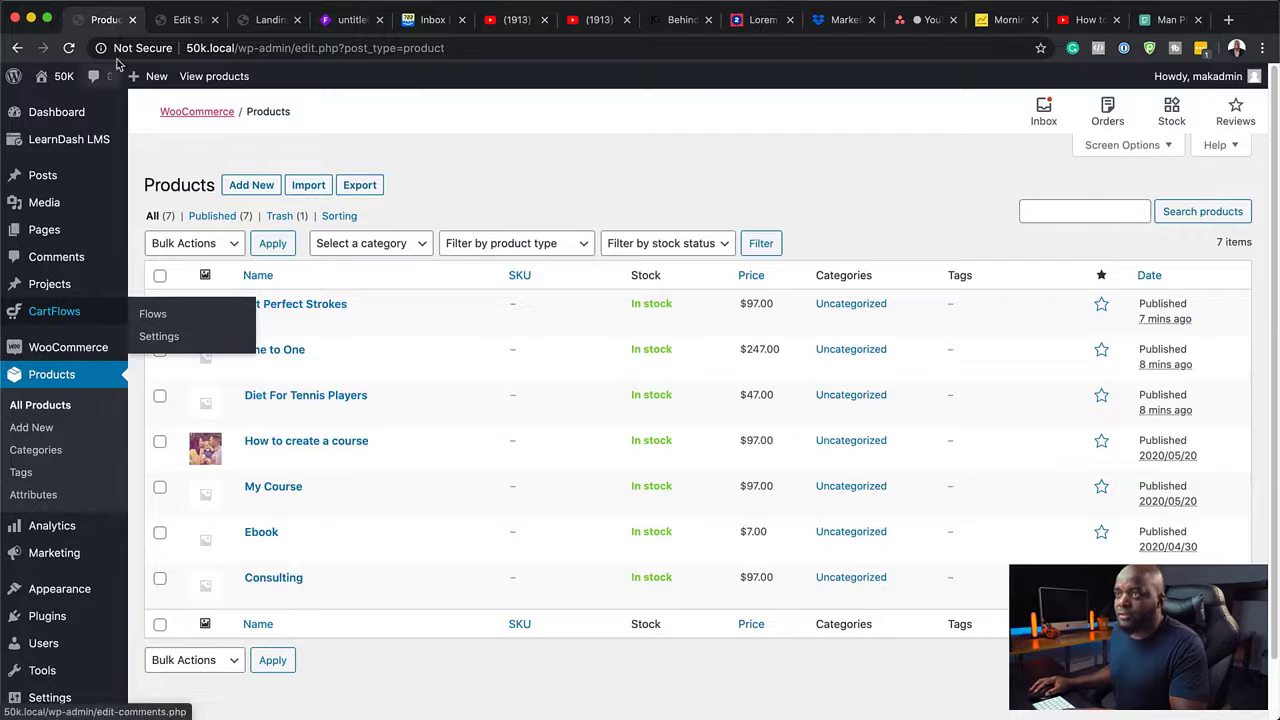
pyautogui.click(183, 22)
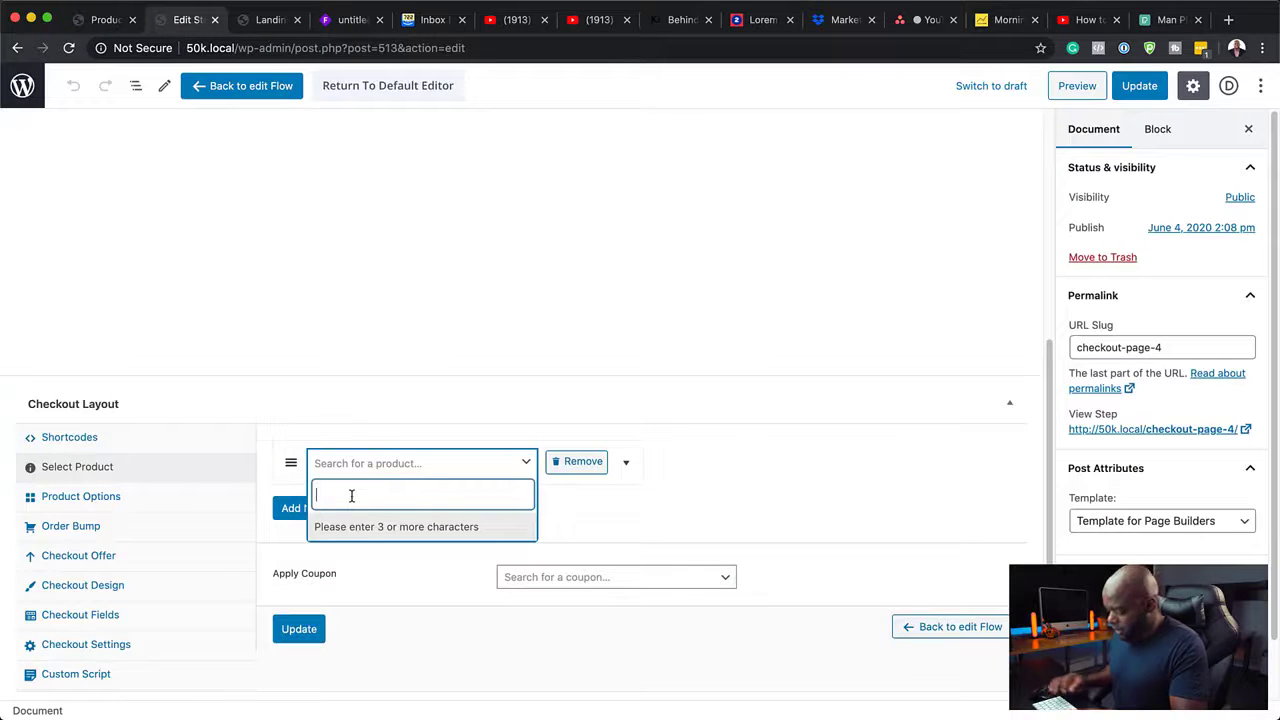
pyautogui.write('die')
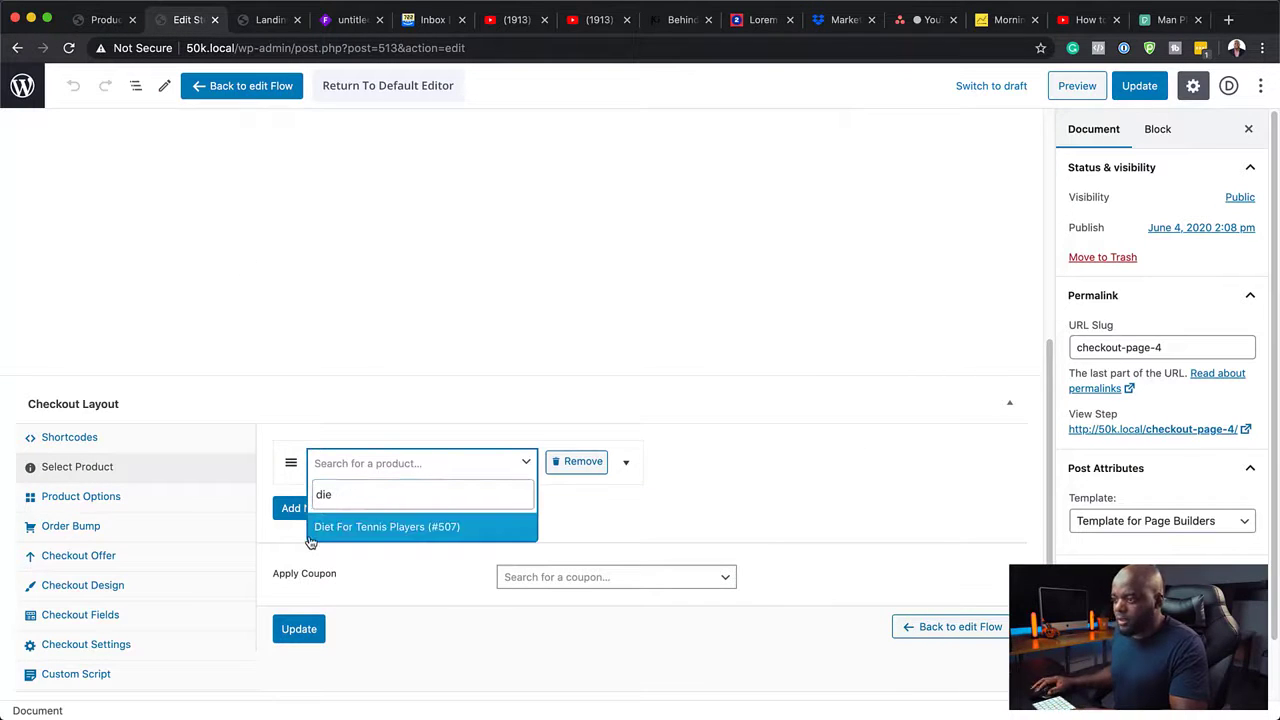
pyautogui.click(353, 527)
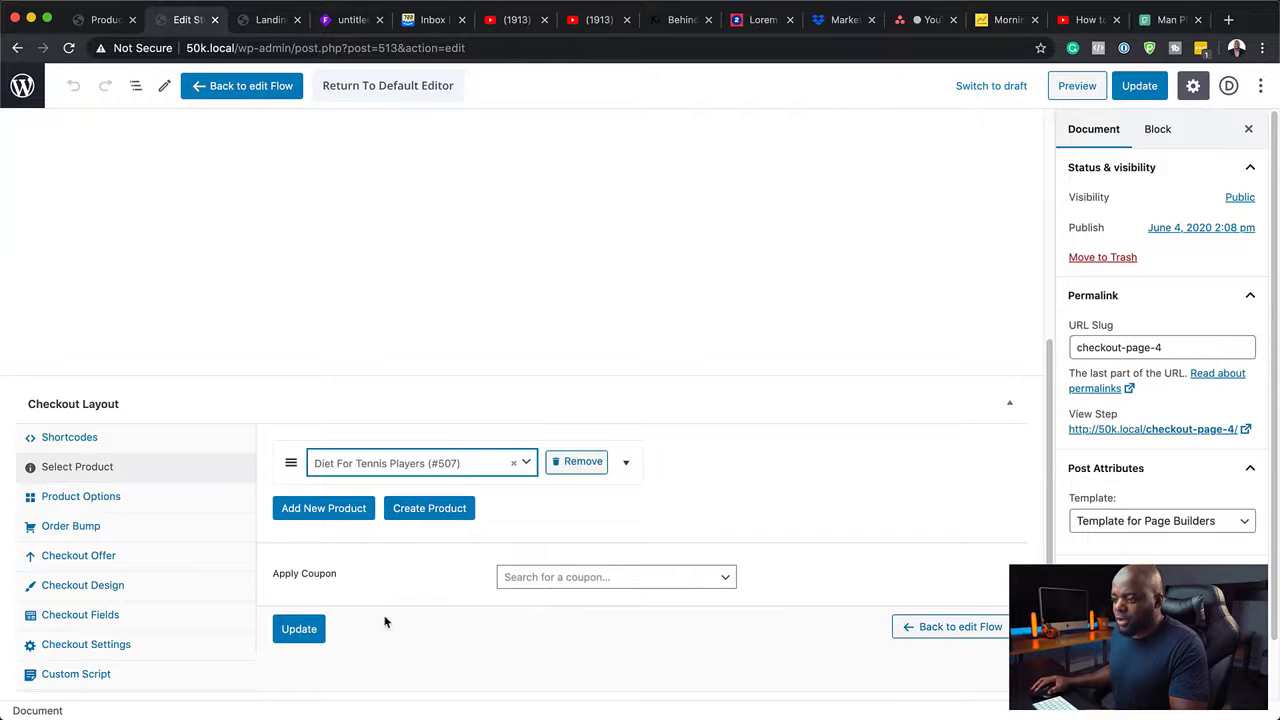
pyautogui.click(300, 628)
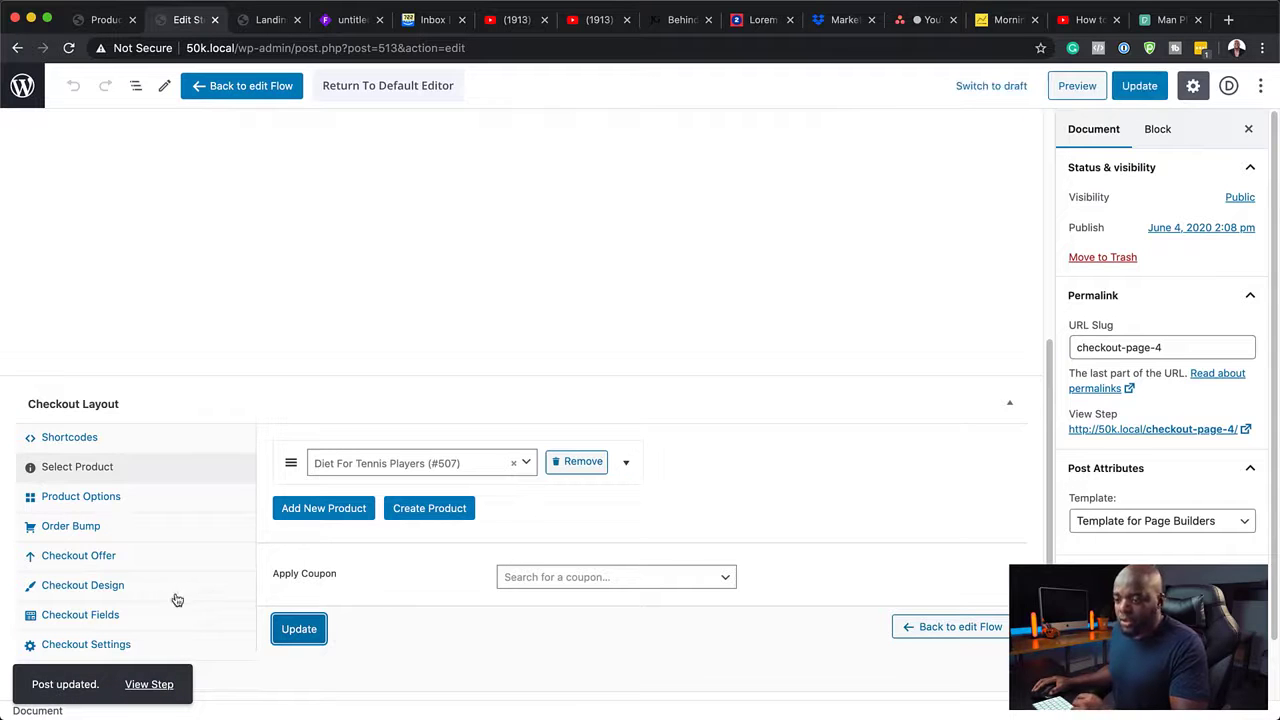
# Enable the custom field editor for the checkout and hide all billing fields except First name and Email address
pyautogui.click(102, 621)
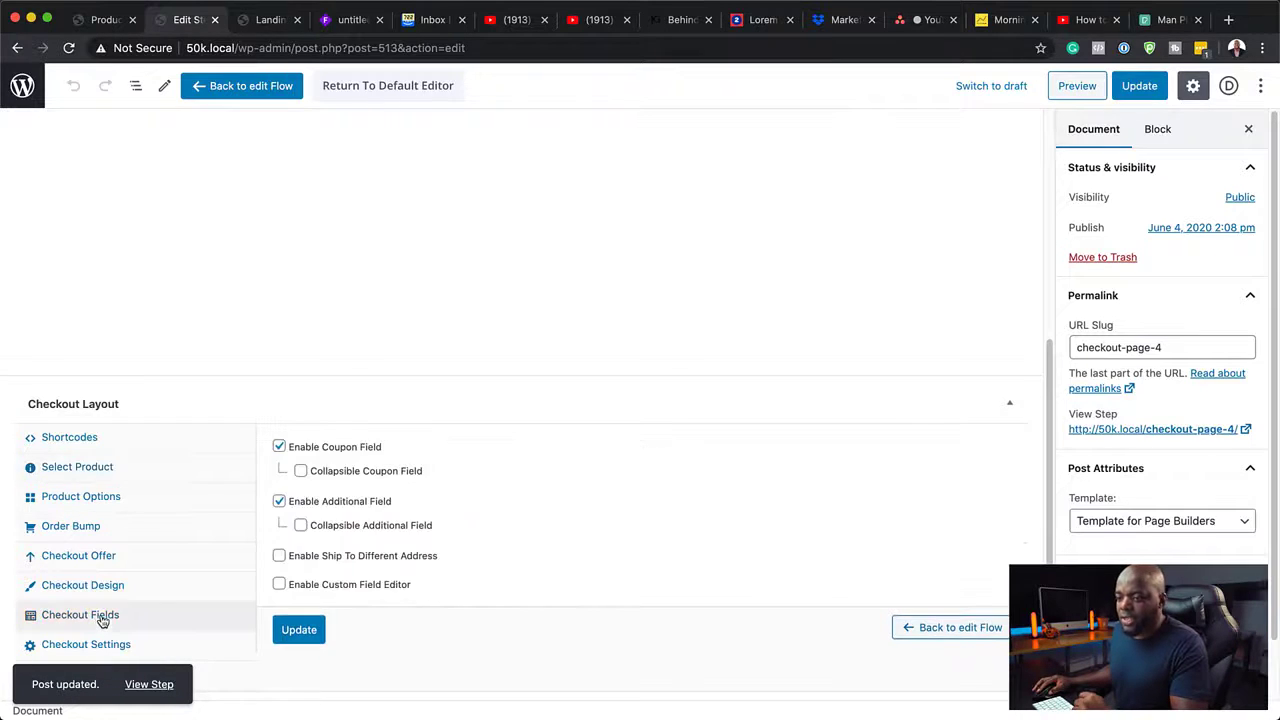
pyautogui.click(280, 585)
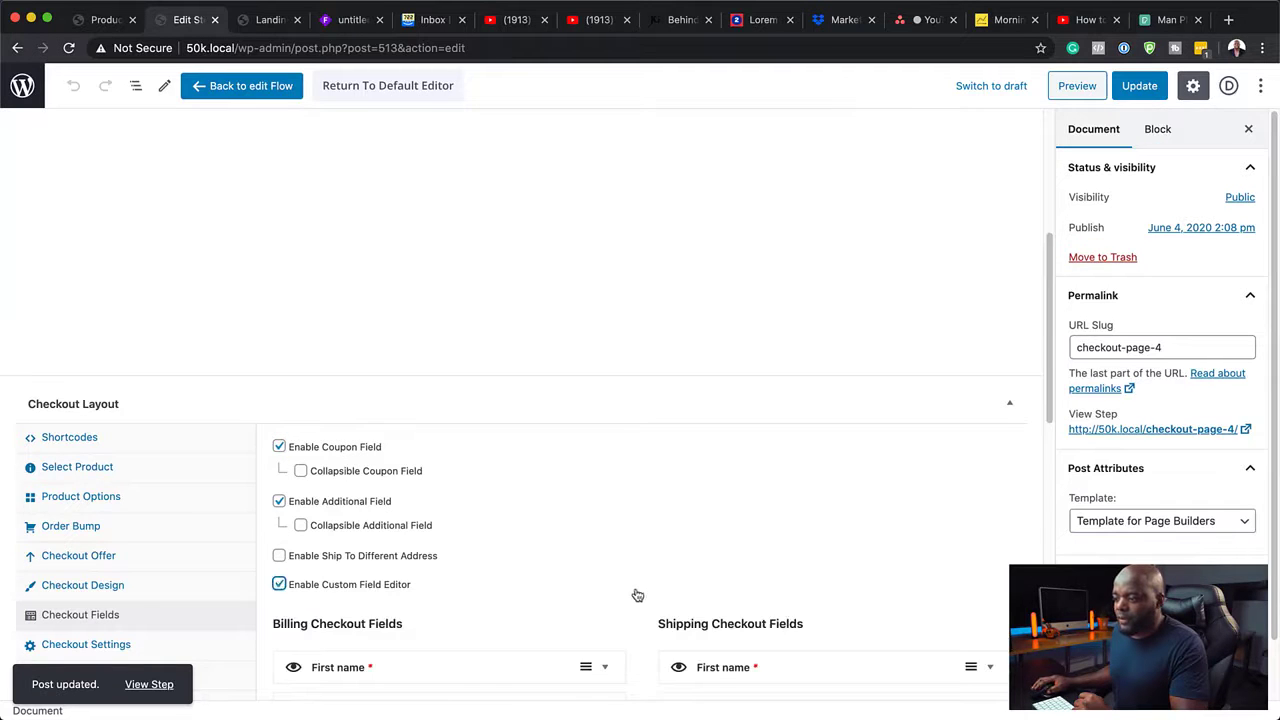
pyautogui.scroll(-5, 637, 595)
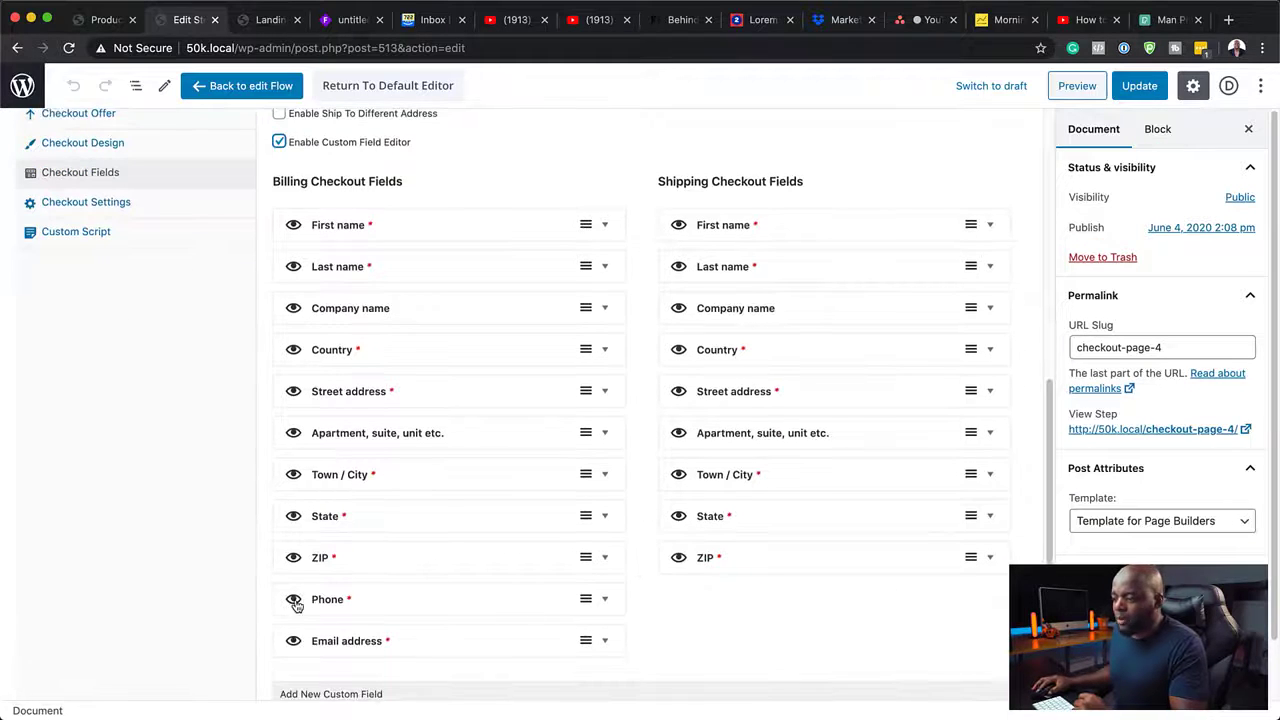
pyautogui.click(294, 601)
pyautogui.click(294, 558)
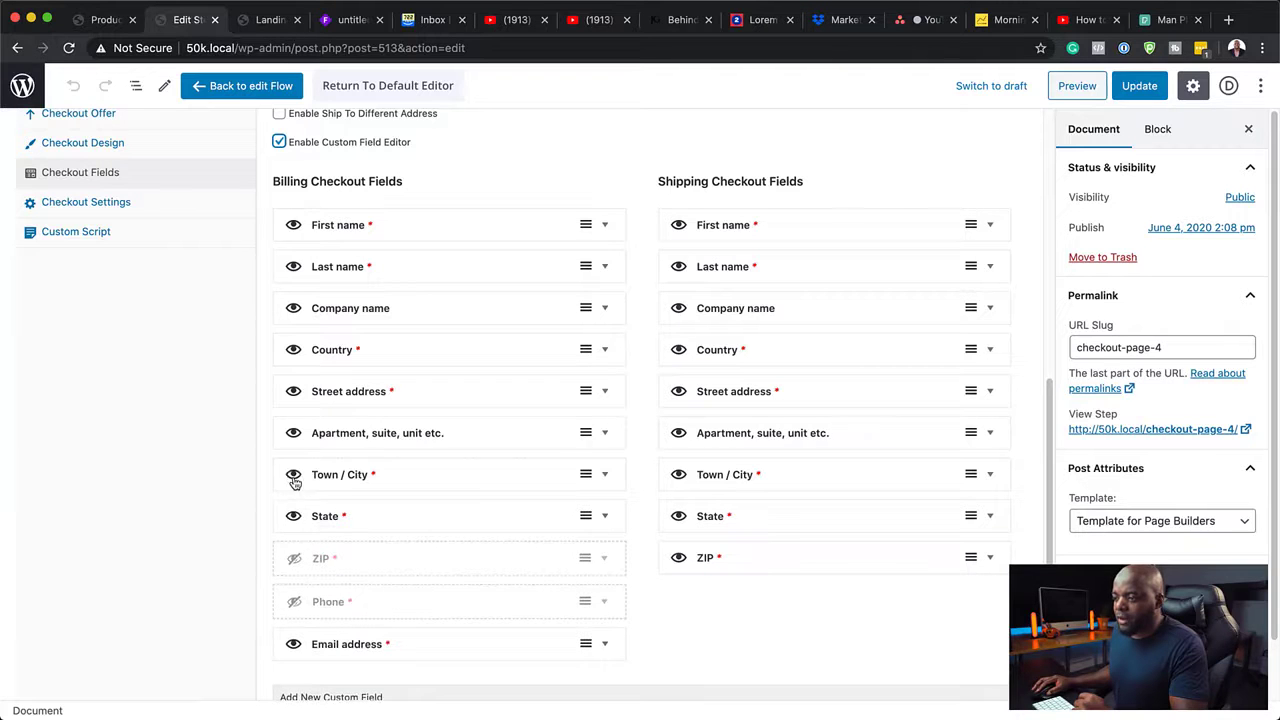
pyautogui.click(294, 475)
pyautogui.click(294, 517)
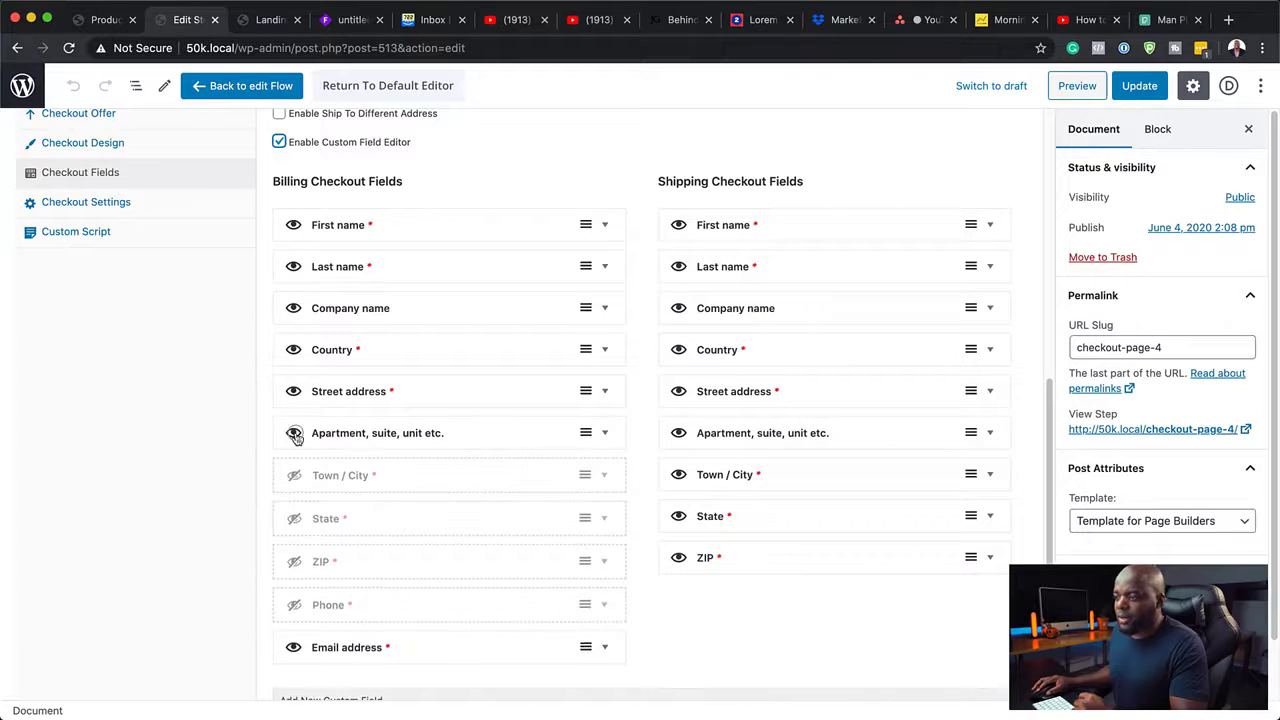
pyautogui.click(294, 433)
pyautogui.click(293, 391)
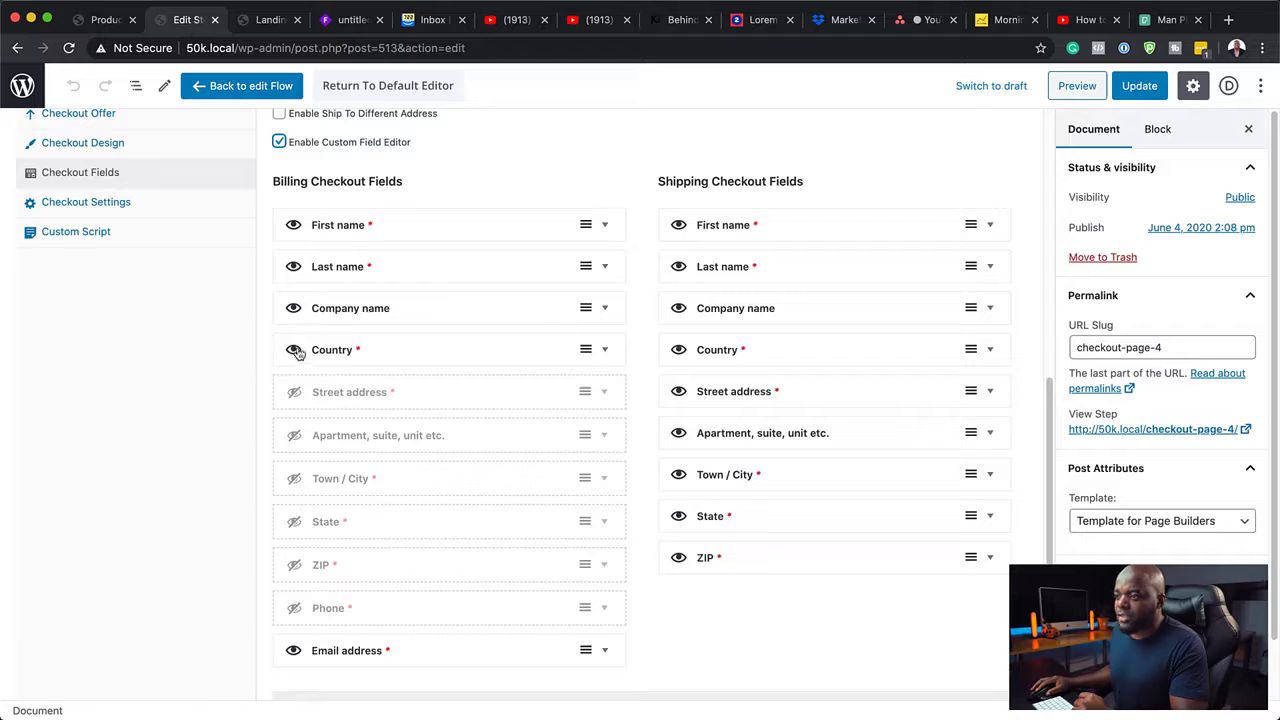
pyautogui.click(294, 349)
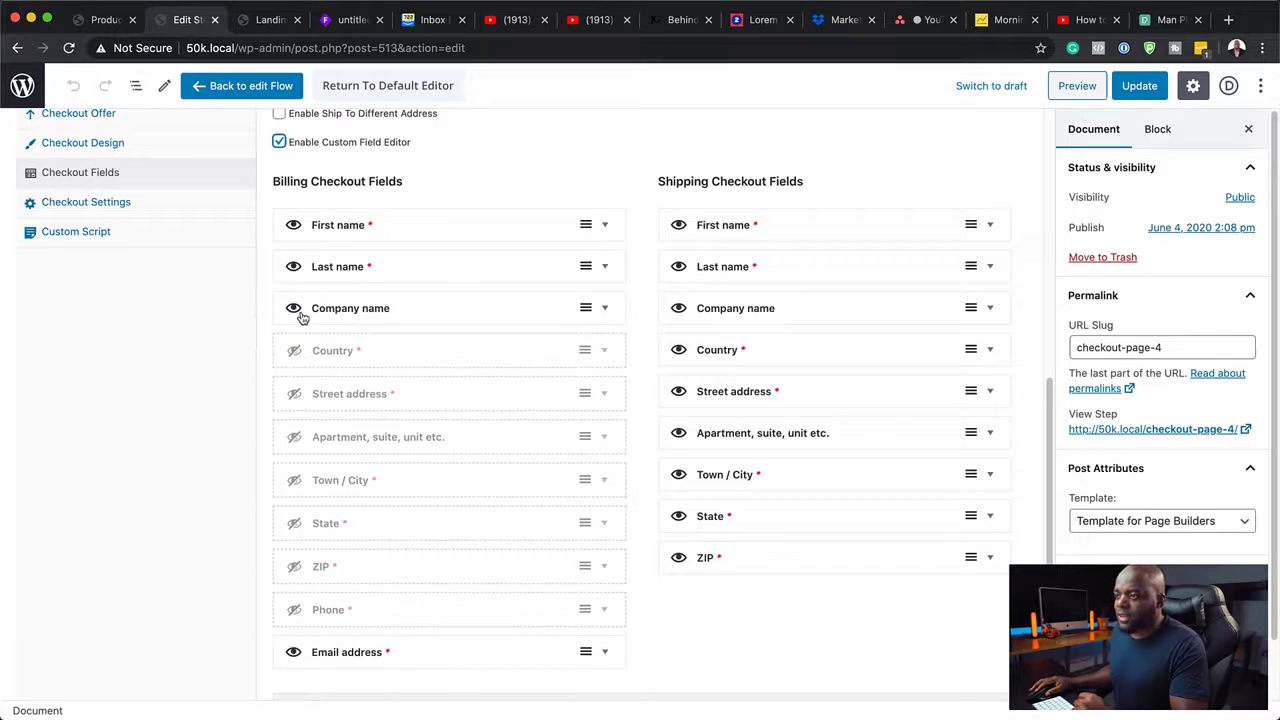
pyautogui.click(294, 309)
pyautogui.click(294, 266)
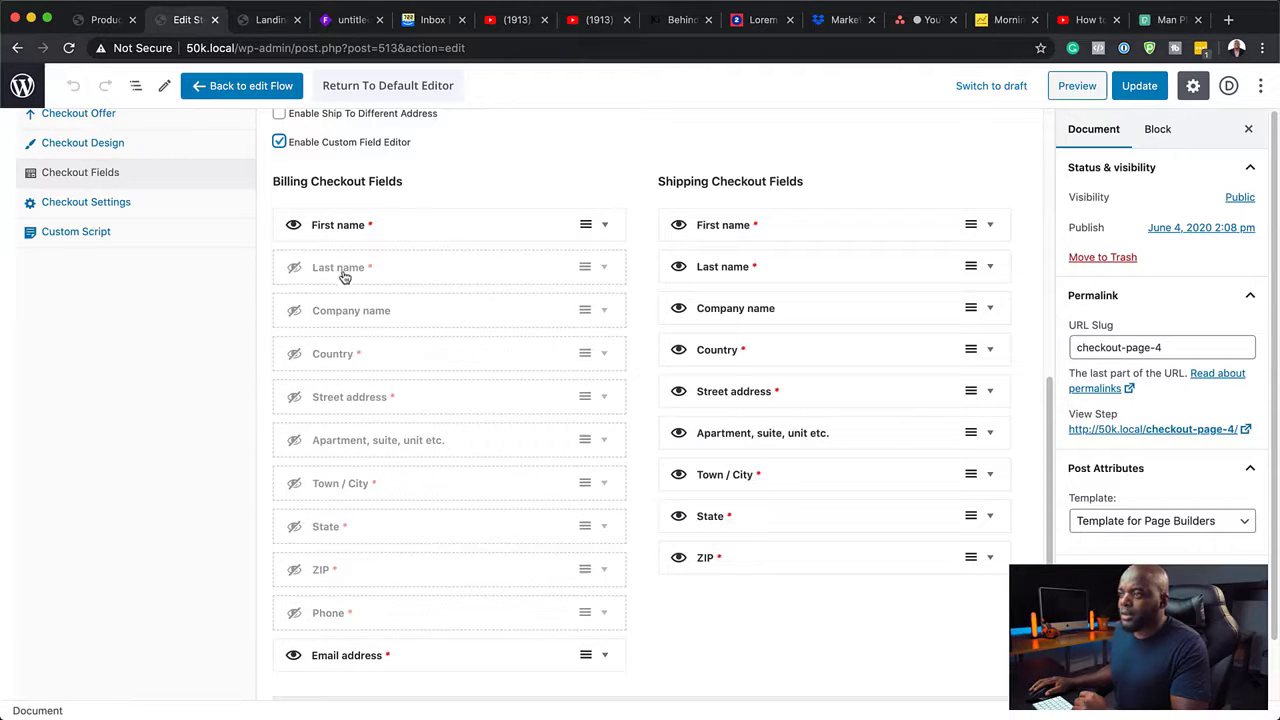
# Place the Email address billing field directly below First name, set First name's field width to 100%, and update the checkout step
pyautogui.moveTo(449, 665); pyautogui.dragTo(436, 266)
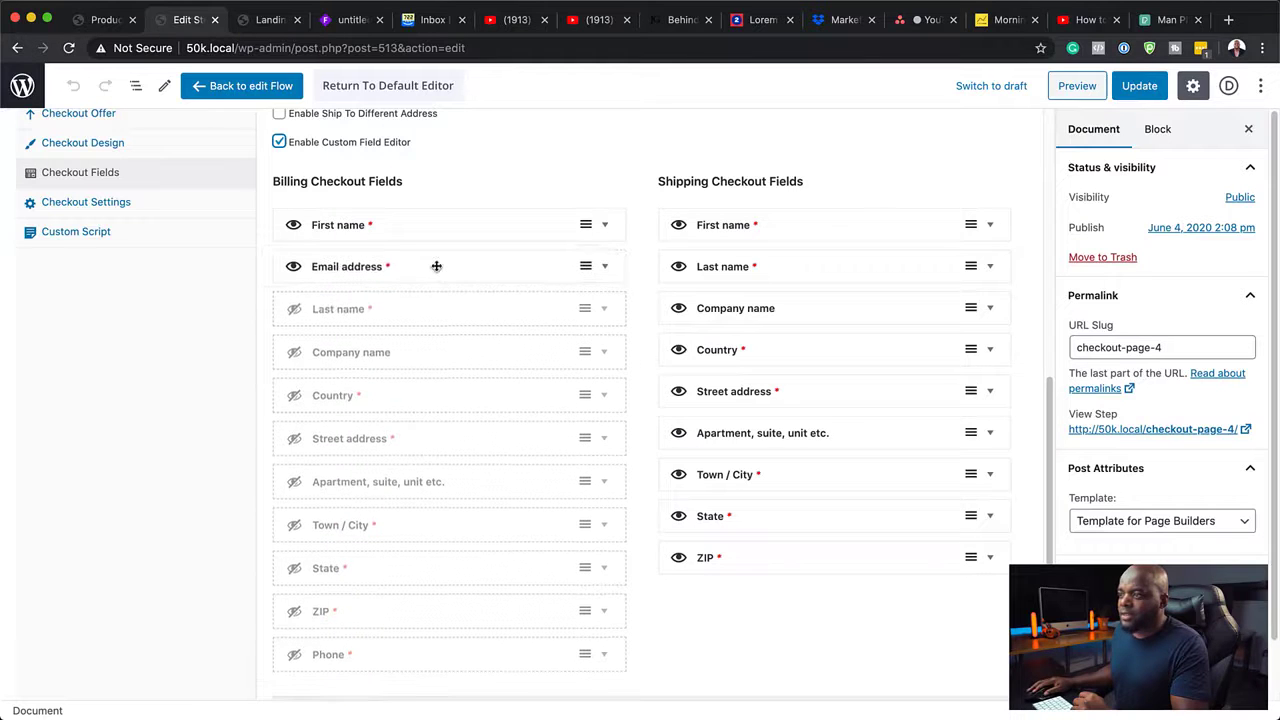
pyautogui.click(606, 226)
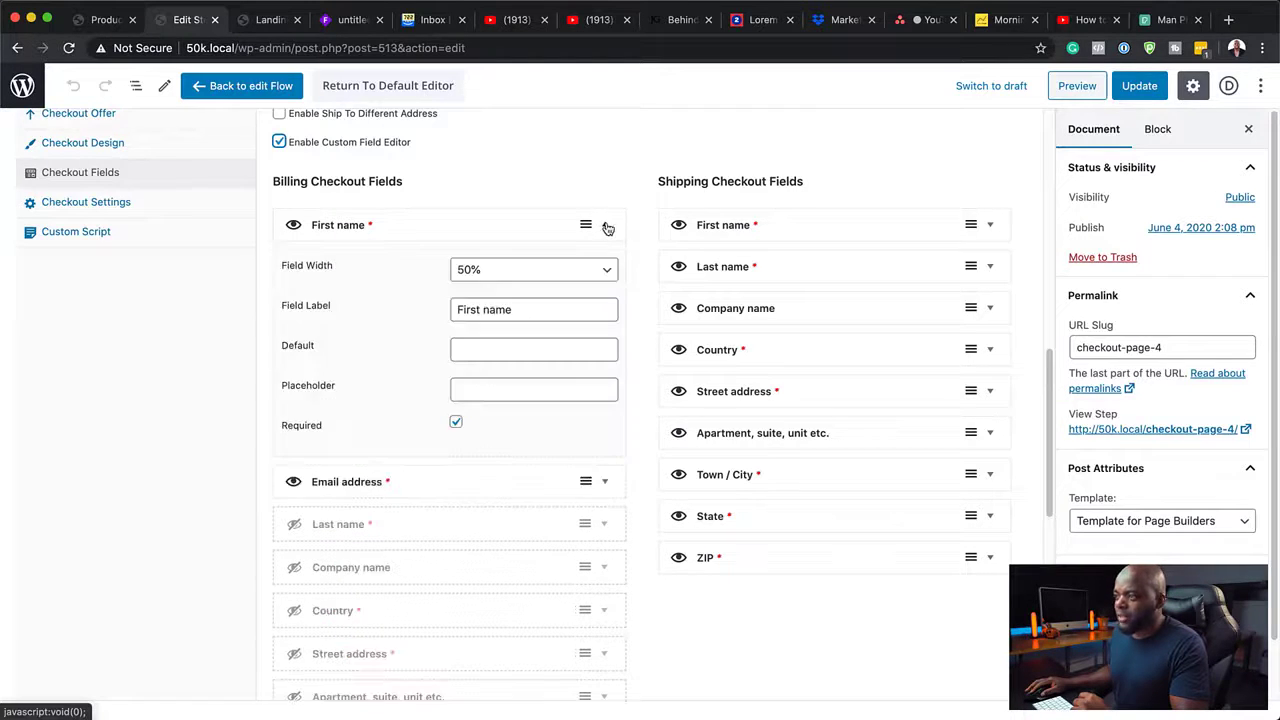
pyautogui.click(533, 272)
pyautogui.click(533, 286)
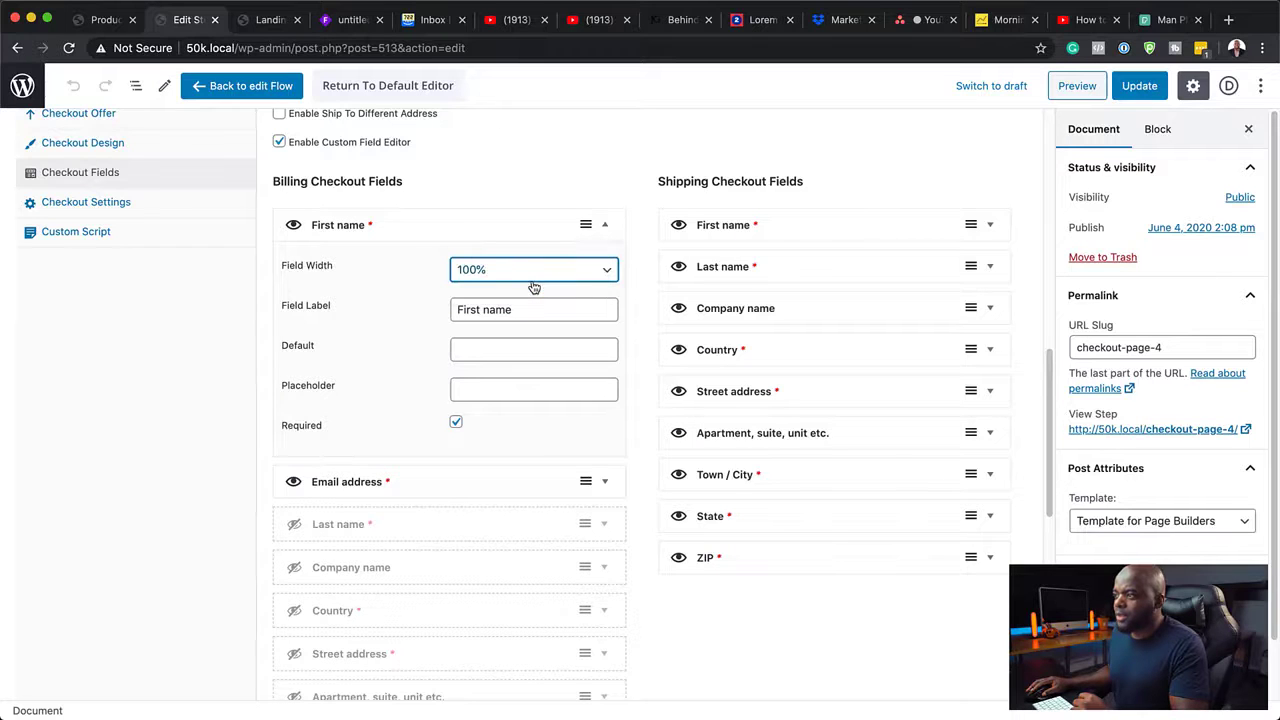
pyautogui.click(1139, 86)
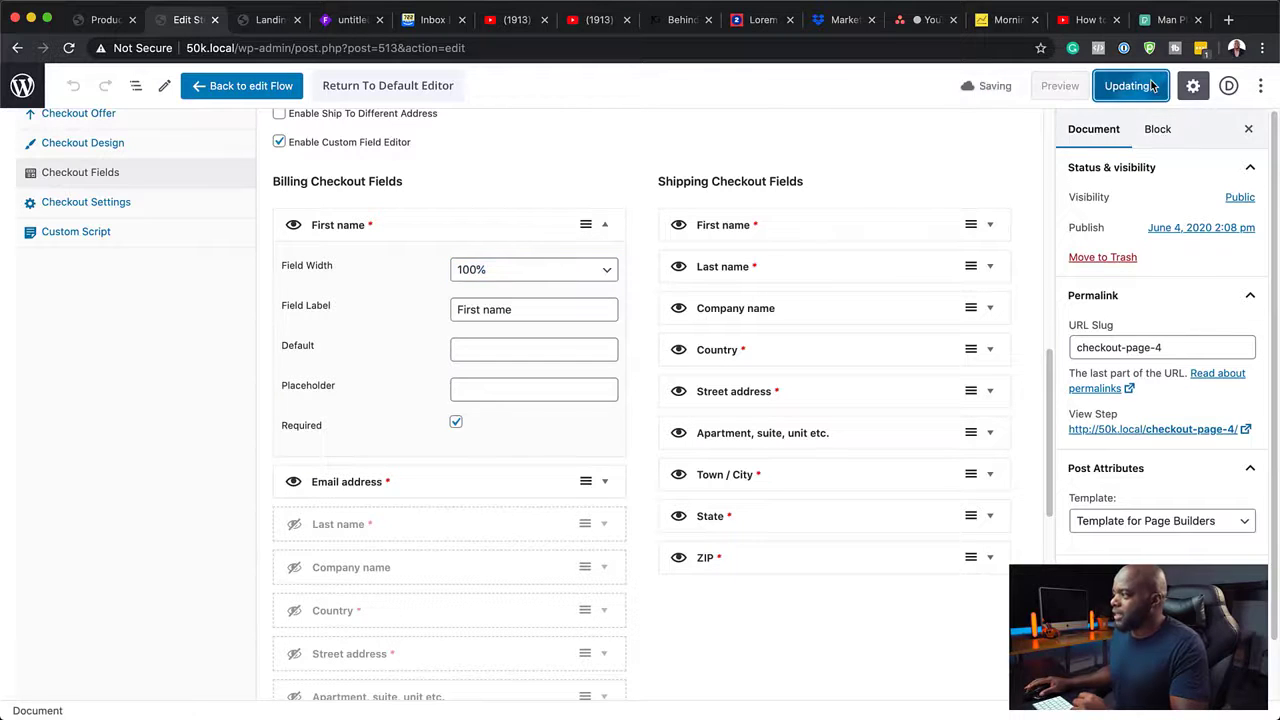
pyautogui.click(270, 20)
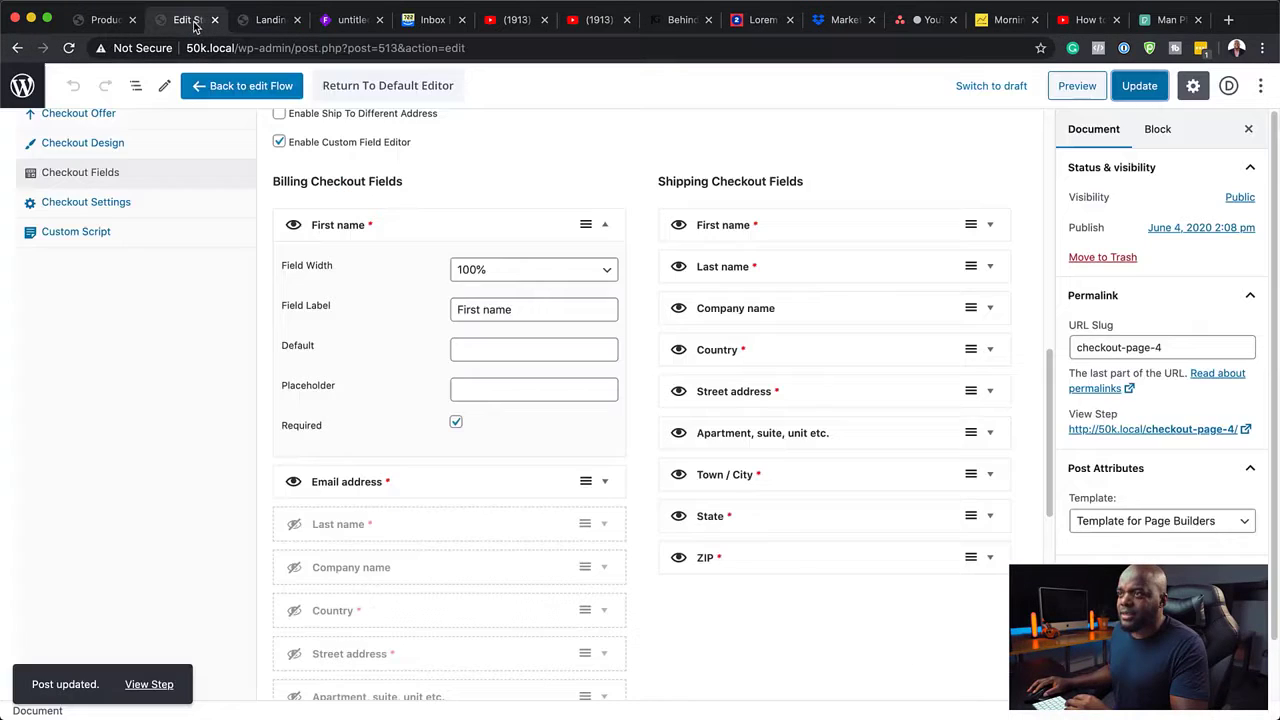
pyautogui.click(190, 19)
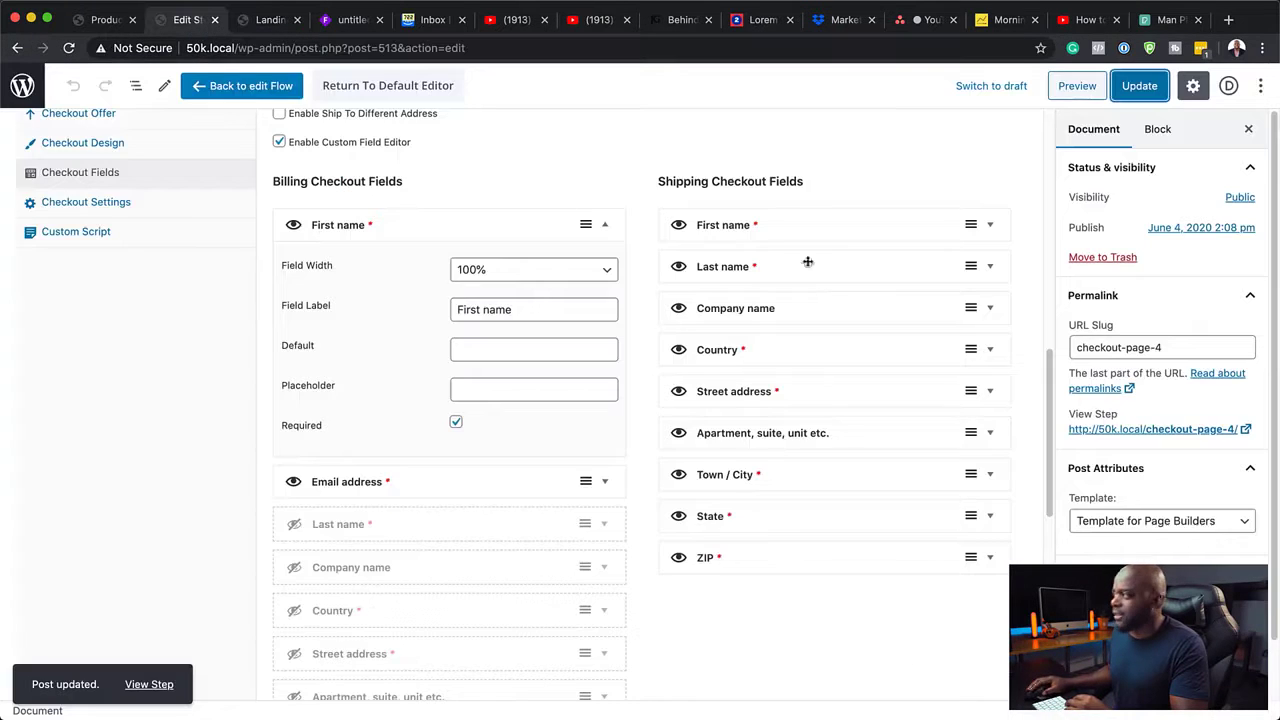
# Update the Checkout Page step again to save its simplified billing fields
pyautogui.scroll(15, 808, 262)
pyautogui.click(1143, 86)
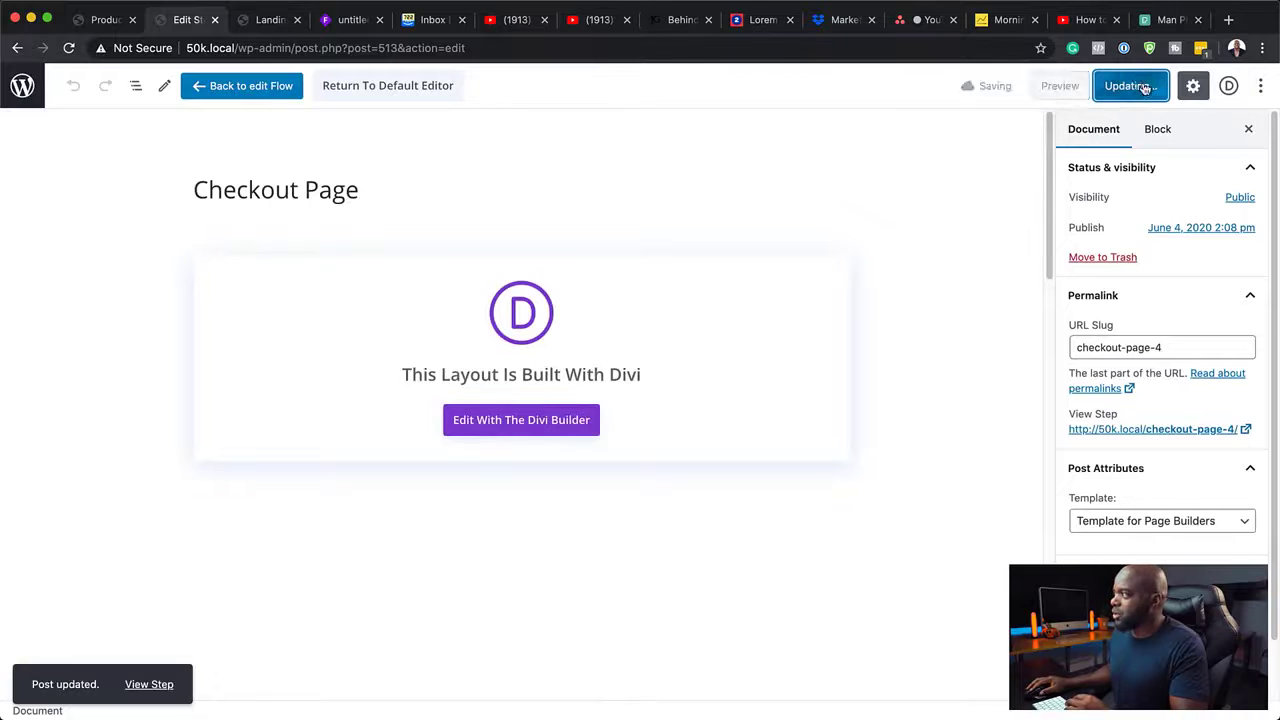
pyautogui.click(497, 423)
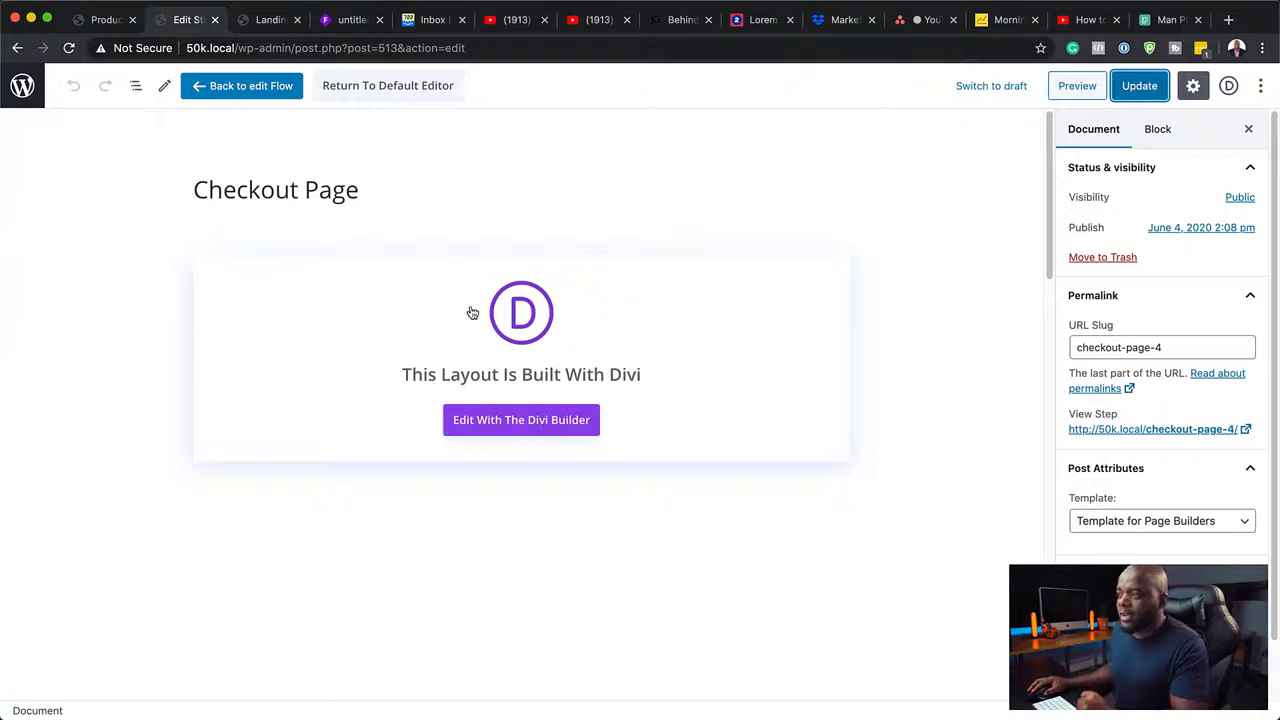
# Reload the live landing page and follow its Get Started link to inspect the checkout form and order summary
pyautogui.click(263, 20)
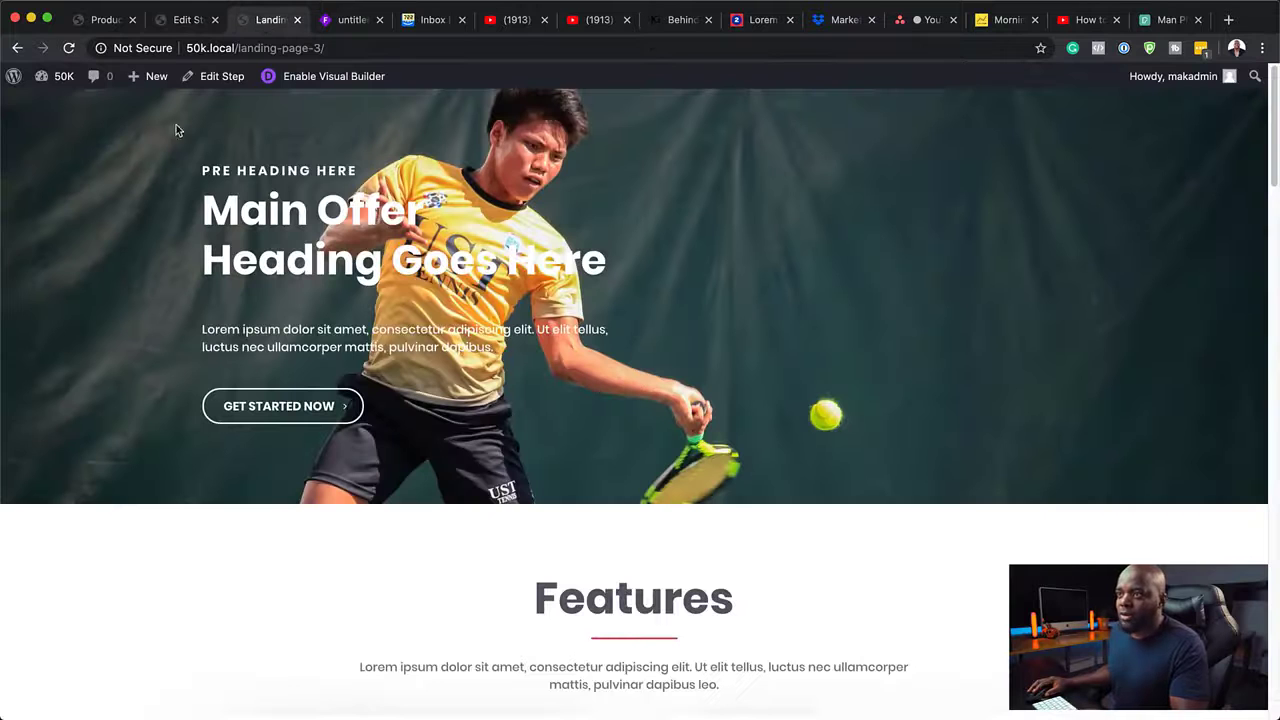
pyautogui.click(69, 48)
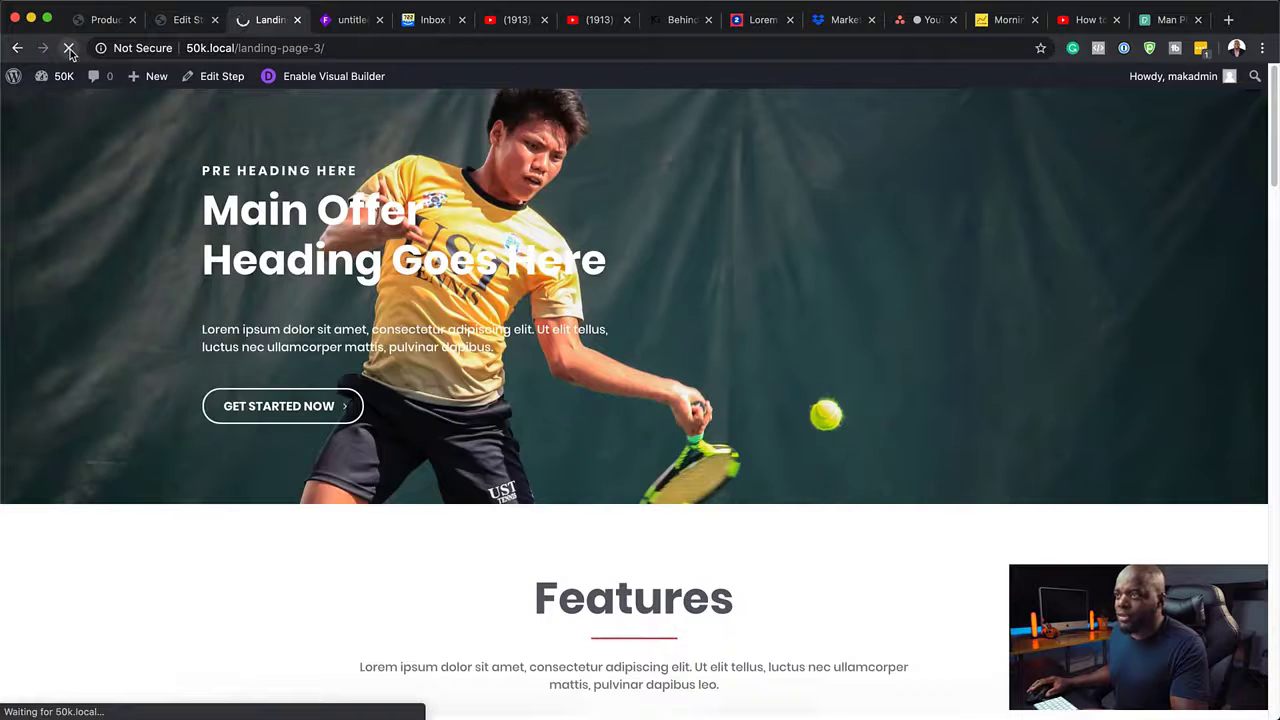
pyautogui.click(296, 413)
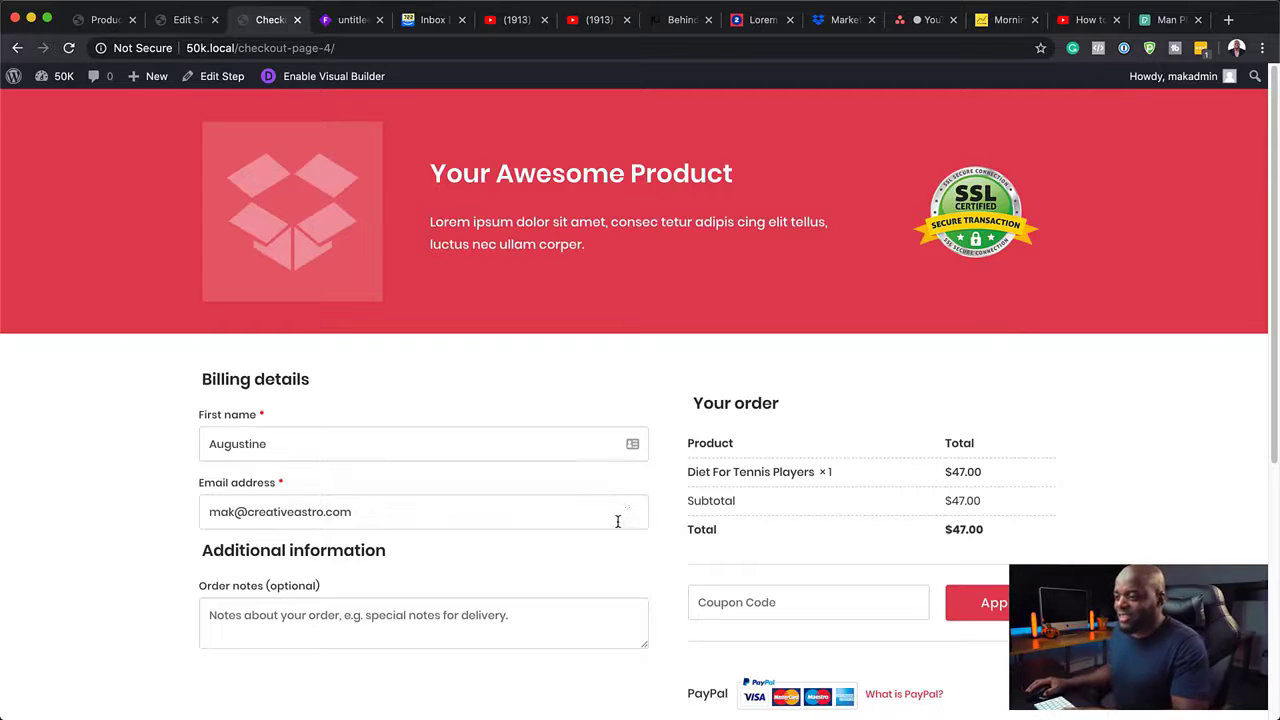
pyautogui.scroll(-3, 628, 517)
pyautogui.scroll(3, 627, 511)
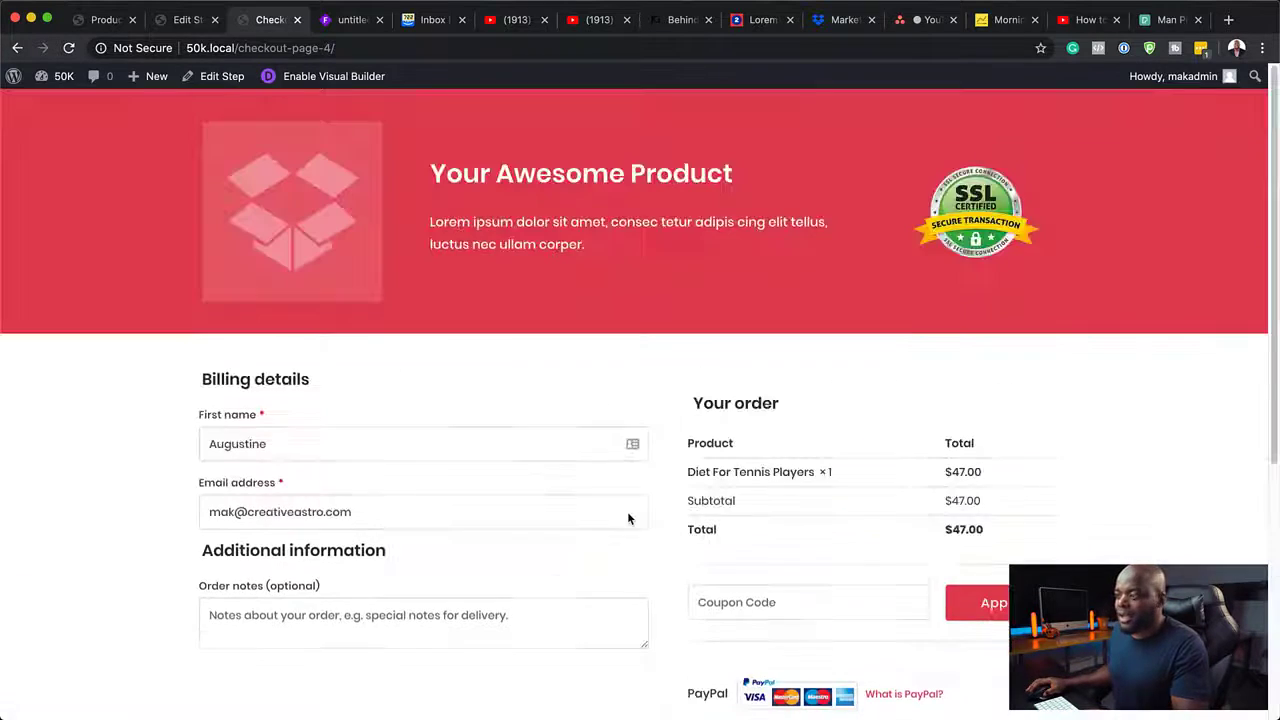
# Return from the Checkout Page step to the Tennis Course flow's step overview
pyautogui.click(103, 19)
pyautogui.click(188, 19)
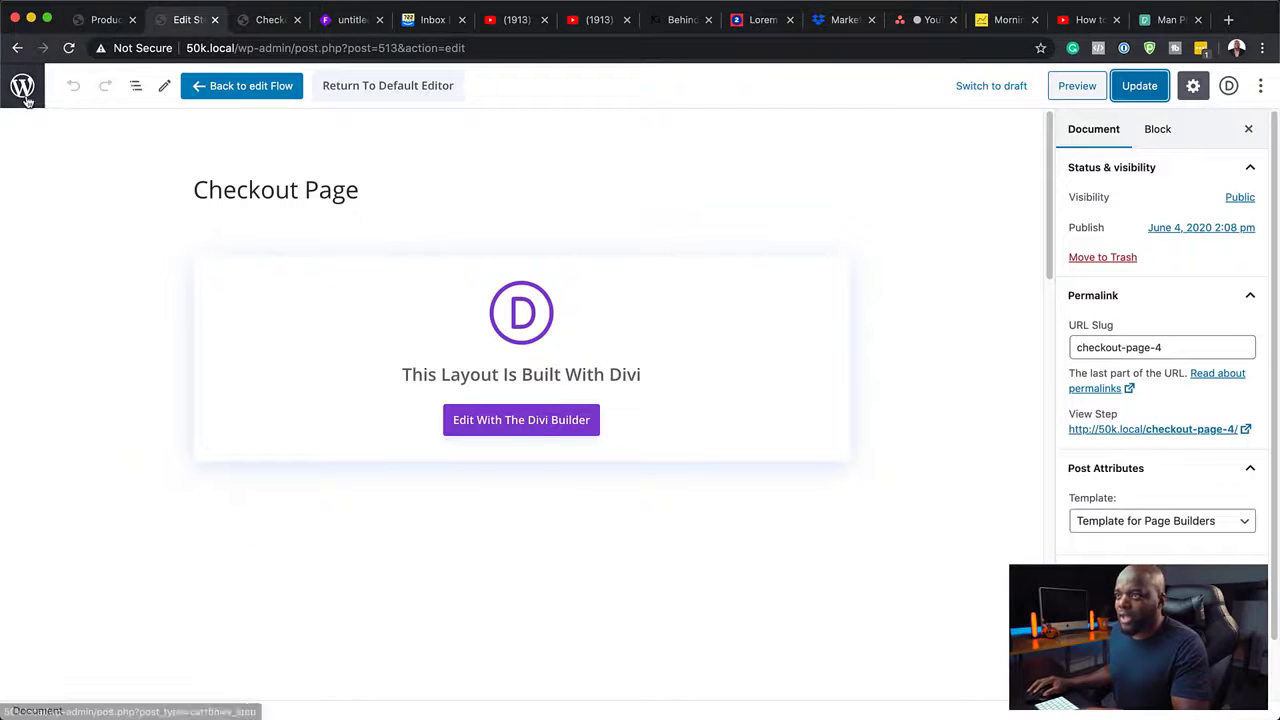
pyautogui.click(251, 93)
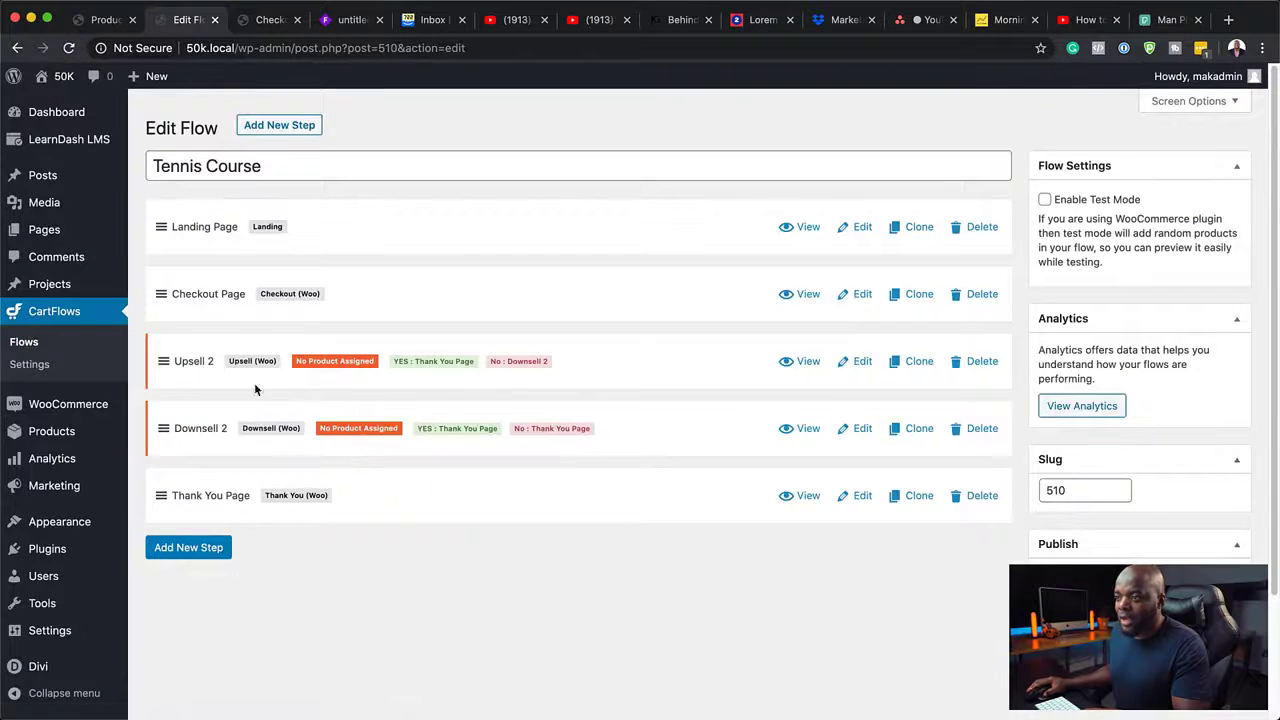
# Check the upsell in the Whimsical funnel diagram and sort the WooCommerce product list by name in descending order
pyautogui.click(345, 19)
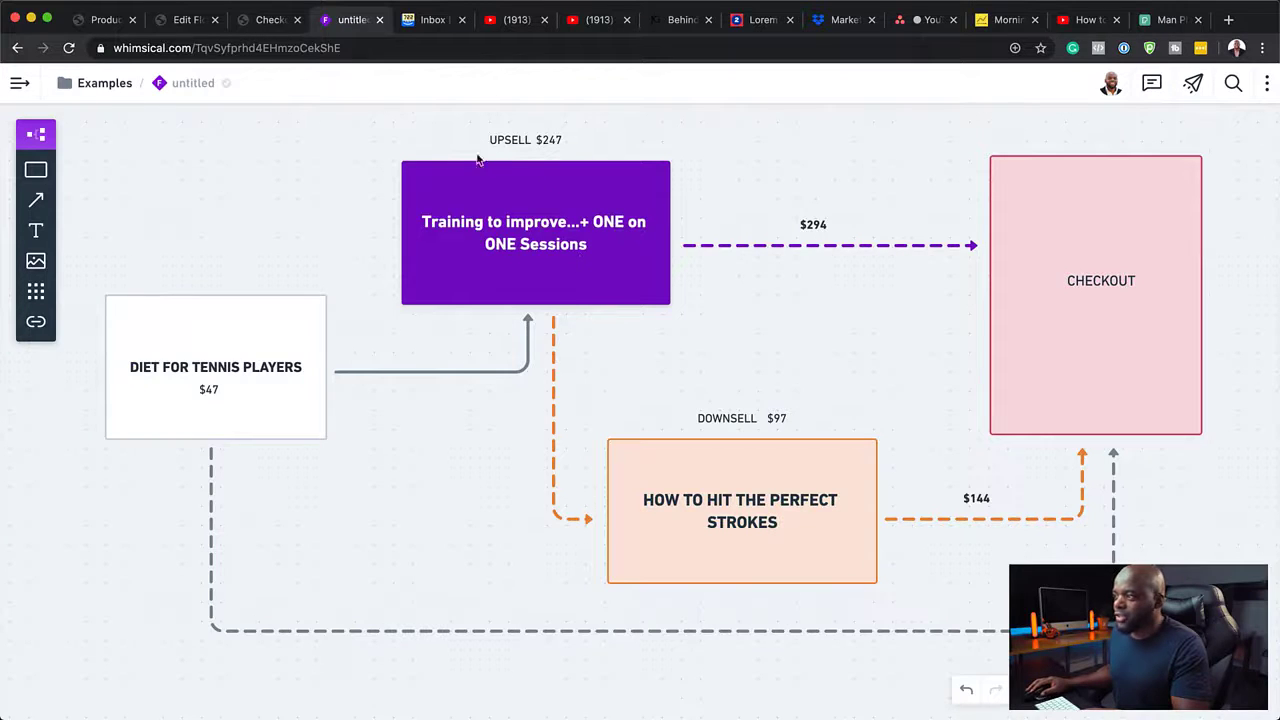
pyautogui.click(130, 24)
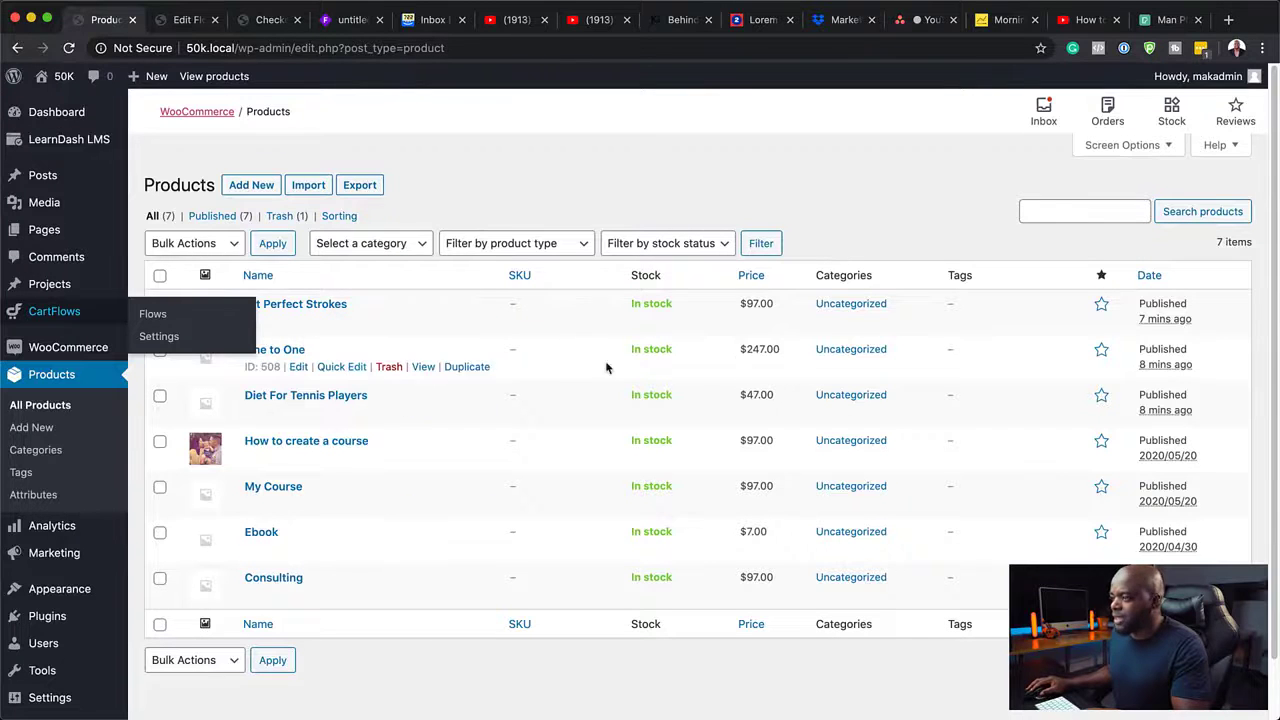
pyautogui.click(405, 279)
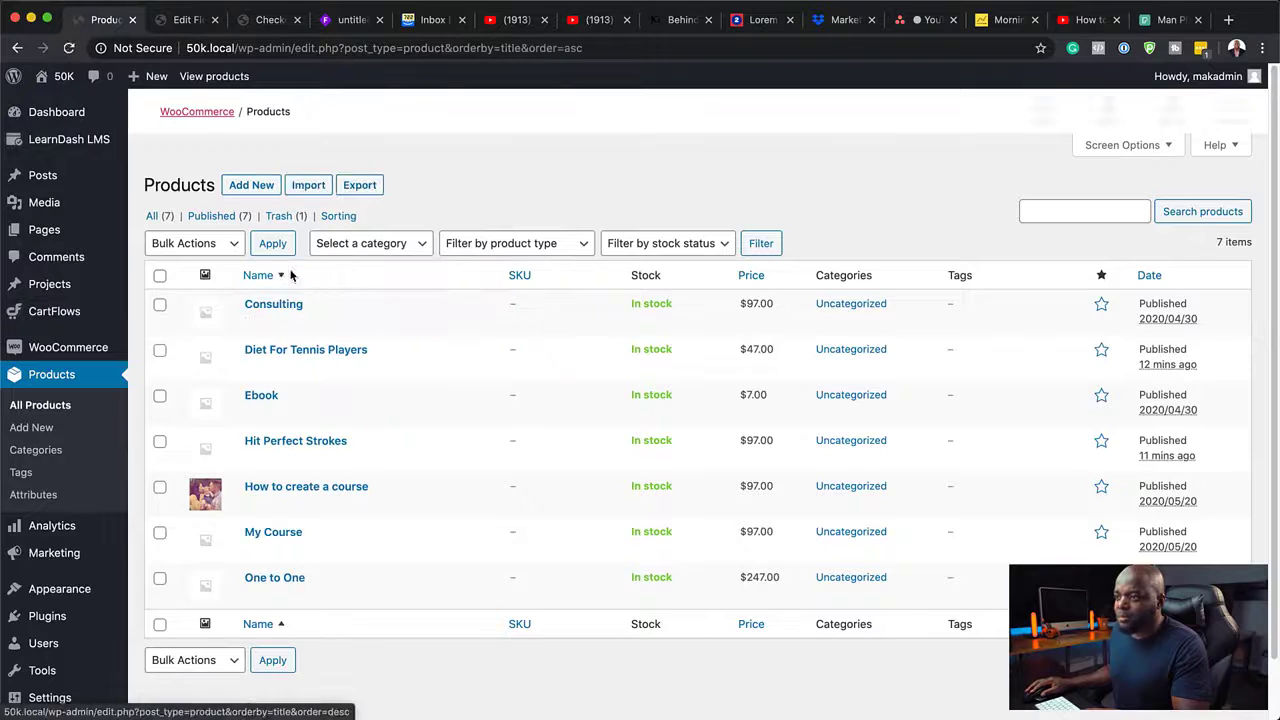
pyautogui.click(346, 280)
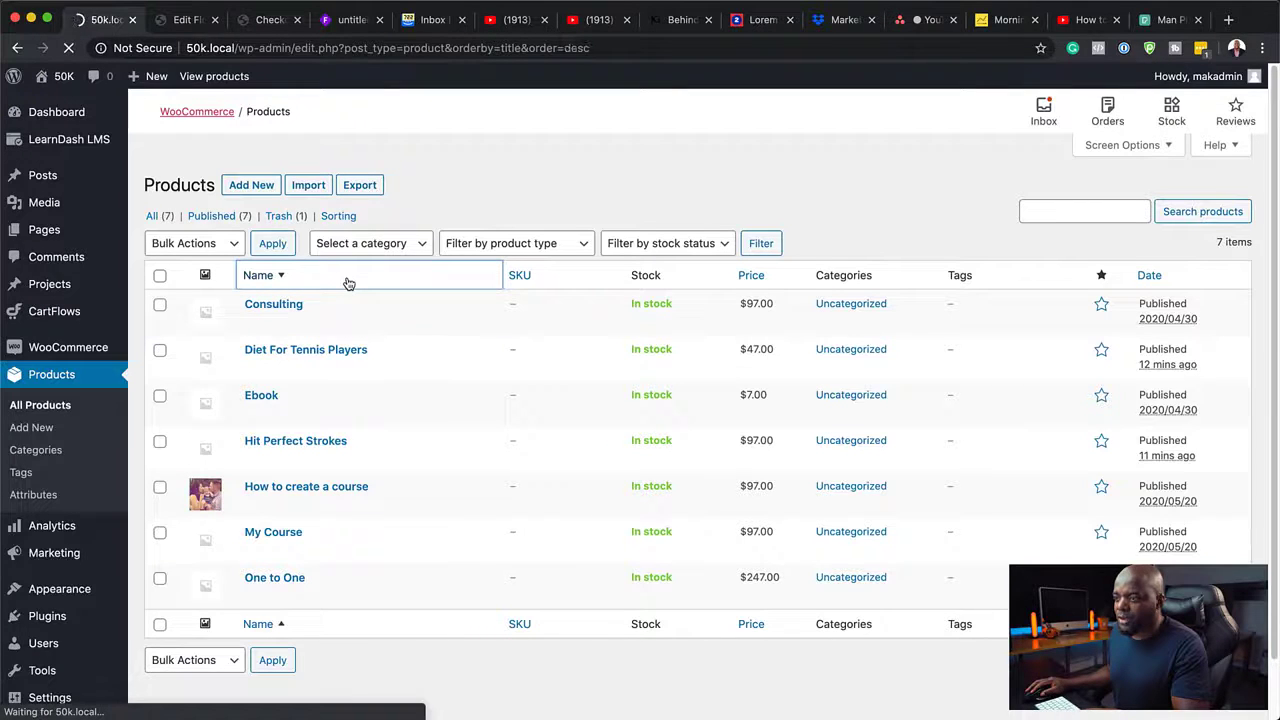
# Open the flow's Upsell 2 step, assign the One to One product to it, and update the step
pyautogui.click(189, 24)
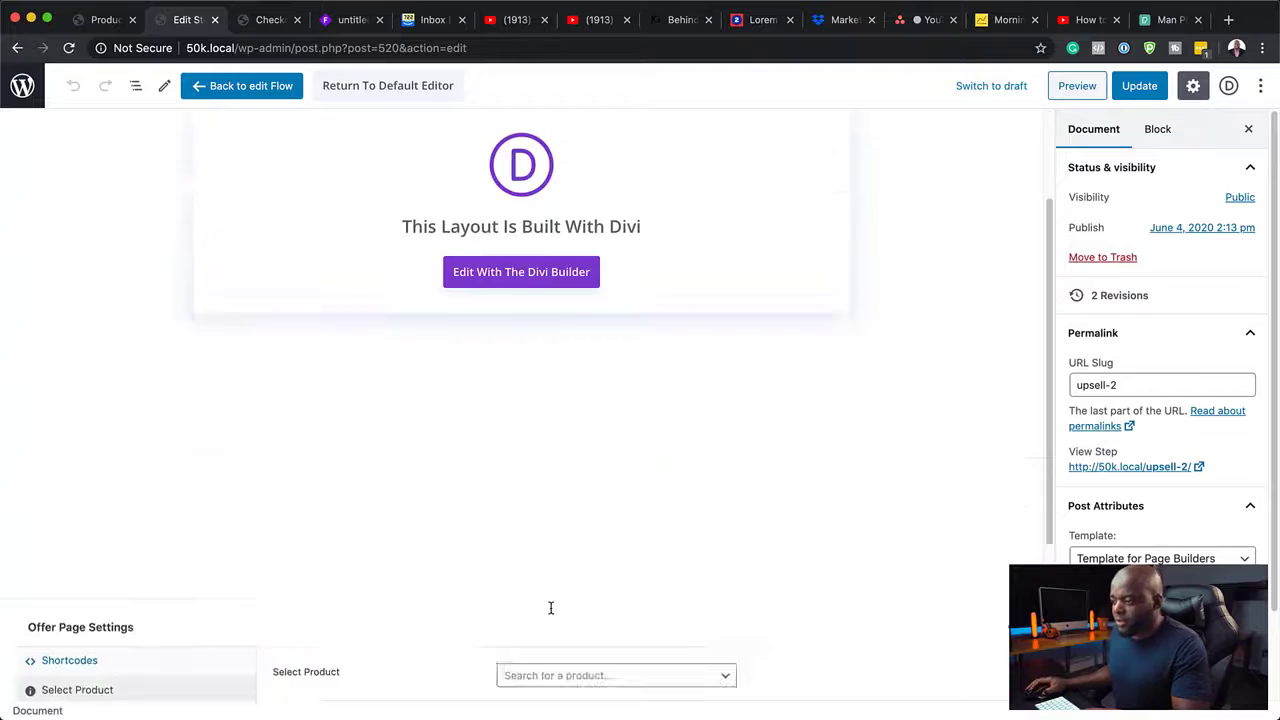
pyautogui.scroll(-3, 550, 608)
pyautogui.click(564, 423)
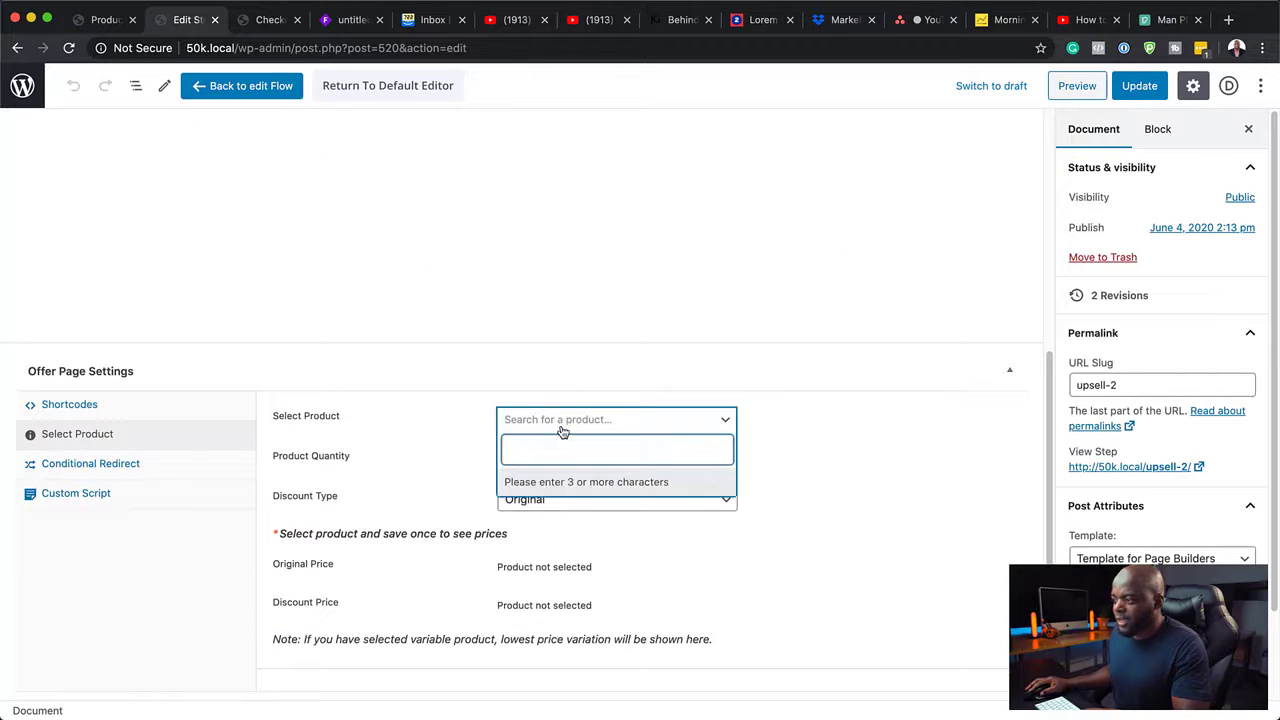
pyautogui.write('one')
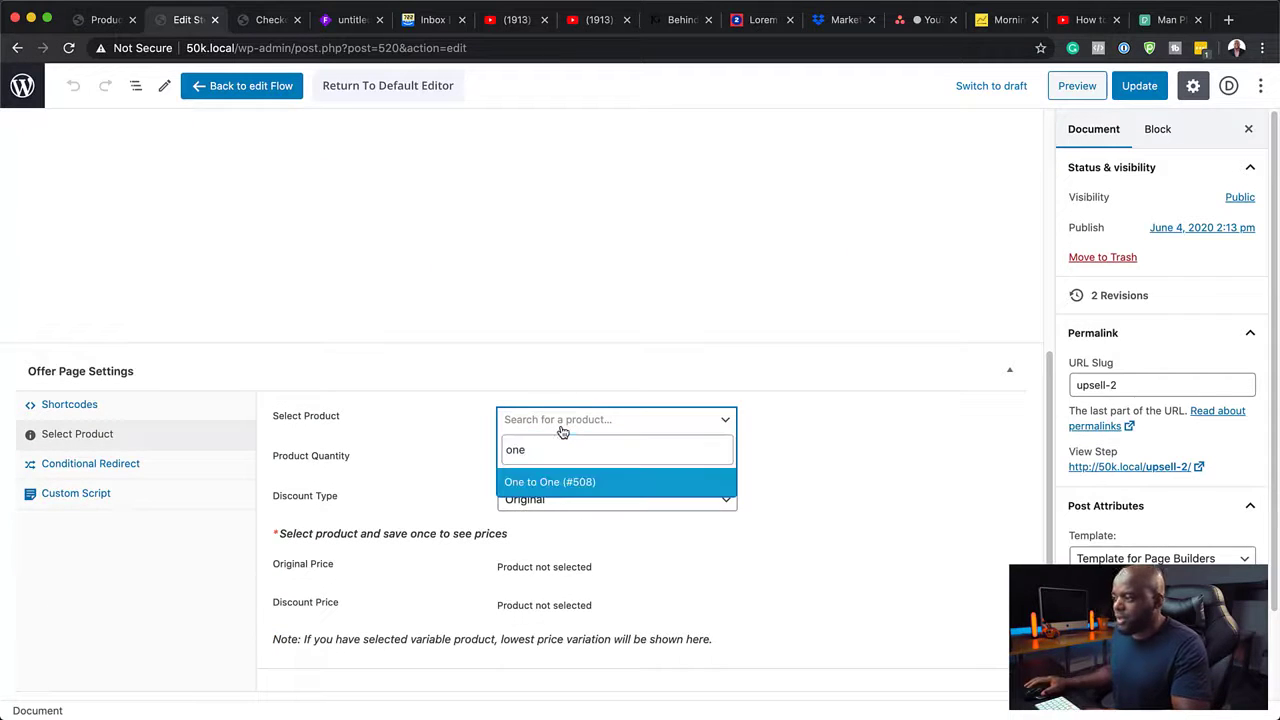
pyautogui.click(551, 479)
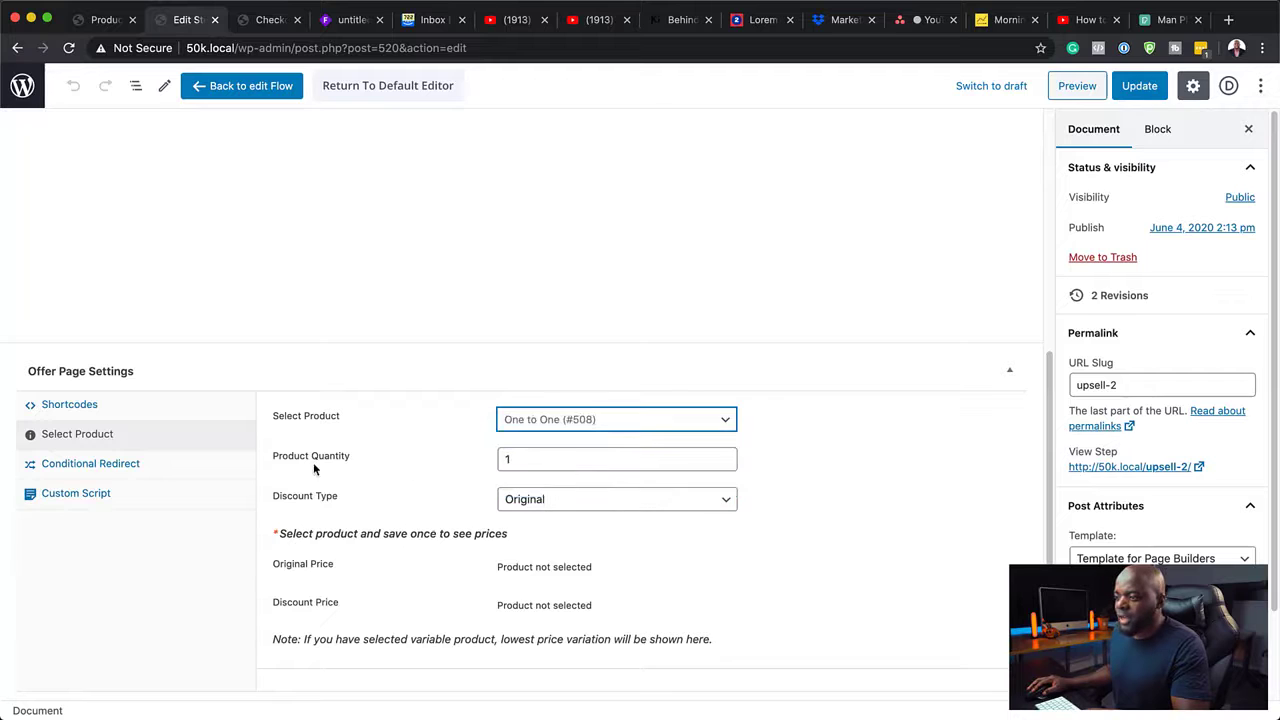
pyautogui.click(1143, 88)
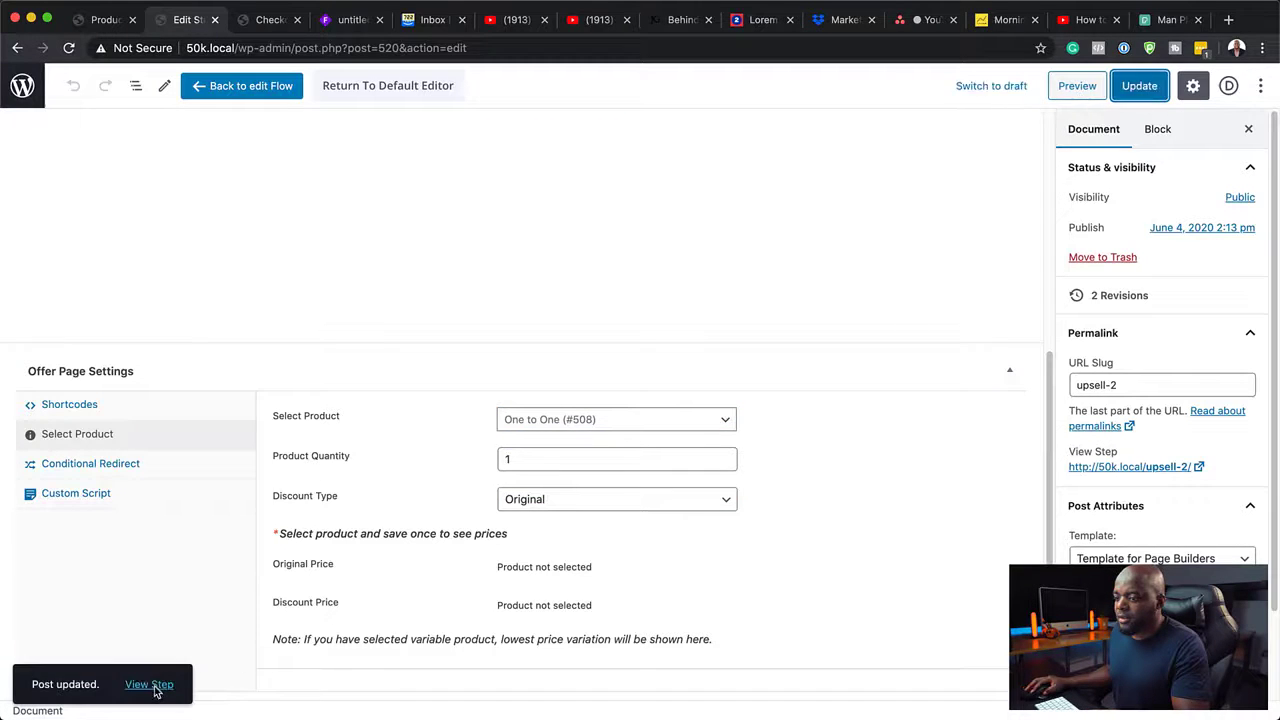
# View the live Upsell 2 page and compare its offer text with the product list and funnel diagram
pyautogui.click(153, 690)
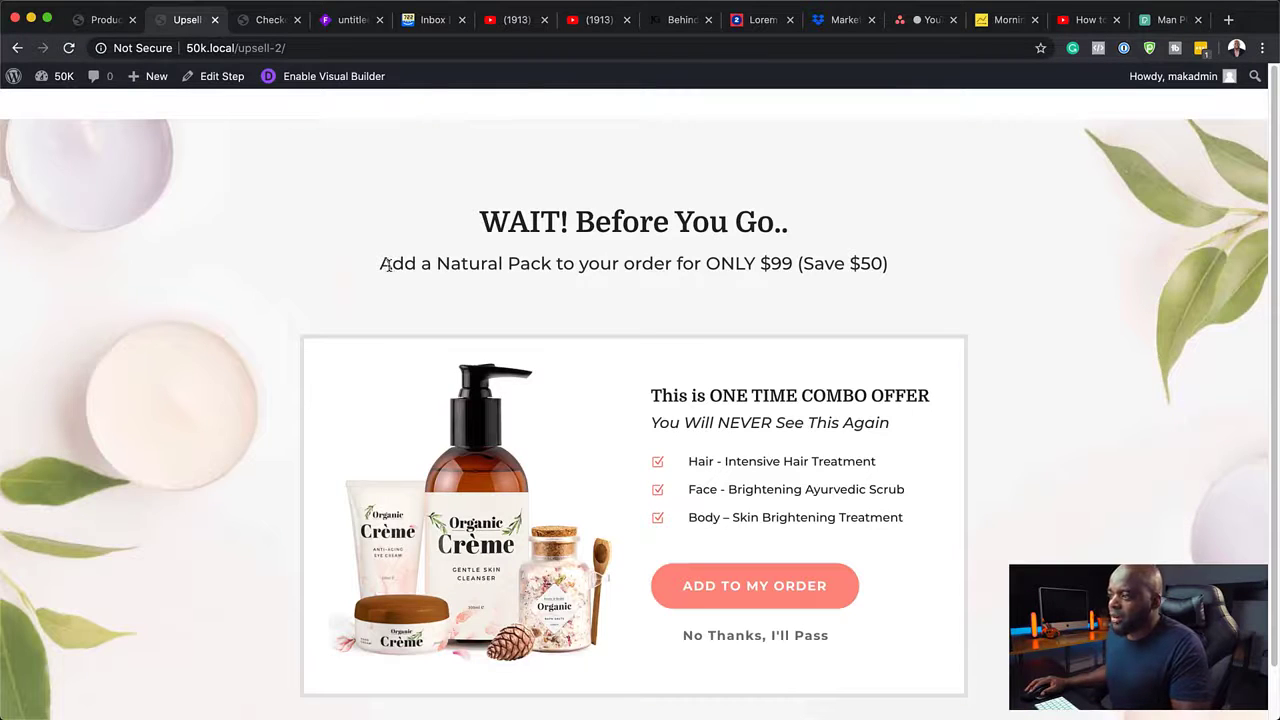
pyautogui.moveTo(380, 264); pyautogui.dragTo(752, 265)
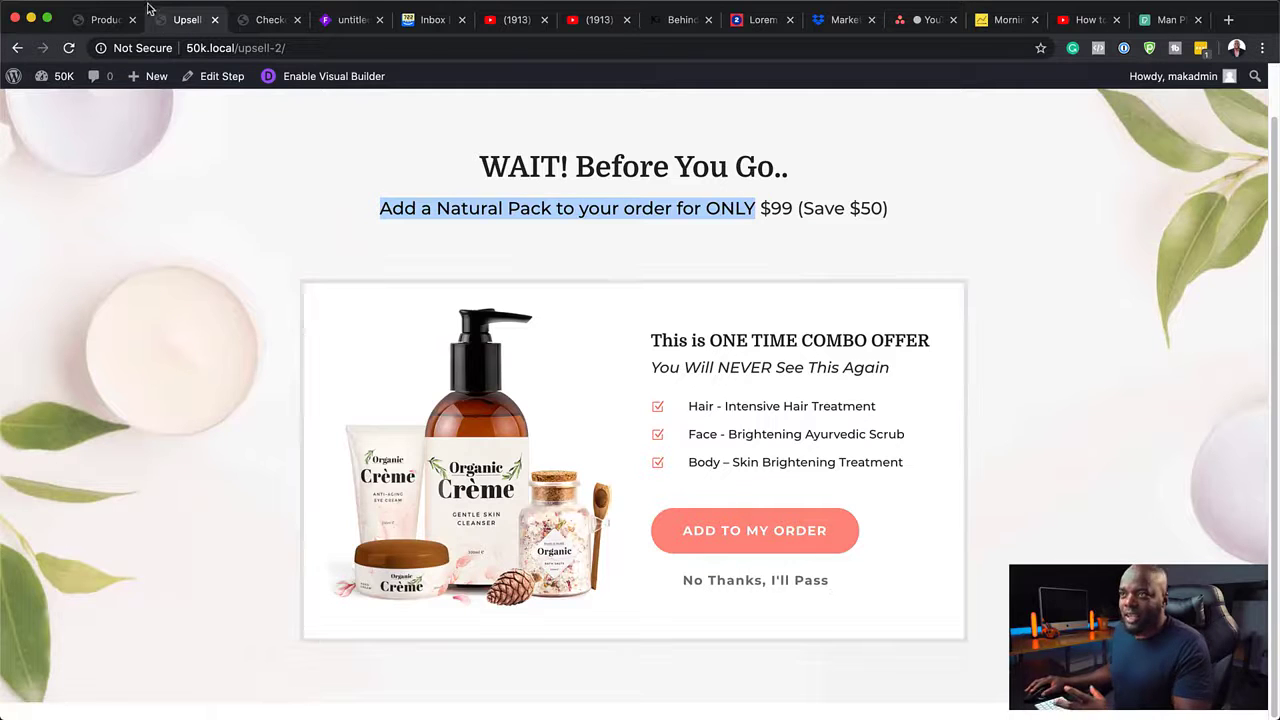
pyautogui.click(78, 27)
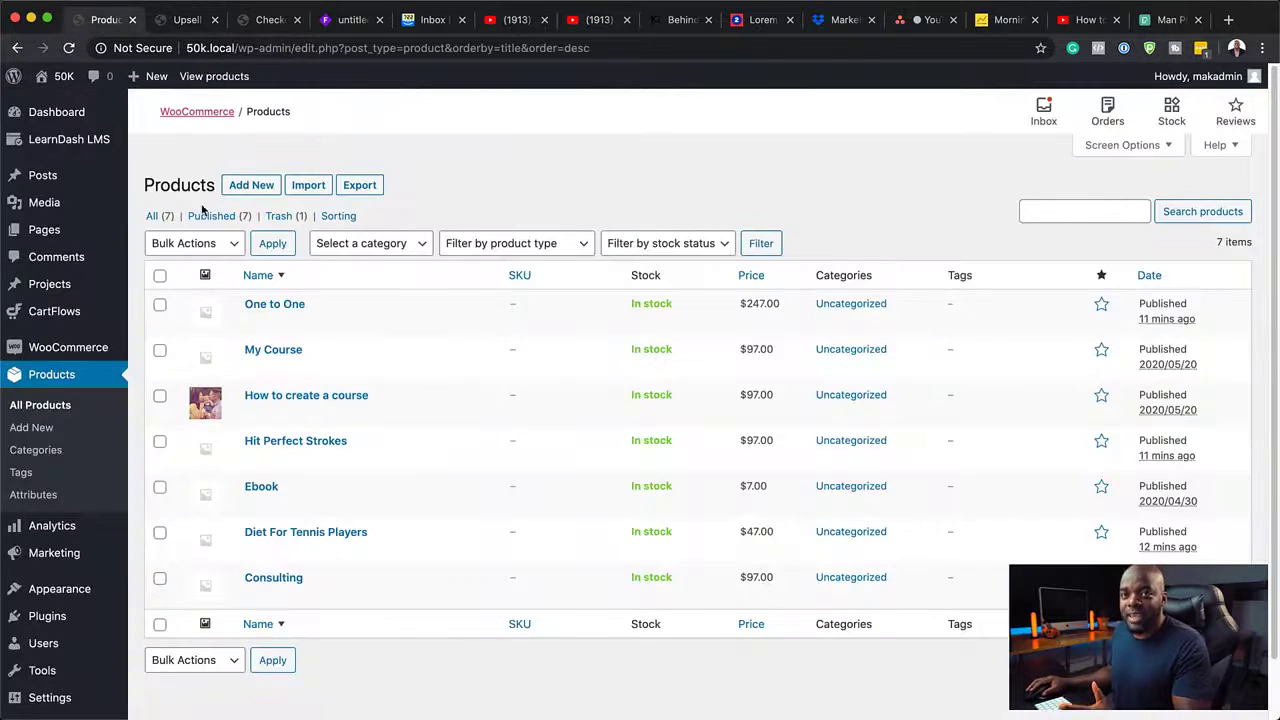
pyautogui.click(348, 20)
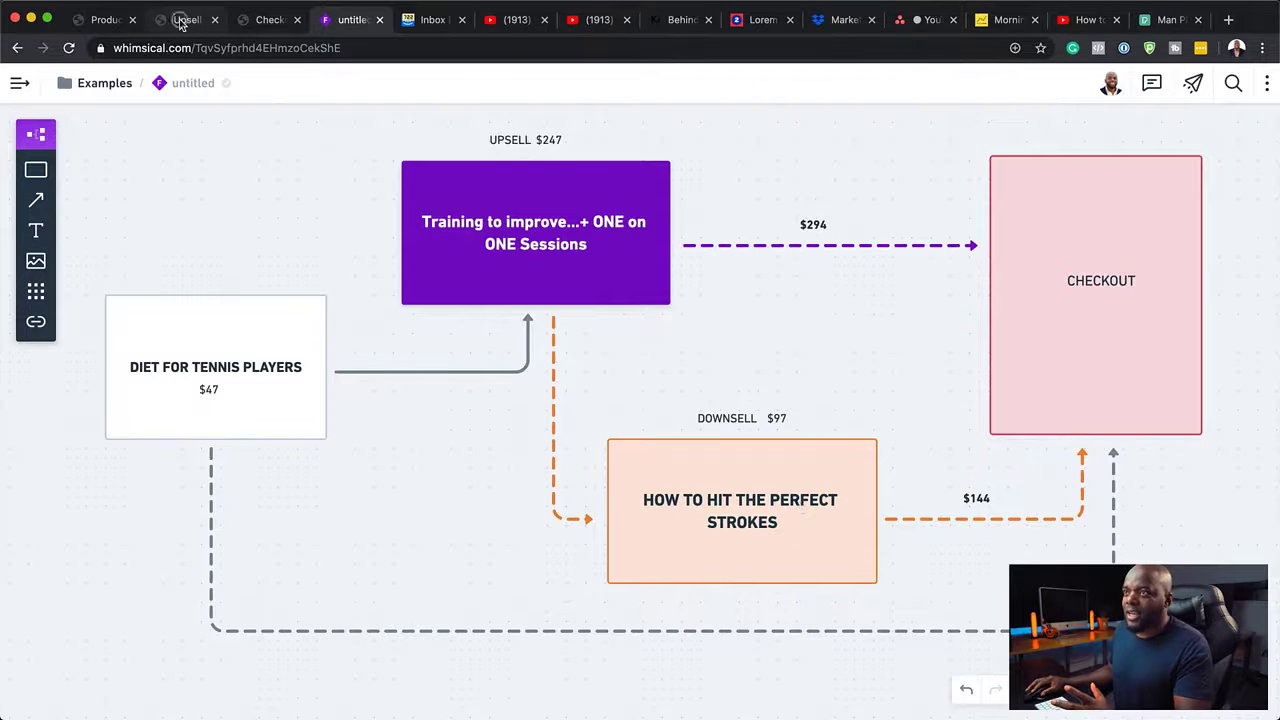
# Go back to the Tennis Course flow overview and open the Downsell 2 step for editing
pyautogui.click(181, 22)
pyautogui.click(18, 50)
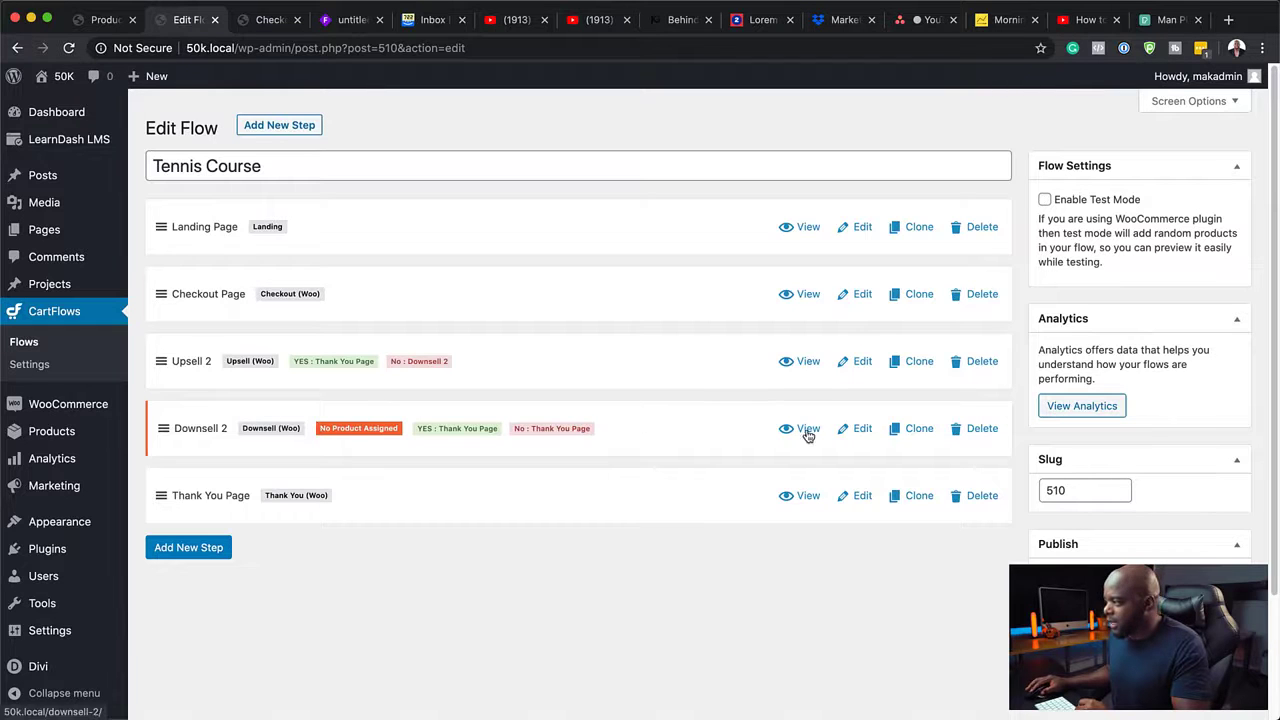
pyautogui.click(861, 435)
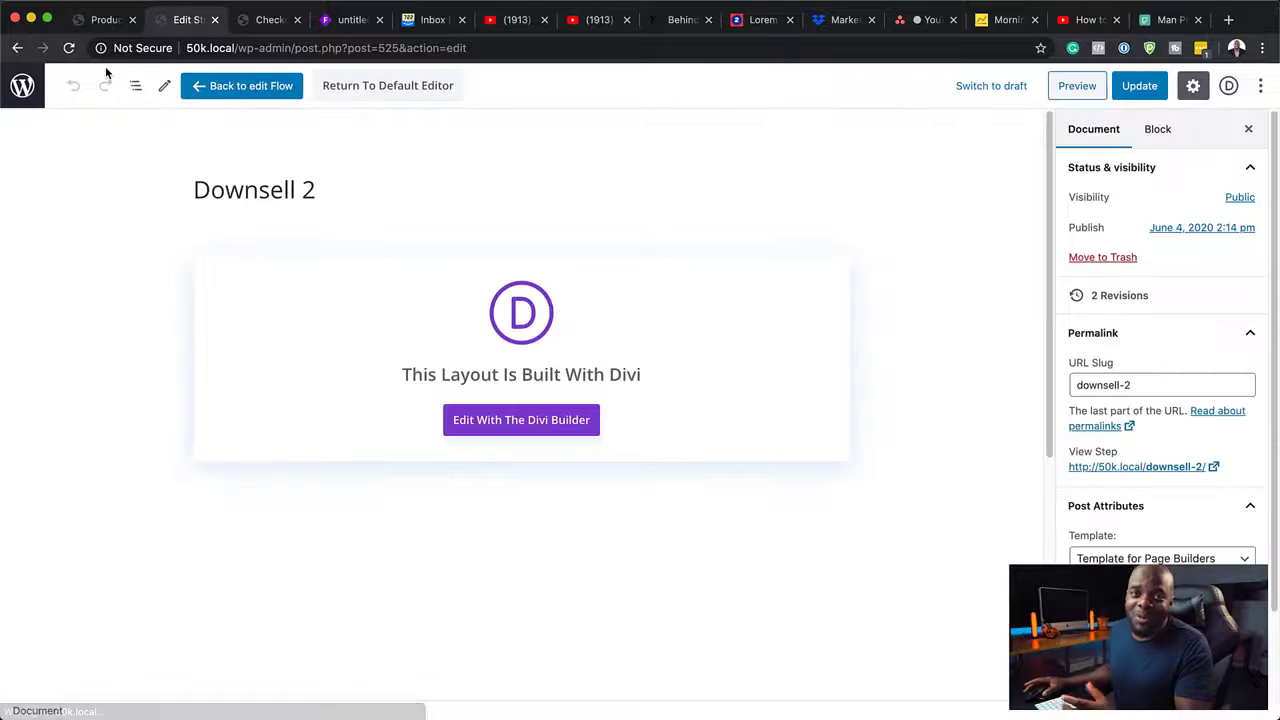
# Look up the downsell product in the product list, assign Hit Perfect Strokes to Downsell 2, and update the step
pyautogui.click(105, 20)
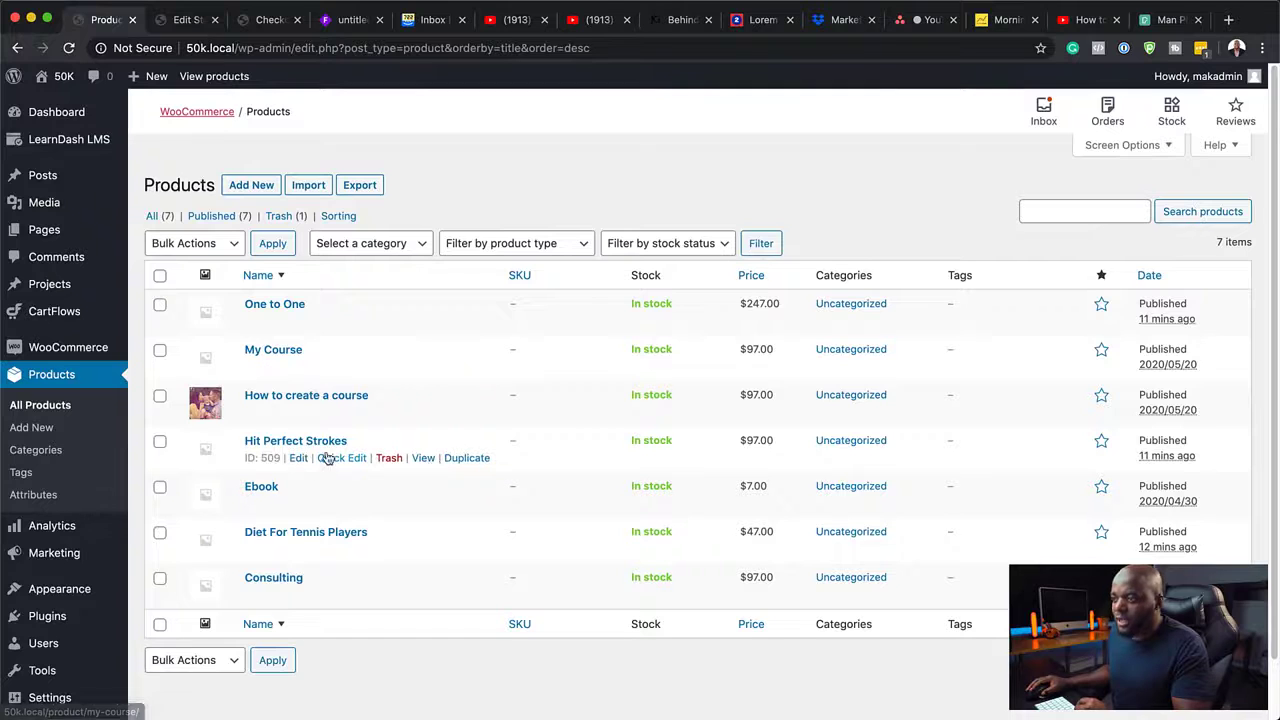
pyautogui.click(181, 22)
pyautogui.scroll(-6, 531, 483)
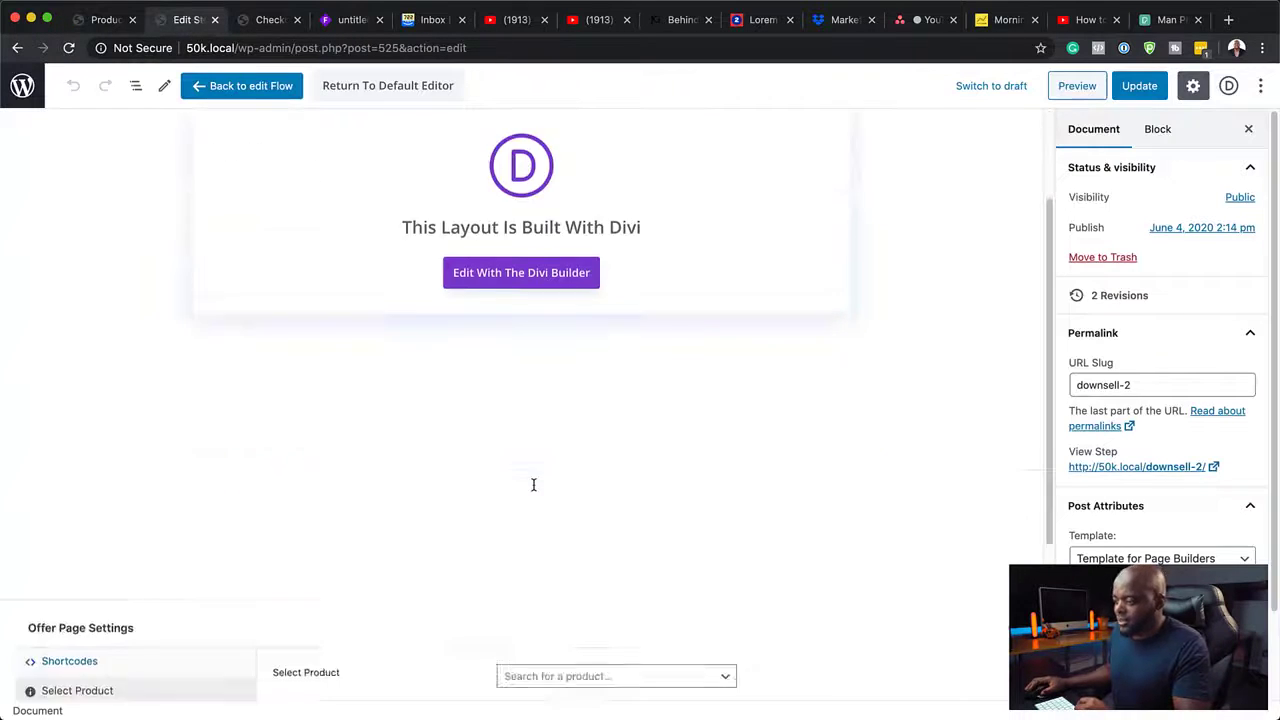
pyautogui.click(534, 487)
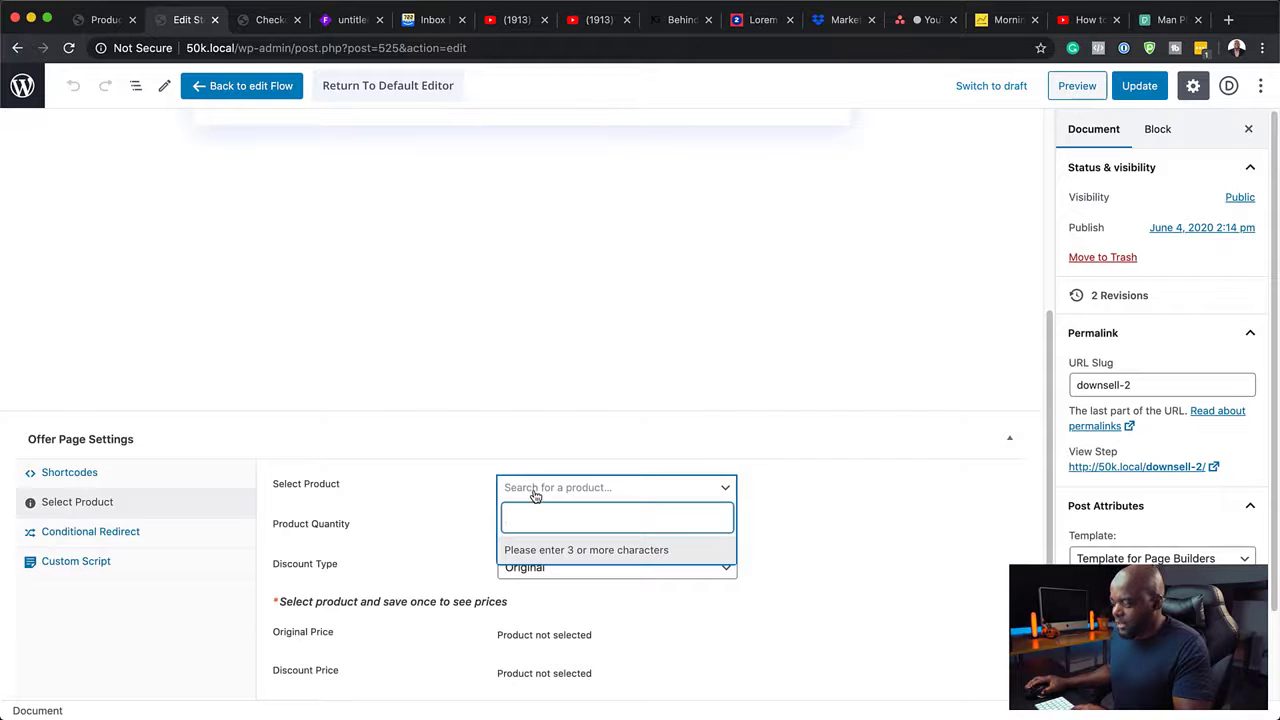
pyautogui.write('hit')
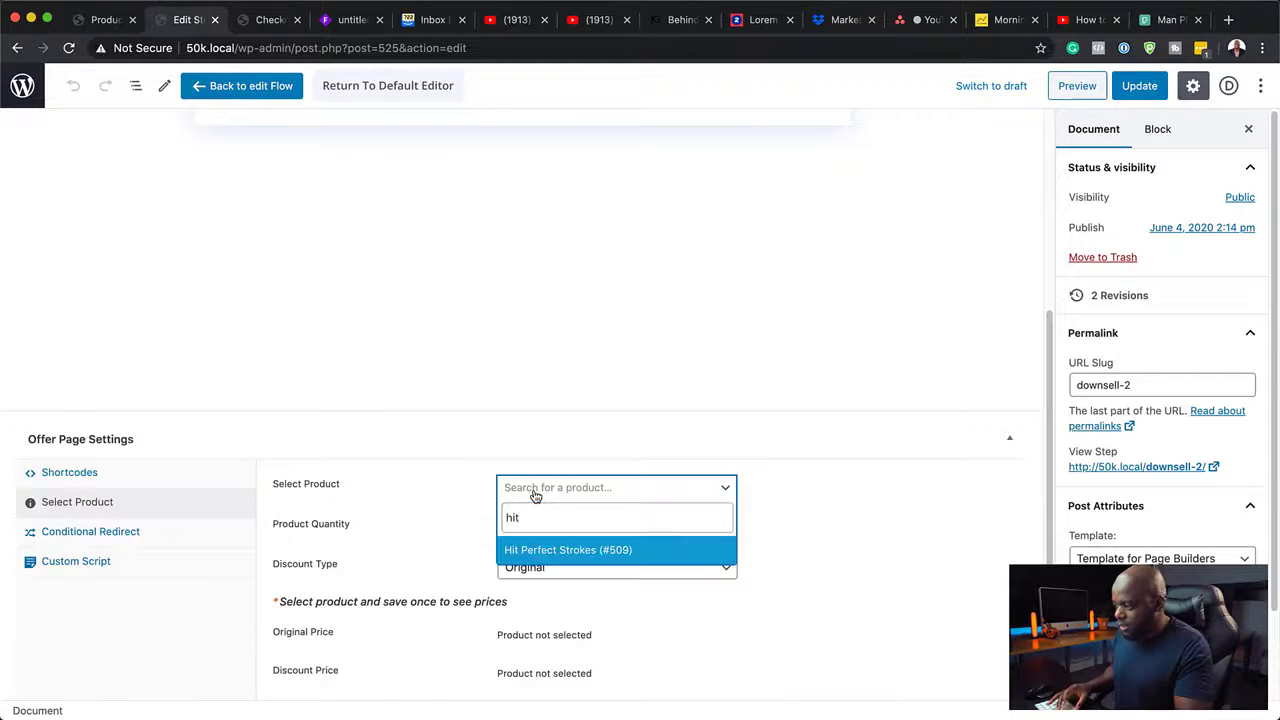
pyautogui.click(547, 552)
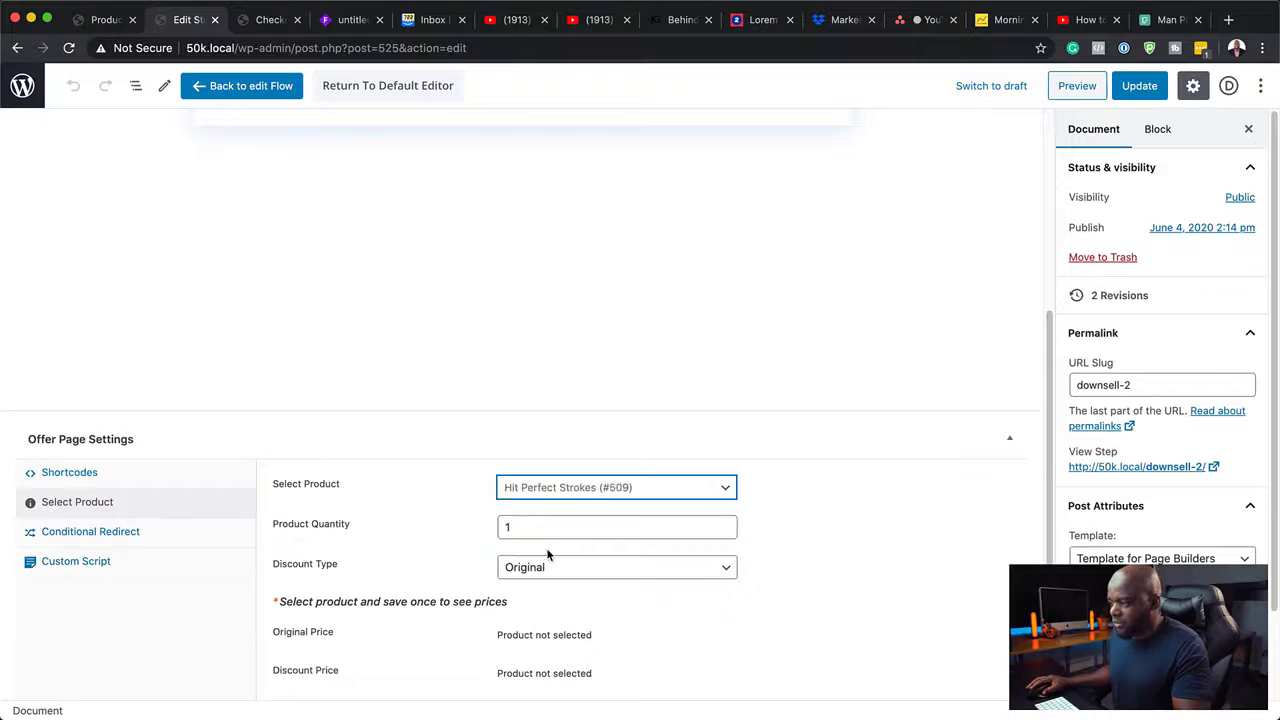
pyautogui.scroll(-2, 434, 659)
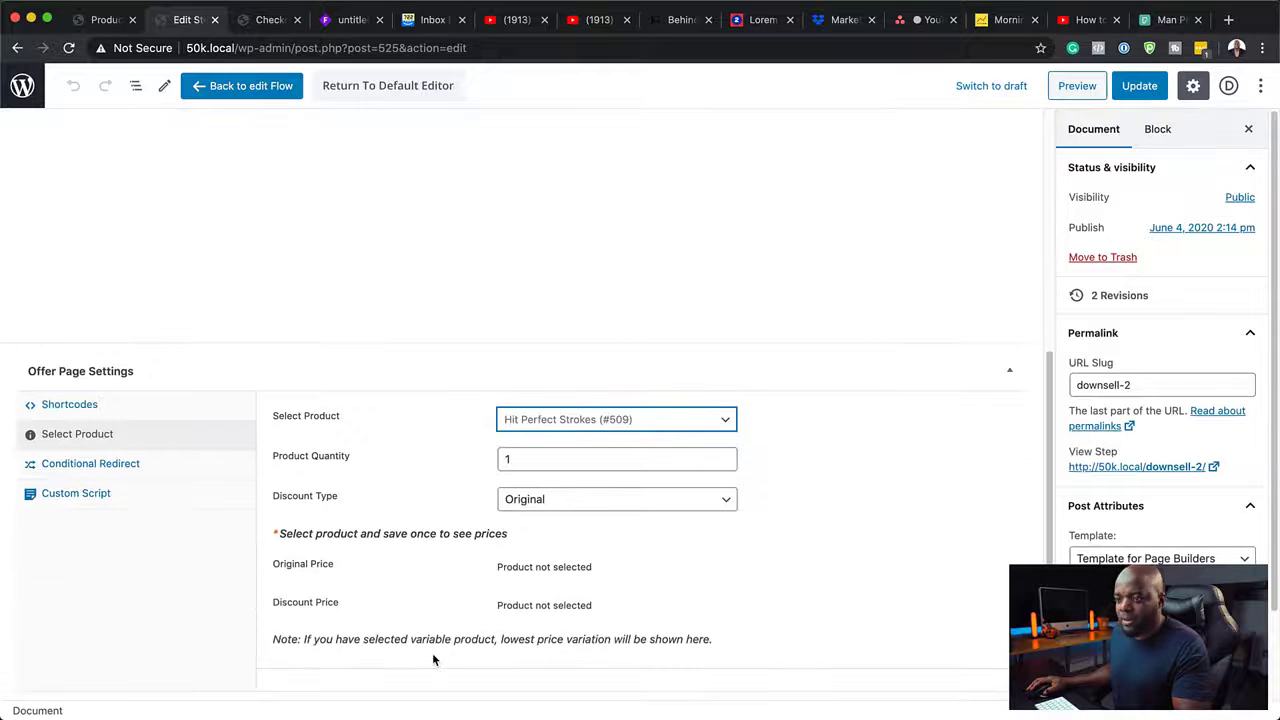
pyautogui.click(1147, 86)
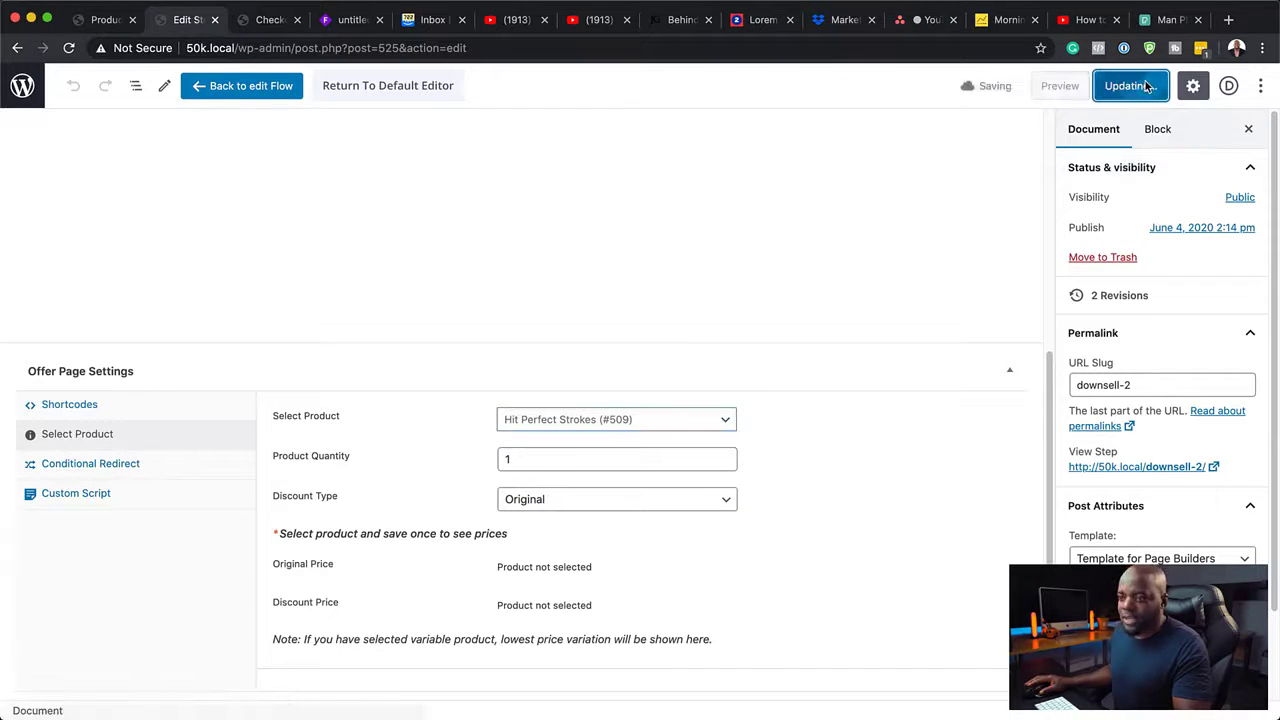
# Review Downsell 2's conditional redirect options, keep Offer - Yes Next Step at Default, and update before returning to the flow
pyautogui.click(128, 466)
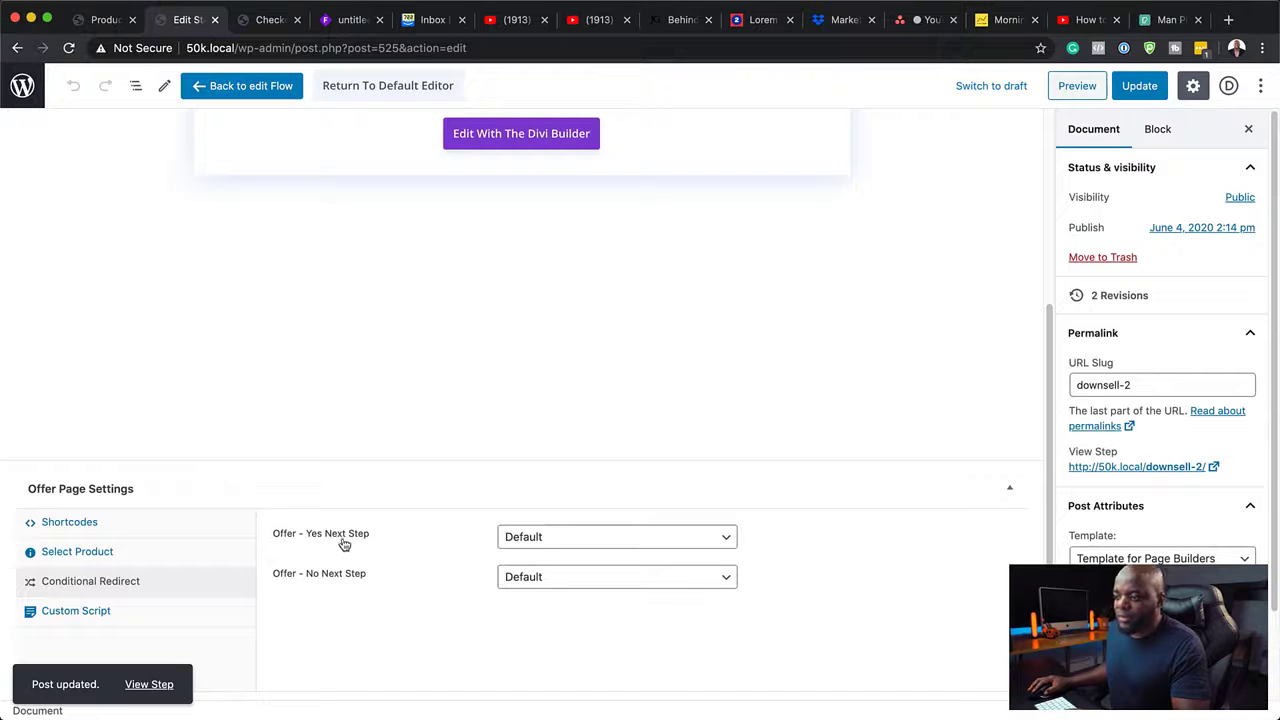
pyautogui.click(554, 540)
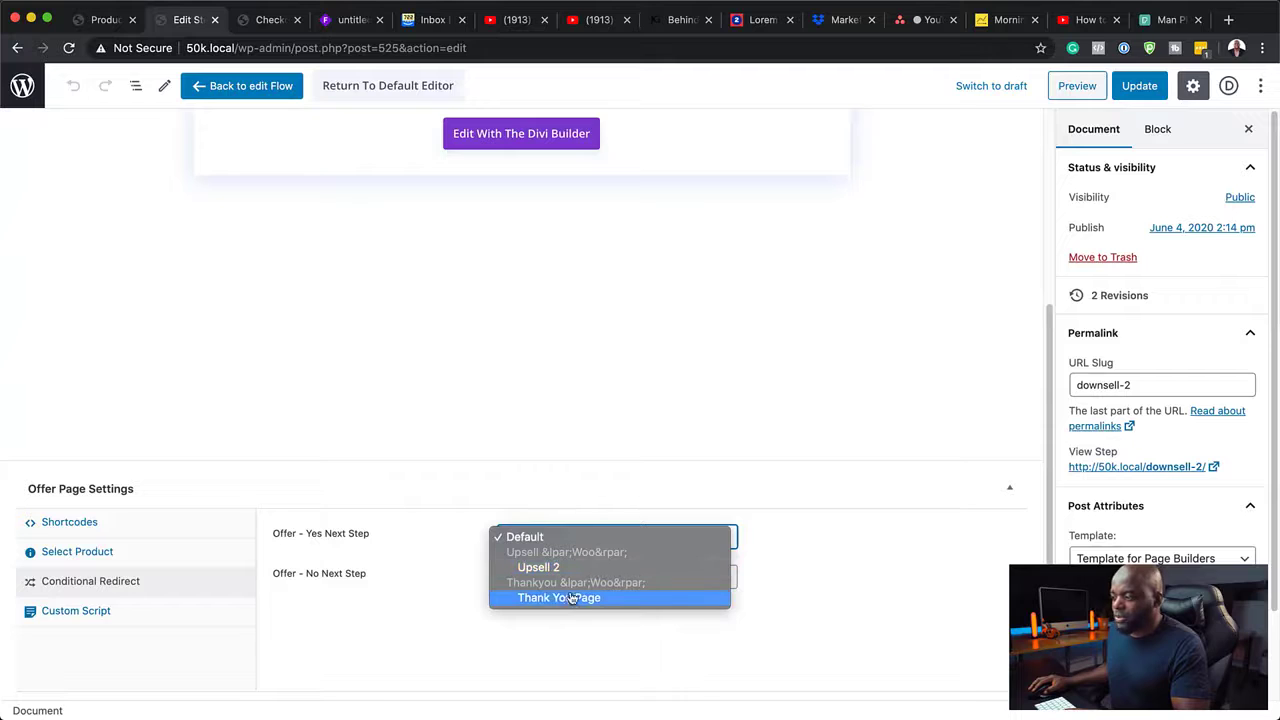
pyautogui.click(386, 622)
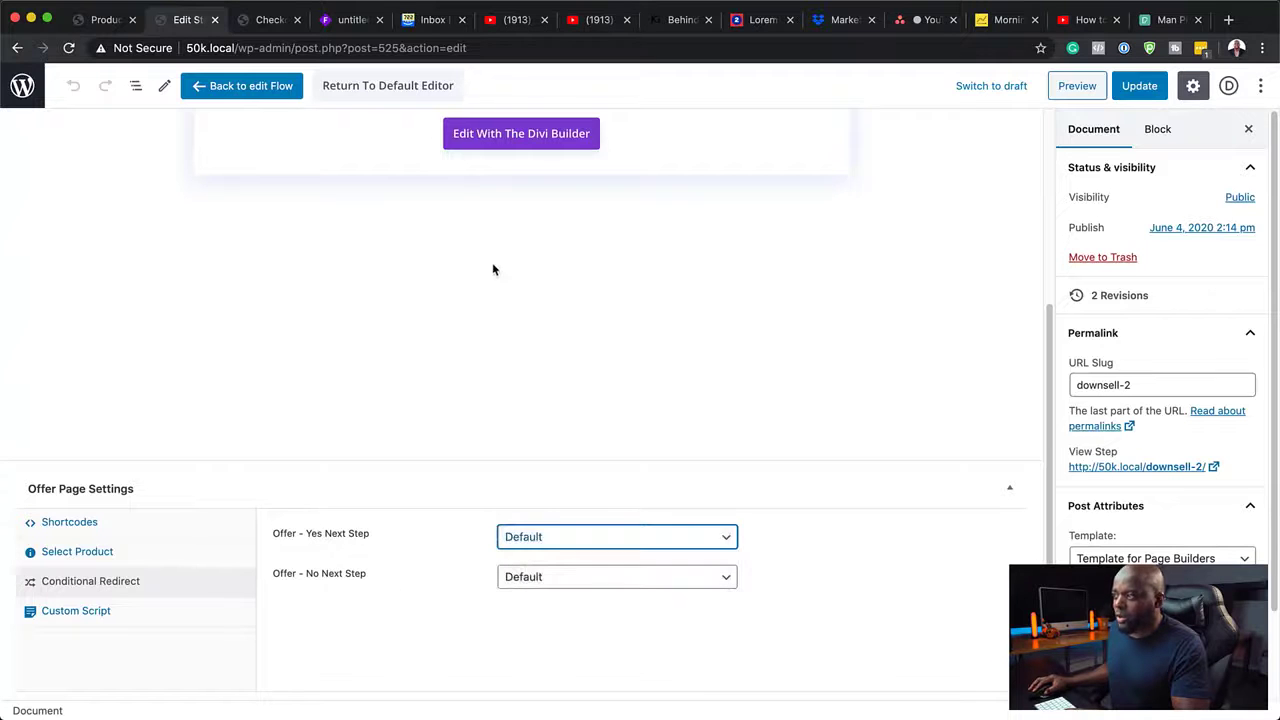
pyautogui.click(1147, 90)
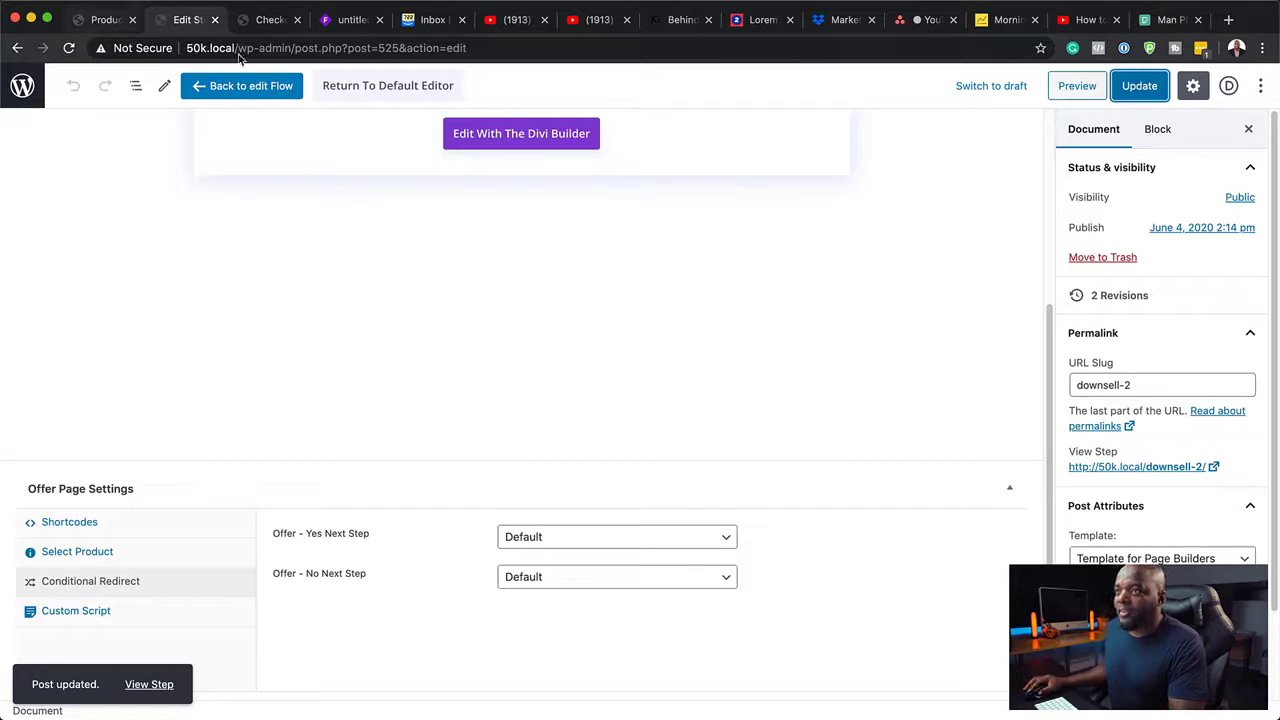
pyautogui.click(232, 88)
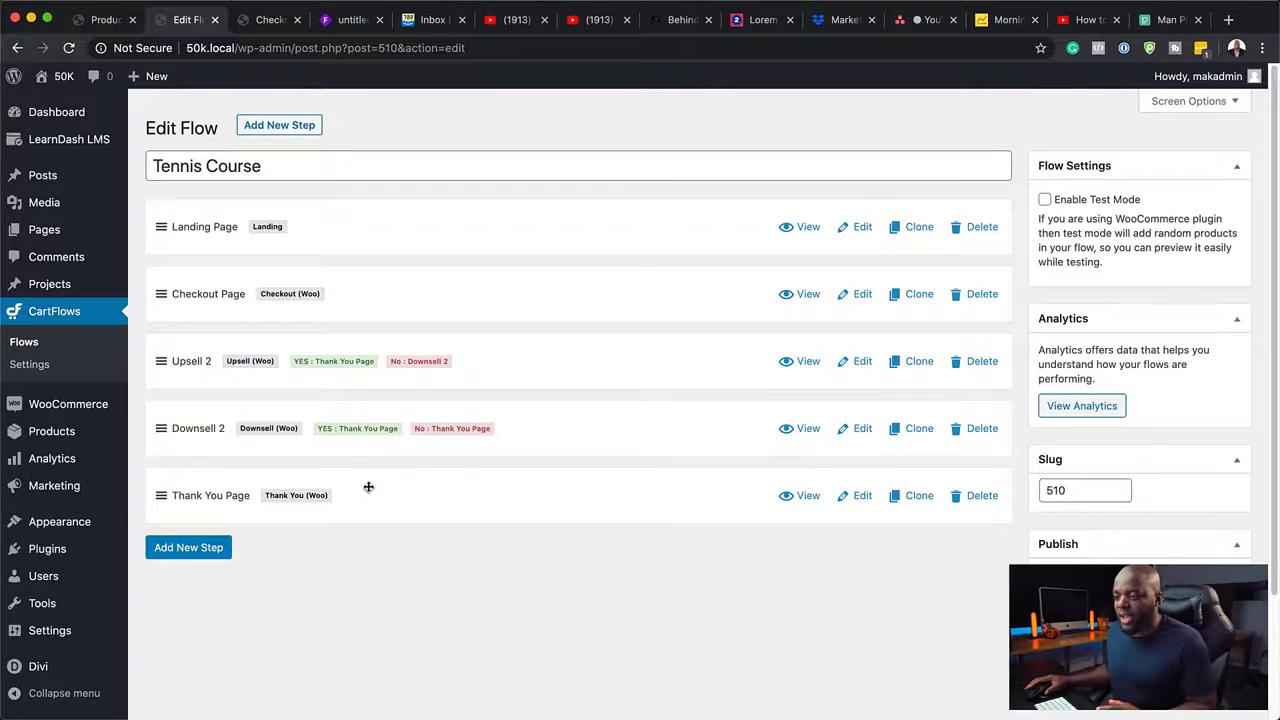
# Review the funnel diagram and the WooCommerce product list, check the existing LearnDash courses, and return to the product list
pyautogui.click(335, 22)
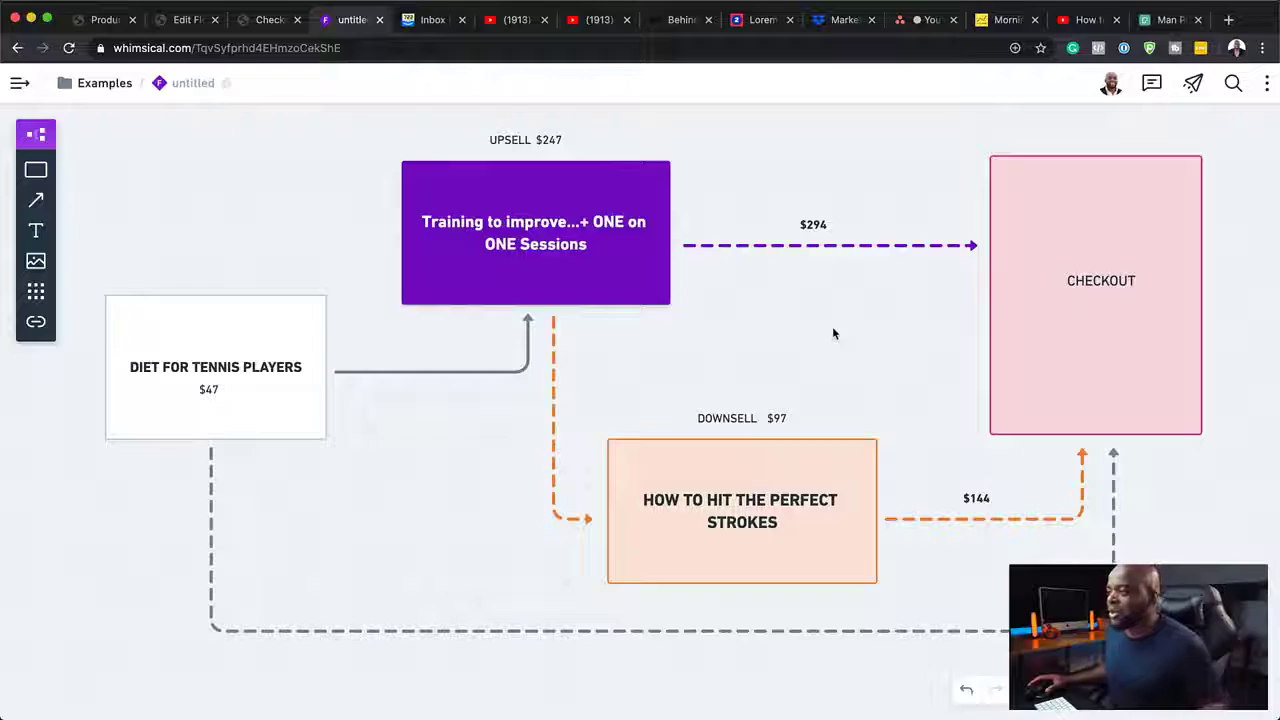
pyautogui.click(103, 19)
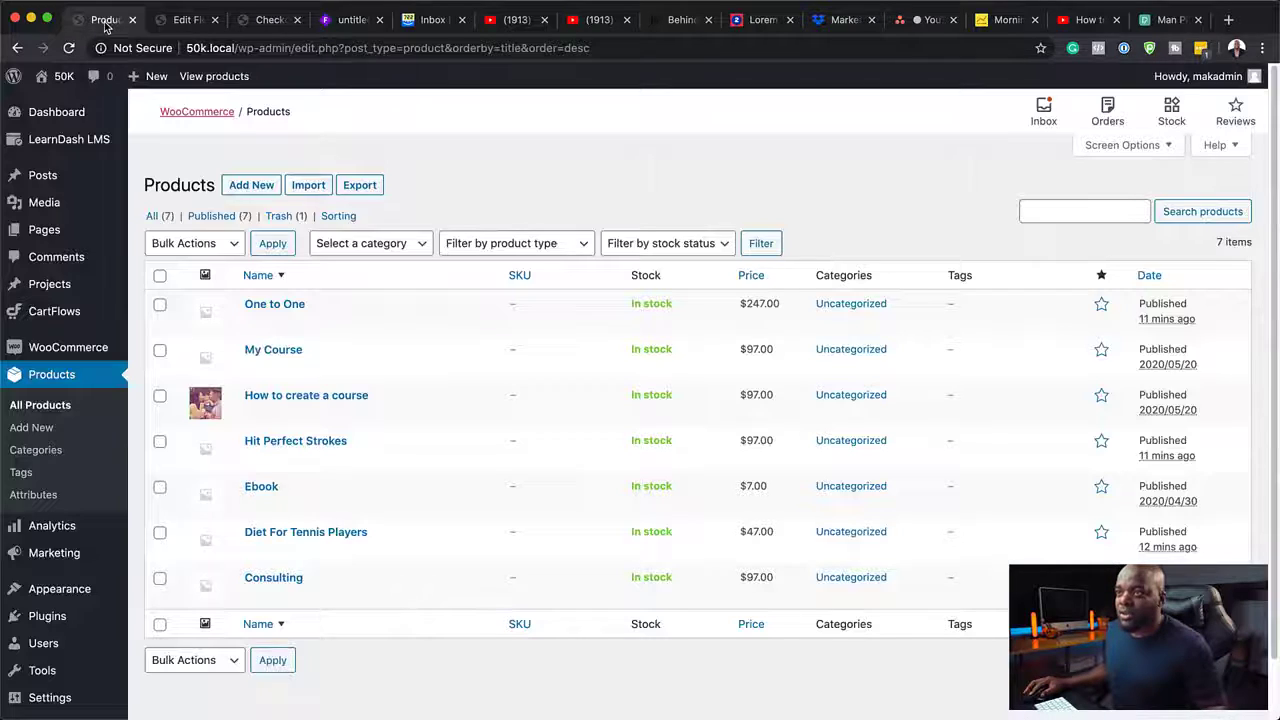
pyautogui.moveTo(75, 140)
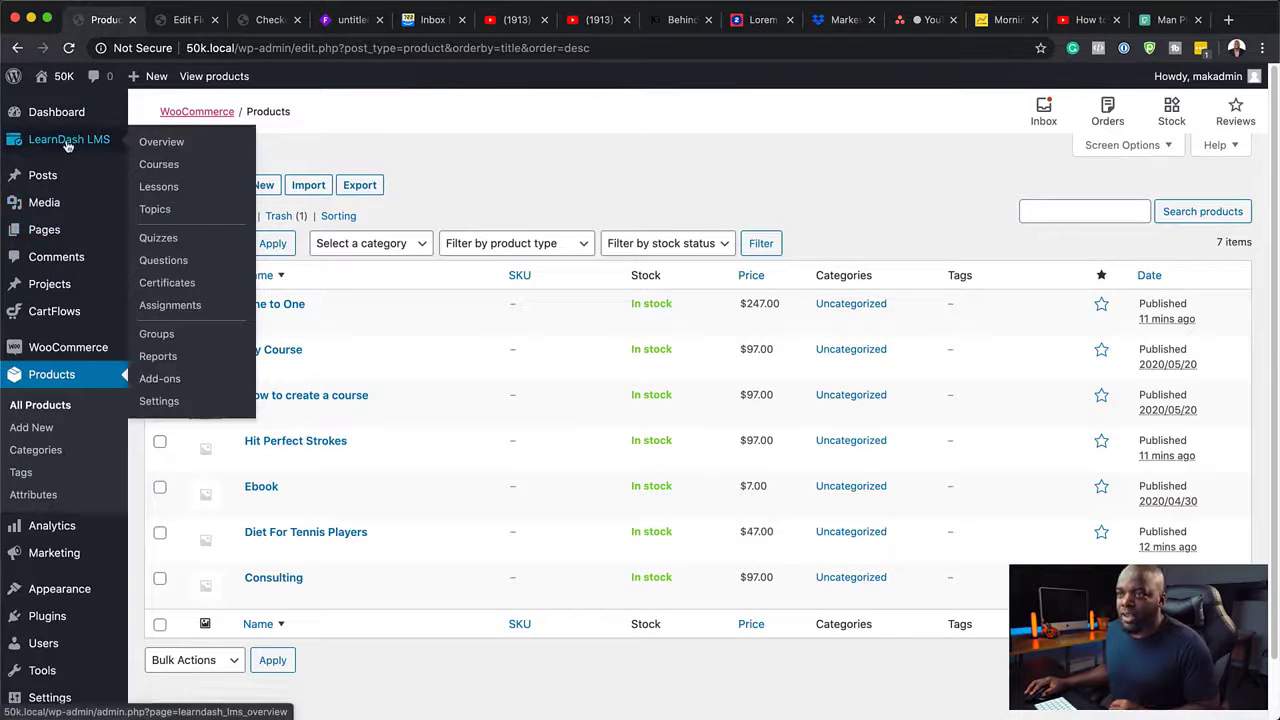
pyautogui.click(160, 165)
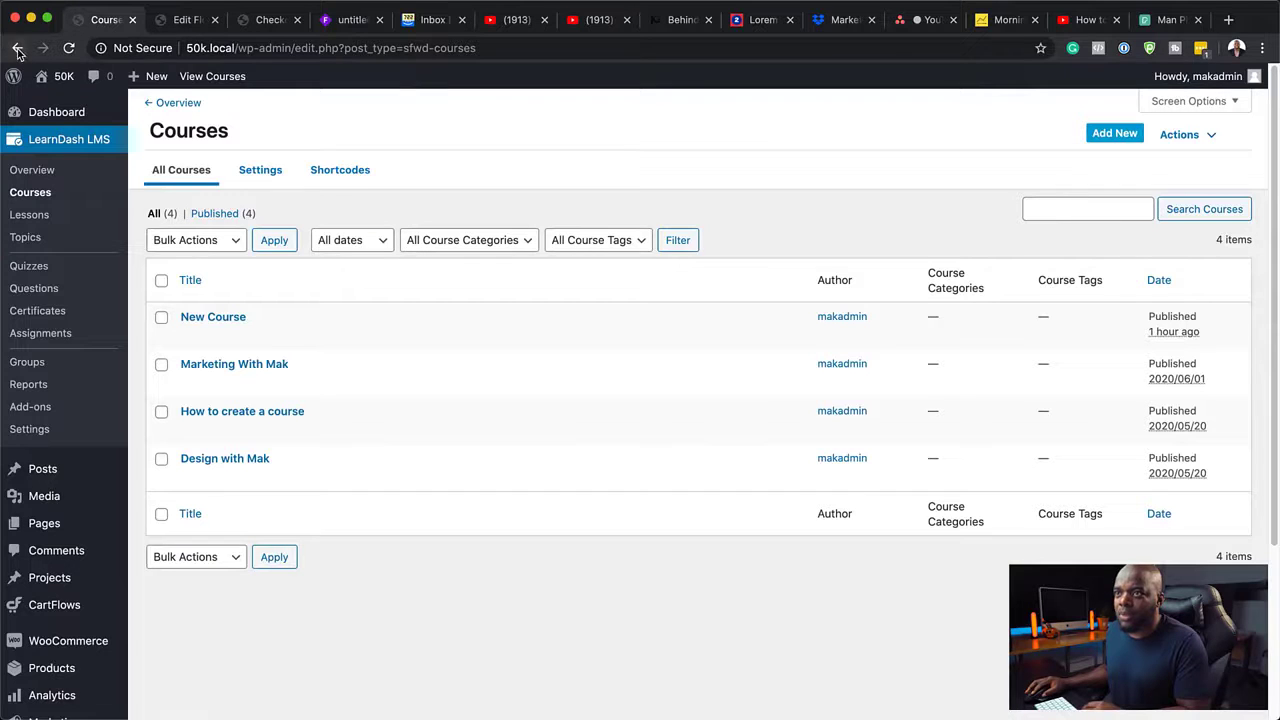
pyautogui.click(18, 50)
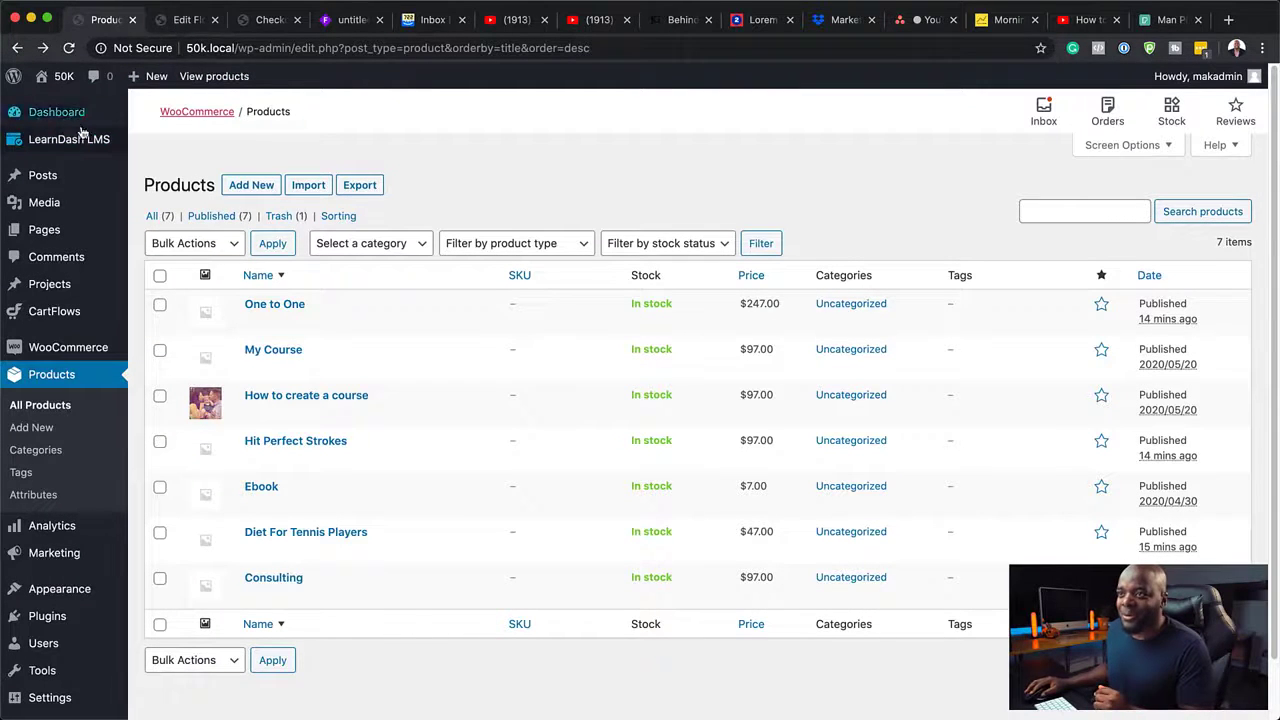
# Create a new LearnDash course titled "Diet for tennis players"
pyautogui.moveTo(80, 140)
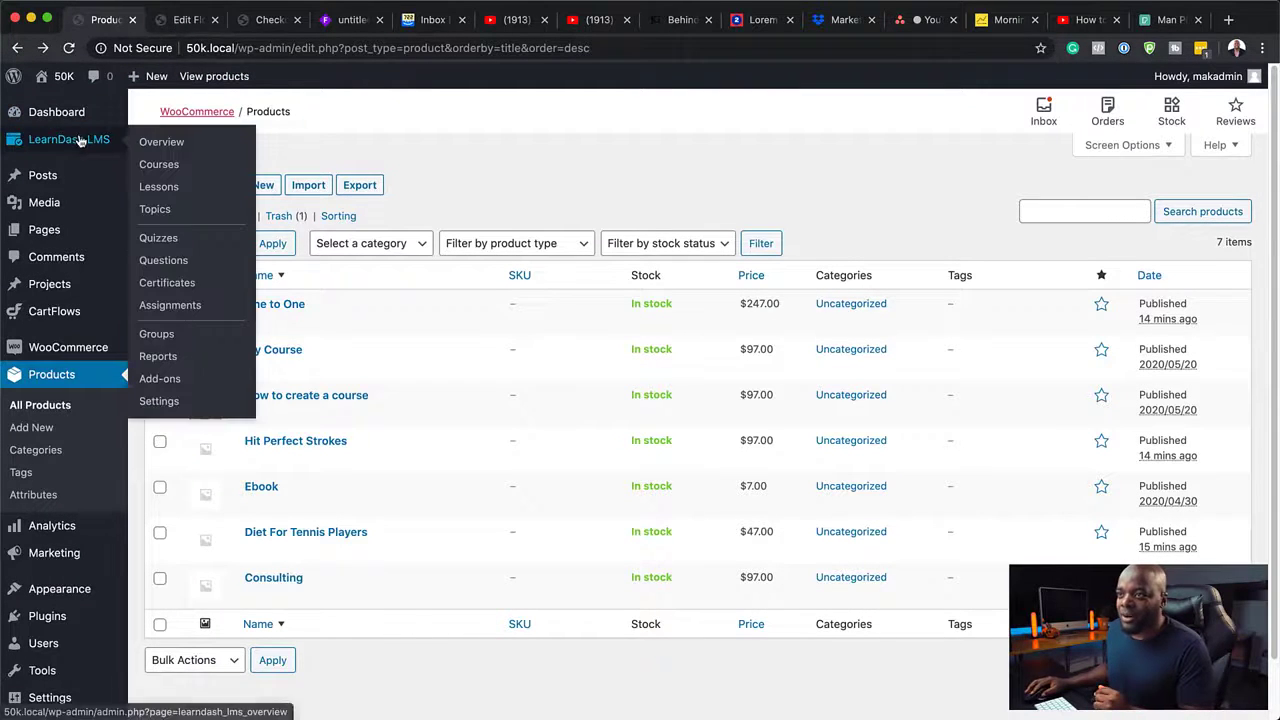
pyautogui.click(164, 166)
pyautogui.click(1127, 136)
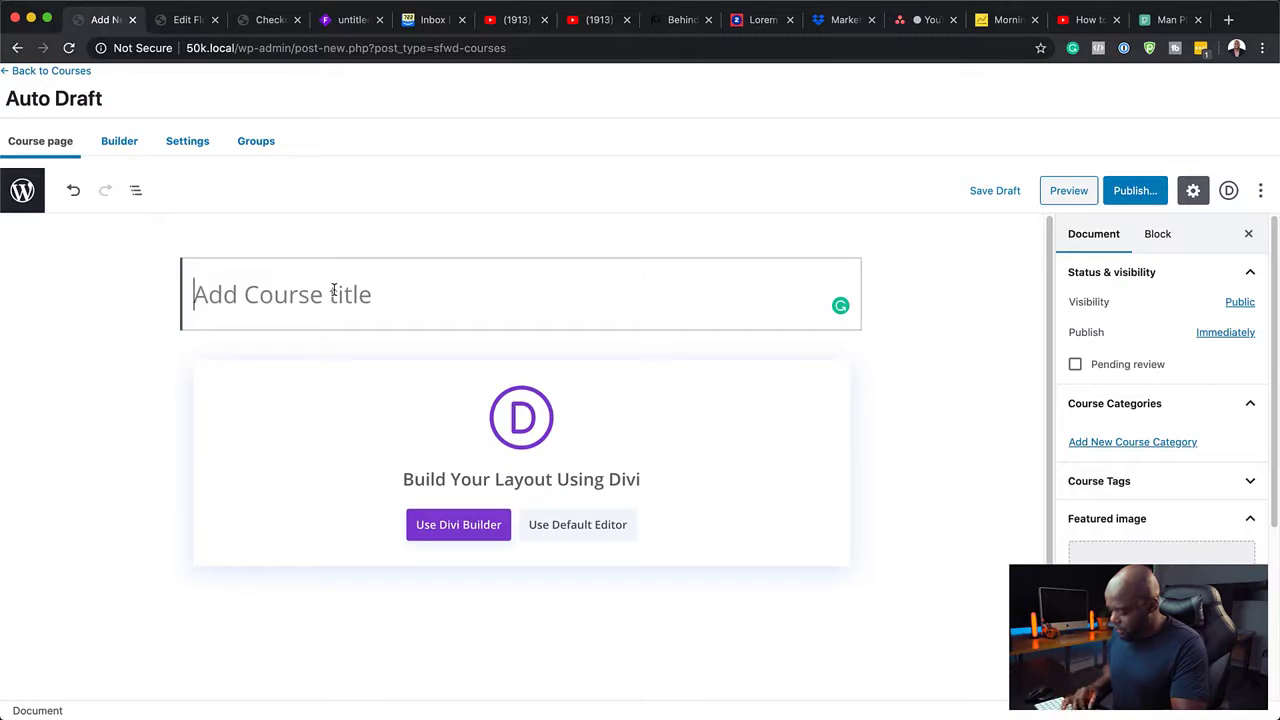
pyautogui.write('Diet for tennis ')
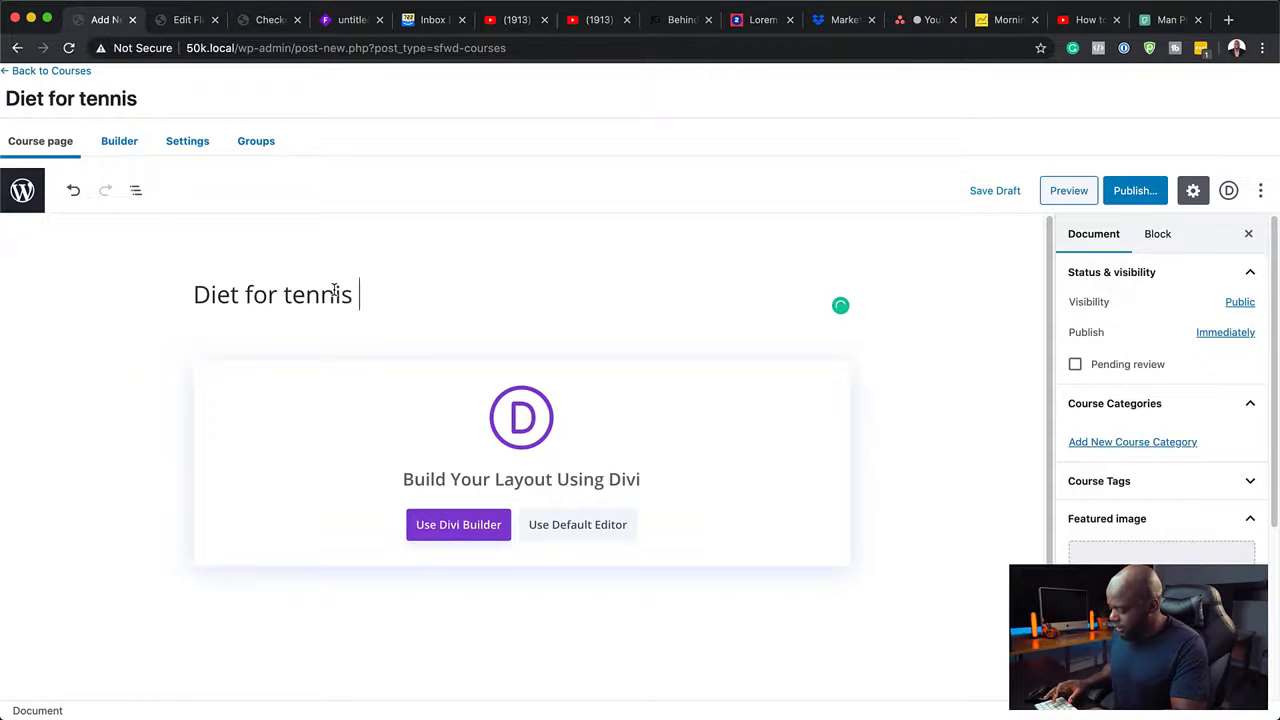
pyautogui.write('players')
pyautogui.scroll(-1, 757, 557)
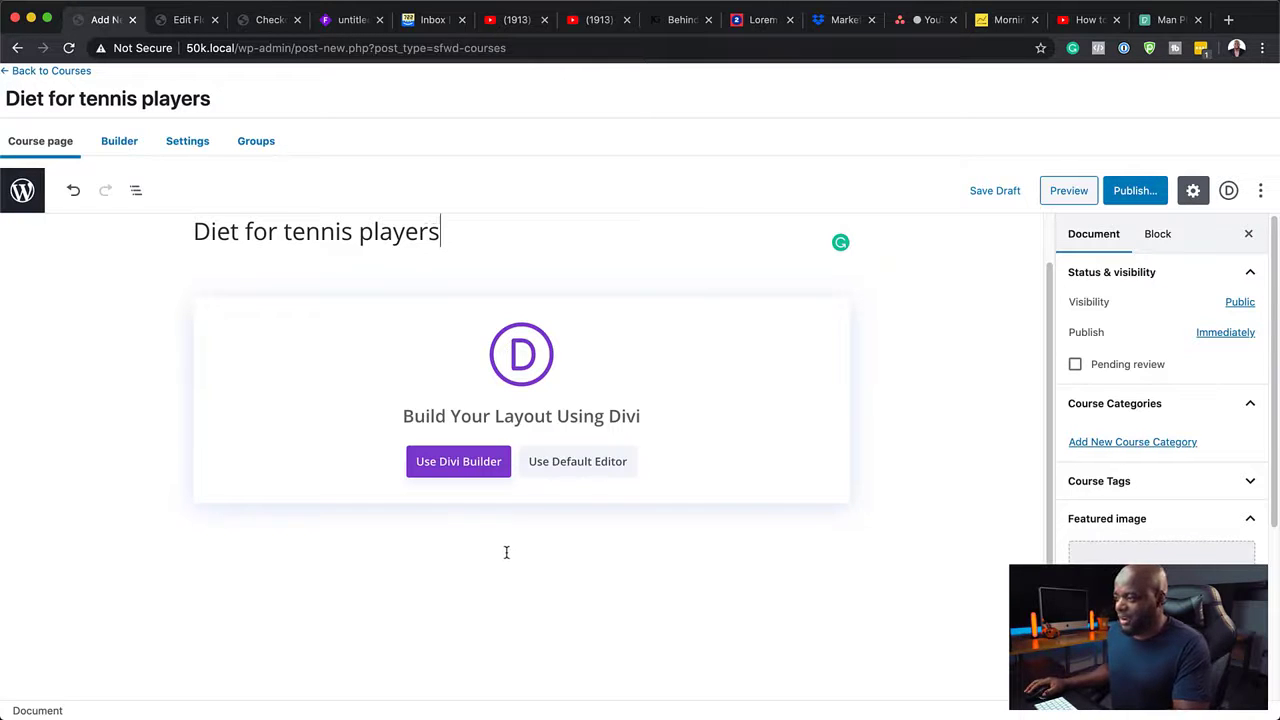
pyautogui.scroll(2, 519, 563)
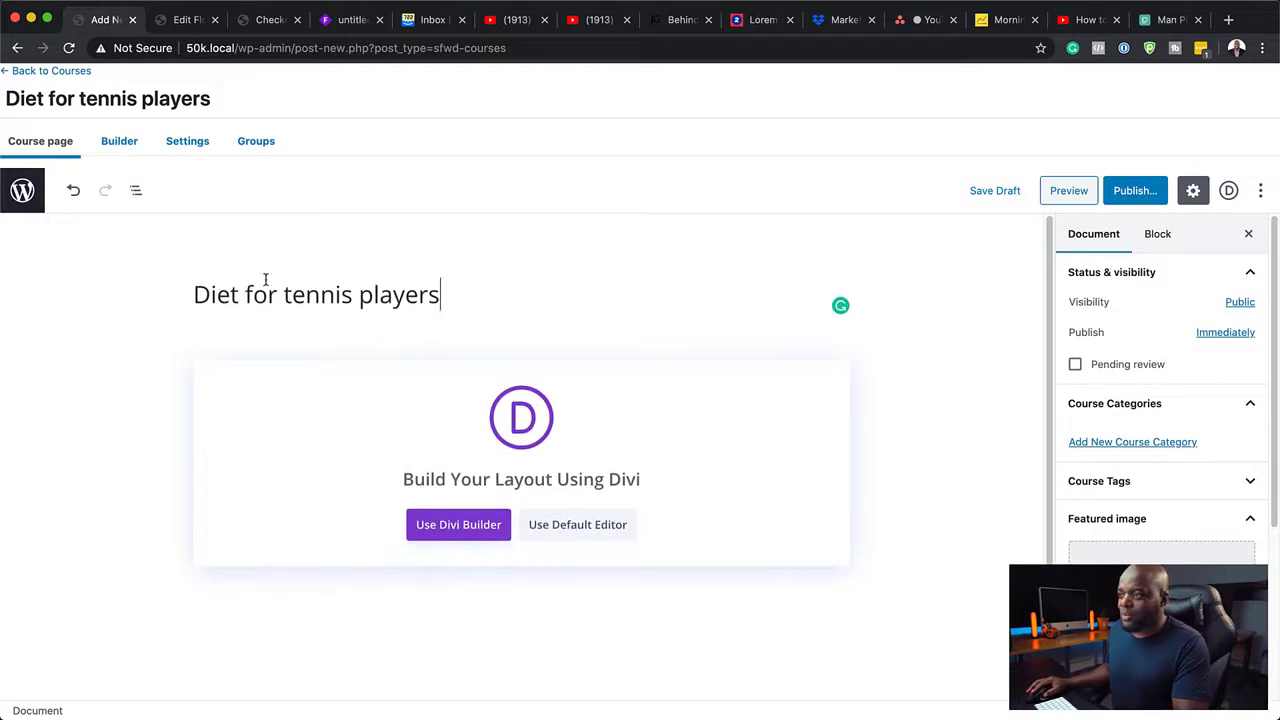
# Use the default editor for the course page and fill its content with the selected placeholder paragraphs copied from the Lorem 2 site
pyautogui.click(594, 522)
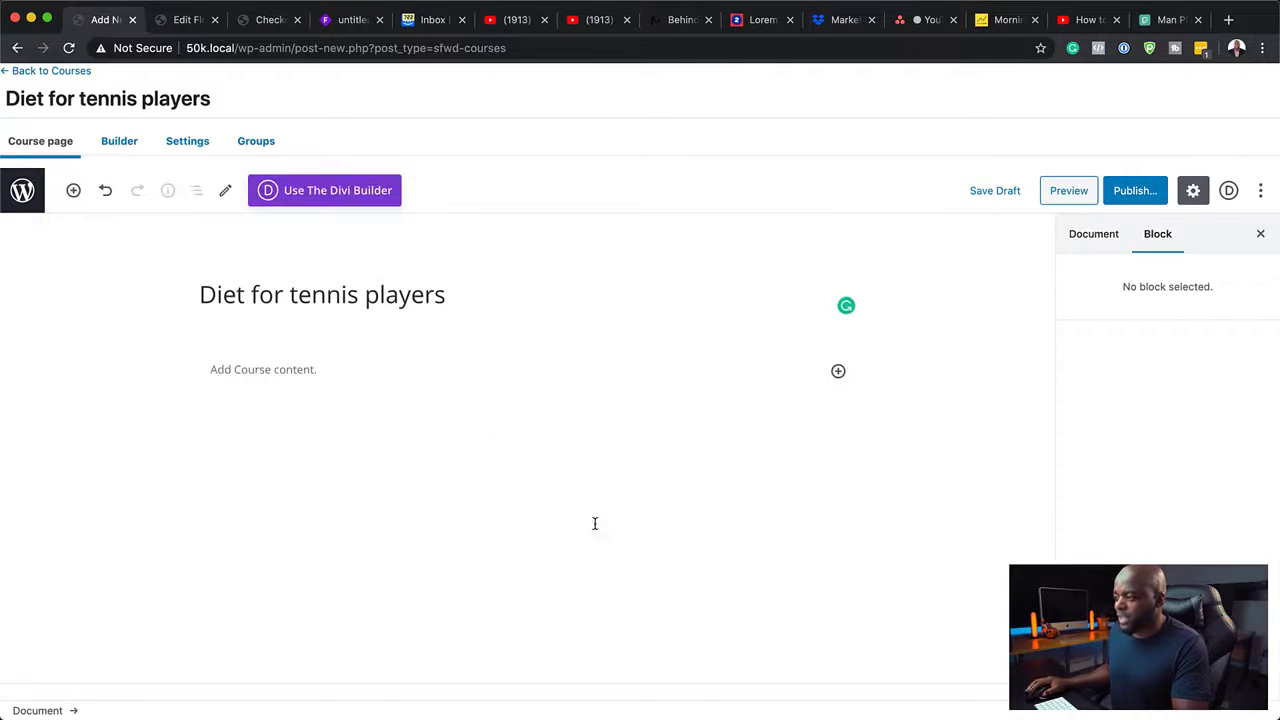
pyautogui.click(293, 372)
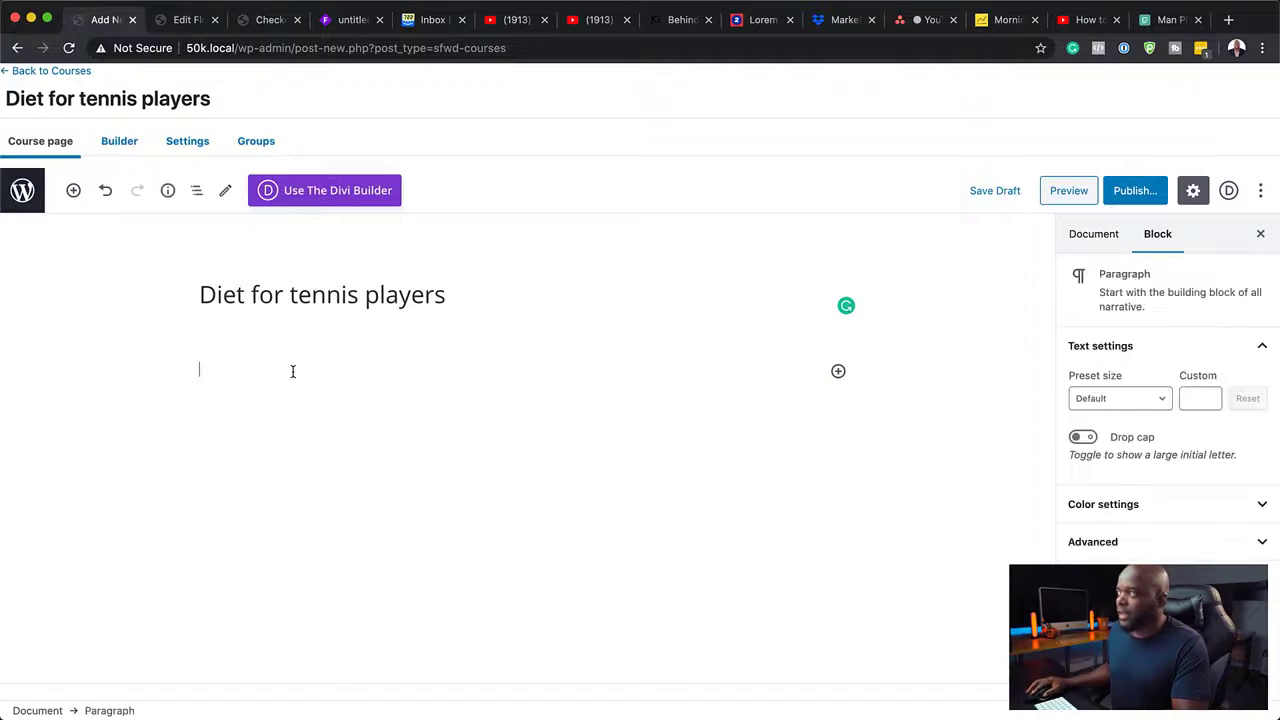
pyautogui.click(757, 20)
pyautogui.rightClick(646, 340)
pyautogui.click(690, 380)
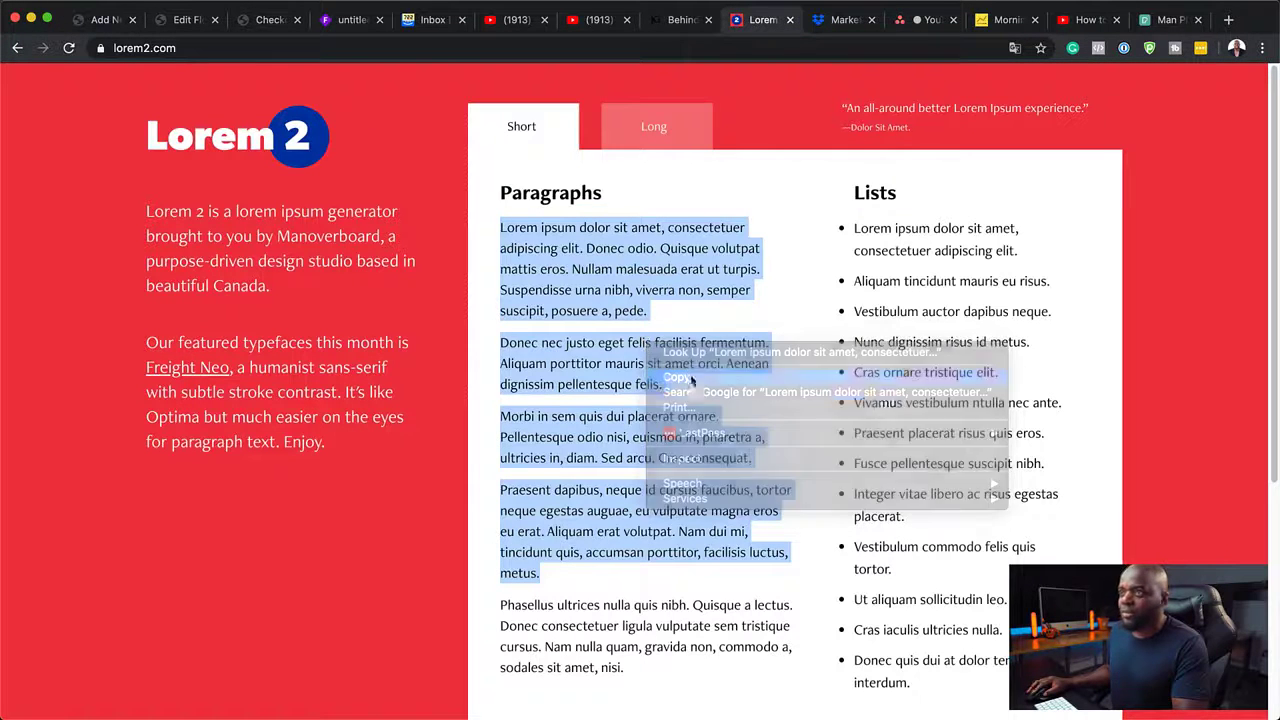
pyautogui.click(106, 20)
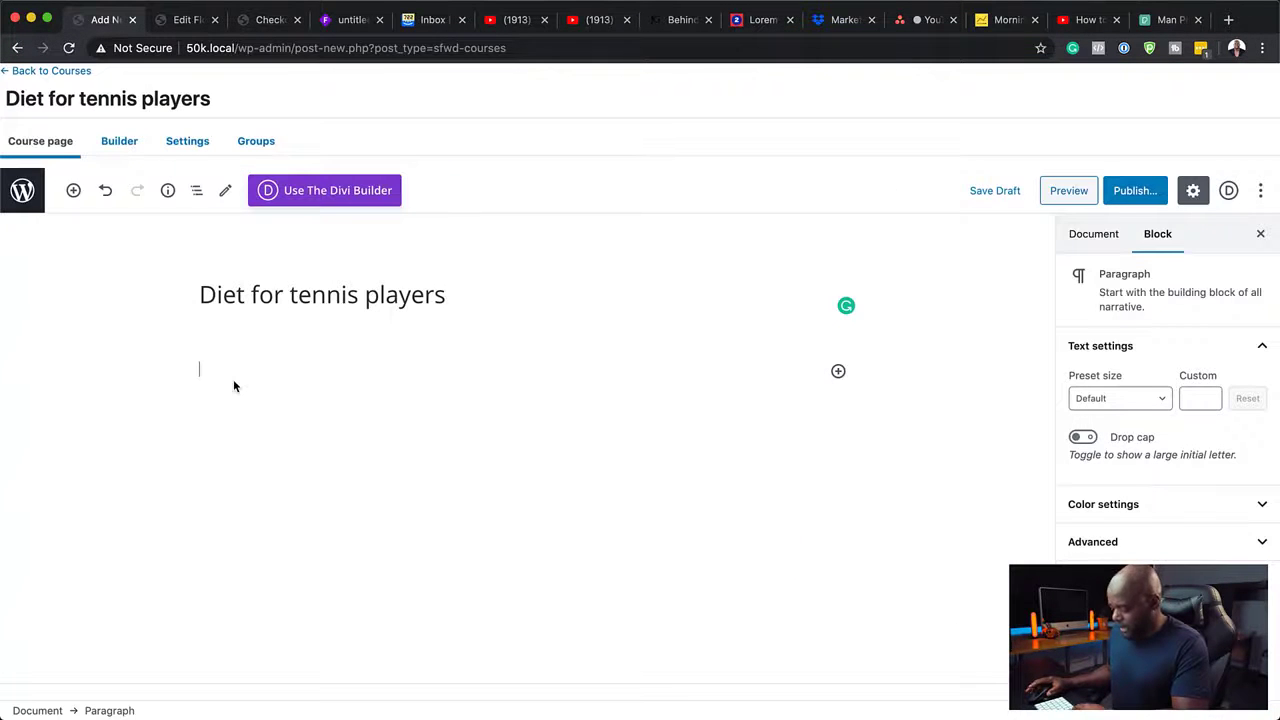
pyautogui.write('Lorem ipsum dolor sit amet, consectetuer adipiscing elit. Donec odio. Quisque volutpat mattis eros. Nullam malesuada erat ut turpis. Suspendisse urna nibh, viverra non, semper suscipit, posuere a, pede. Donec nec justo eget felis facilisis fermentum. Aliquam porttitor mauris sit amet orci. Aenean dignissim pellentesque felis. Morbi in sem quis dui placerat ornare. Pellentesque odio nisi, euismod in, pharetra a, ultricies in, diam. Sed arcu. Cras consequat. Praesent dapibus, neque id cursus faucibus, tortor neque egestas auguae, eu vulputate magna eros eu erat. Aliquam erat volutpat. Nam dui mi, tincidunt quis, accumsan porttitor, facilisis luctus, metus.')
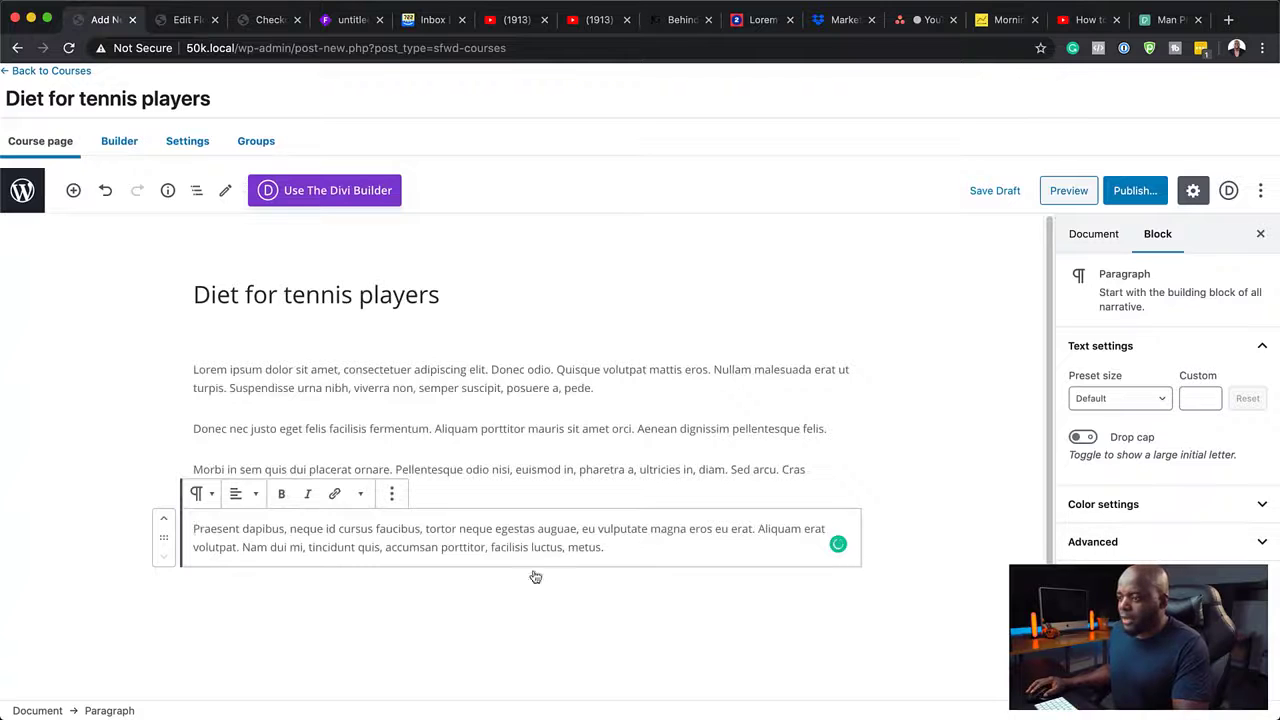
# Set man-playing-tennis-1277397.jpg from the media library as the course's featured image
pyautogui.click(1090, 236)
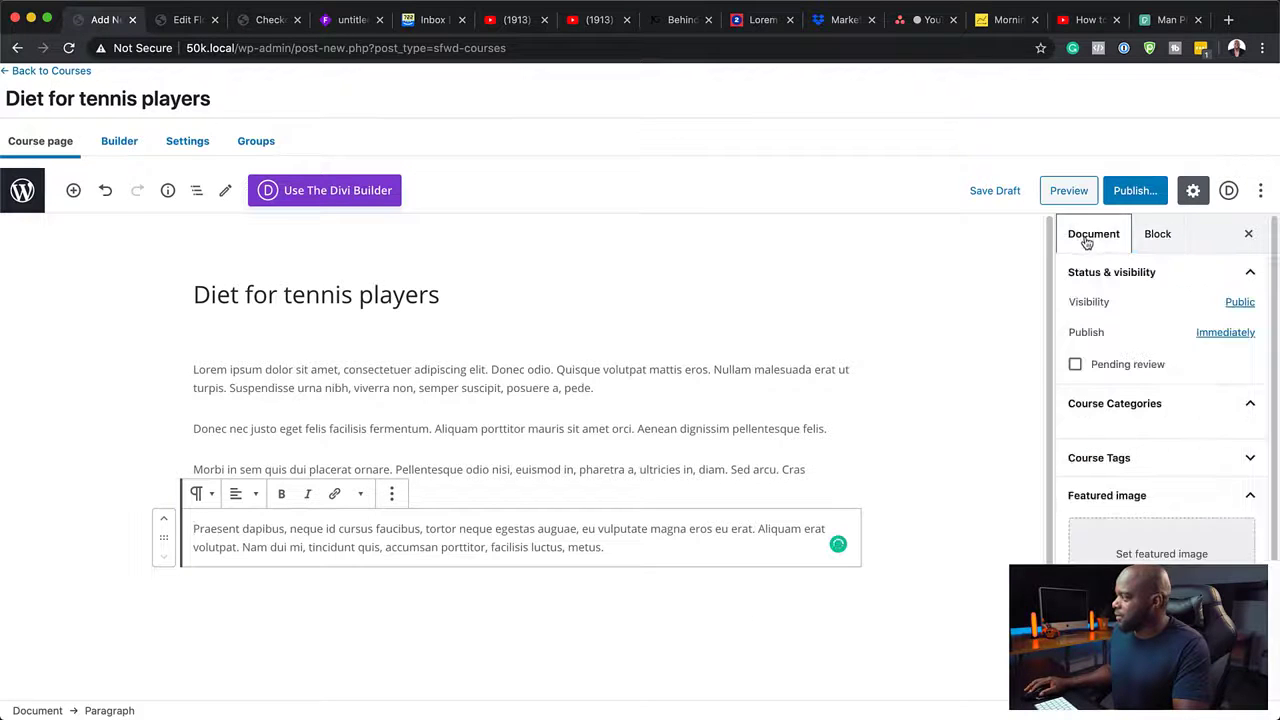
pyautogui.click(1131, 557)
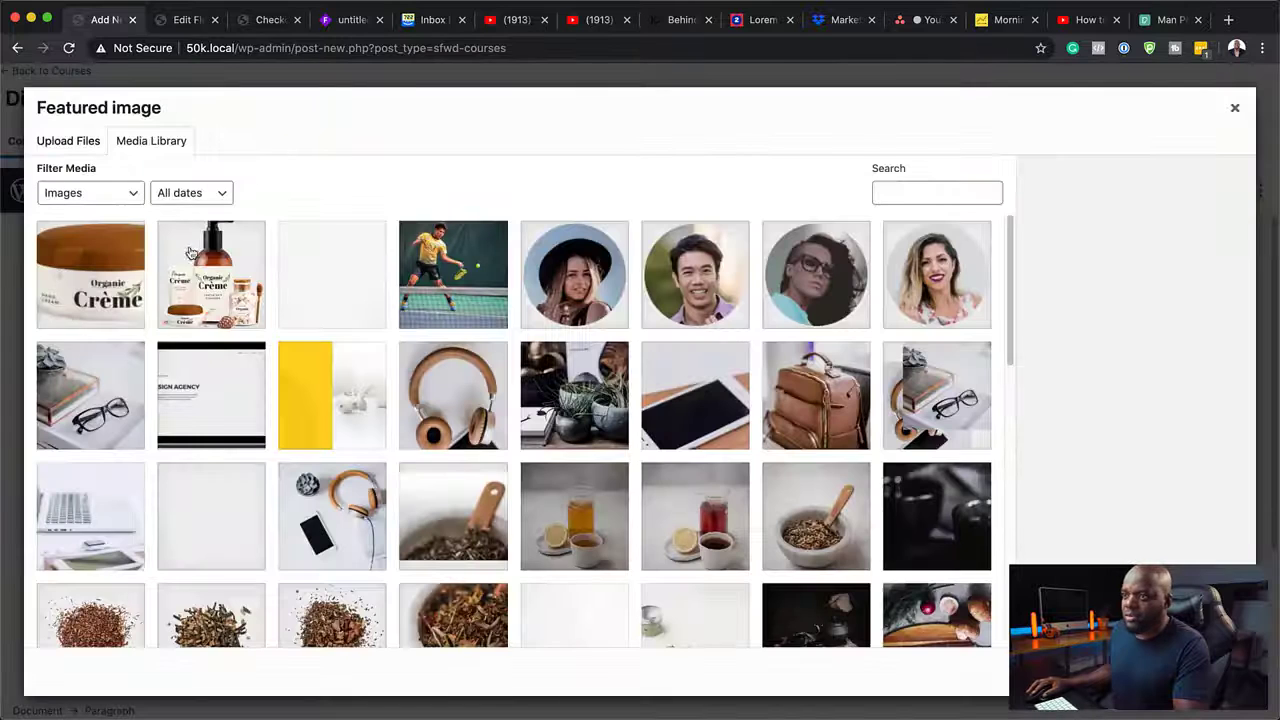
pyautogui.click(72, 147)
pyautogui.click(130, 148)
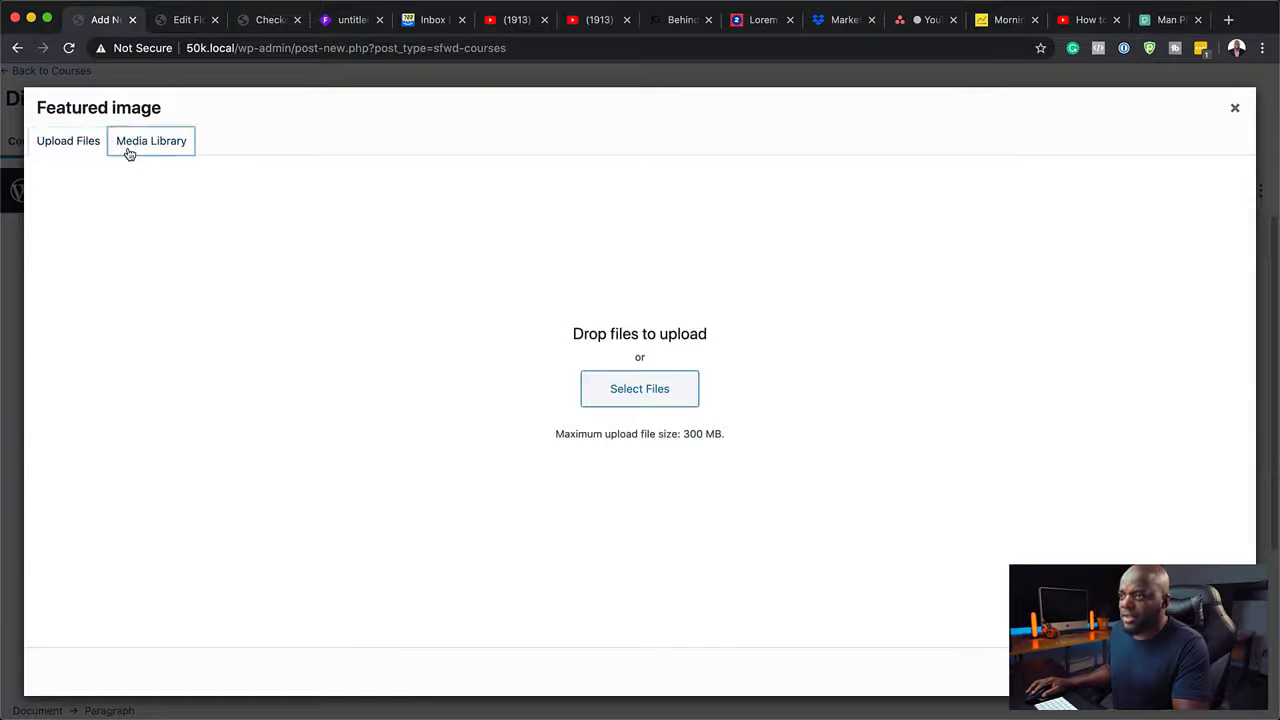
pyautogui.click(406, 268)
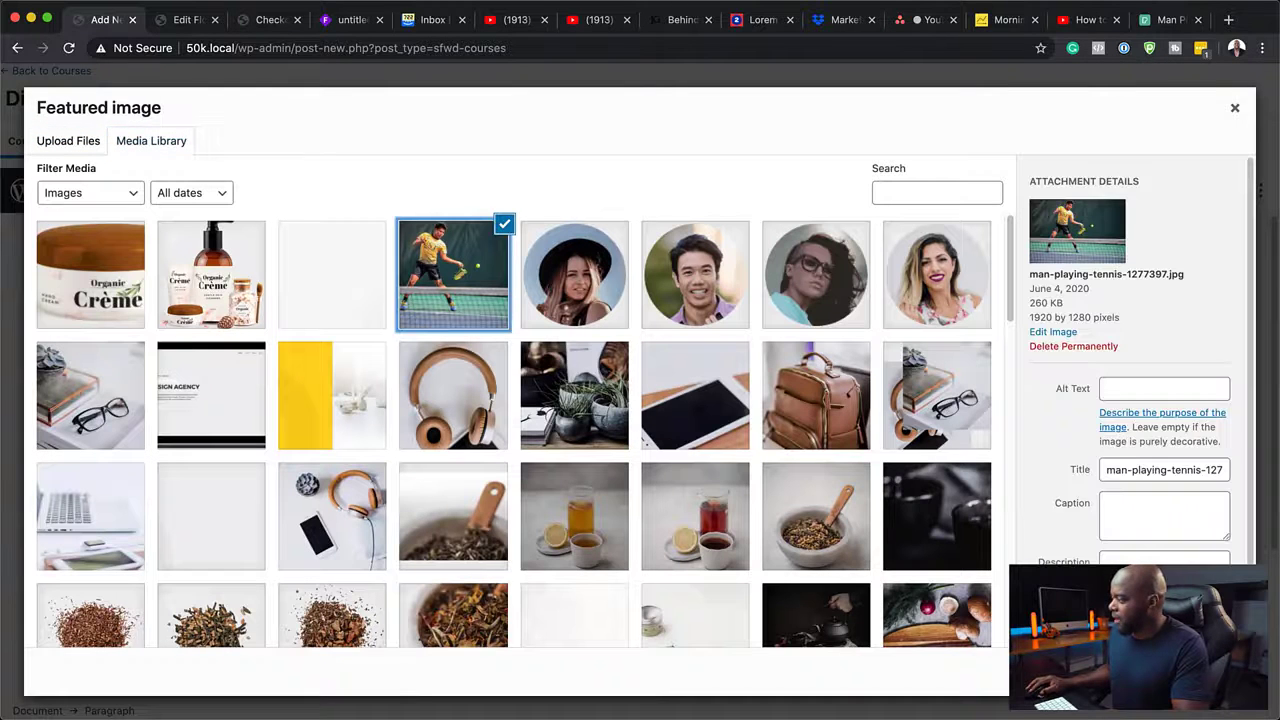
pyautogui.click(1209, 672)
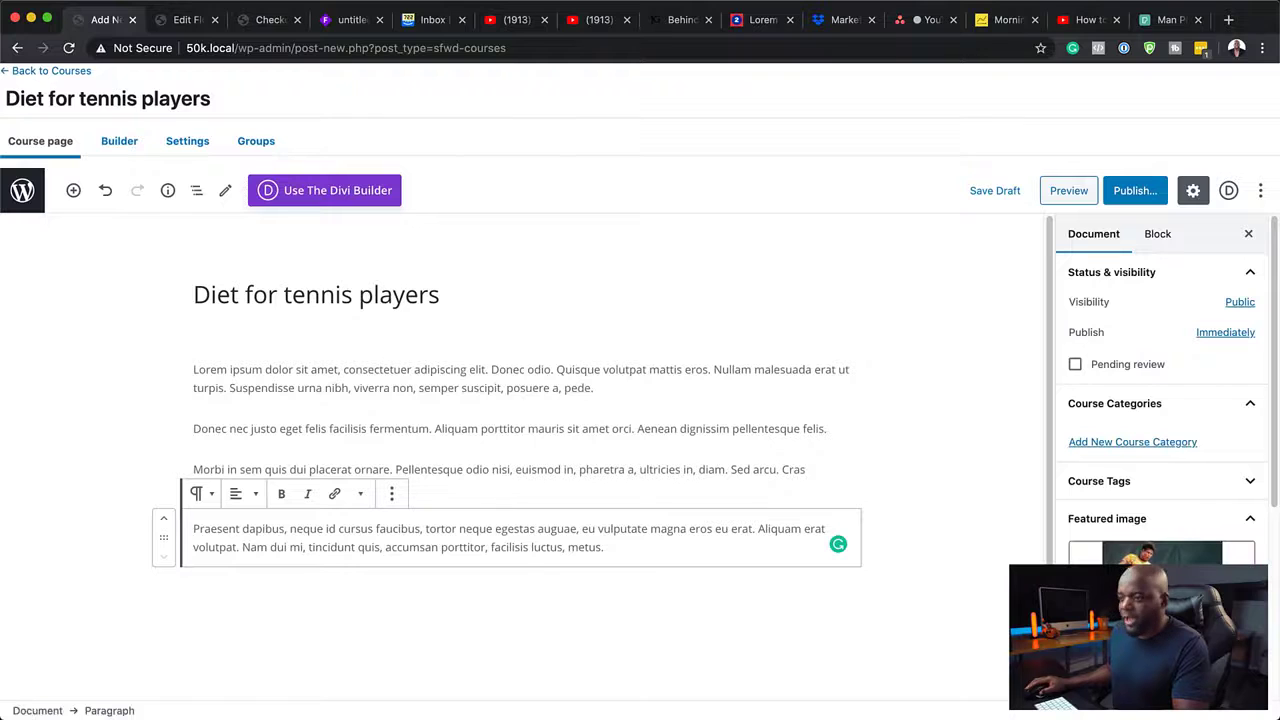
# Publish the Diet for tennis players course and close the publishing confirmation
pyautogui.click(1136, 192)
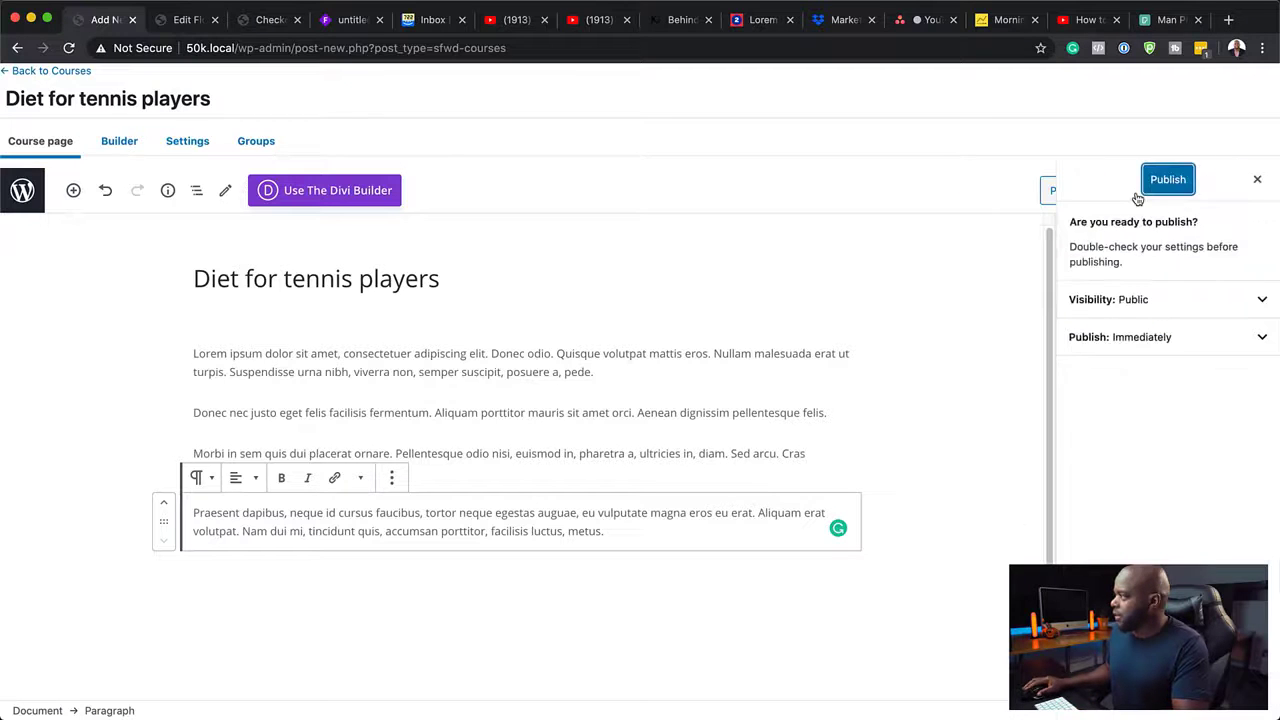
pyautogui.click(1168, 180)
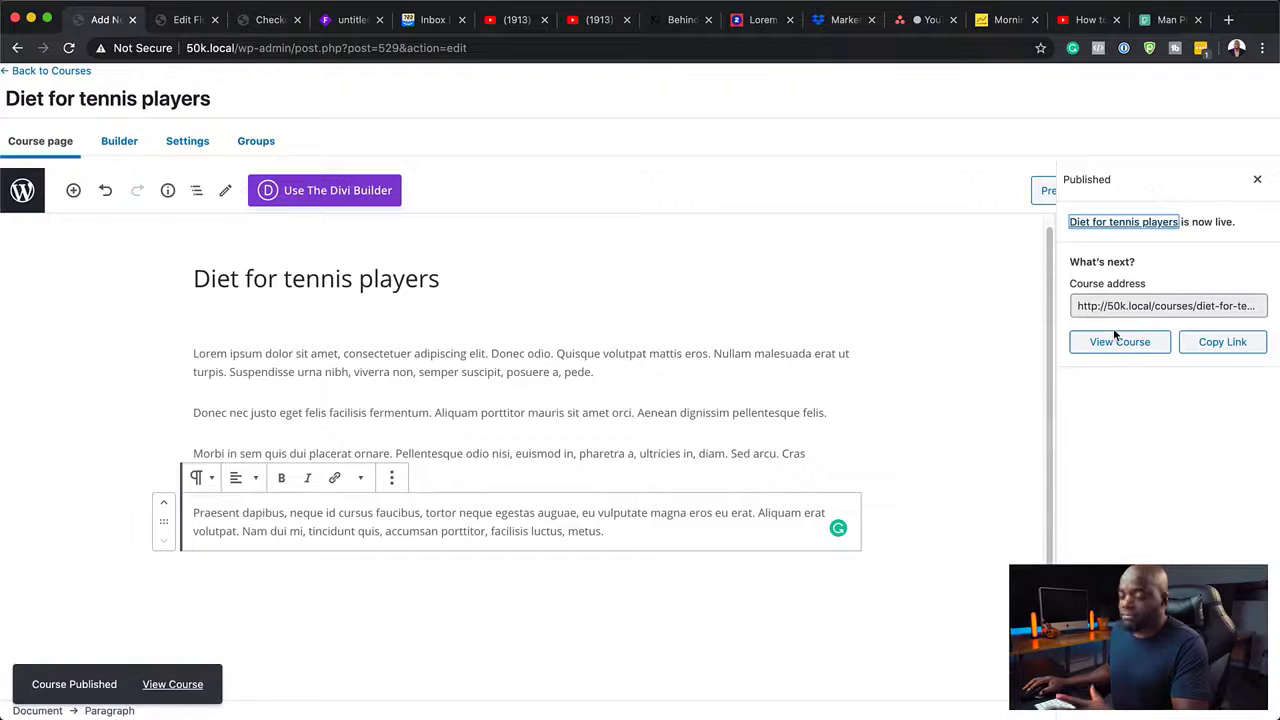
pyautogui.click(1257, 182)
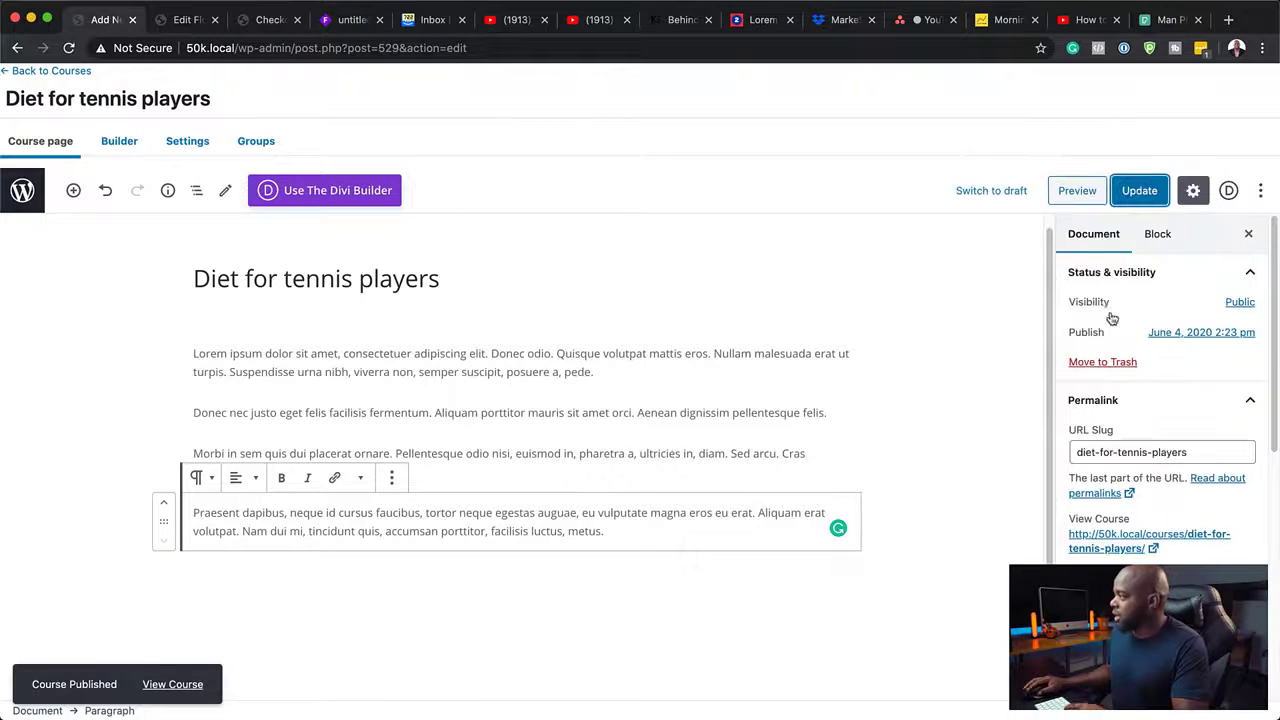
# Change the course's Divi page layout to one without a sidebar and update the course
pyautogui.scroll(-5, 1145, 470)
pyautogui.scroll(-3, 1145, 470)
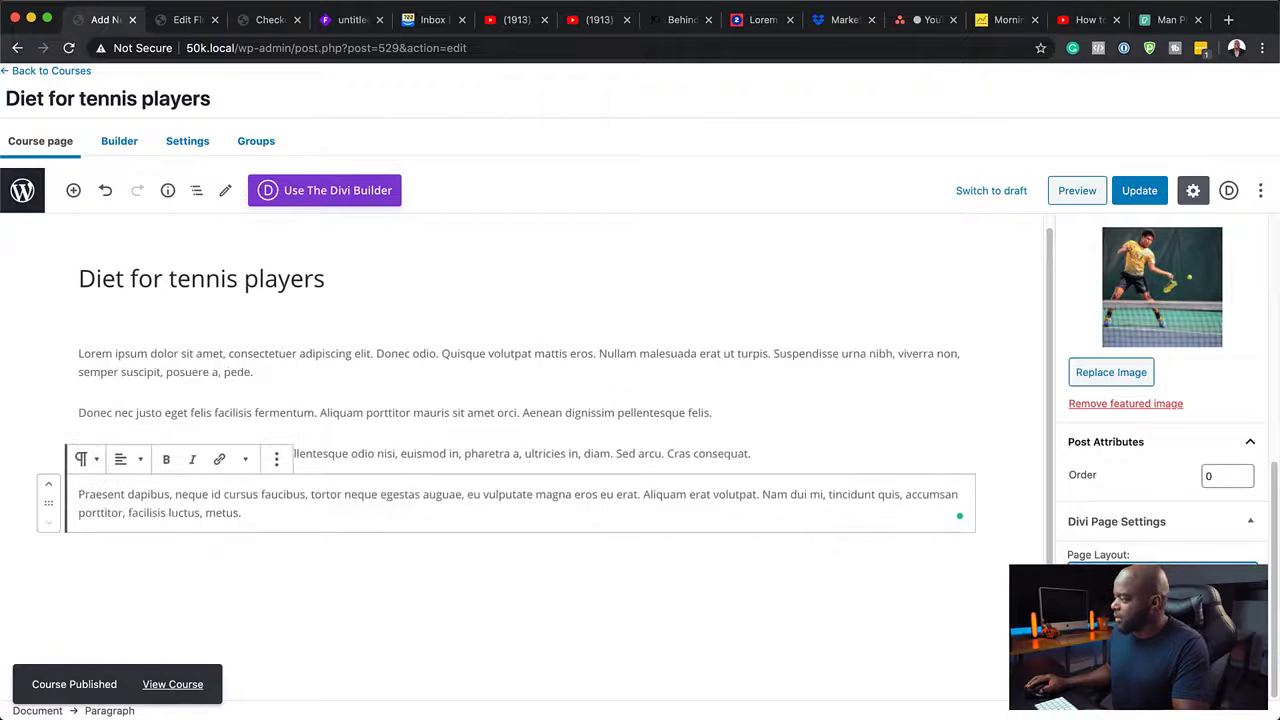
pyautogui.click(1137, 191)
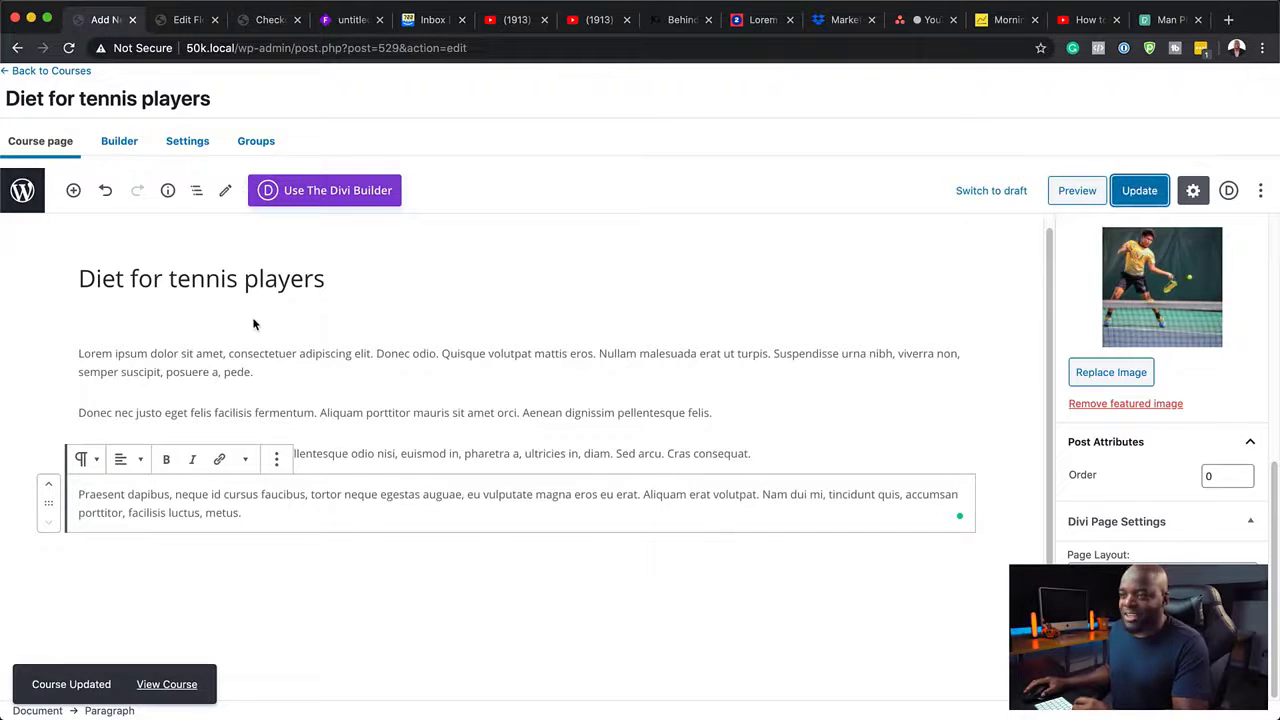
# Preview the Diet for tennis players course page and examine its featured image and content
pyautogui.scroll(1, 838, 230)
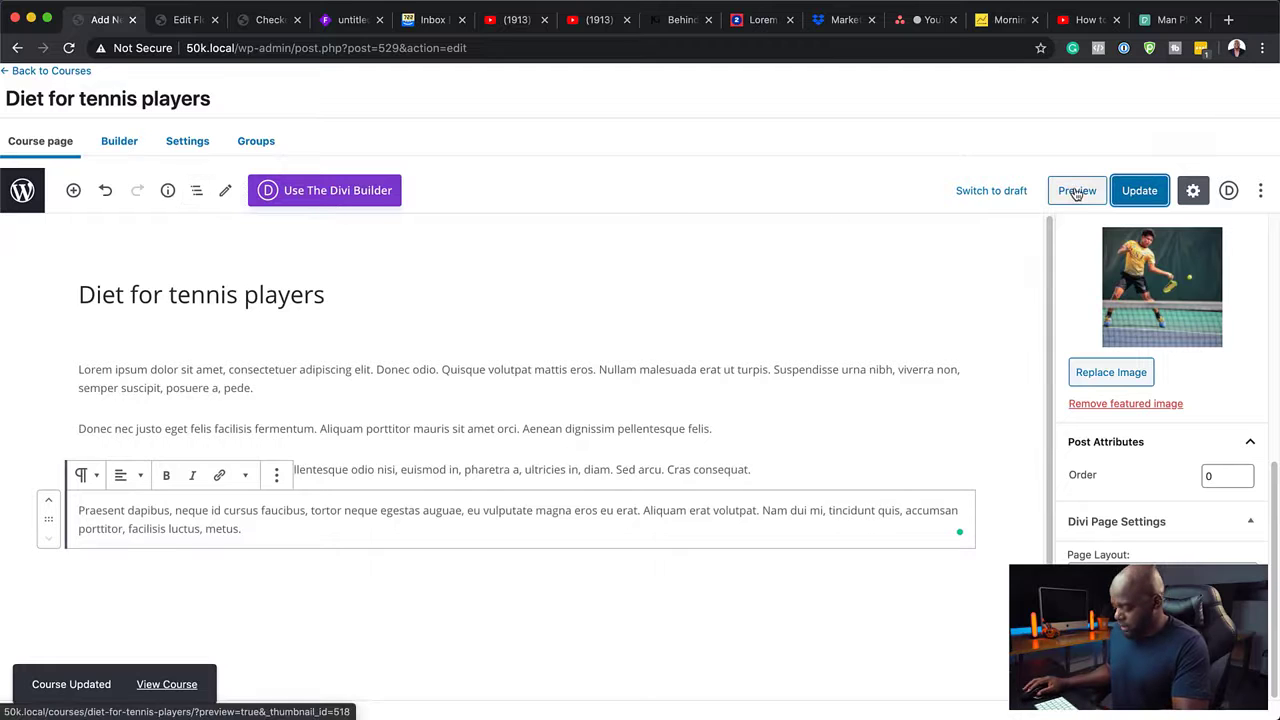
pyautogui.click(1076, 191)
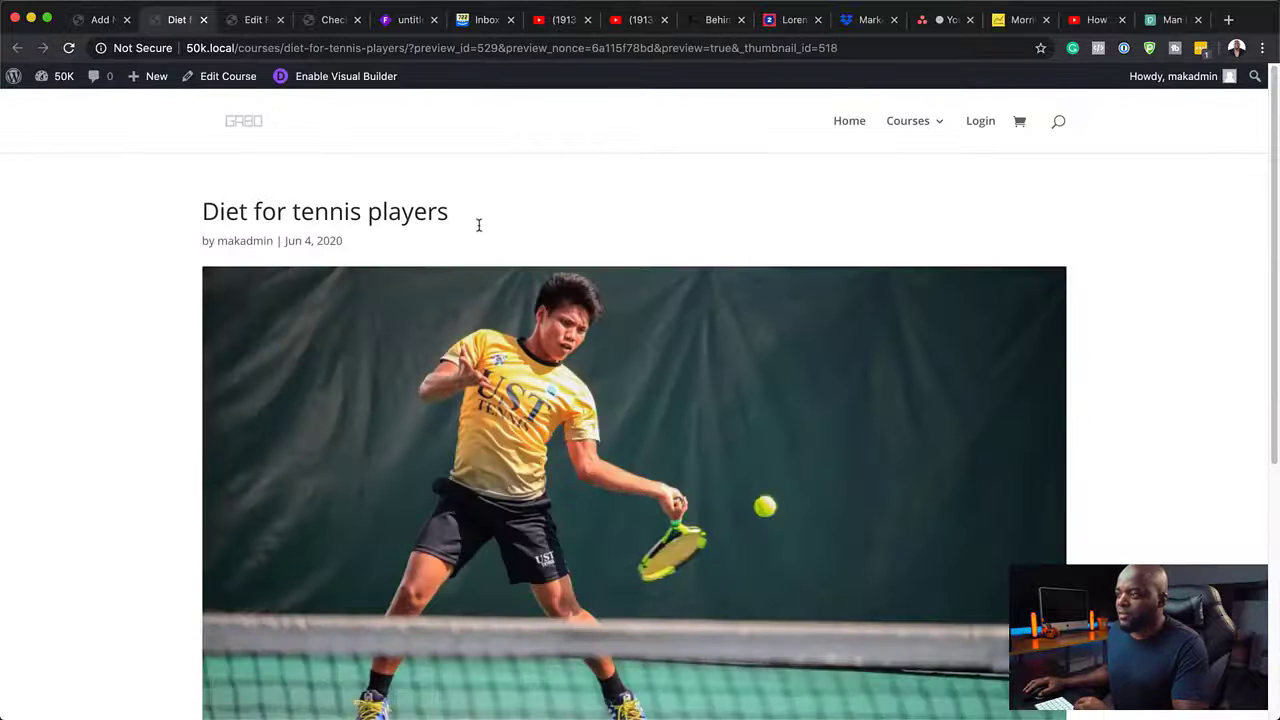
pyautogui.scroll(-8, 209, 384)
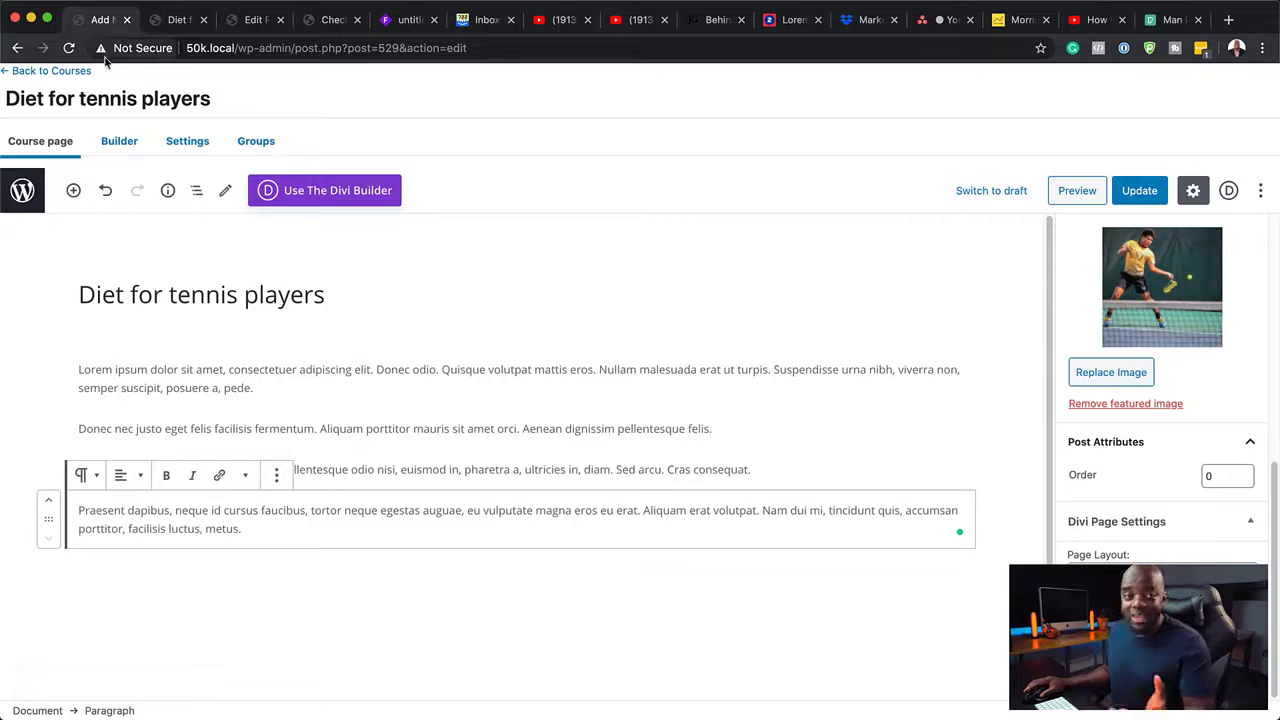
# Add a lesson titled "Lesson One" to the course in the course builder
pyautogui.click(119, 143)
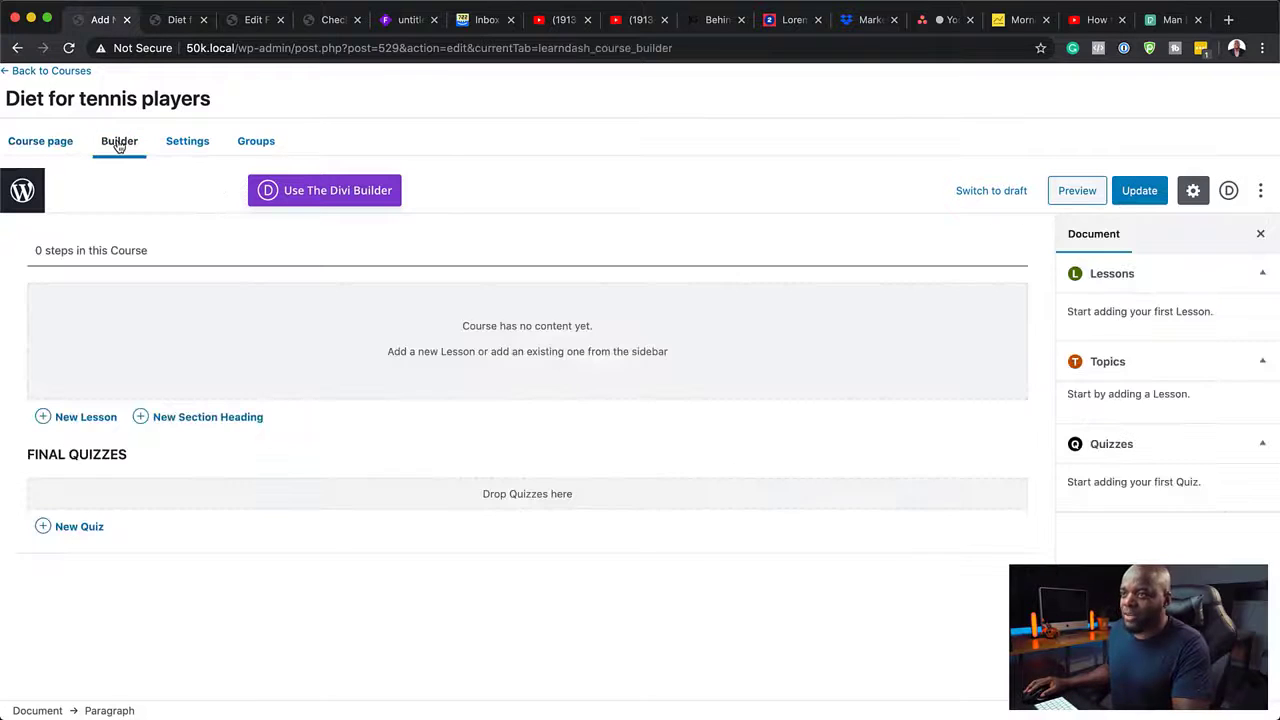
pyautogui.click(86, 418)
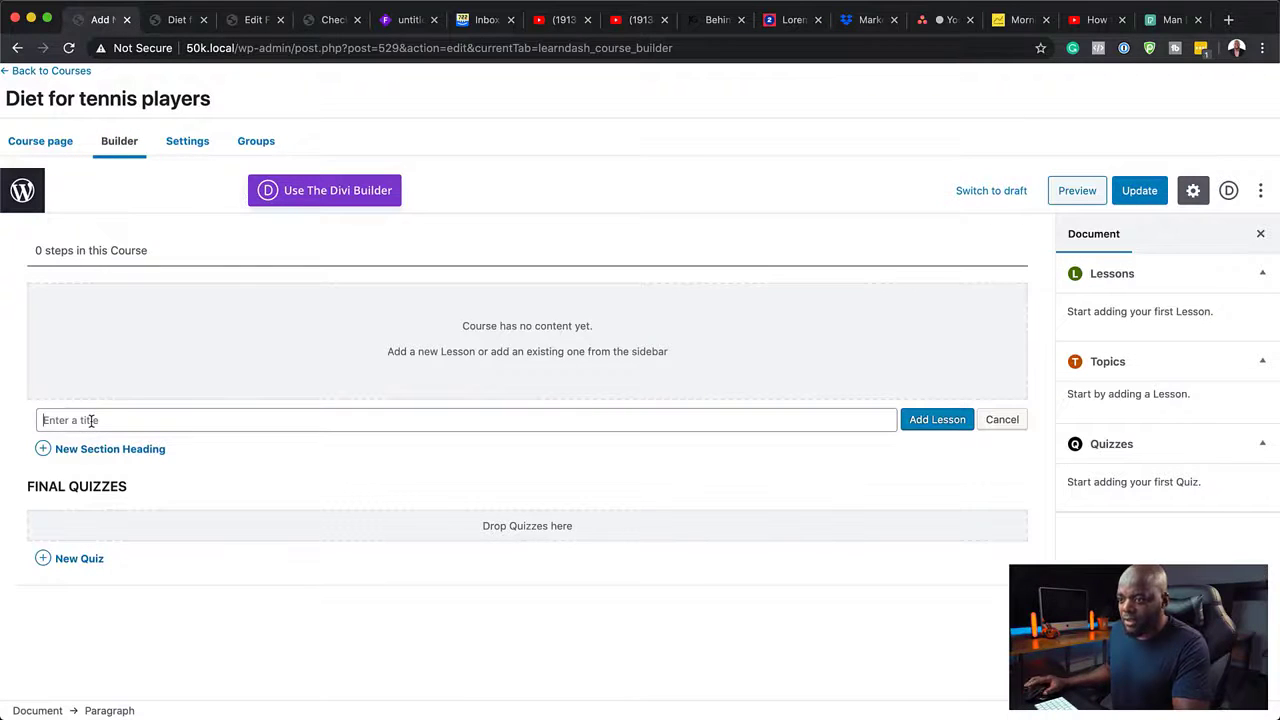
pyautogui.write('Lesson One')
pyautogui.press('Return')
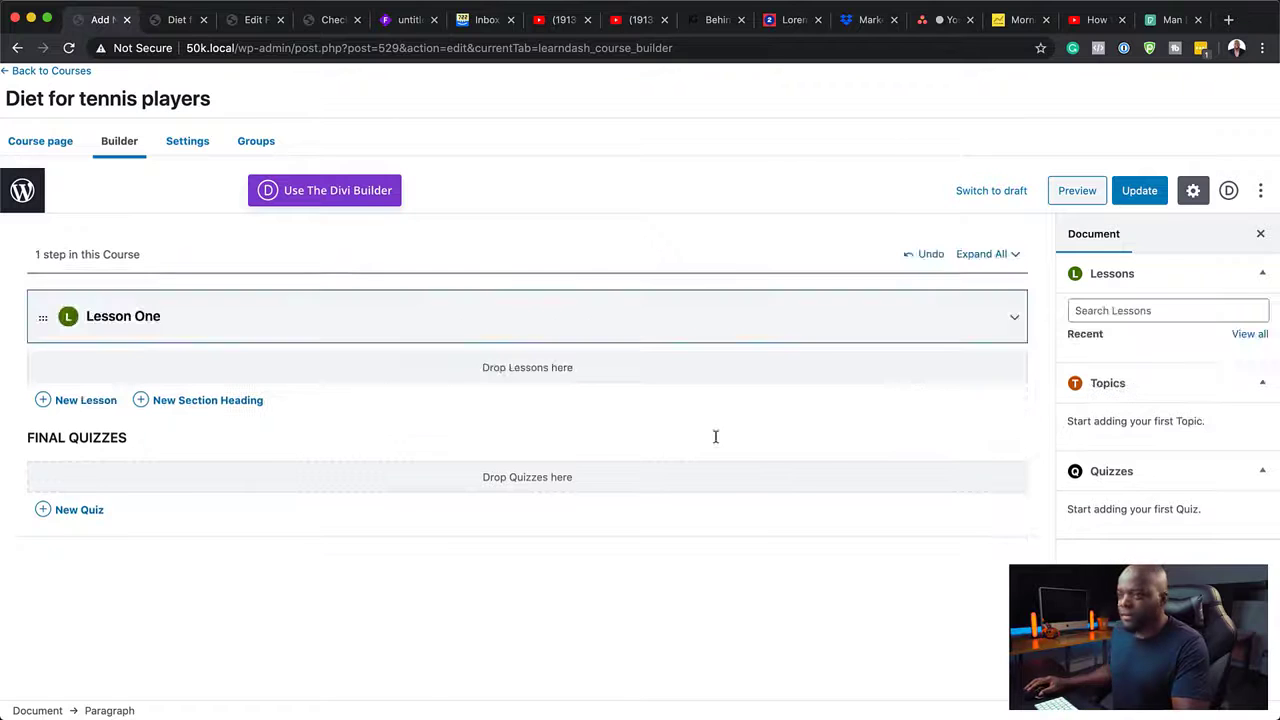
# Add a section heading titled "Module One" and place it above Lesson One
pyautogui.click(201, 401)
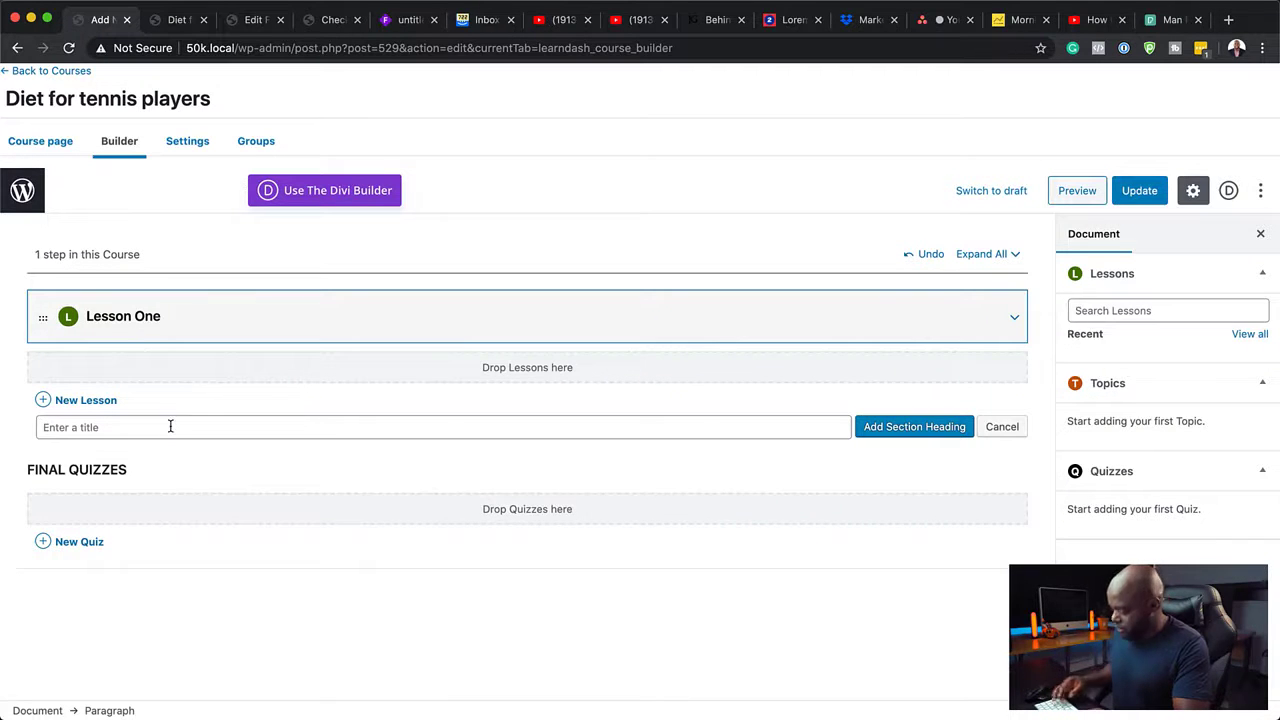
pyautogui.write('Module One')
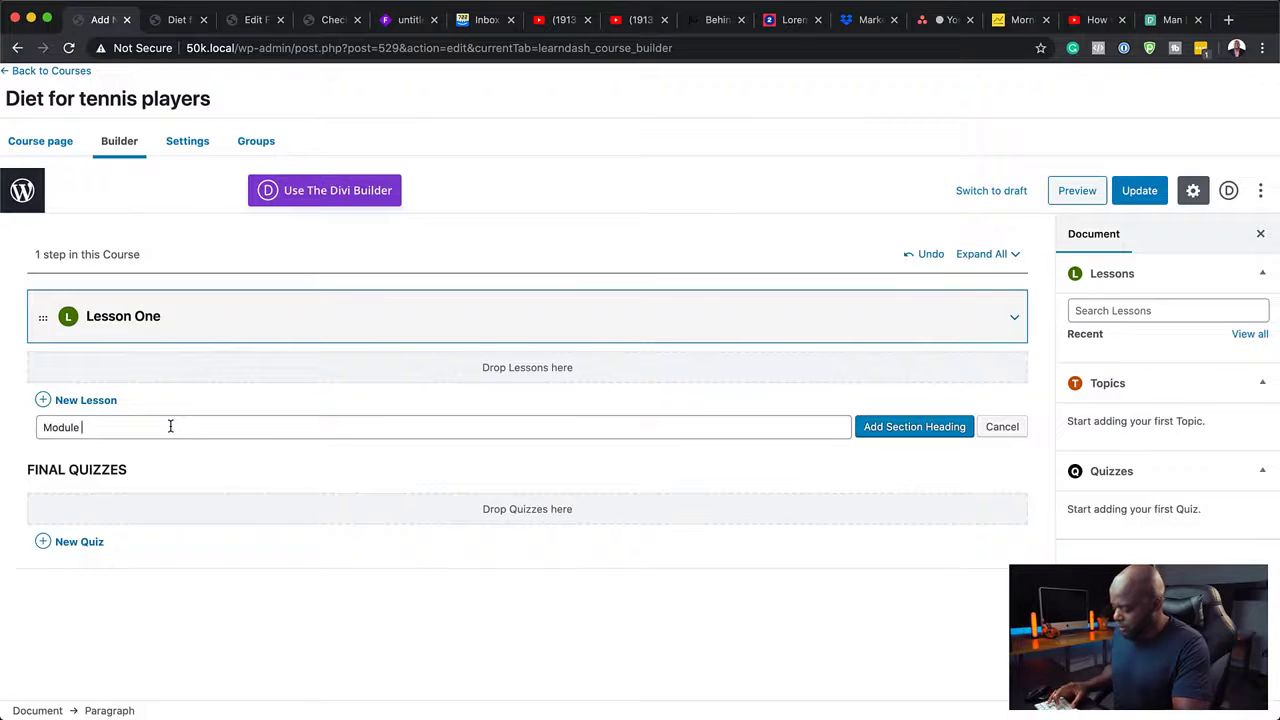
pyautogui.press('Return')
pyautogui.click(44, 358)
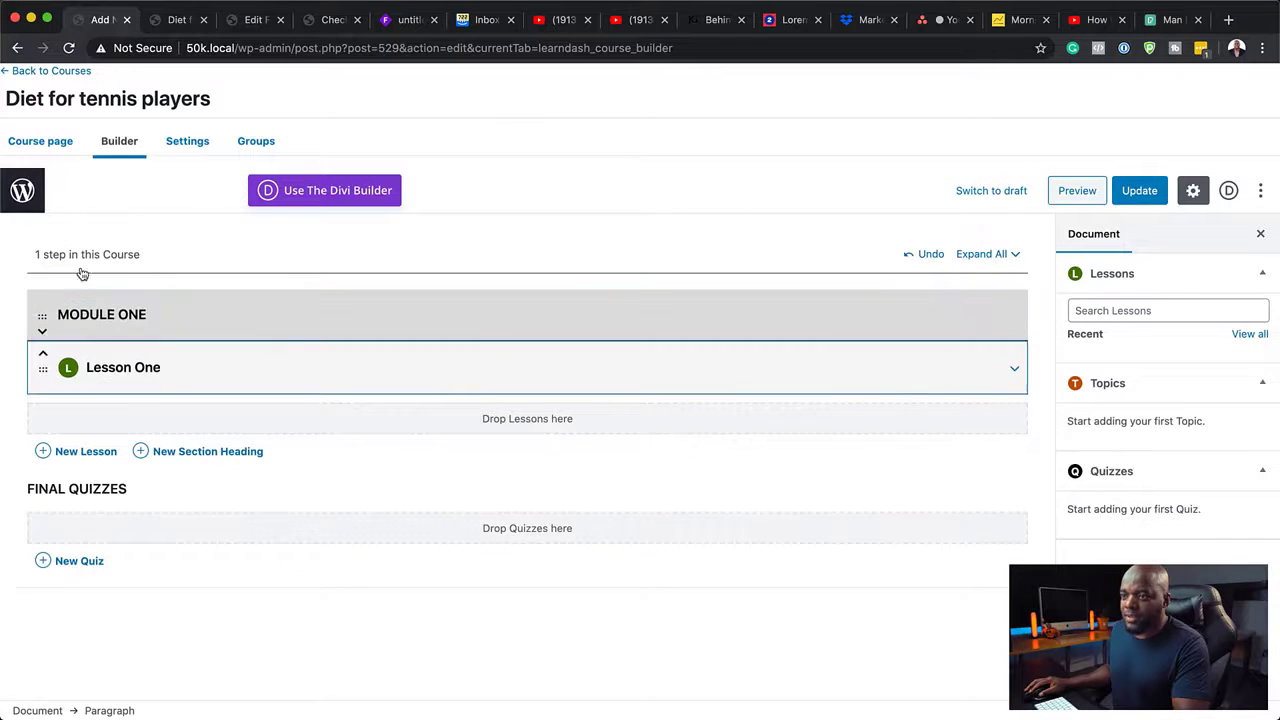
# Add a lesson titled "Lesson Two" below Lesson One in the course builder and update the course
pyautogui.click(86, 451)
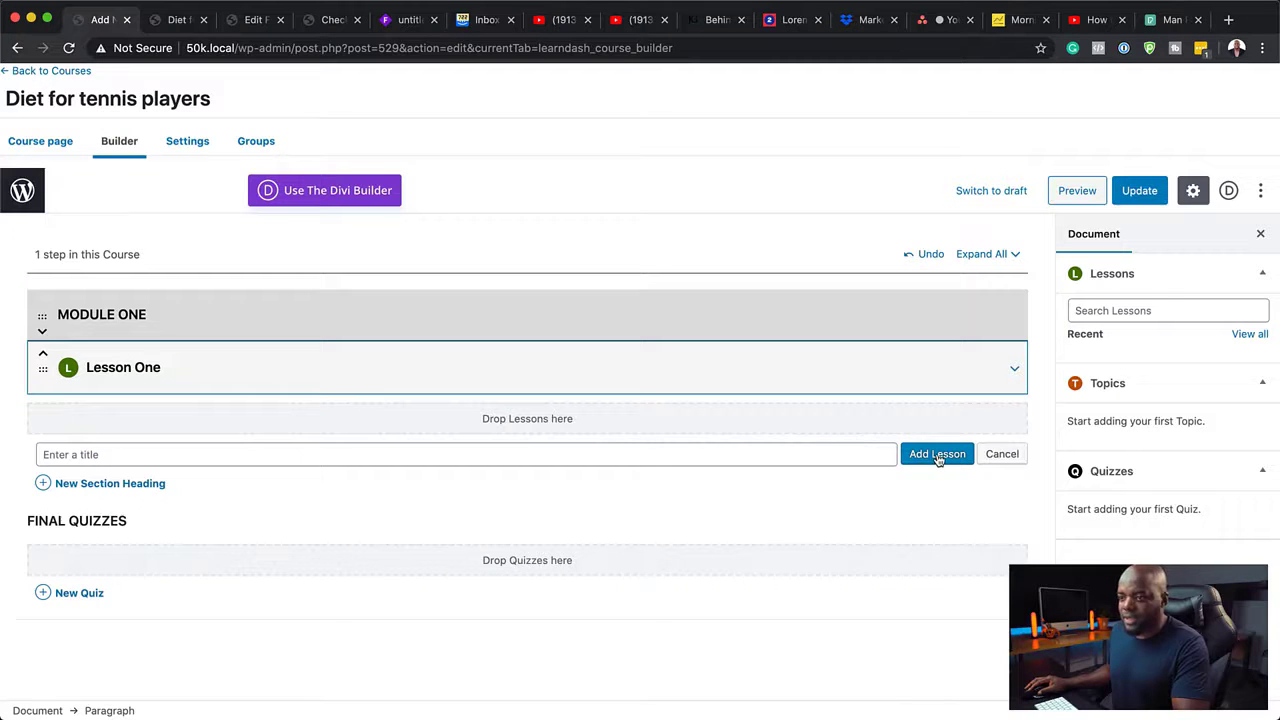
pyautogui.write('Lesson Two')
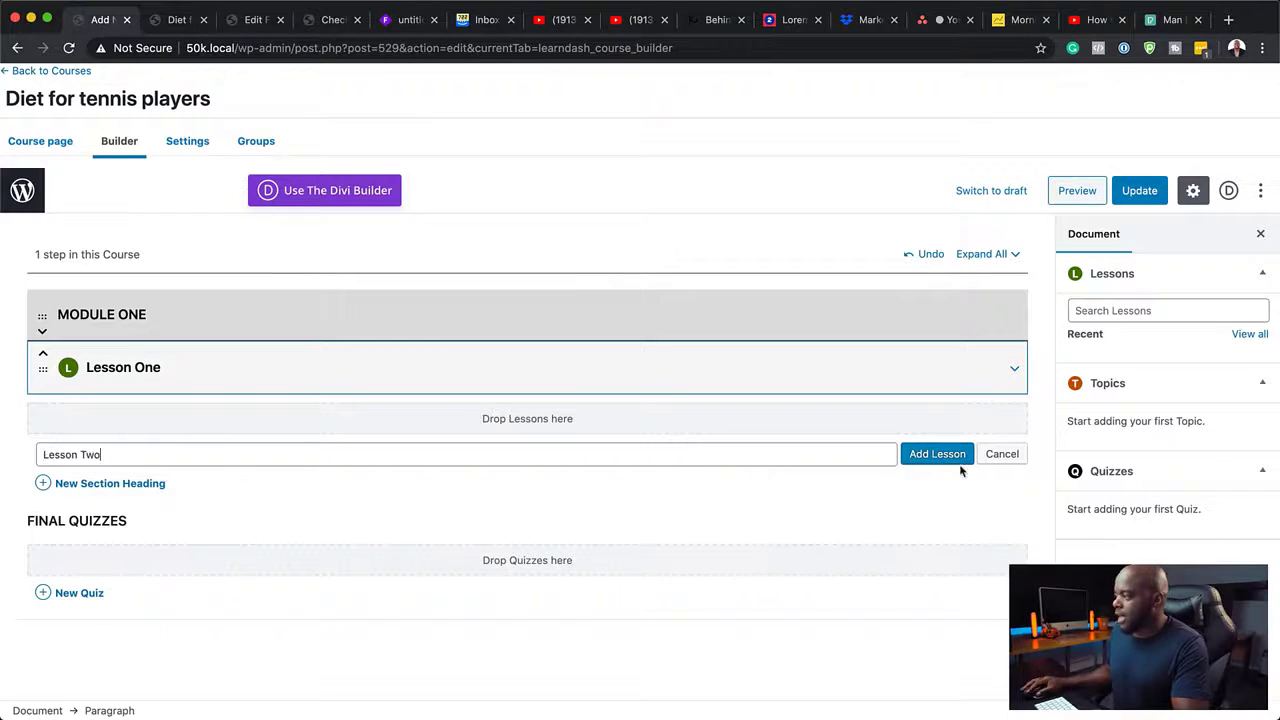
pyautogui.click(955, 458)
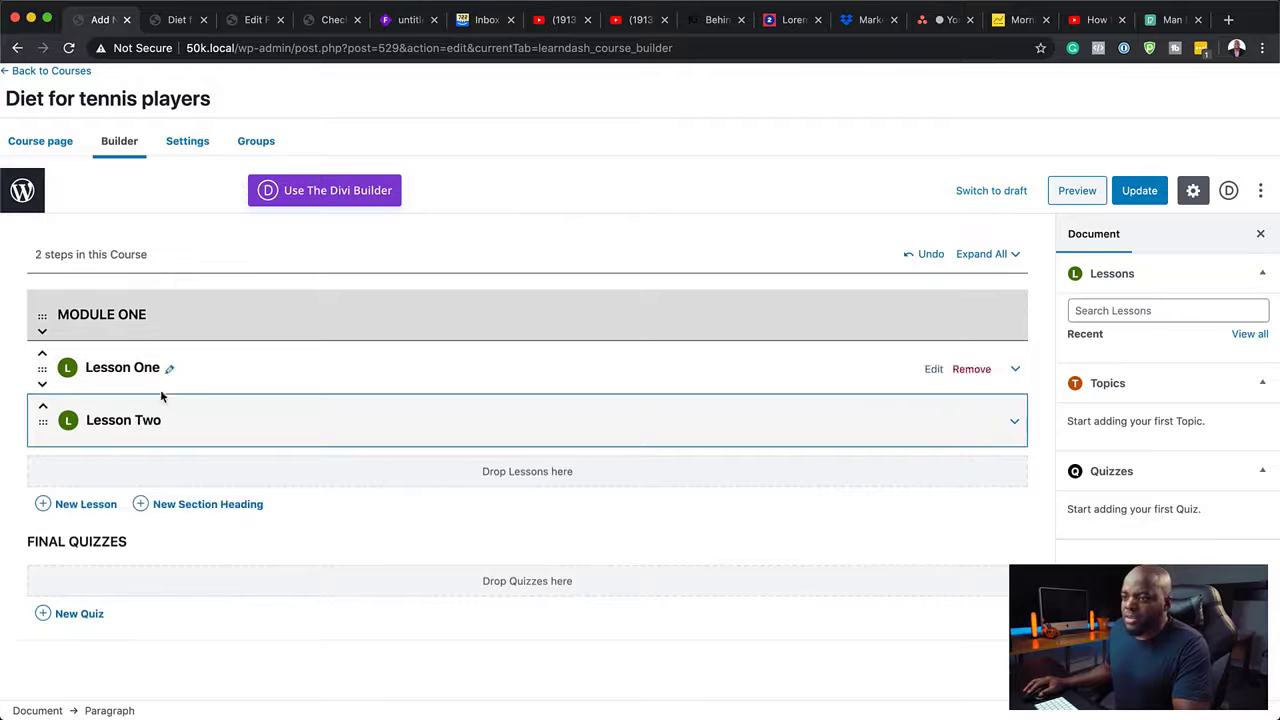
pyautogui.click(1115, 195)
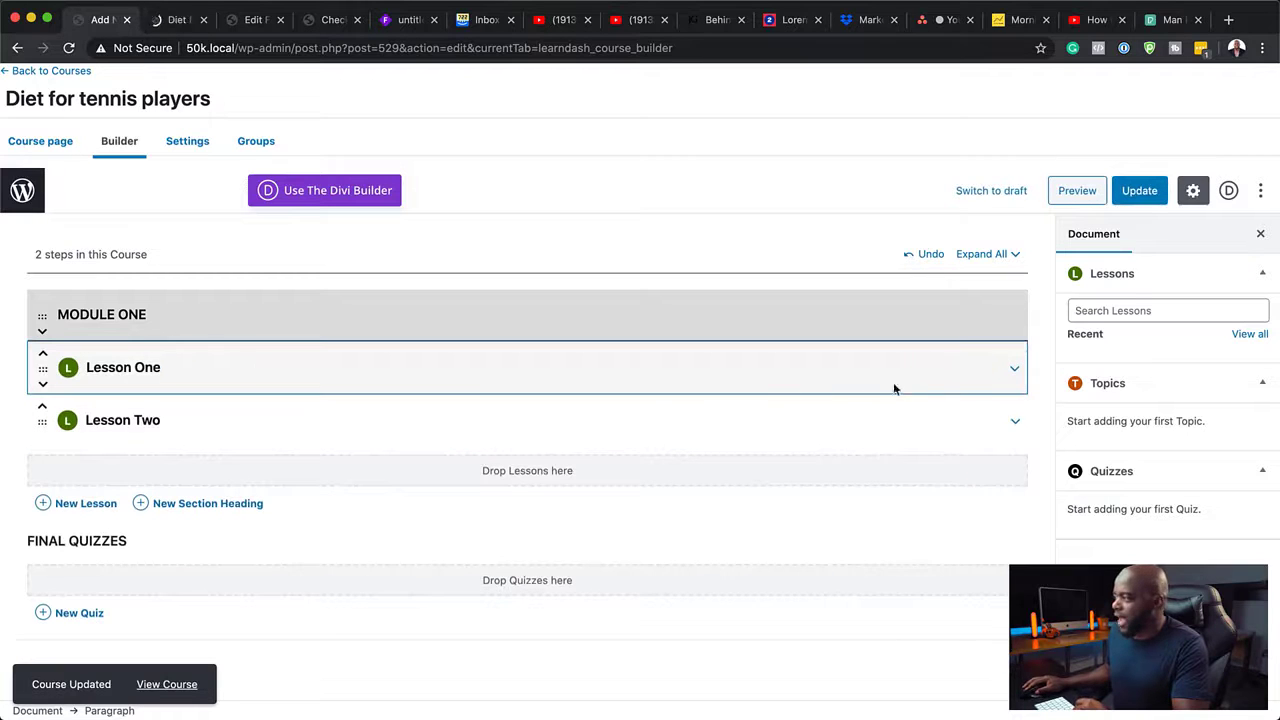
# Reload the Diet for tennis players course preview and examine the Course Content section with its module and lessons
pyautogui.click(175, 20)
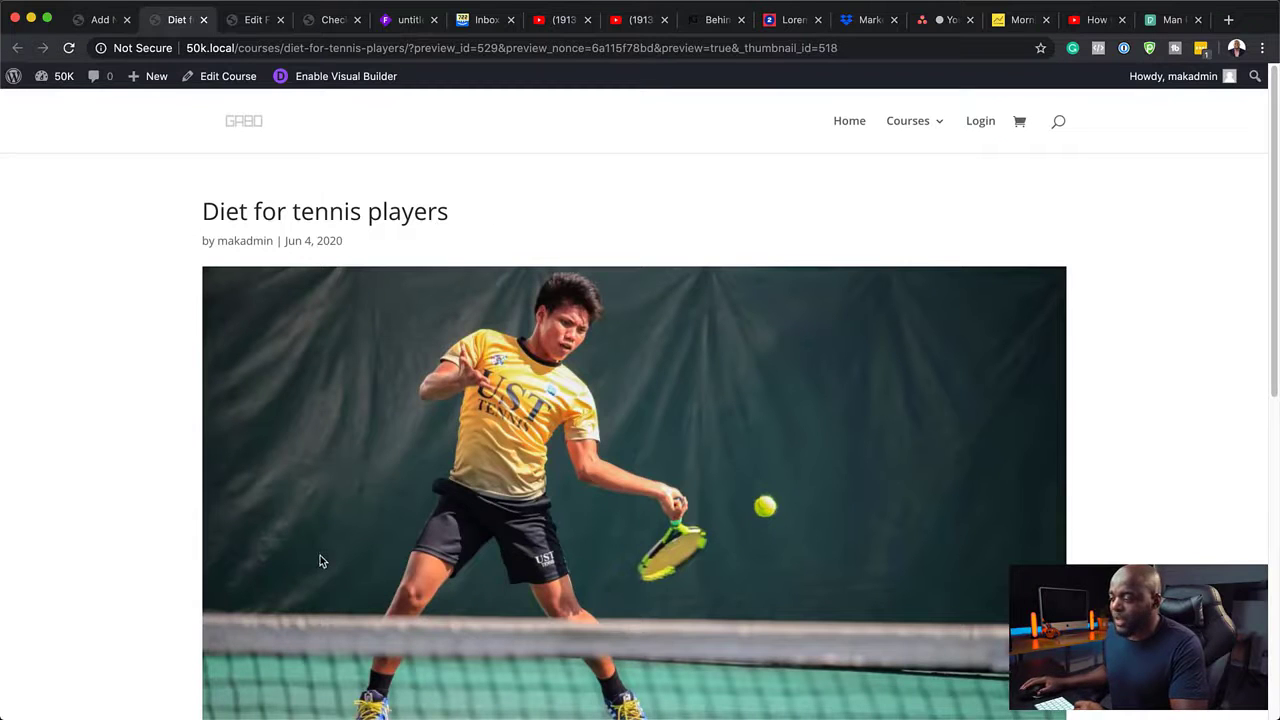
pyautogui.click(69, 48)
pyautogui.scroll(-2, 368, 494)
pyautogui.scroll(-5, 368, 498)
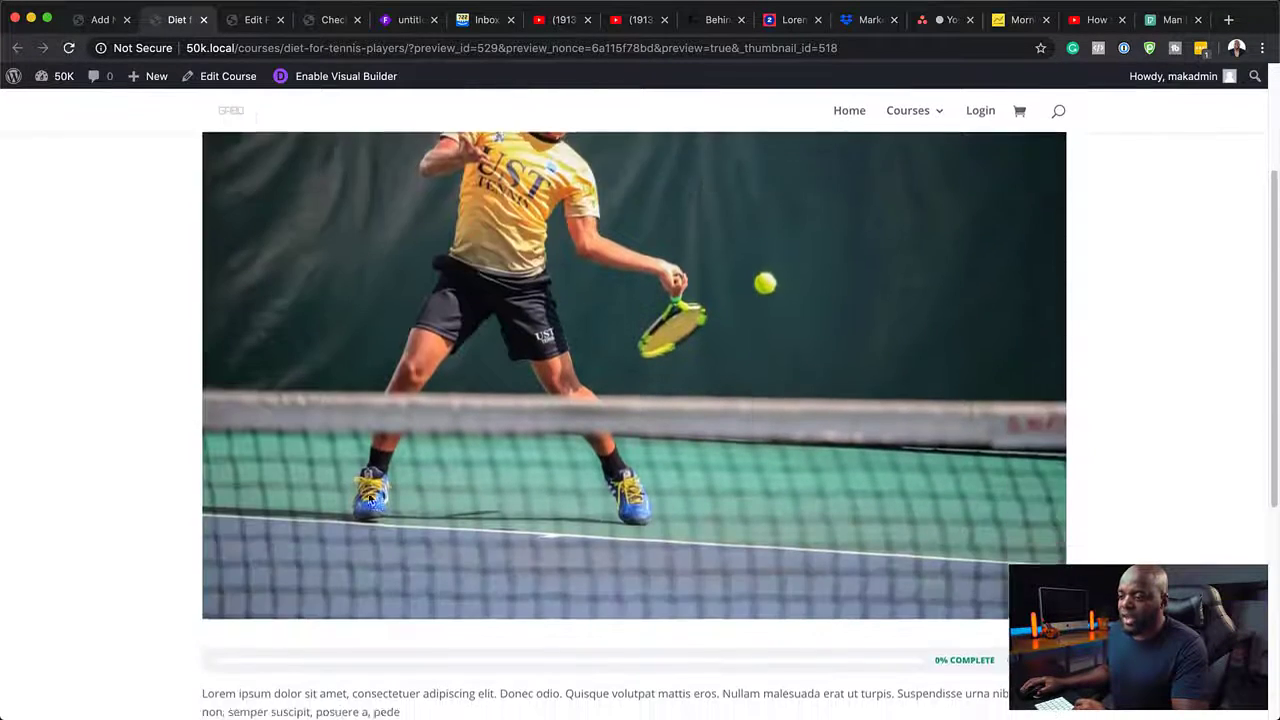
pyautogui.scroll(-2, 368, 498)
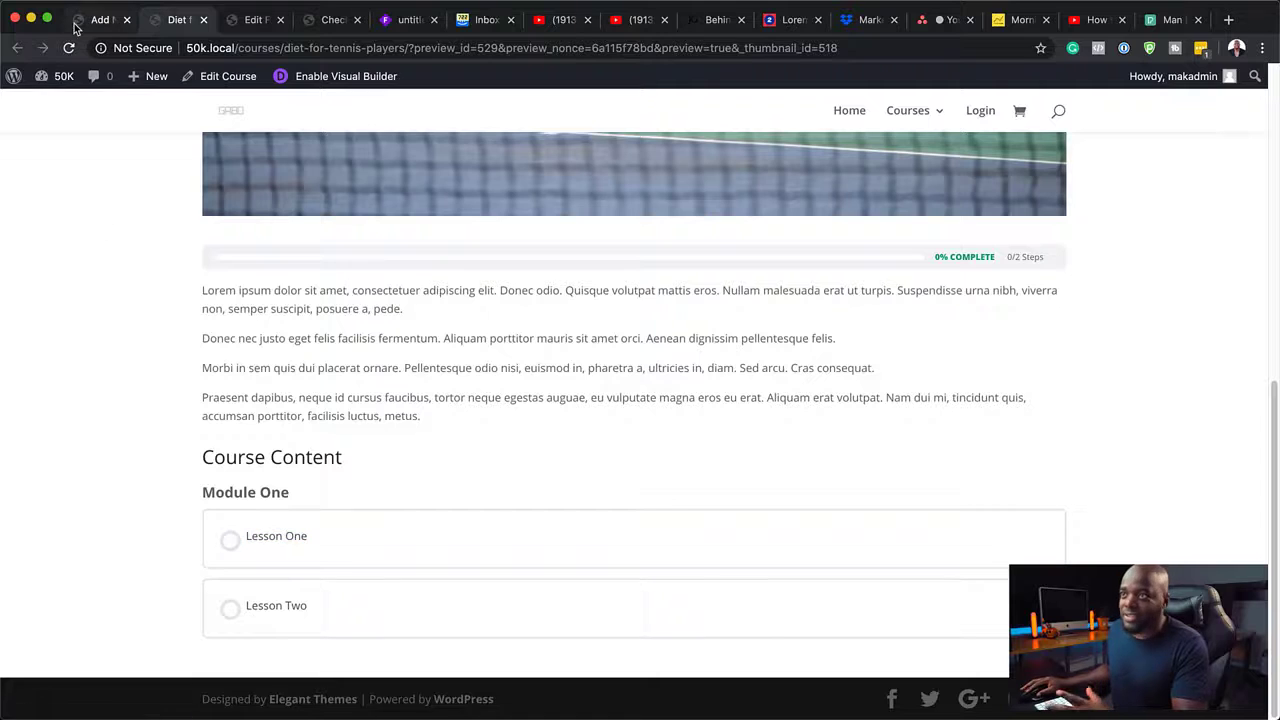
# Open Lesson One for editing from the course builder and fill its content with the Lorem ipsum placeholder paragraphs
pyautogui.click(106, 22)
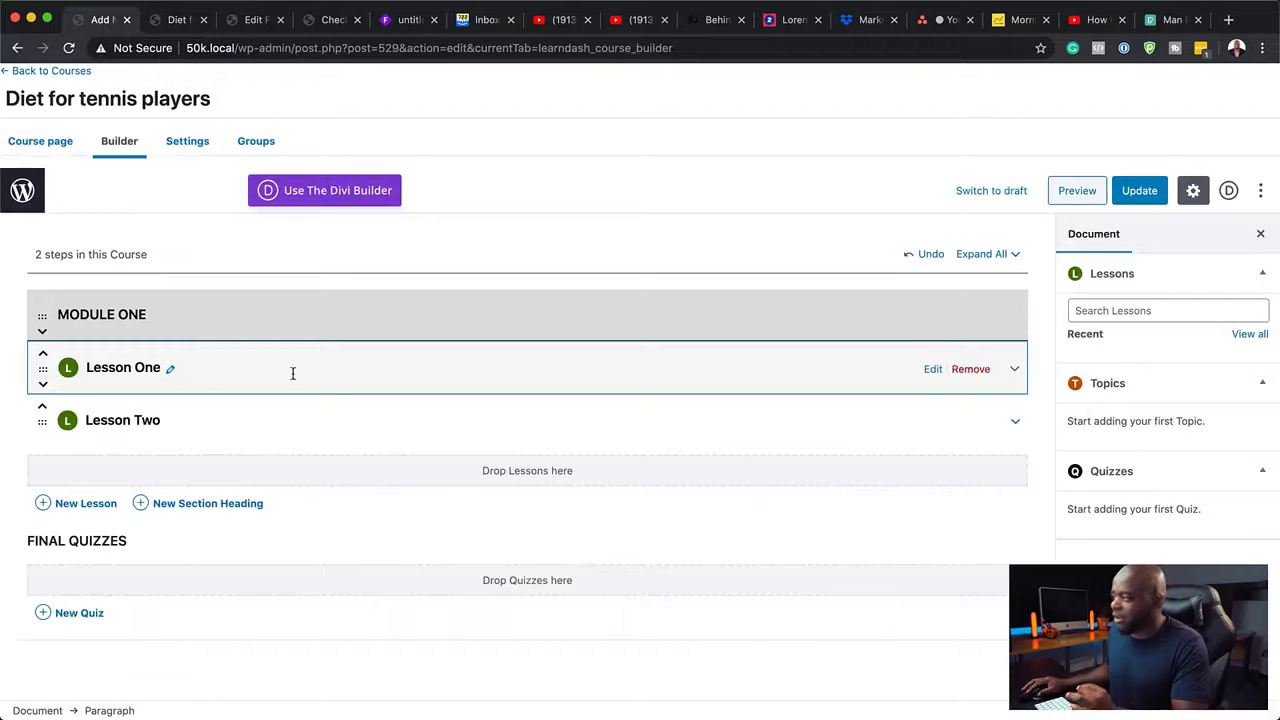
pyautogui.click(934, 370)
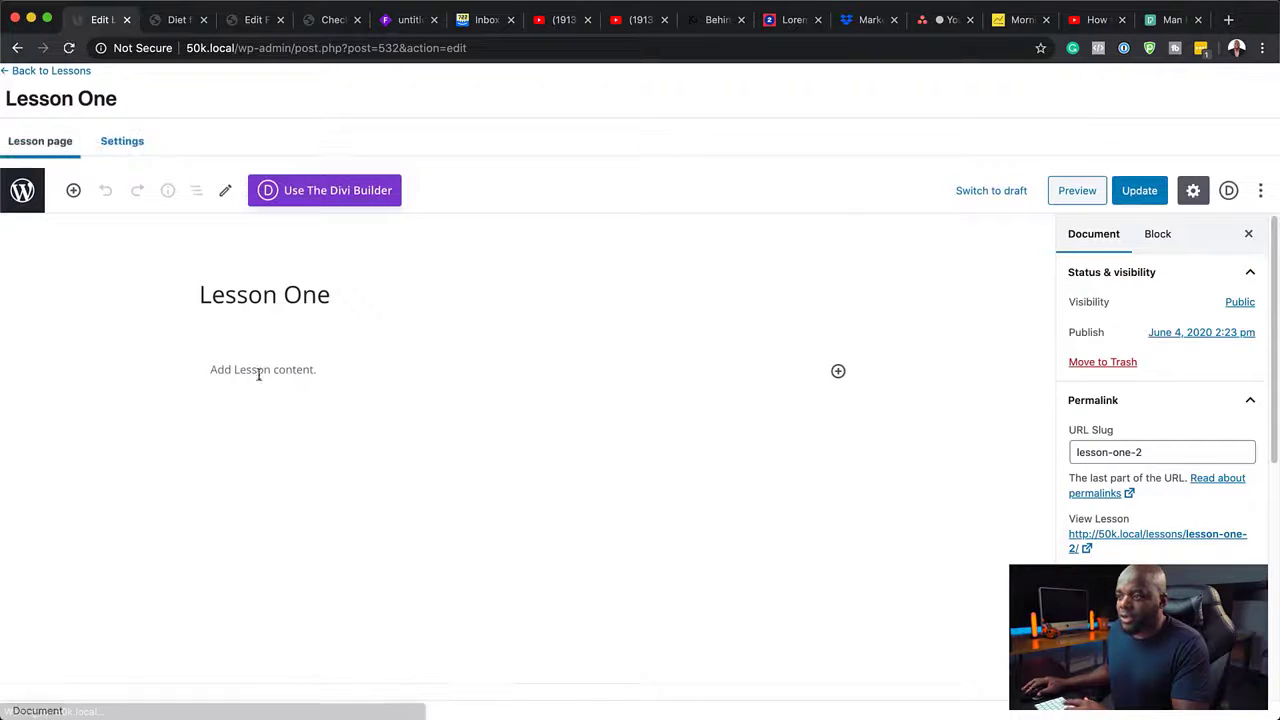
pyautogui.click(256, 370)
pyautogui.write('Lorem ipsum dolor sit amet, consectetuer adipiscing elit. Donec odio. Quisque volutpat mattis eros. Nullam malesuada erat ut turpis. Suspendisse urna nibh, viverra non, semper suscipit, posuere a, pede.  Donec nec justo eget felis facilisis fermentum. Aliquam porttitor mauris sit amet orci. Aenean dignissim pellentesque felis.  Morbi in sem quis dui placerat ornare. Pellentesque odio nisi, euismod in, pharetra a, ultricies in, diam. Sed arcu. Cras consequat.  Praesent dapibus, neque id cursus faucibus, tortor neque egestas auguae, eu vulputate magna eros eu erat. Aliquam erat volutpat. Nam dui mi, tincidunt quis, accumsan porttitor, facilisis luctus, metus.')
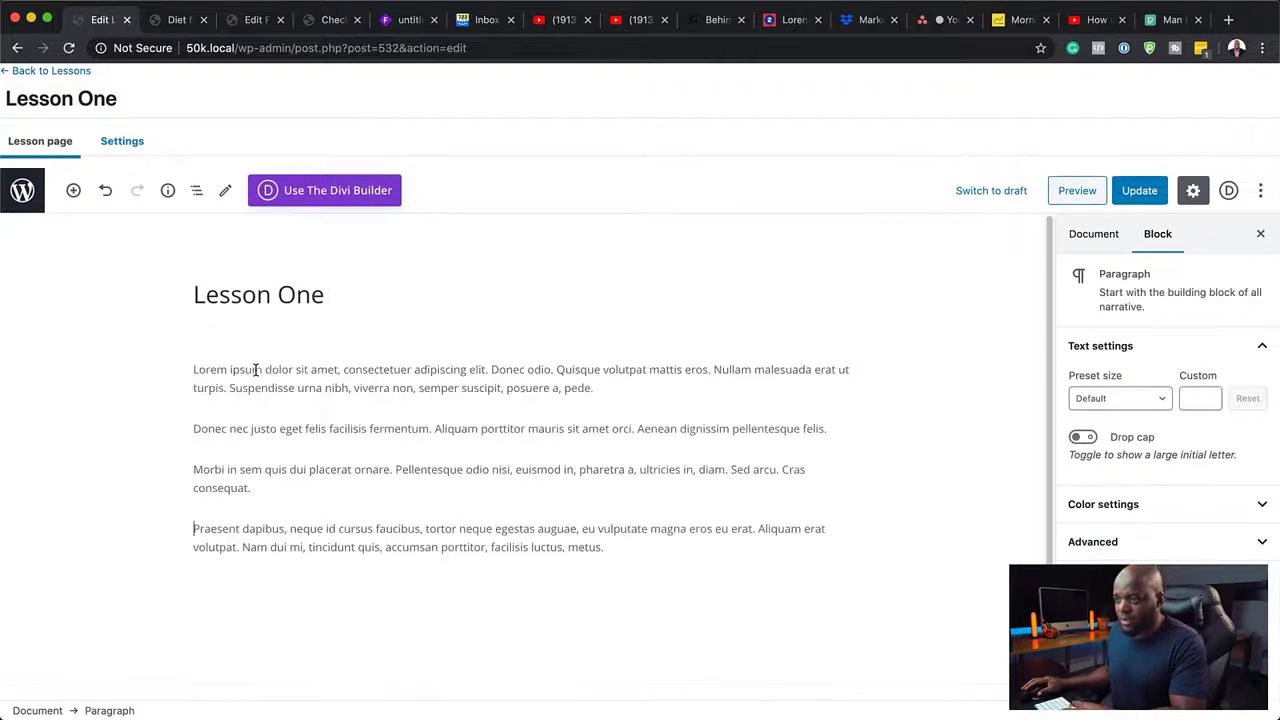
pyautogui.click(322, 349)
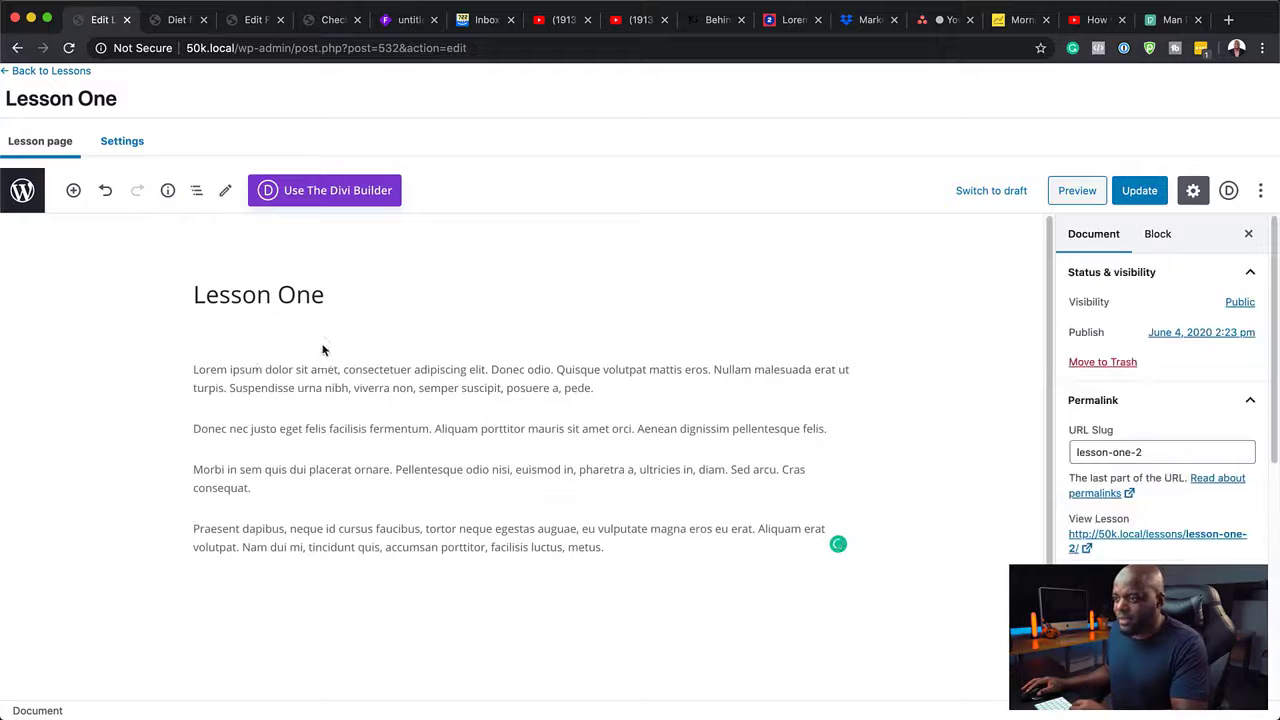
# Embed the YouTube video "Create videos on iPhone - This Really Impressed Me!" above the Lesson One text and update the lesson
pyautogui.click(196, 370)
pyautogui.press('Return')
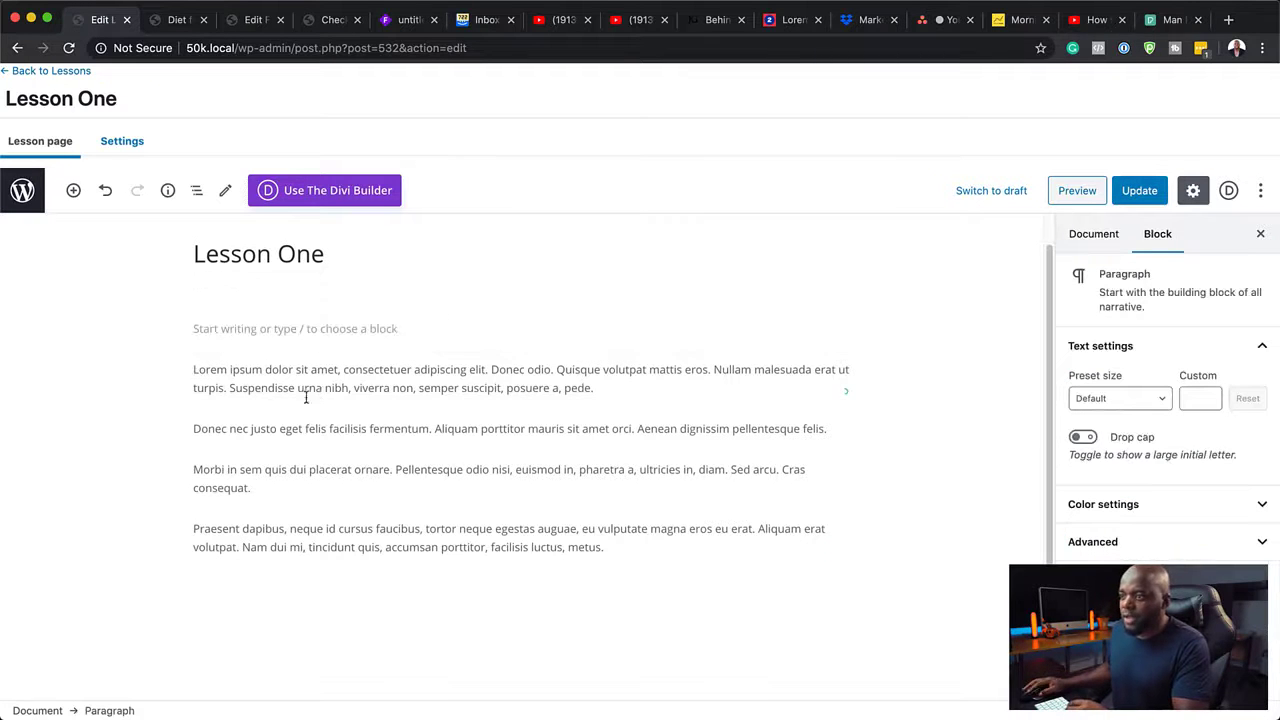
pyautogui.click(476, 326)
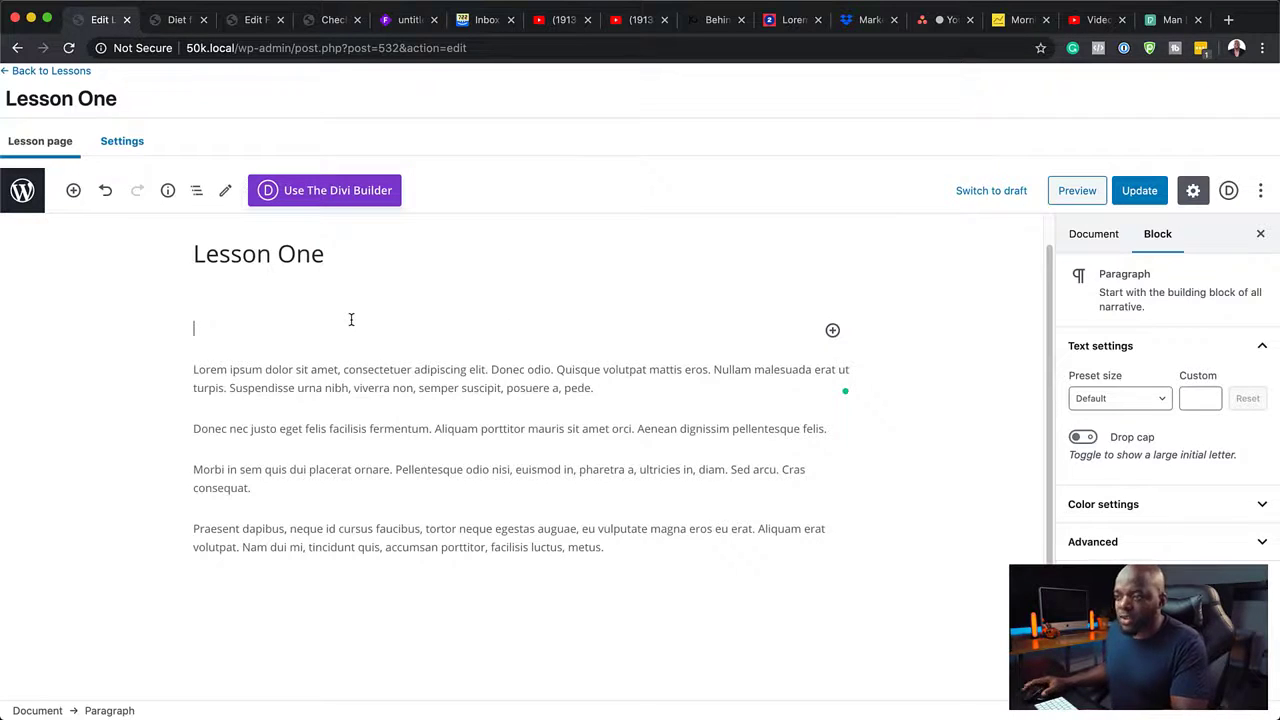
pyautogui.press('super+v')
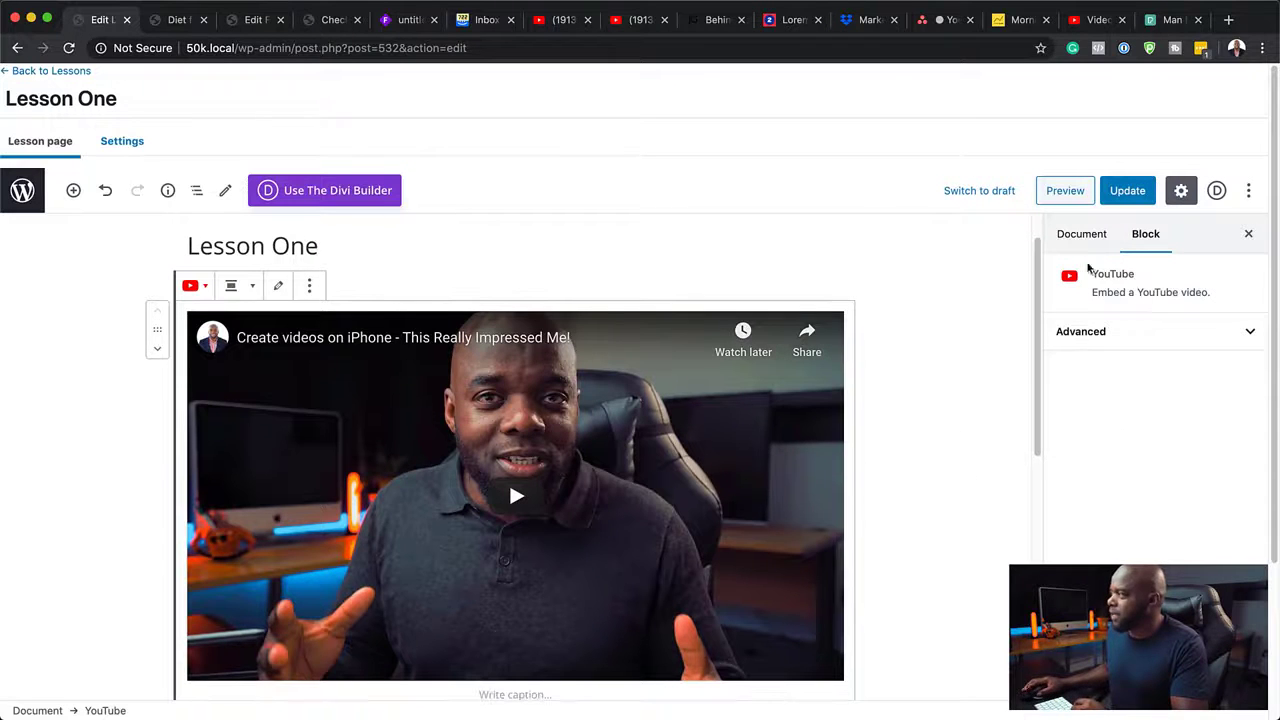
pyautogui.click(1127, 191)
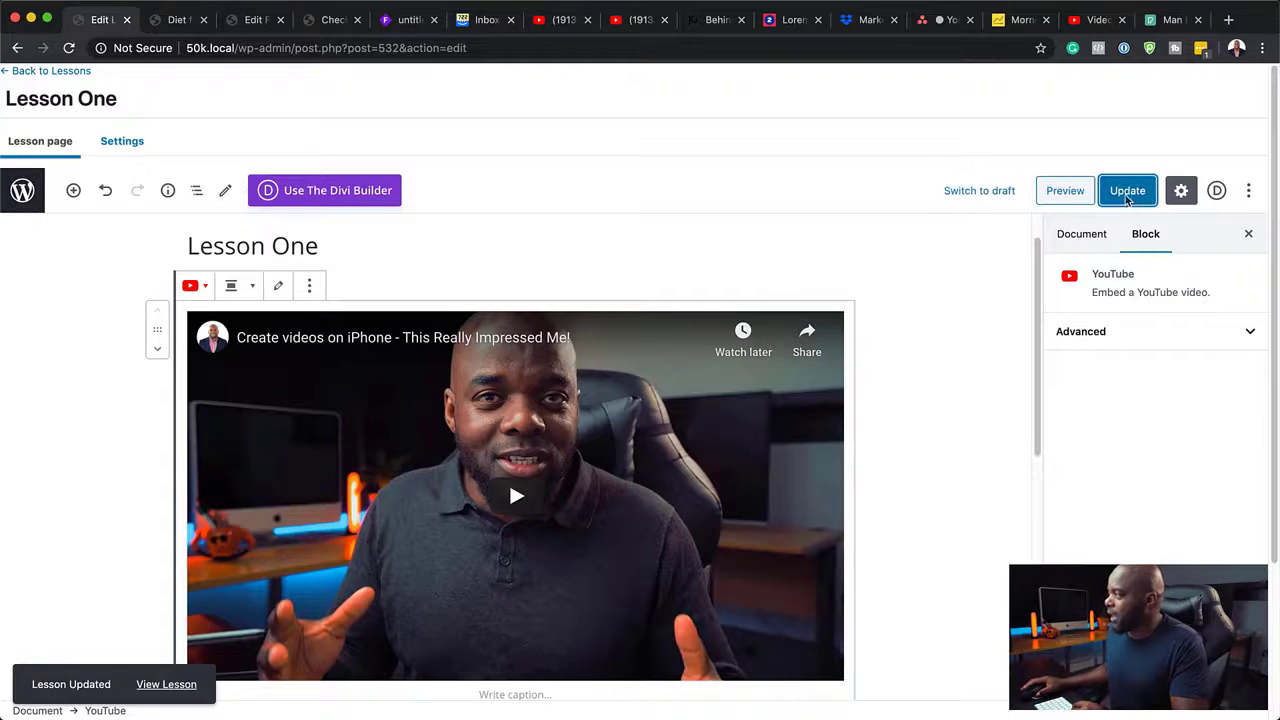
# Preview Lesson One and examine its video, text and completion controls, collapsing and re-expanding the course navigation sidebar
pyautogui.click(1064, 192)
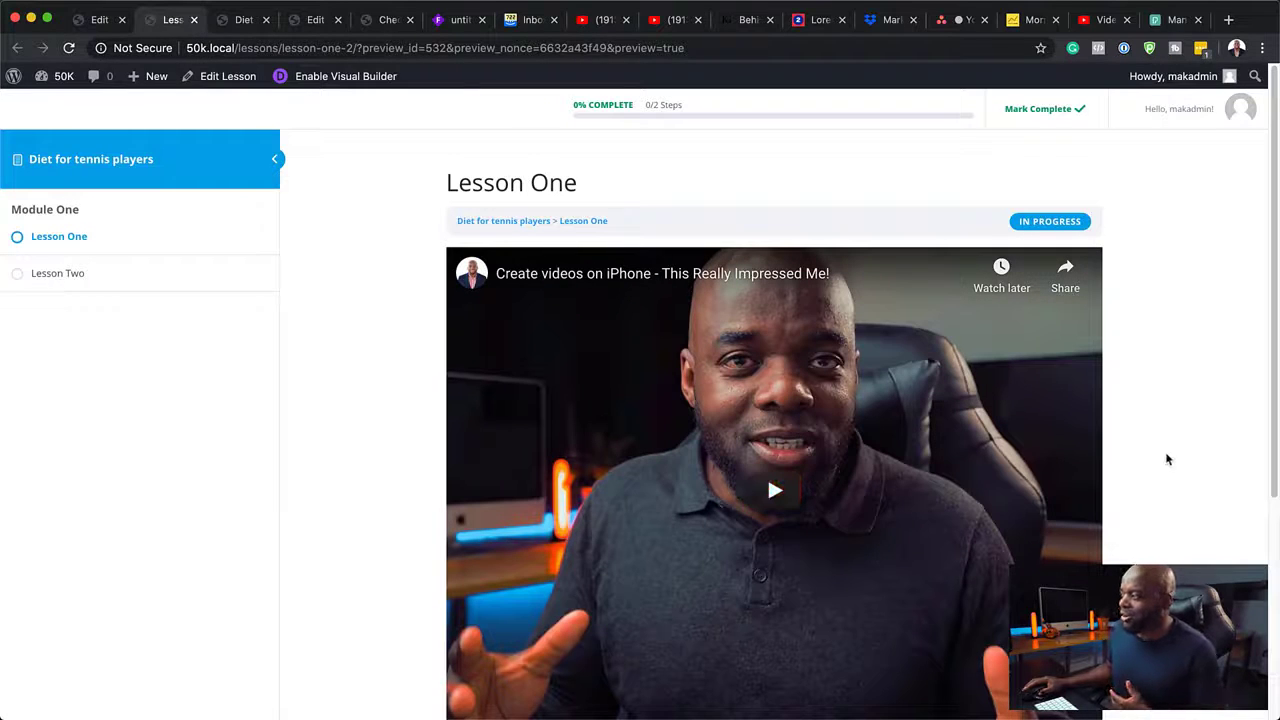
pyautogui.scroll(-1, 1170, 474)
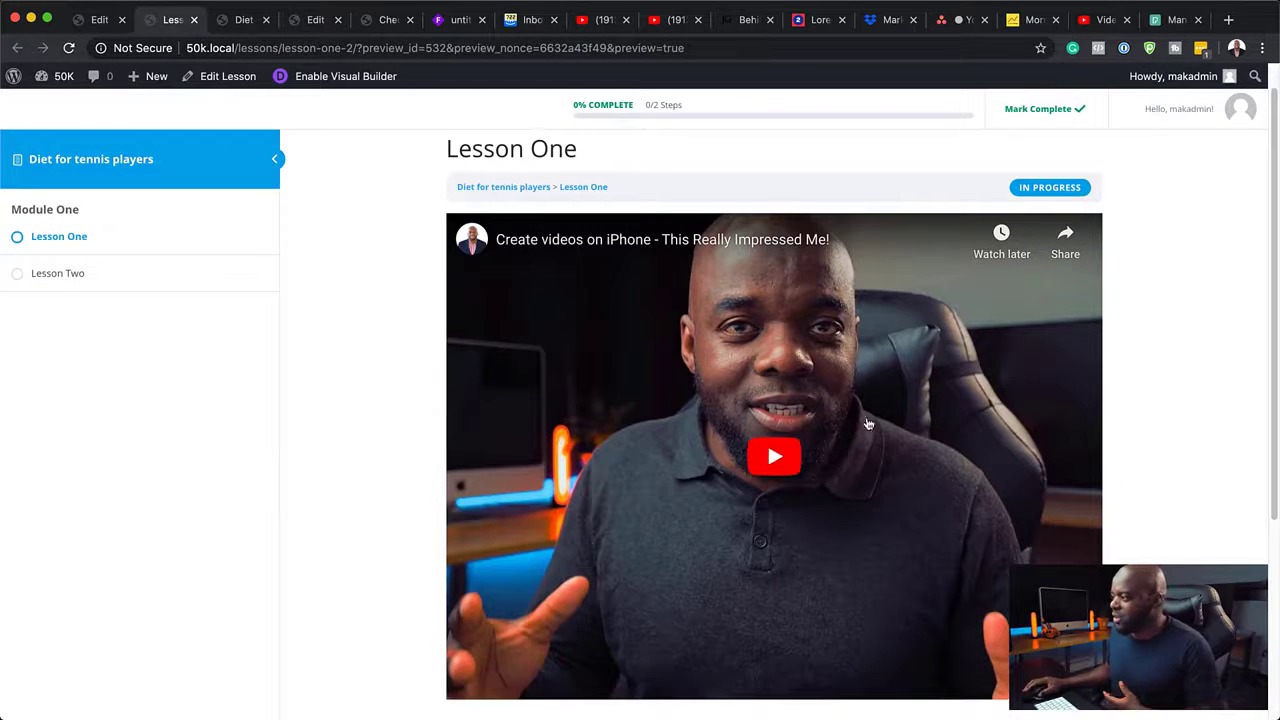
pyautogui.click(276, 159)
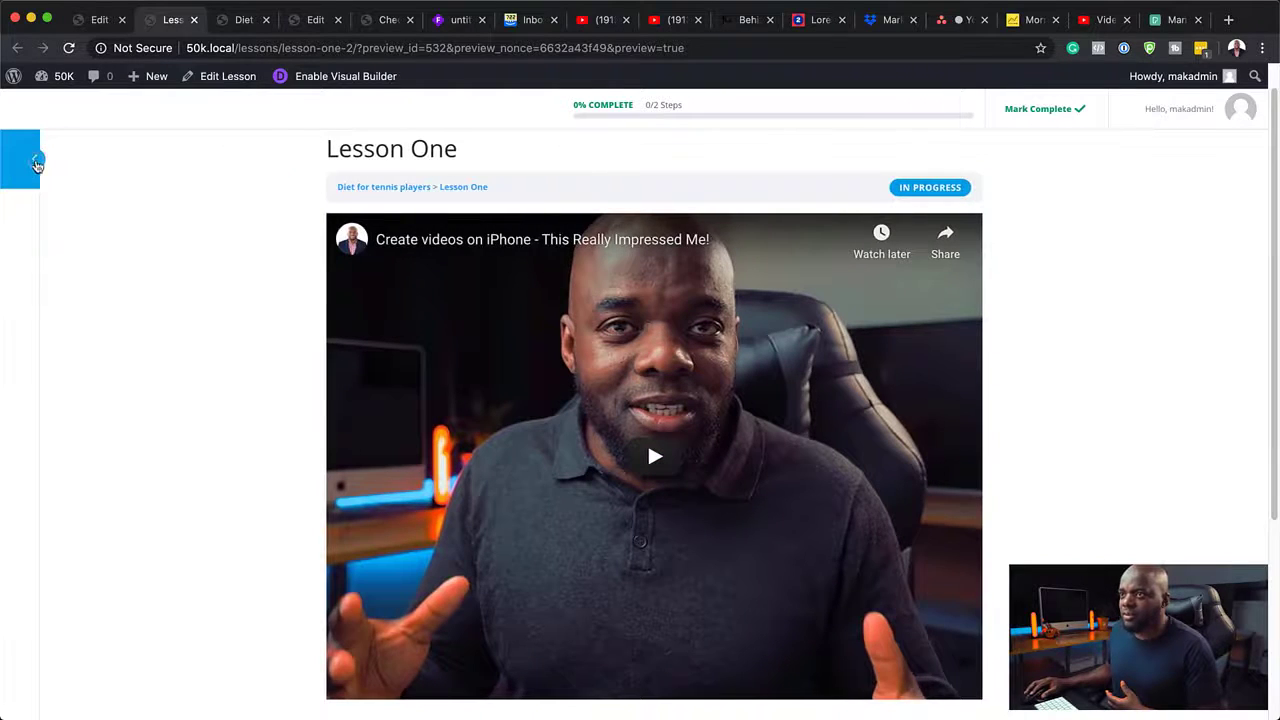
pyautogui.click(36, 163)
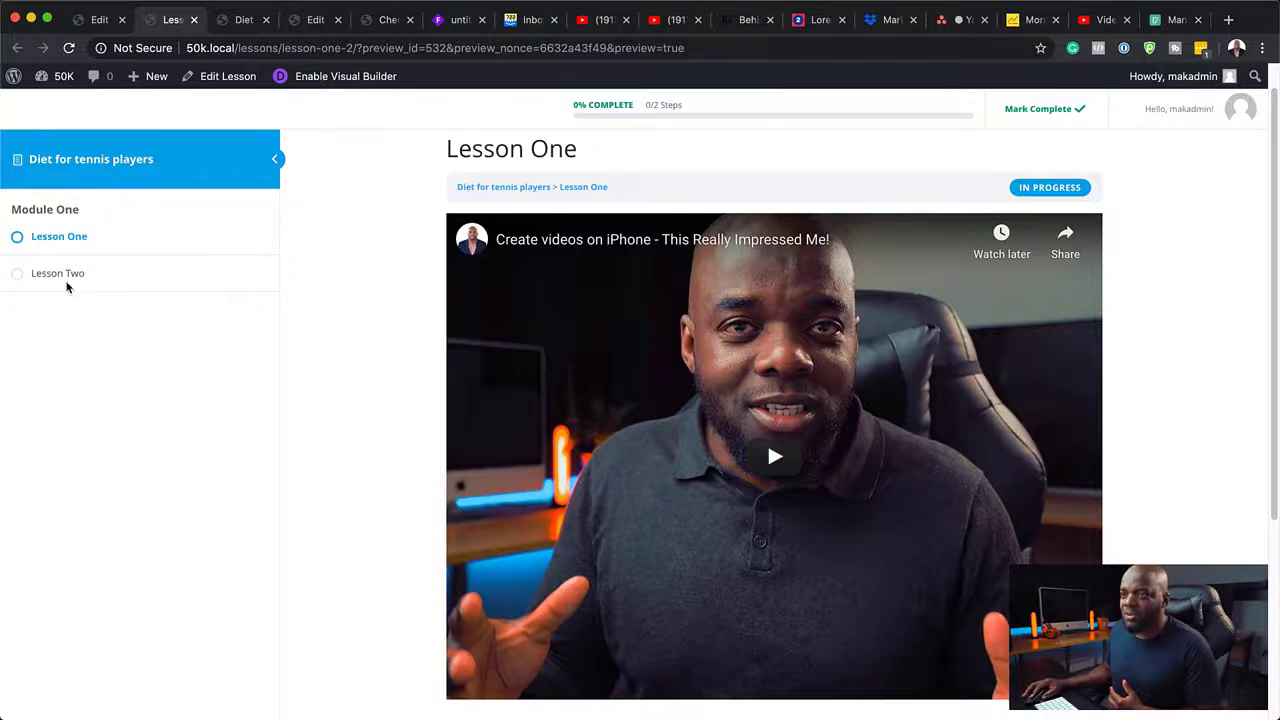
pyautogui.scroll(-3, 820, 445)
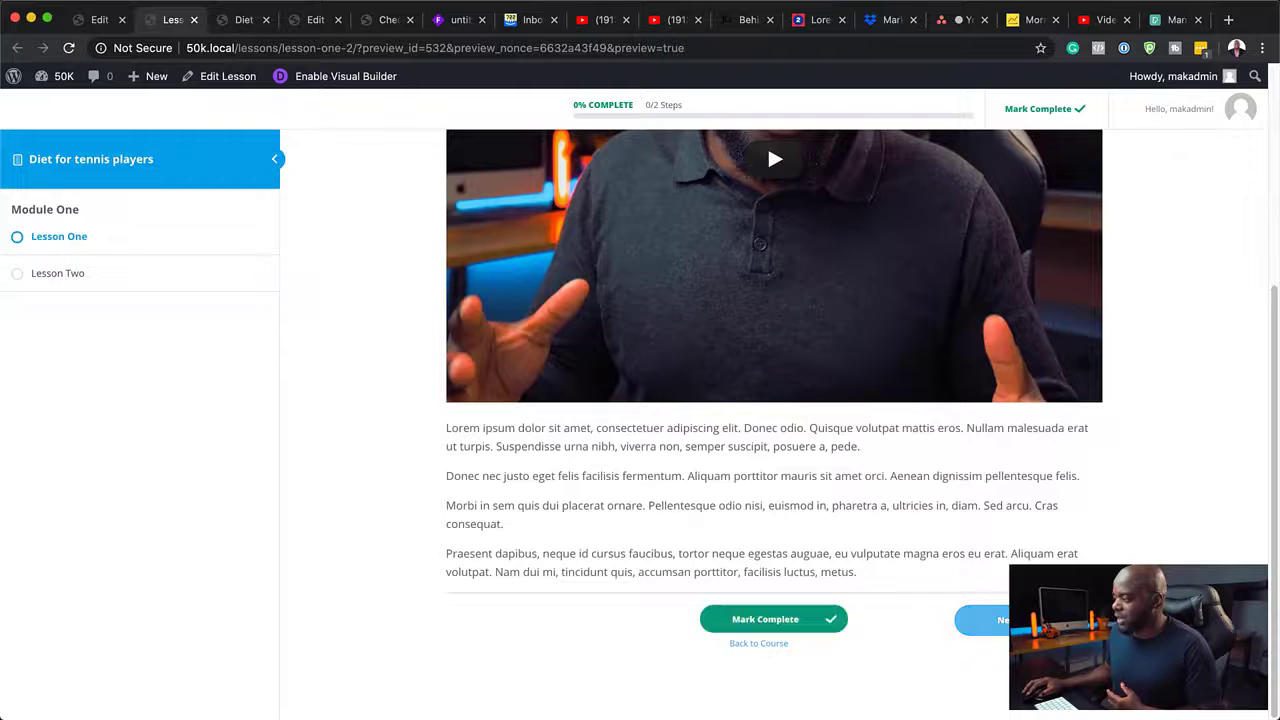
pyautogui.scroll(3, 393, 365)
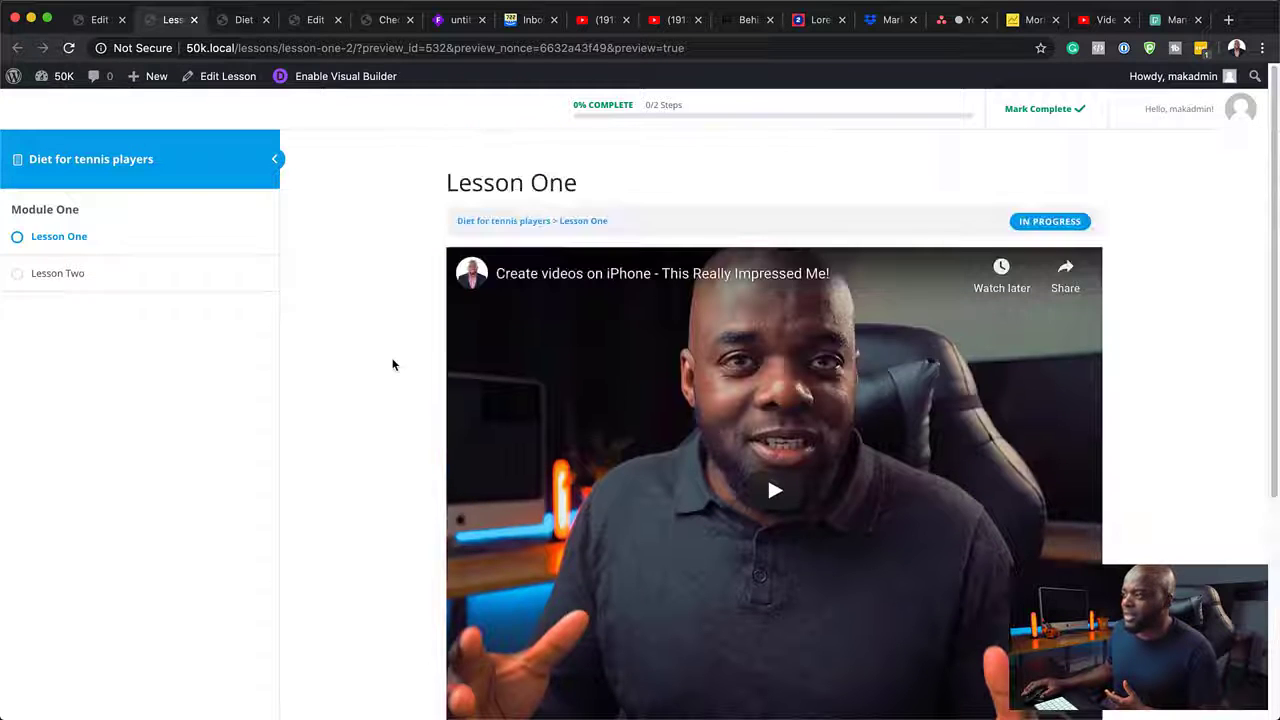
# Switch to the Whimsical funnel diagram and review the planned products
pyautogui.click(98, 19)
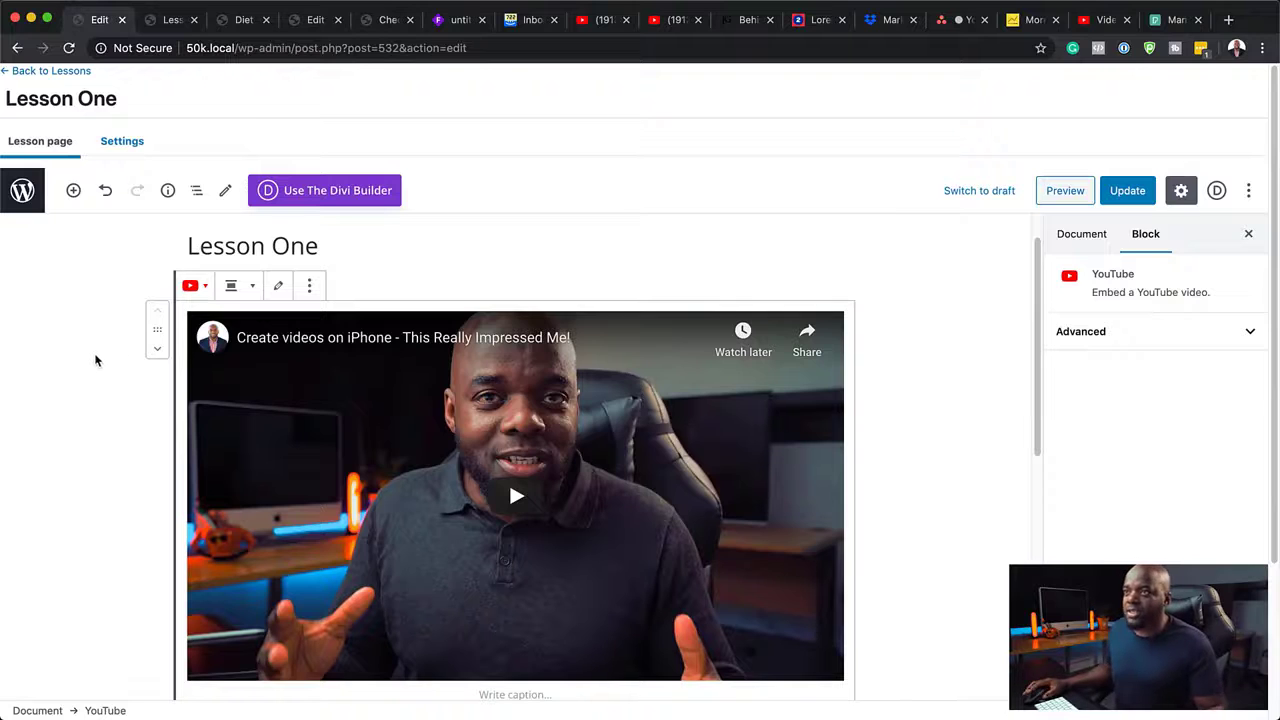
pyautogui.click(455, 20)
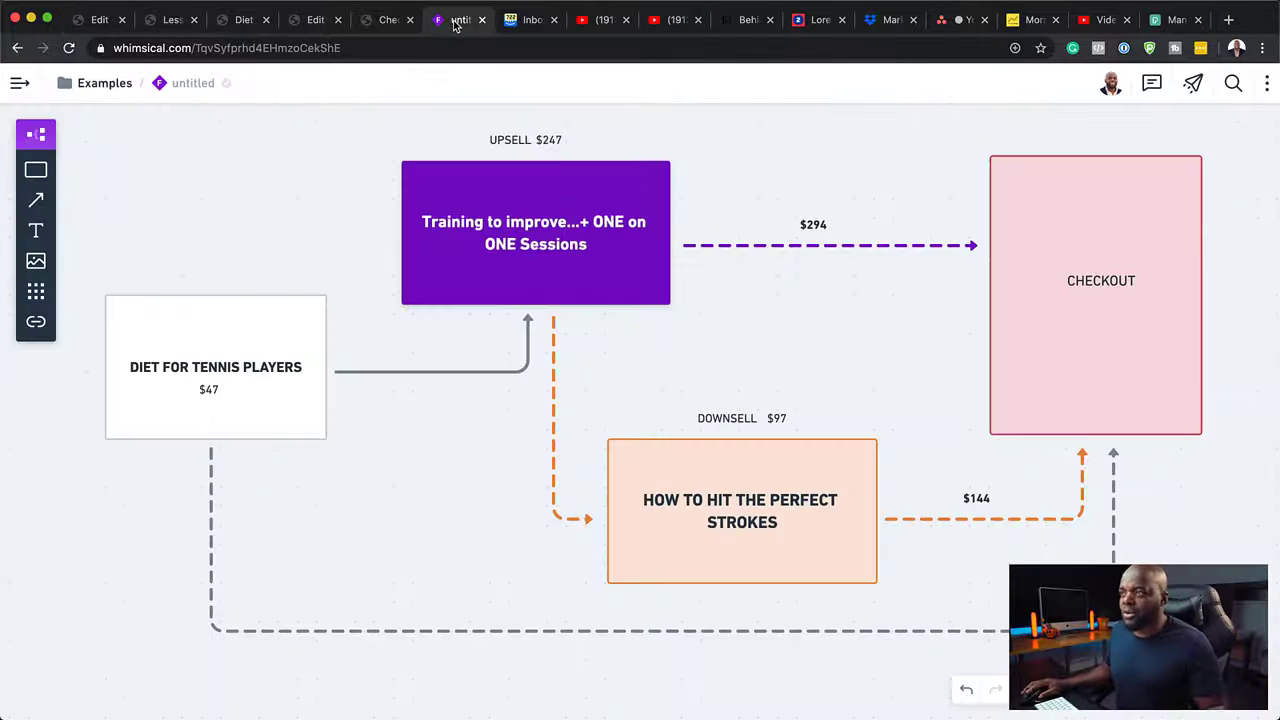